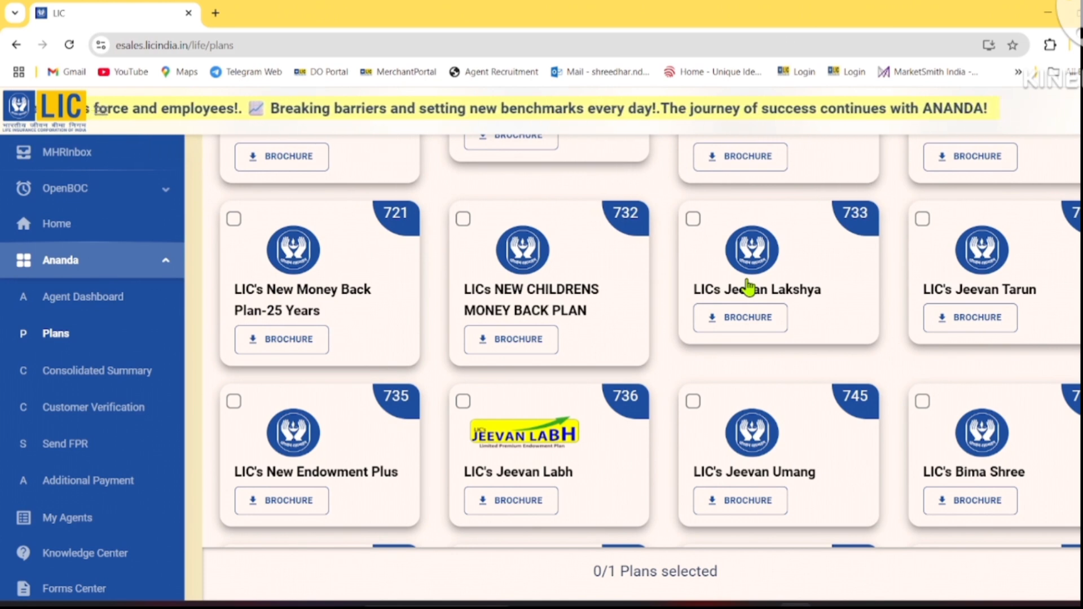
Step: Select LIC's Jeevan Tarun as the only plan and proceed to the quotation
{"action": "scroll", "coordinate": [748, 288], "scroll_direction": "up", "scroll_amount": 3}
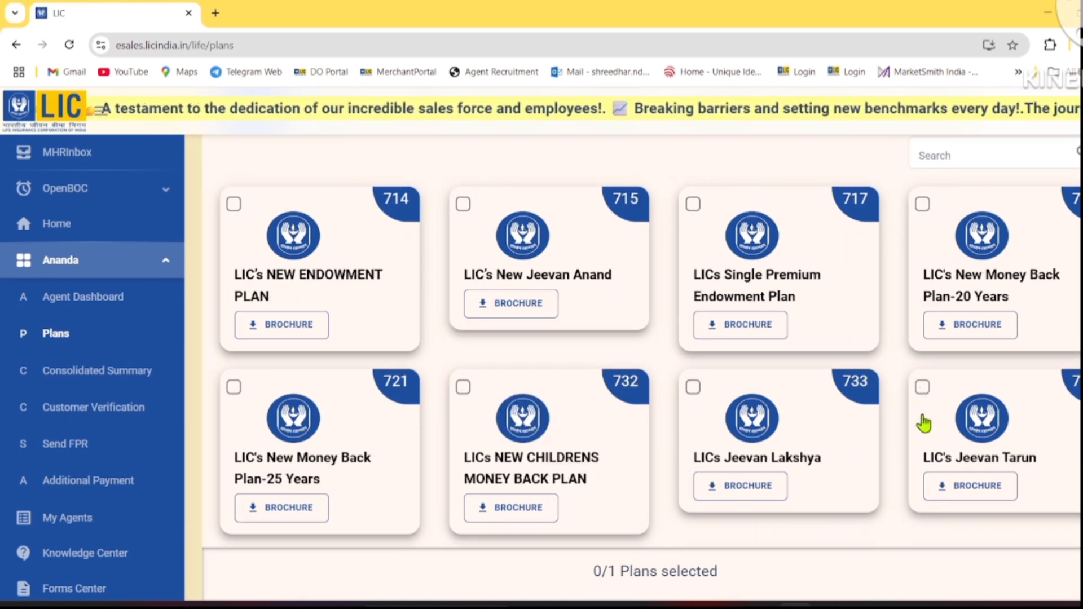
{"action": "left_click", "coordinate": [922, 388]}
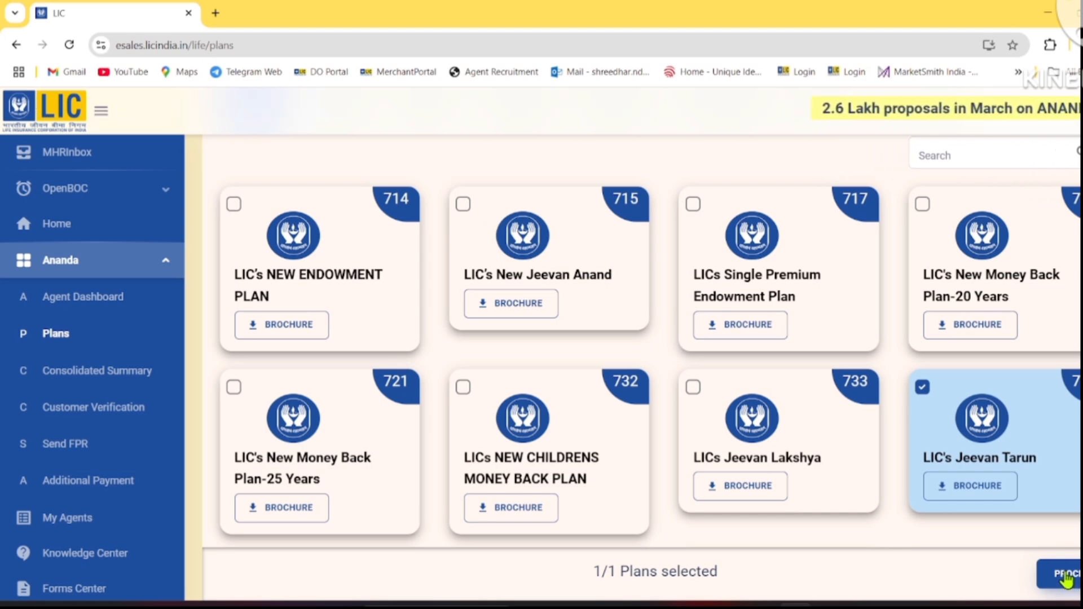
{"action": "left_click", "coordinate": [1066, 578]}
Step: Enter the proposer's full name and set the date of birth to 27-07-1994
{"action": "left_click", "coordinate": [242, 390]}
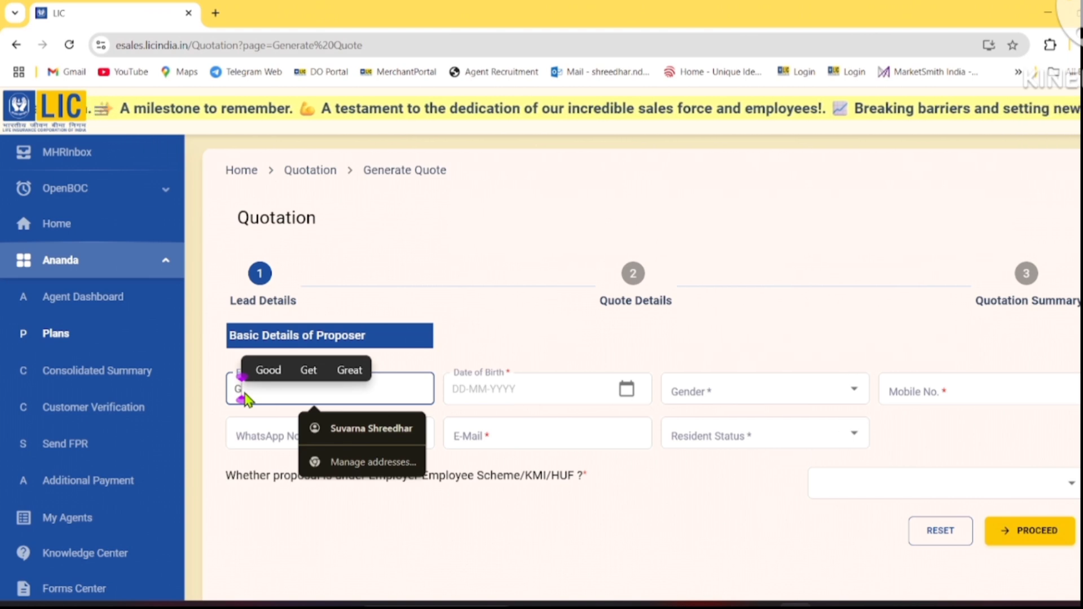
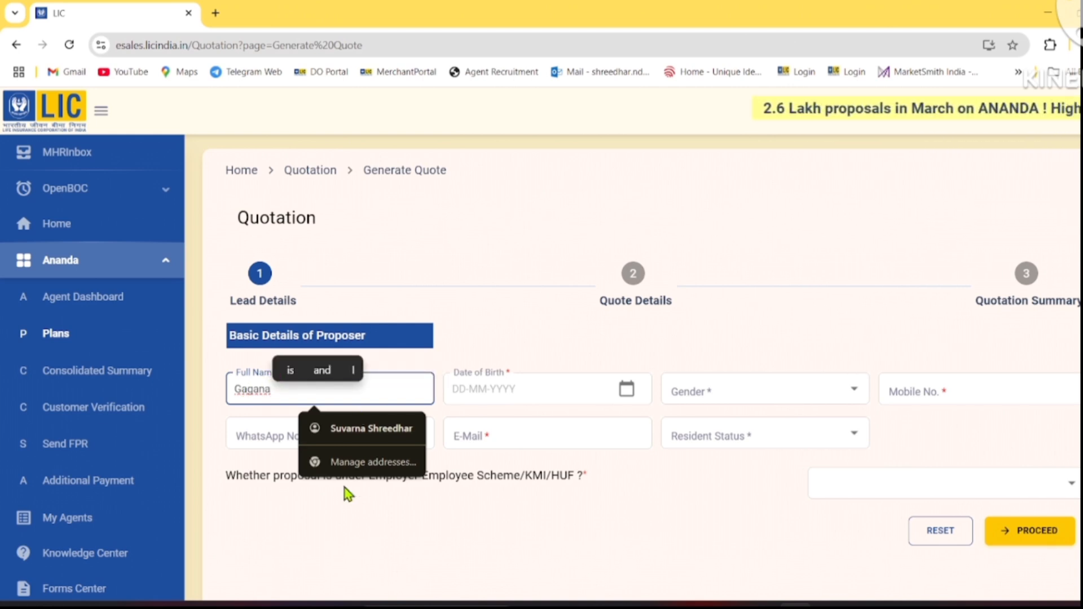
{"action": "left_click", "coordinate": [626, 389]}
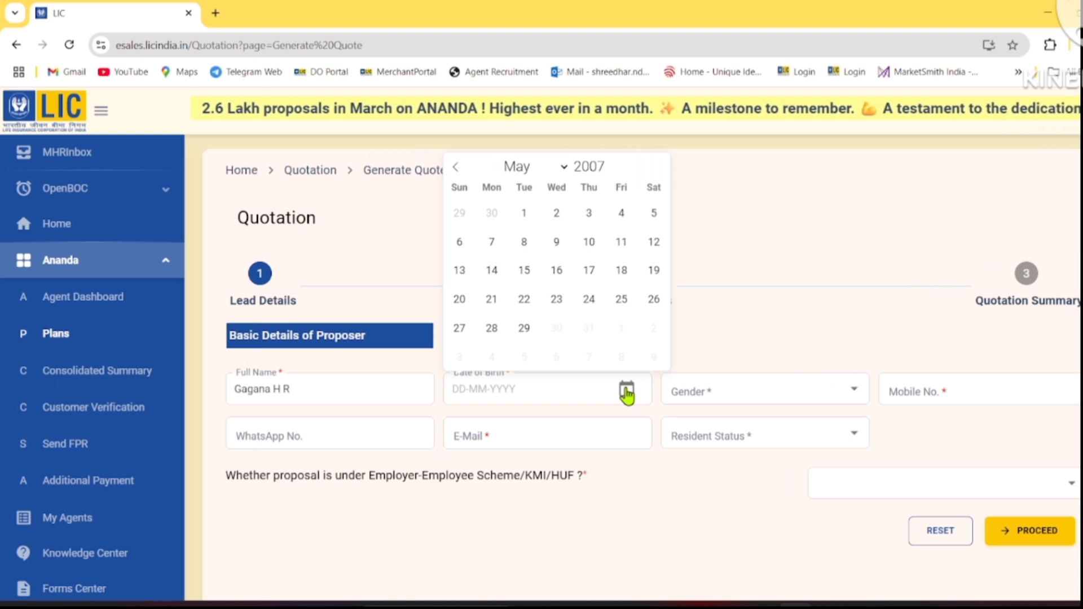
{"action": "left_click", "coordinate": [612, 170]}
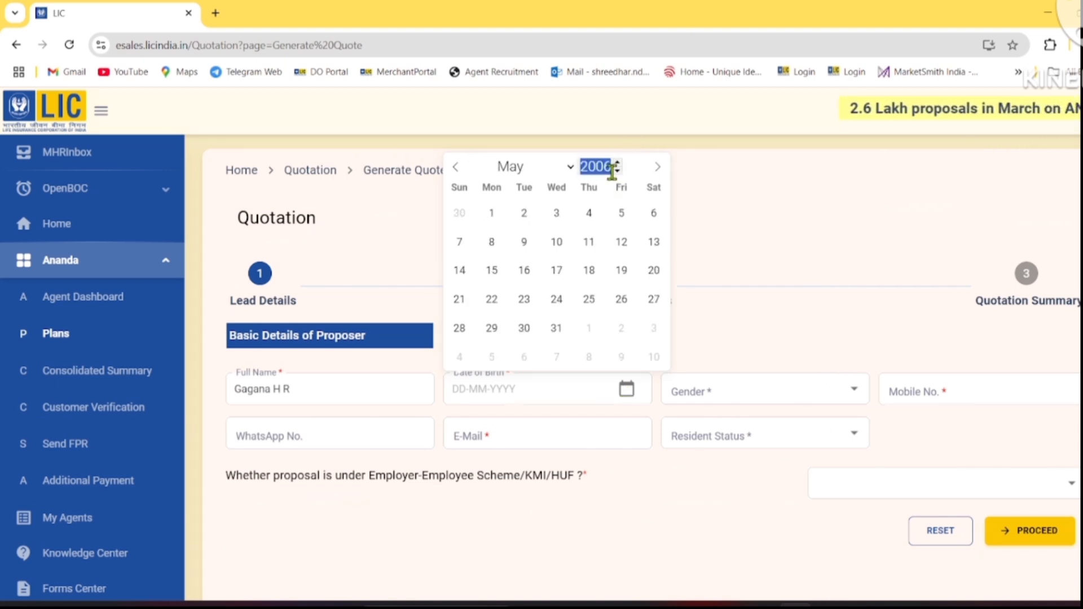
{"action": "left_click", "coordinate": [617, 172]}
{"action": "left_click", "coordinate": [616, 172]}
{"action": "left_click", "coordinate": [617, 172]}
{"action": "left_click", "coordinate": [617, 172]}
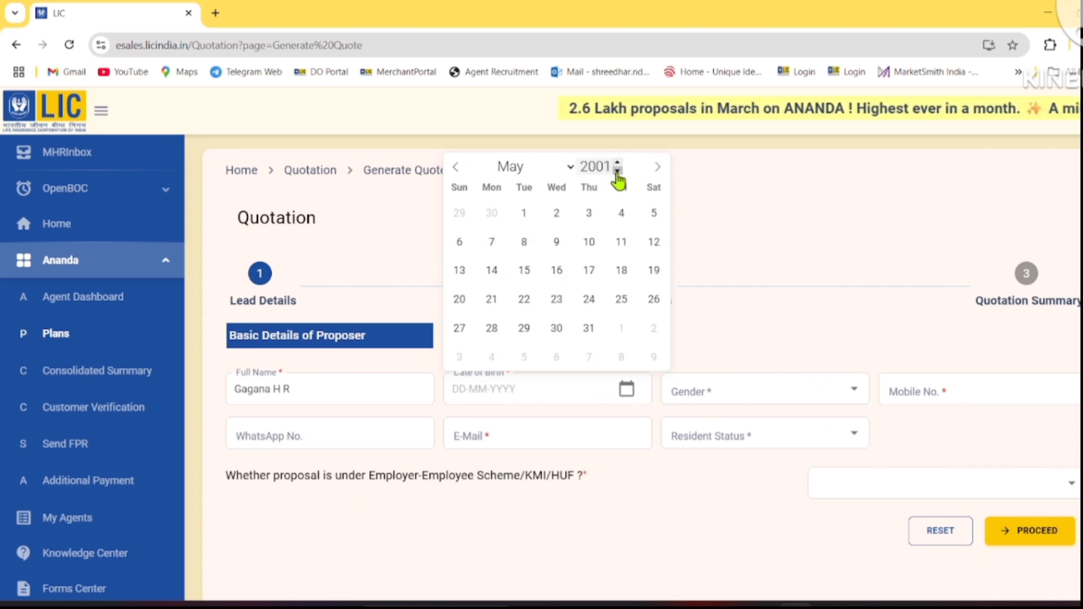
{"action": "left_click", "coordinate": [617, 172]}
{"action": "left_click", "coordinate": [617, 172]}
{"action": "left_click", "coordinate": [617, 172]}
{"action": "left_click", "coordinate": [567, 167]}
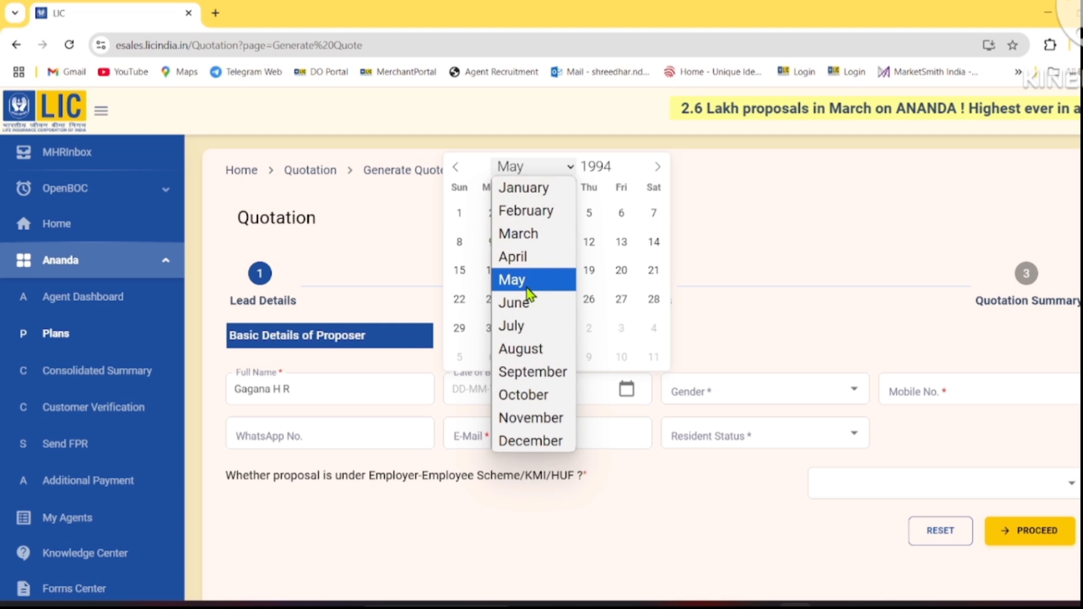
{"action": "left_click", "coordinate": [516, 330]}
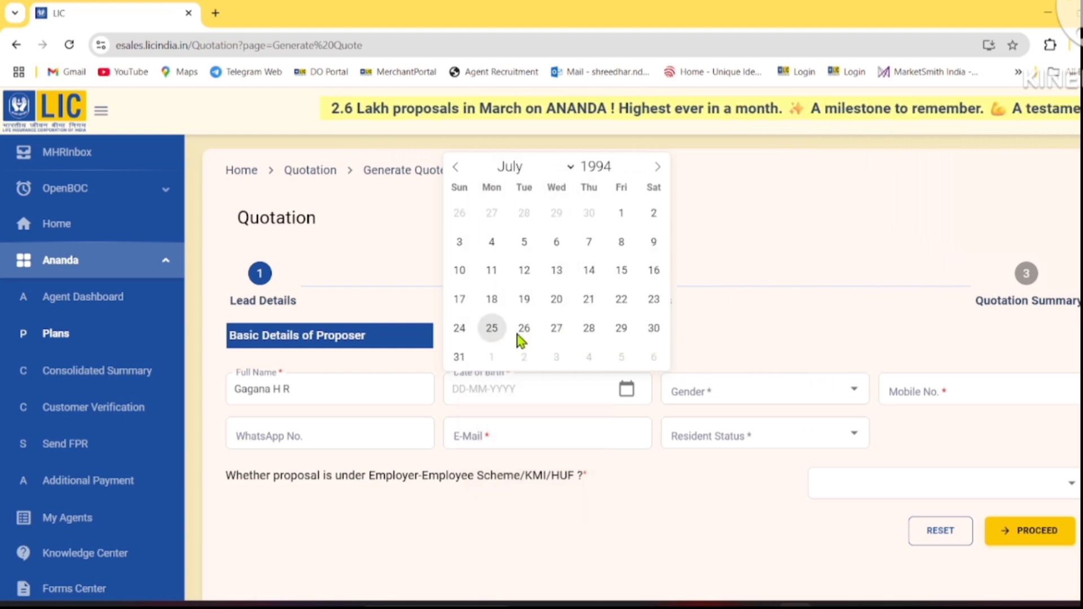
{"action": "left_click", "coordinate": [557, 329]}
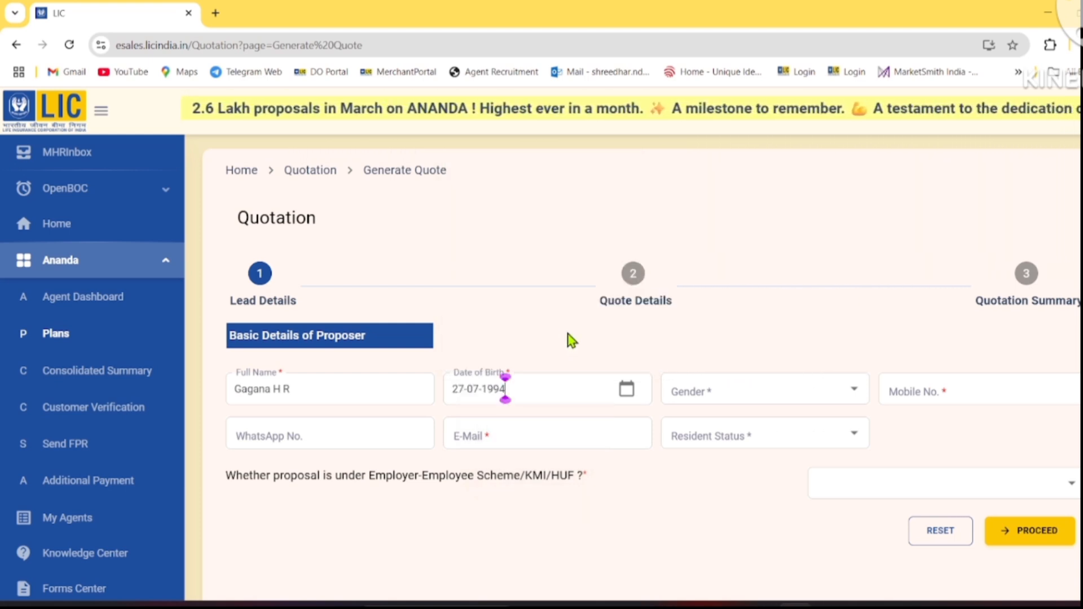
Step: Set gender Female, fill WhatsApp and e-mail, choose Resident Indian, answer No to scheme, proceed
{"action": "left_click", "coordinate": [740, 429]}
{"action": "left_click", "coordinate": [925, 393]}
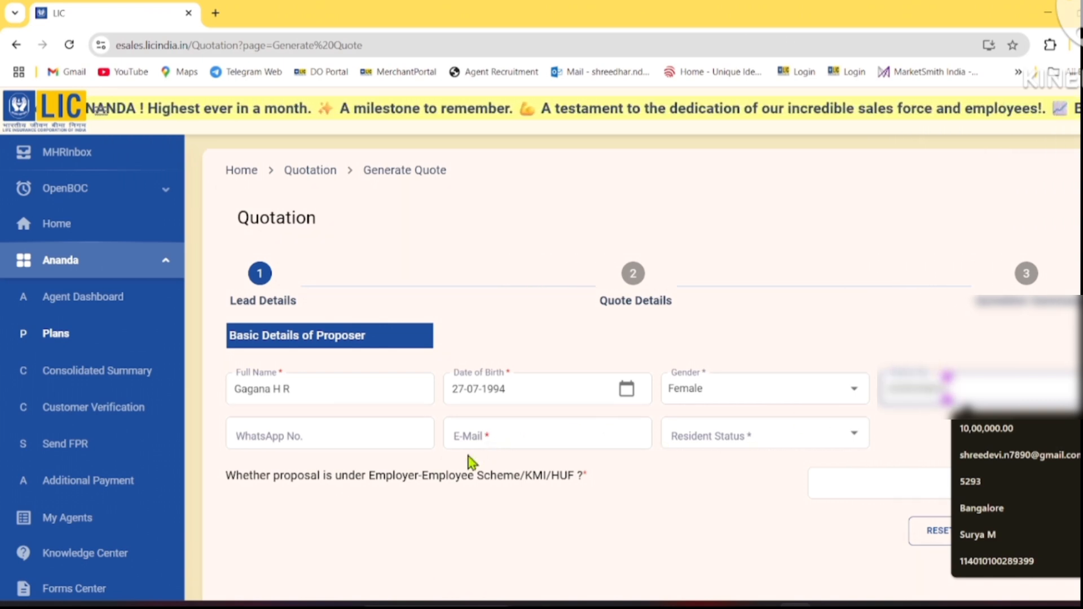
{"action": "left_click", "coordinate": [381, 433]}
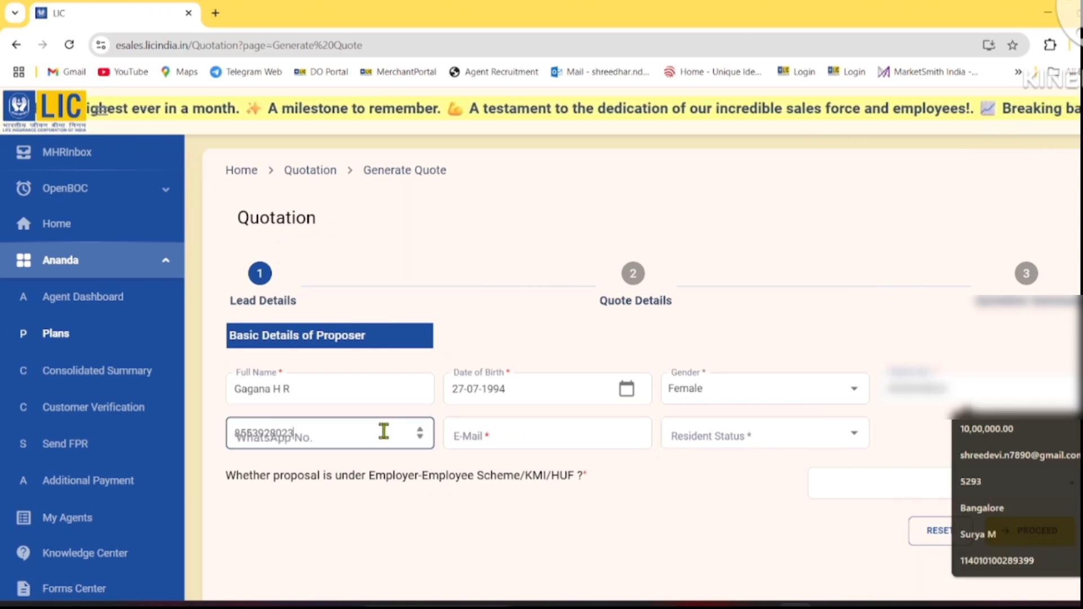
{"action": "left_click", "coordinate": [520, 438]}
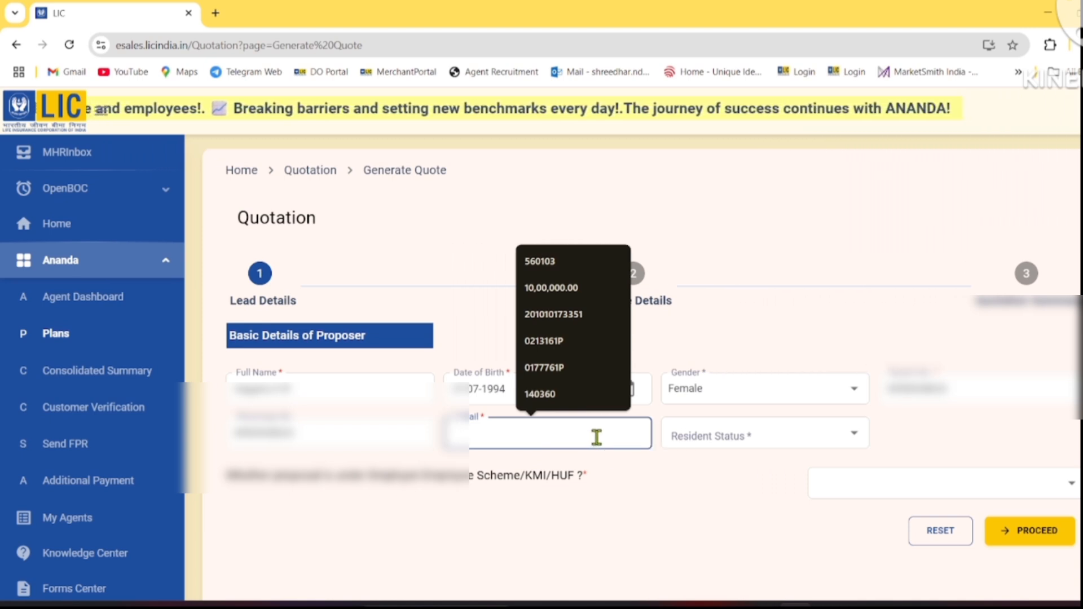
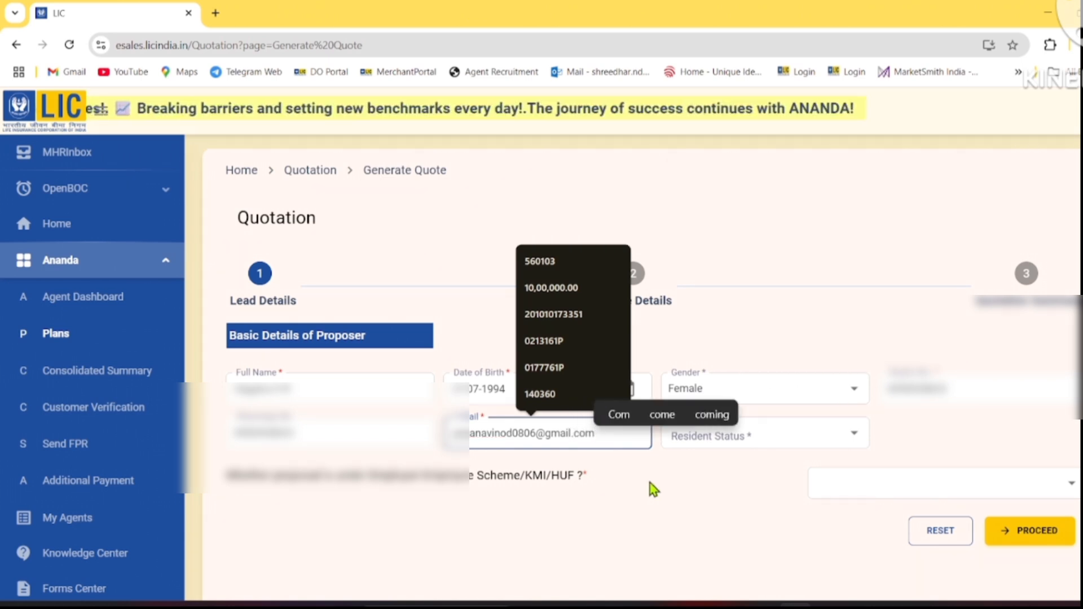
{"action": "left_click", "coordinate": [763, 435]}
{"action": "left_click", "coordinate": [727, 476]}
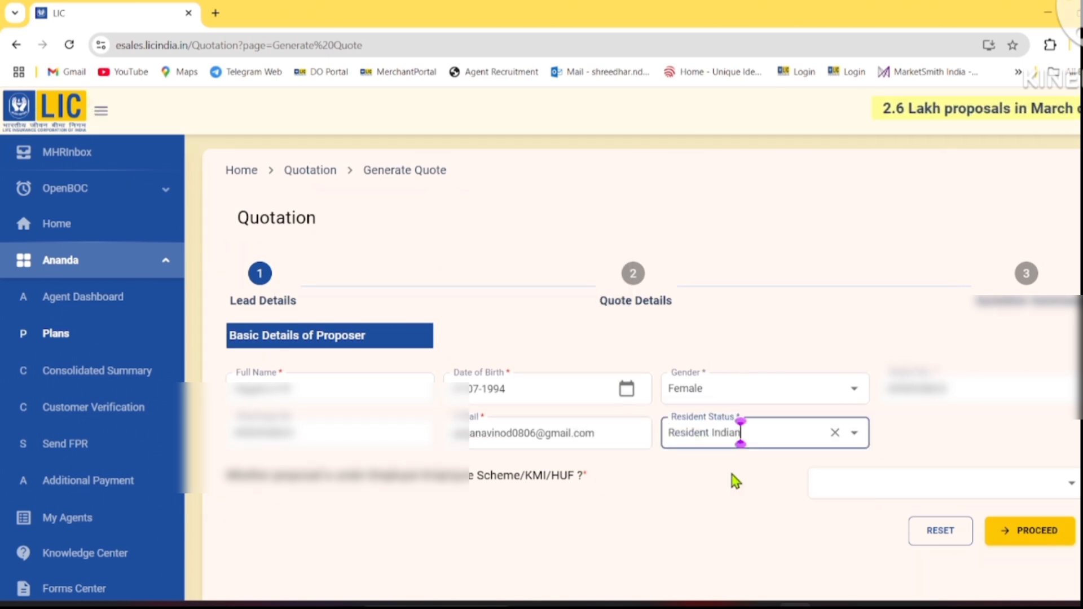
{"action": "left_click", "coordinate": [856, 484]}
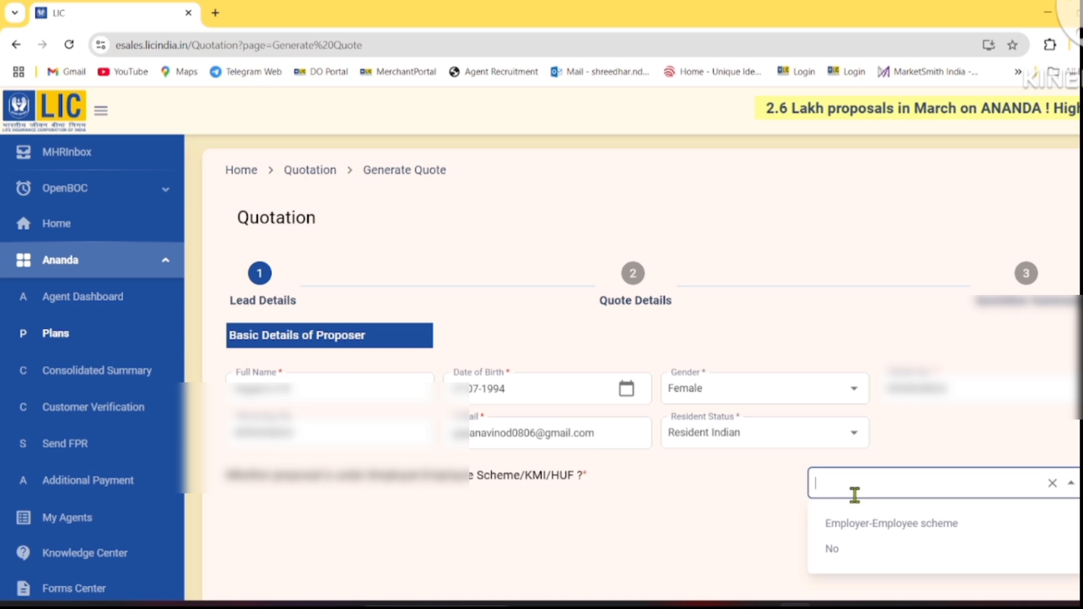
{"action": "left_click", "coordinate": [832, 550]}
{"action": "left_click", "coordinate": [1049, 536]}
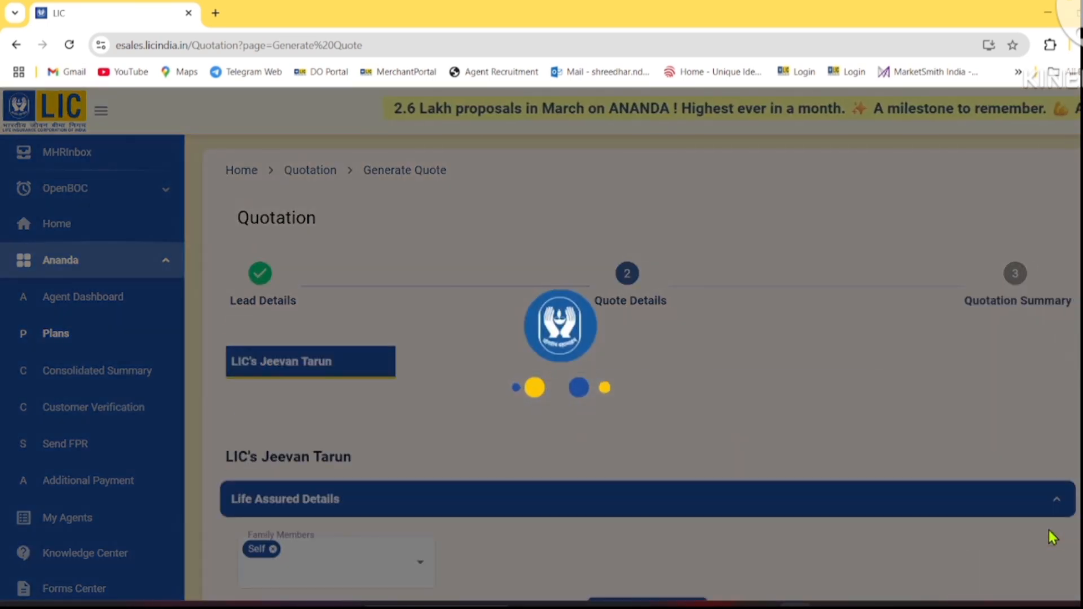
Step: Set the basic sum assured to 200000
{"action": "scroll", "coordinate": [642, 442], "scroll_direction": "down", "scroll_amount": 4}
{"action": "scroll", "coordinate": [643, 442], "scroll_direction": "down", "scroll_amount": 1}
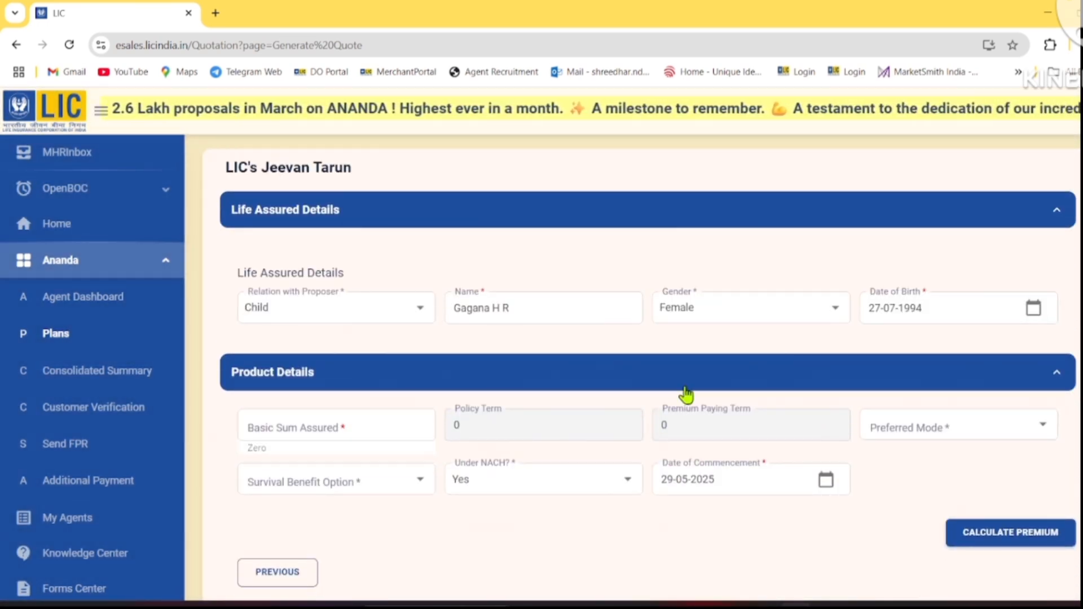
{"action": "left_click", "coordinate": [316, 425]}
{"action": "type", "text": "200000"}
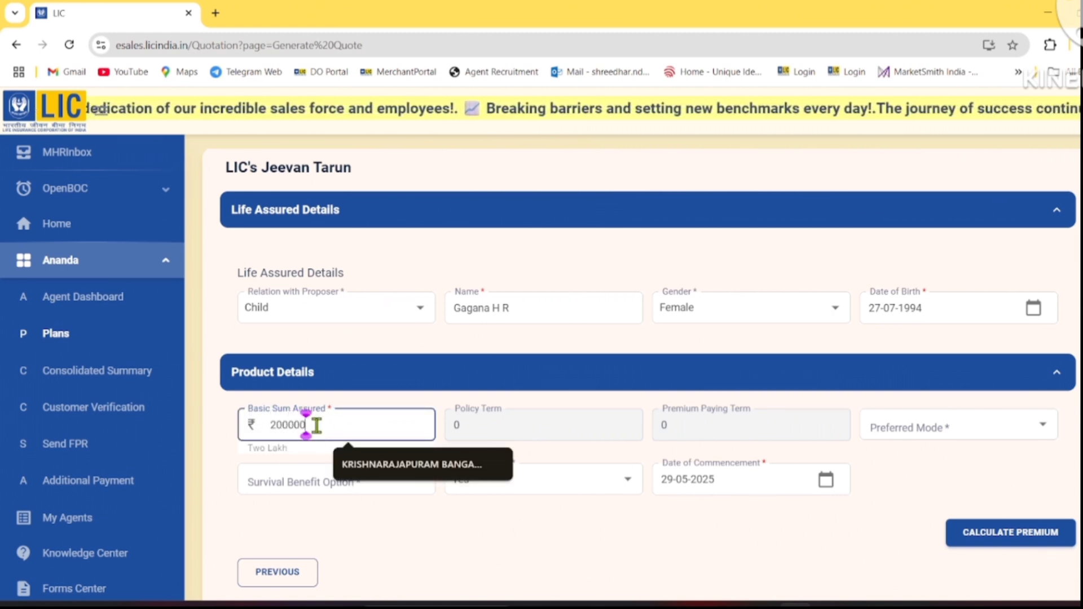
{"action": "key", "text": "Tab"}
Step: Set the relation and replace the life assured's name with the child's full name
{"action": "left_click", "coordinate": [401, 312]}
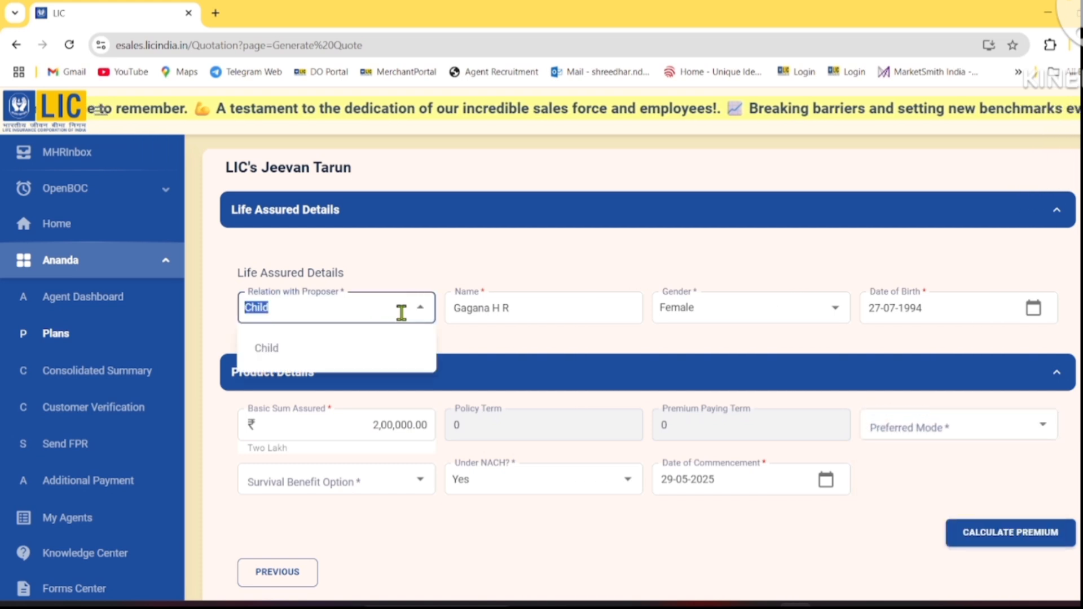
{"action": "left_click", "coordinate": [449, 316]}
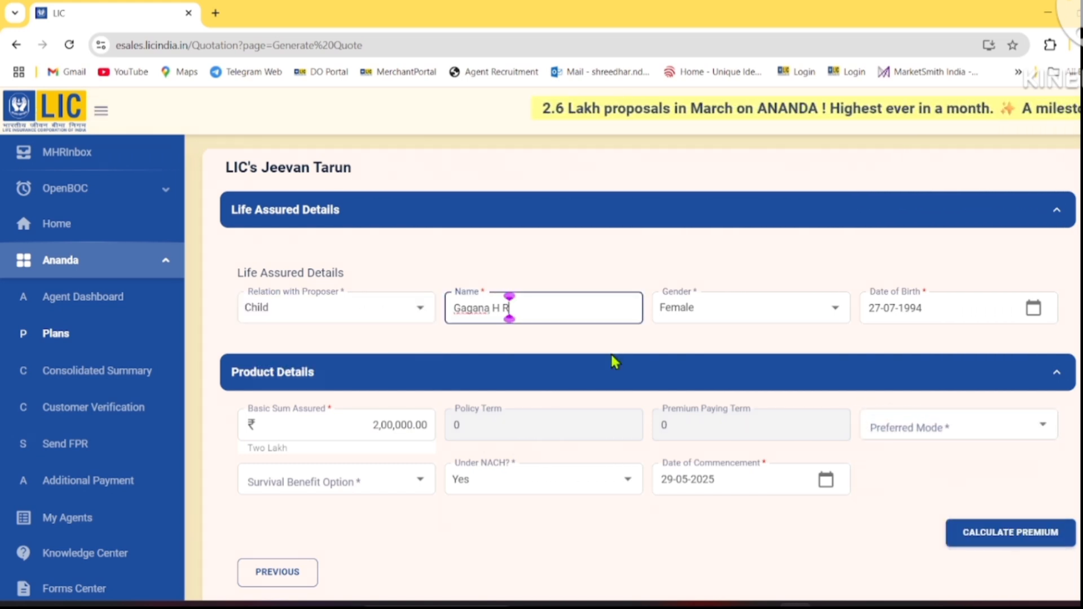
{"action": "key", "text": "BackSpace"}
{"action": "key", "text": "BackSpace"}
{"action": "key", "text": "BackSpace"}
{"action": "key", "text": "BackSpace"}
{"action": "key", "text": "BackSpace"}
{"action": "key", "text": "BackSpace"}
{"action": "key", "text": "BackSpace"}
{"action": "key", "text": "BackSpace"}
{"action": "key", "text": "BackSpace"}
{"action": "key", "text": "BackSpace"}
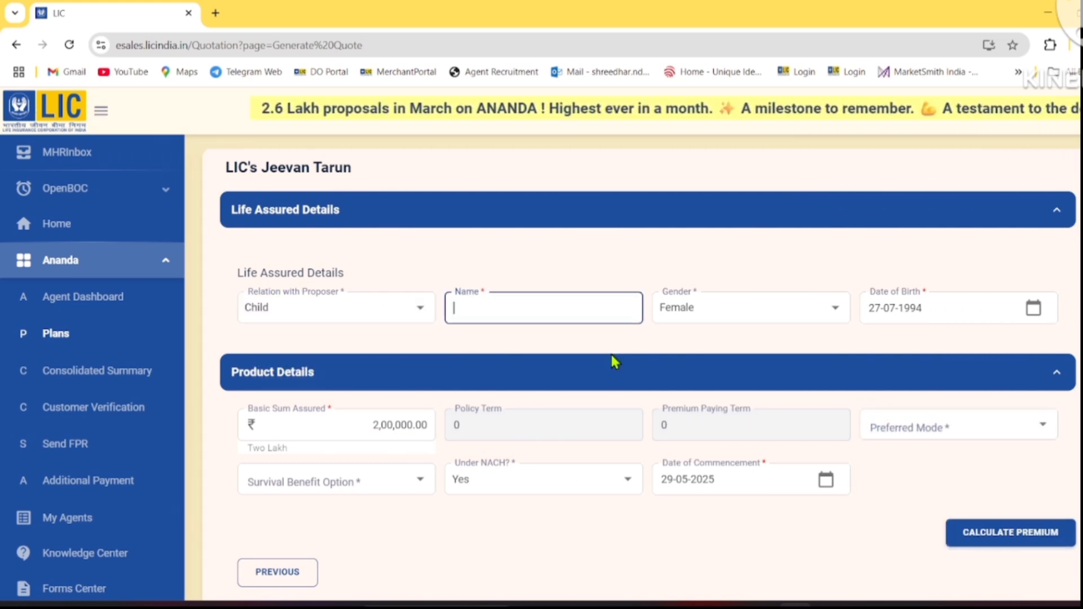
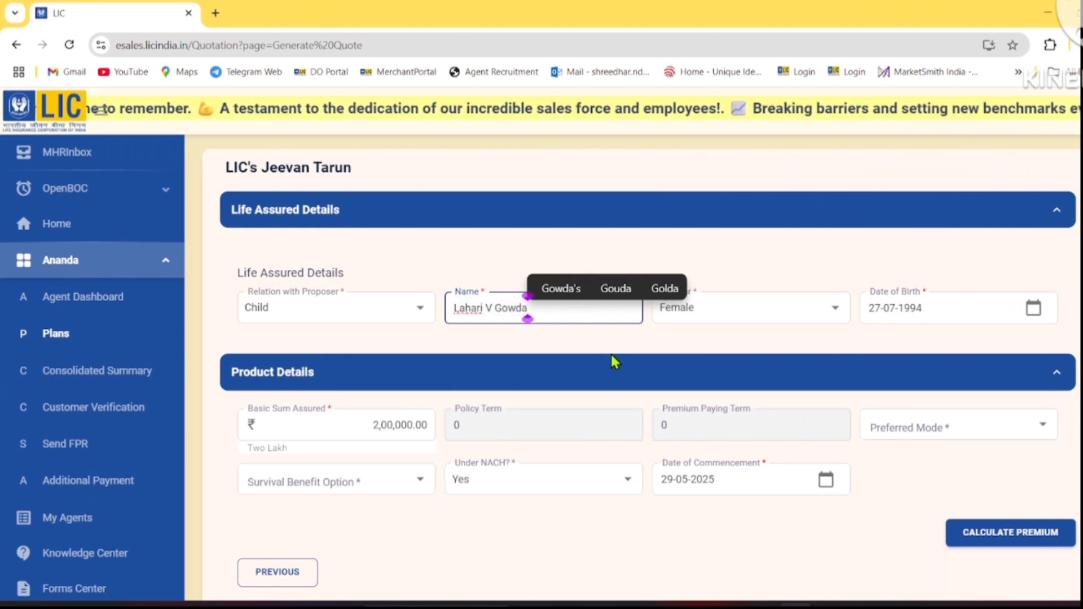
{"action": "left_click", "coordinate": [732, 307]}
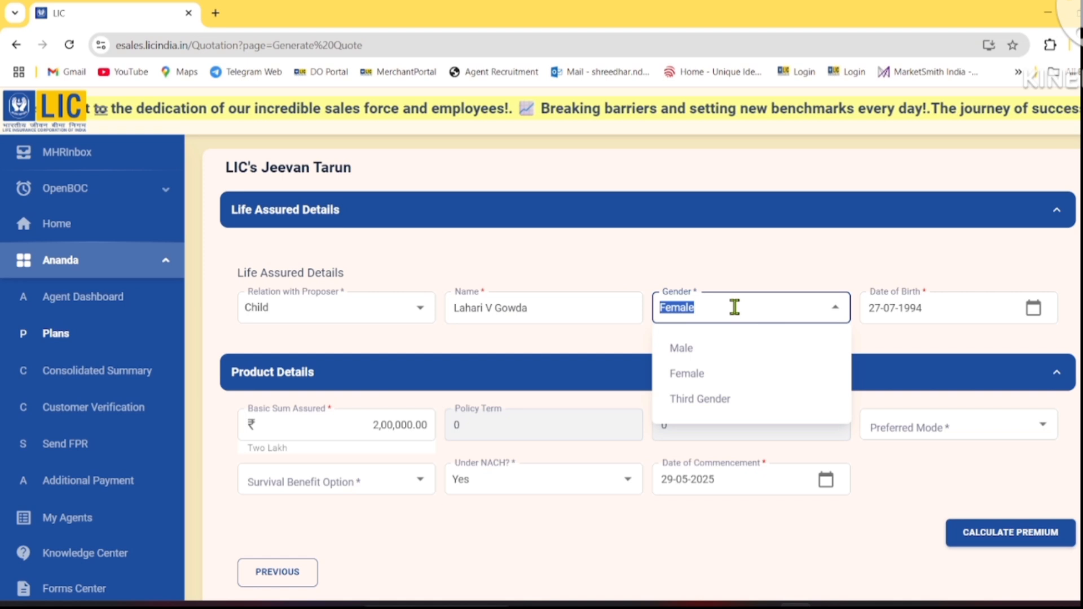
Step: Set the child's date of birth to 16-02-2024
{"action": "left_click", "coordinate": [961, 314]}
{"action": "left_click", "coordinate": [1036, 338]}
{"action": "left_click", "coordinate": [1036, 339]}
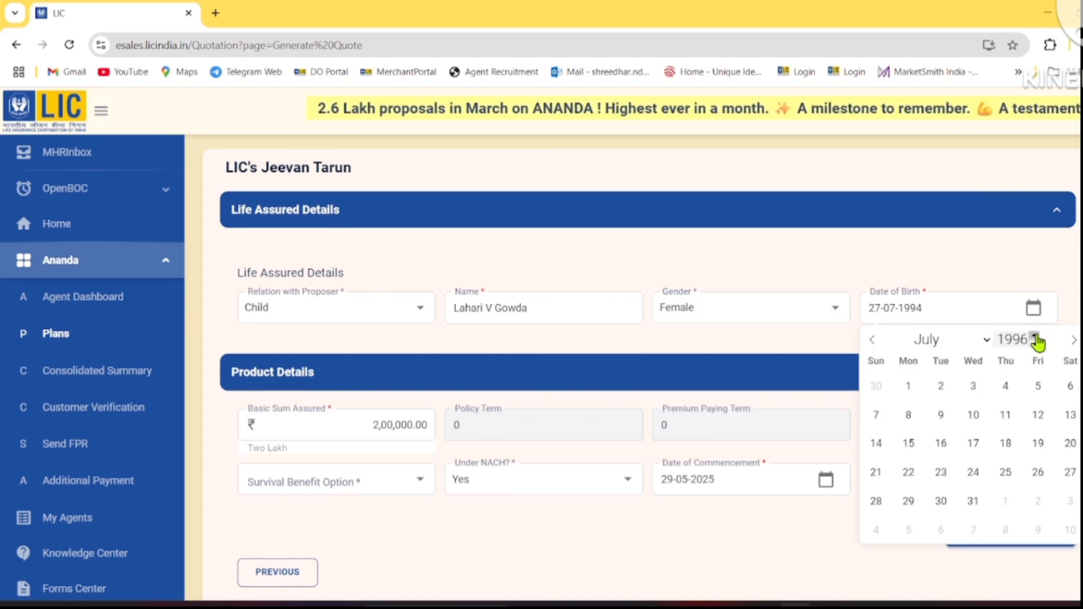
{"action": "left_click", "coordinate": [1036, 339]}
{"action": "left_click", "coordinate": [1036, 338]}
{"action": "left_click", "coordinate": [1036, 338]}
{"action": "left_click", "coordinate": [1036, 338]}
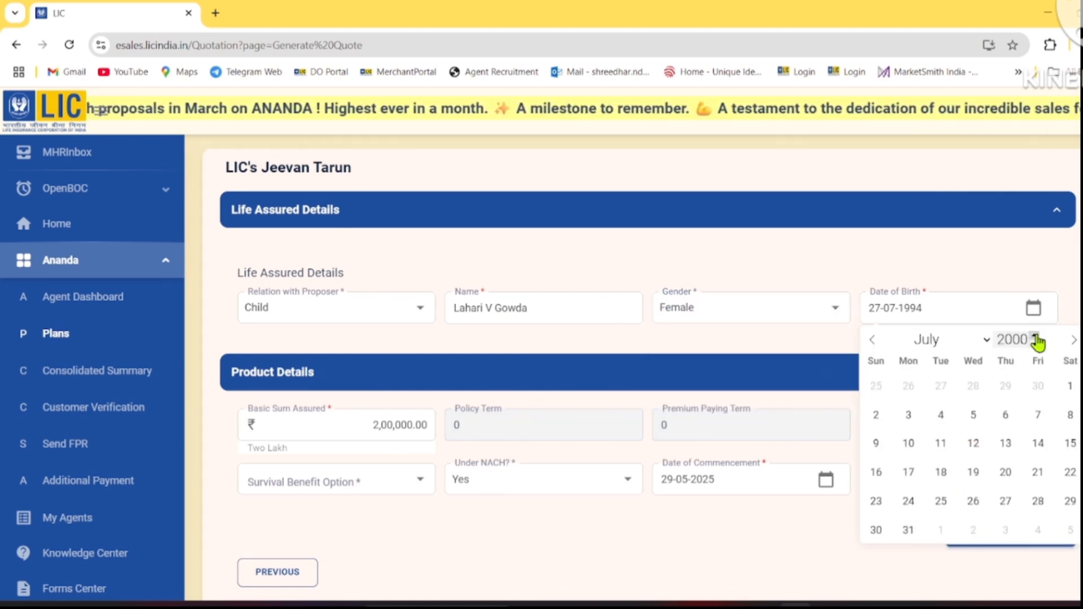
{"action": "left_click", "coordinate": [1036, 338]}
{"action": "left_click", "coordinate": [1036, 338]}
{"action": "left_click", "coordinate": [1036, 338]}
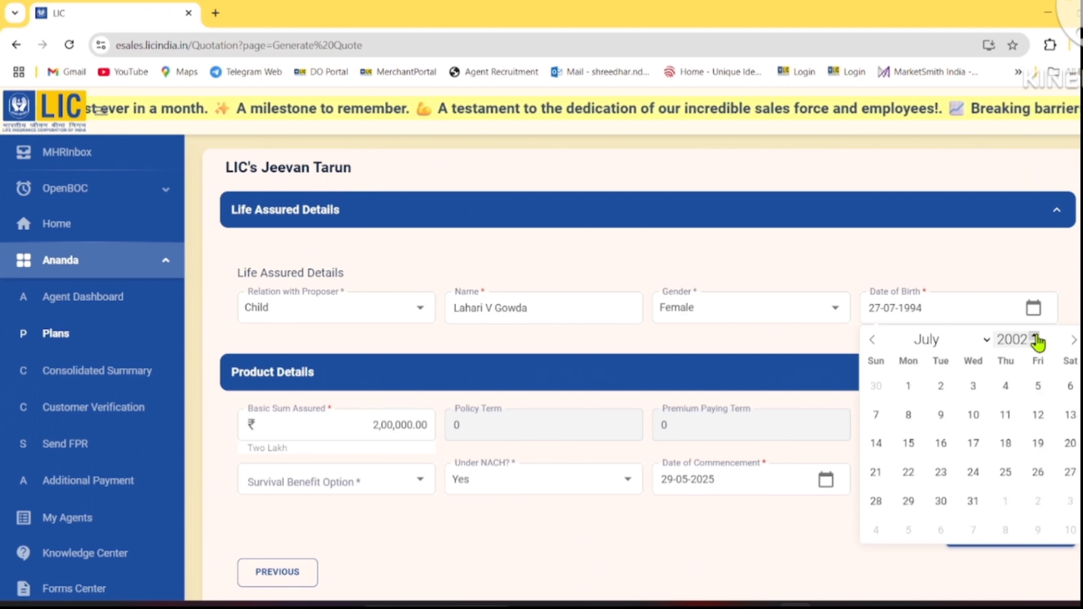
{"action": "left_click", "coordinate": [1036, 338]}
{"action": "left_click", "coordinate": [1036, 339]}
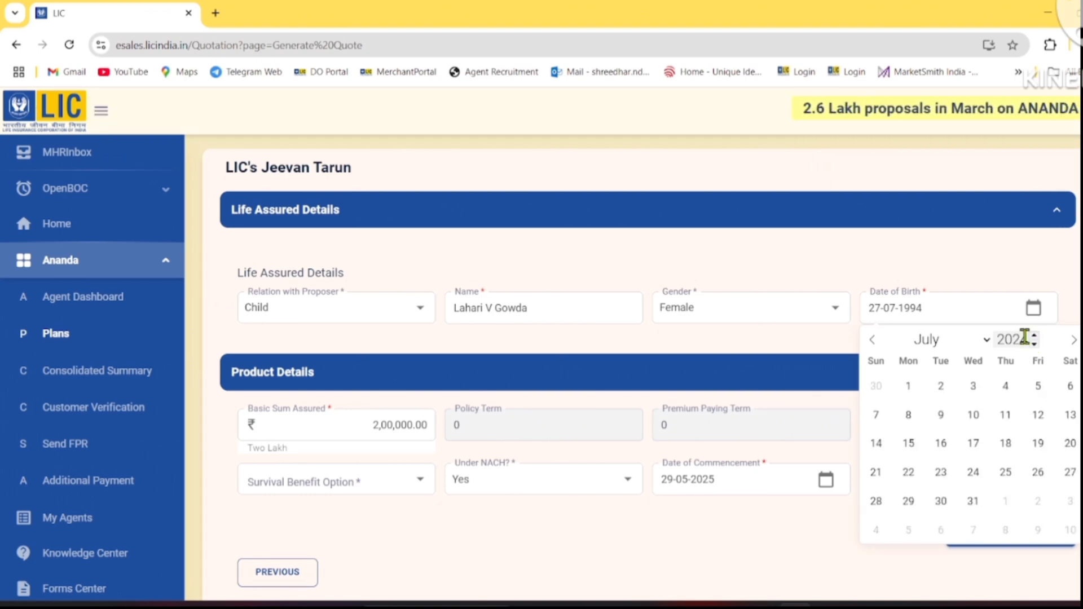
{"action": "left_click", "coordinate": [984, 343]}
{"action": "left_click", "coordinate": [948, 183]}
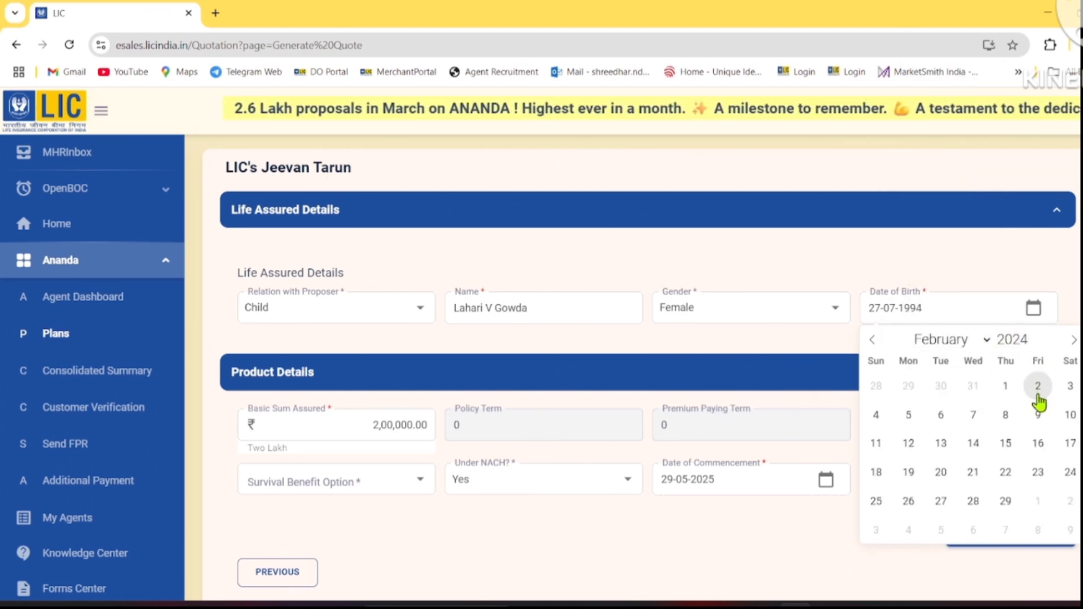
{"action": "left_click", "coordinate": [1037, 444]}
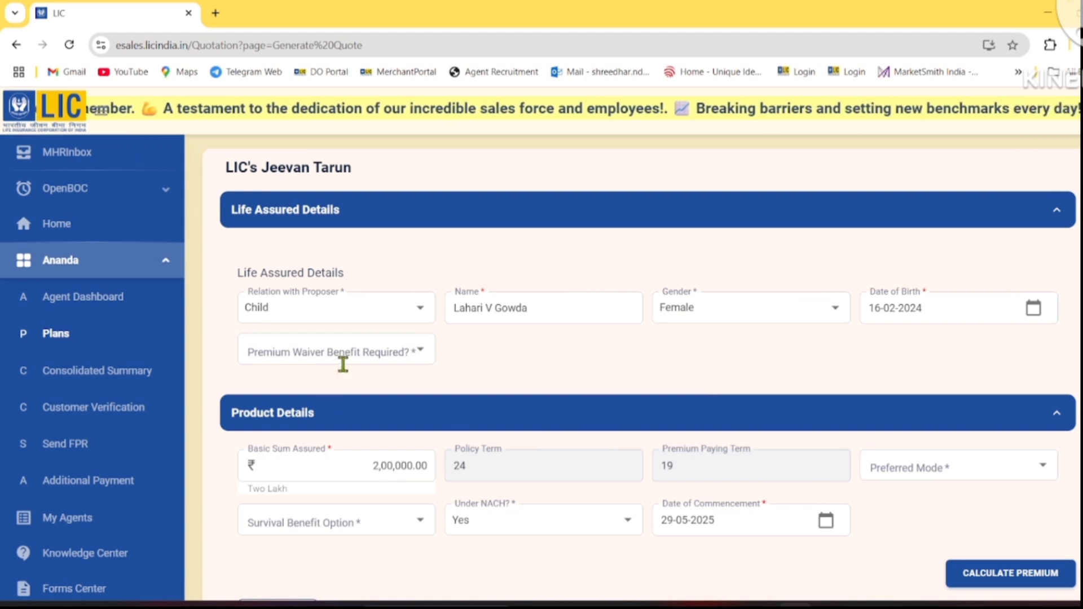
Step: Choose Yes for premium waiver benefit and Yearly as the preferred premium mode
{"action": "left_click", "coordinate": [354, 357]}
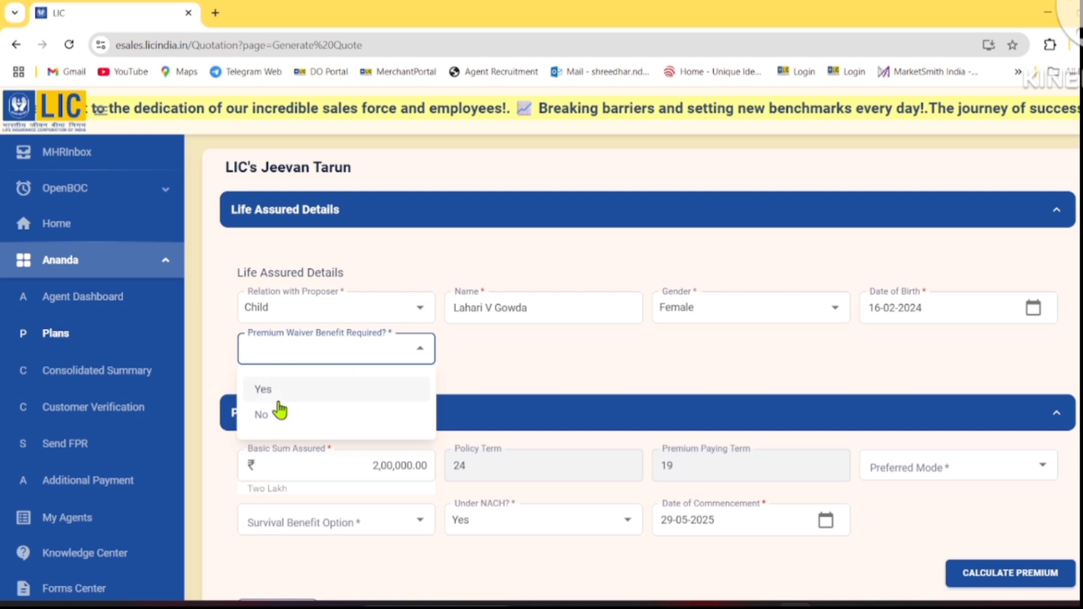
{"action": "left_click", "coordinate": [266, 398]}
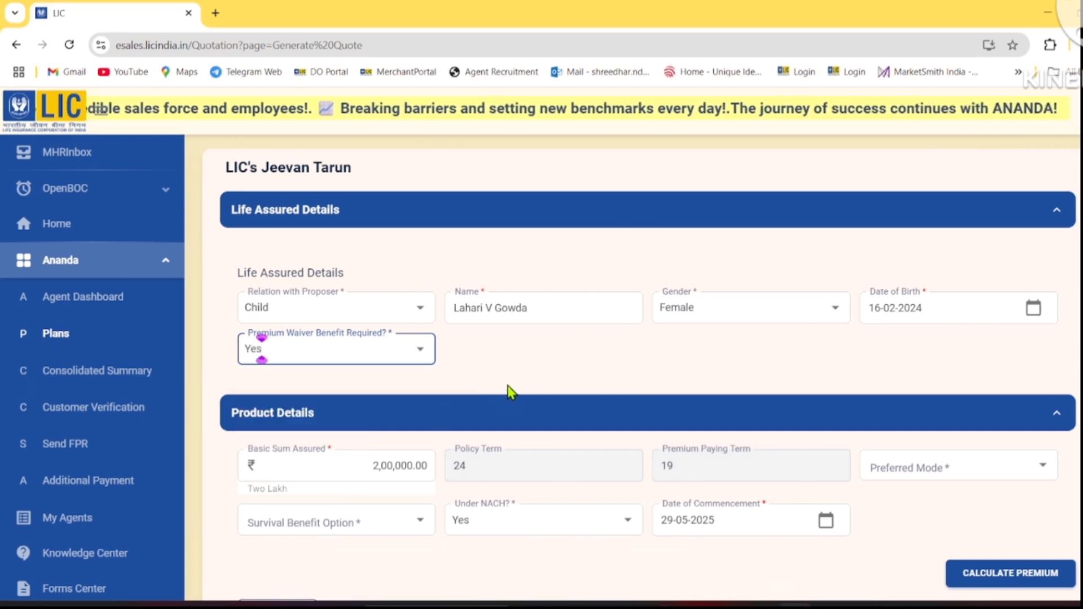
{"action": "scroll", "coordinate": [509, 389], "scroll_direction": "down", "scroll_amount": 1}
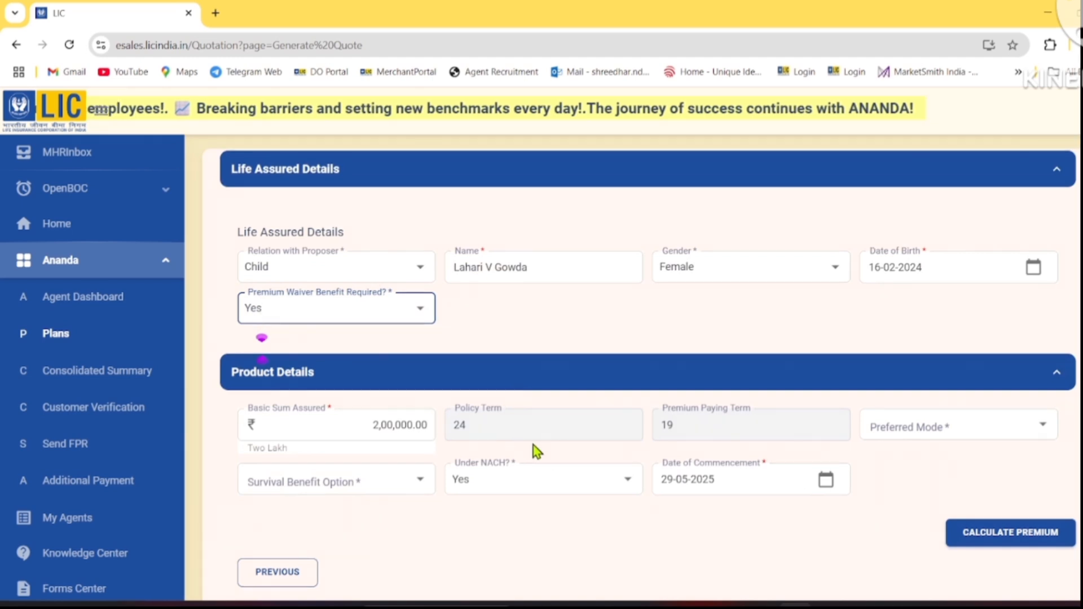
{"action": "left_click", "coordinate": [902, 425]}
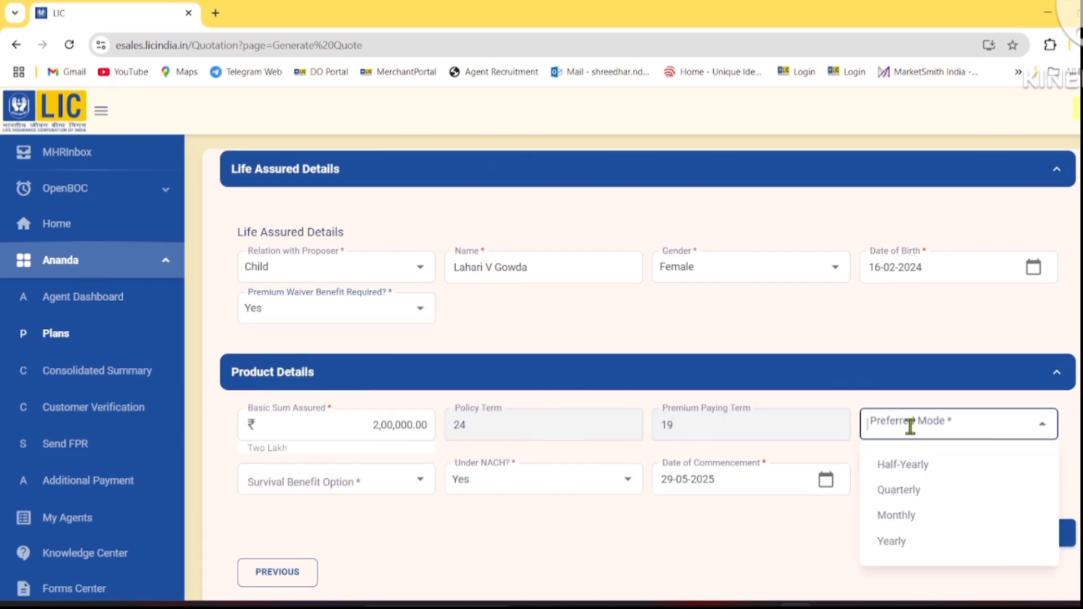
{"action": "left_click", "coordinate": [895, 541]}
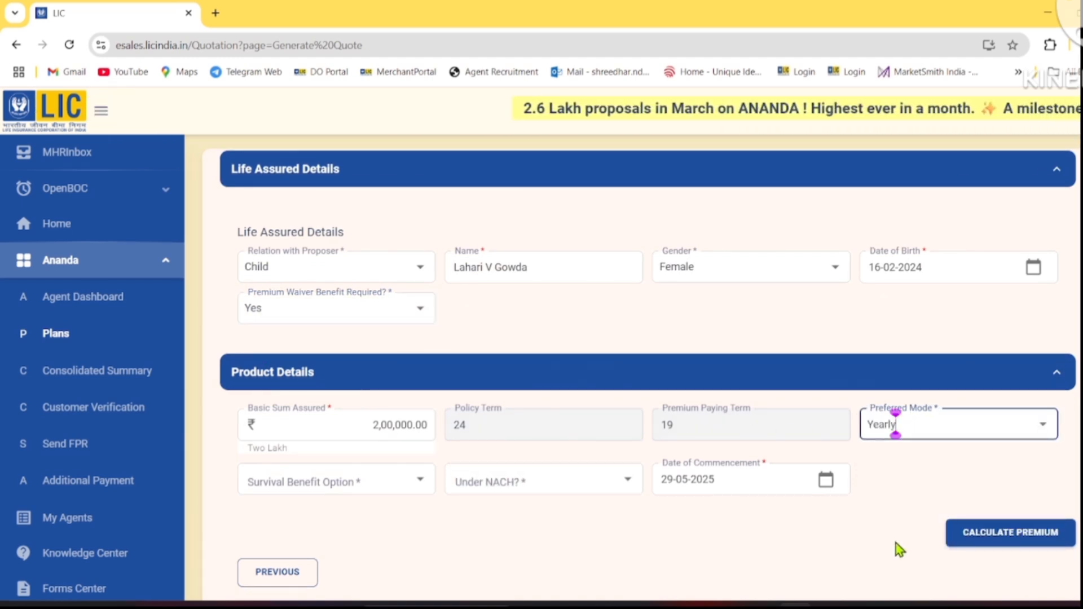
Step: Choose 15% each year for 5 years survival benefit, NACH No, and calculate premiums
{"action": "left_click", "coordinate": [377, 482]}
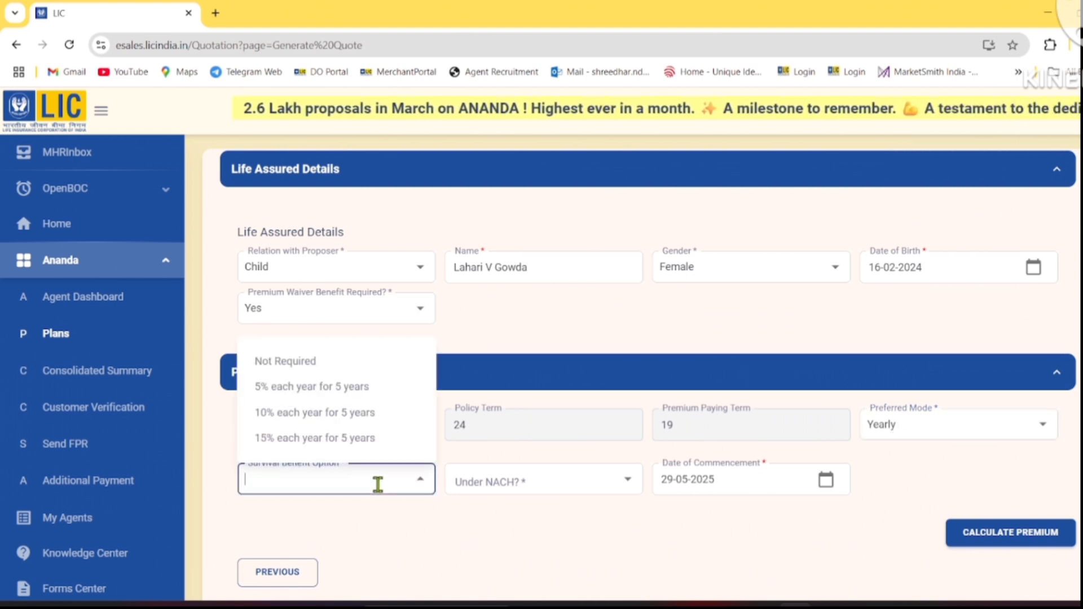
{"action": "left_click", "coordinate": [329, 438]}
{"action": "left_click", "coordinate": [532, 484]}
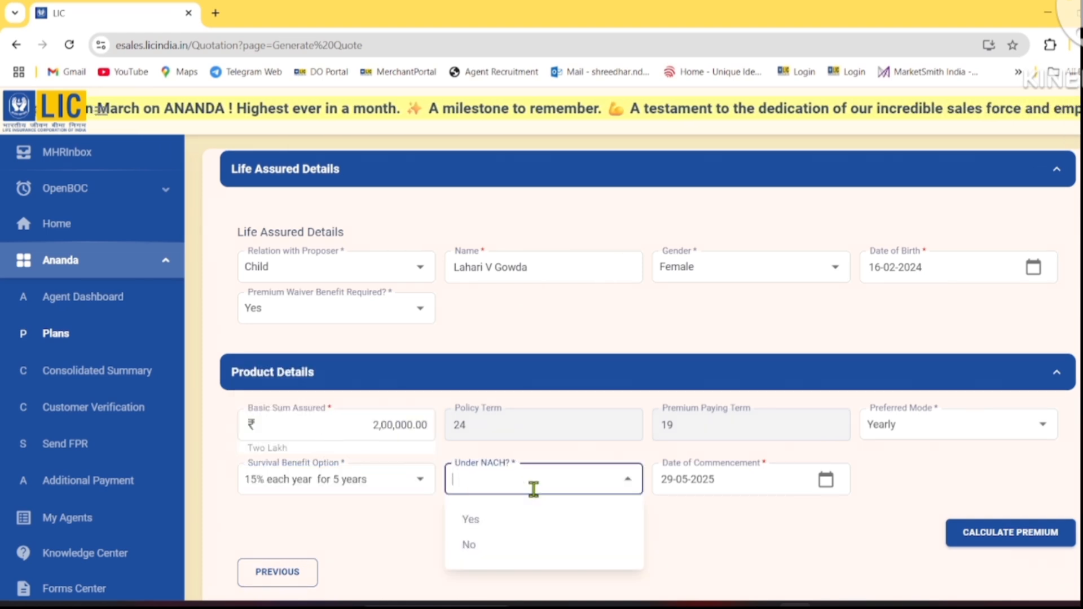
{"action": "left_click", "coordinate": [481, 545]}
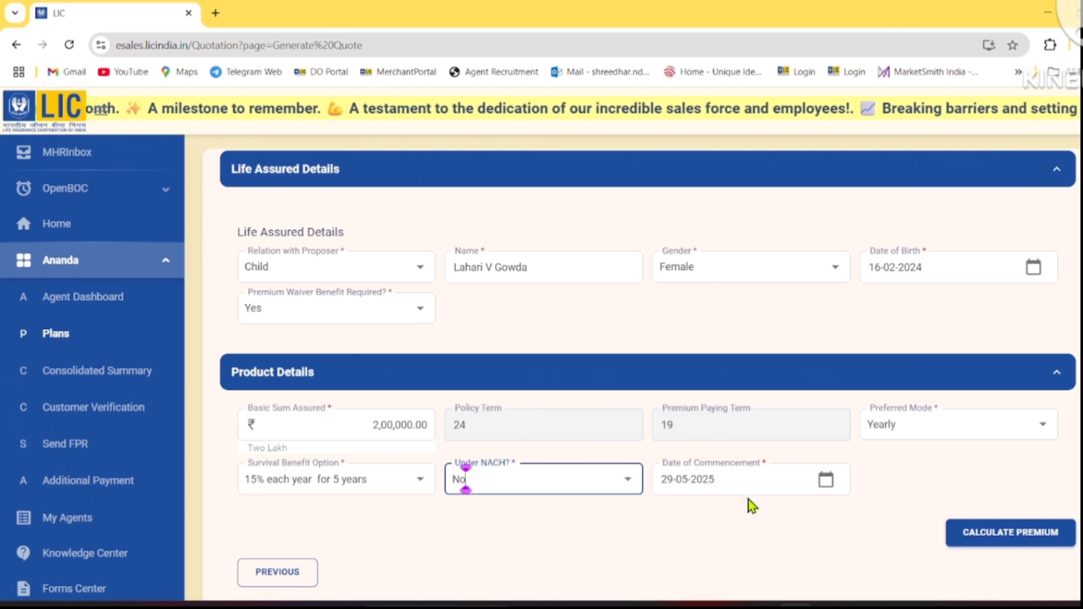
{"action": "left_click", "coordinate": [1009, 536]}
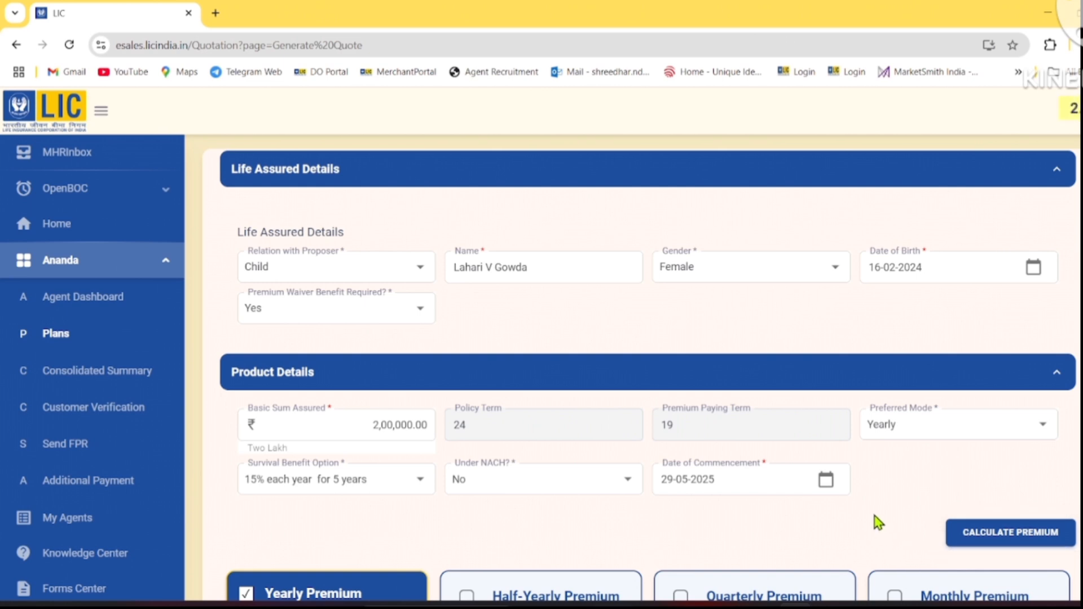
Step: Download the benefit illustration PDF and save the ₹11,159.00 yearly Jeevan Tarun quote
{"action": "scroll", "coordinate": [871, 508], "scroll_direction": "down", "scroll_amount": 5}
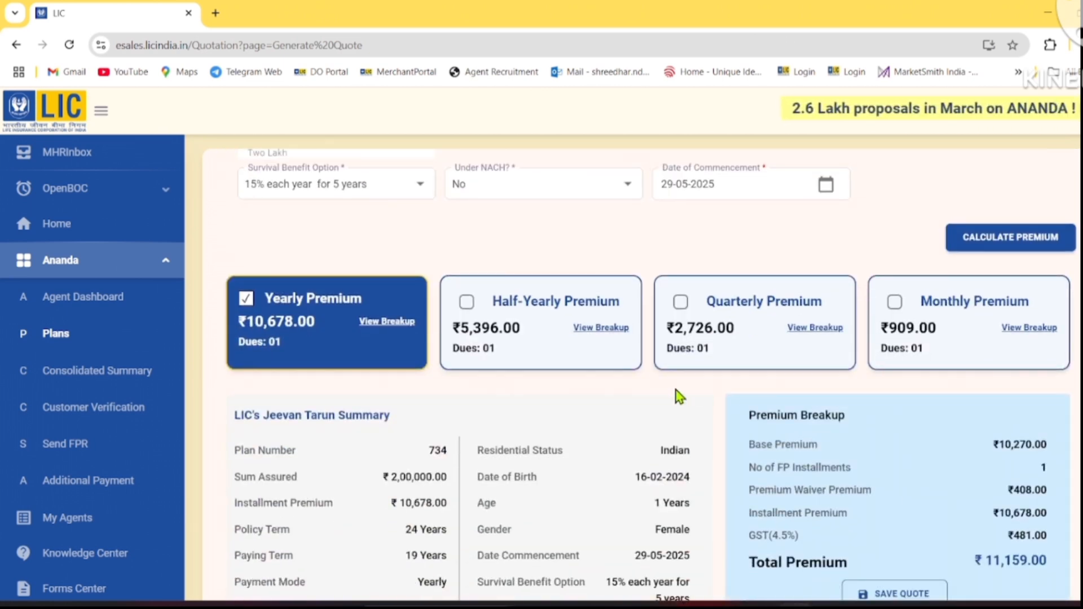
{"action": "scroll", "coordinate": [626, 389], "scroll_direction": "down", "scroll_amount": 3}
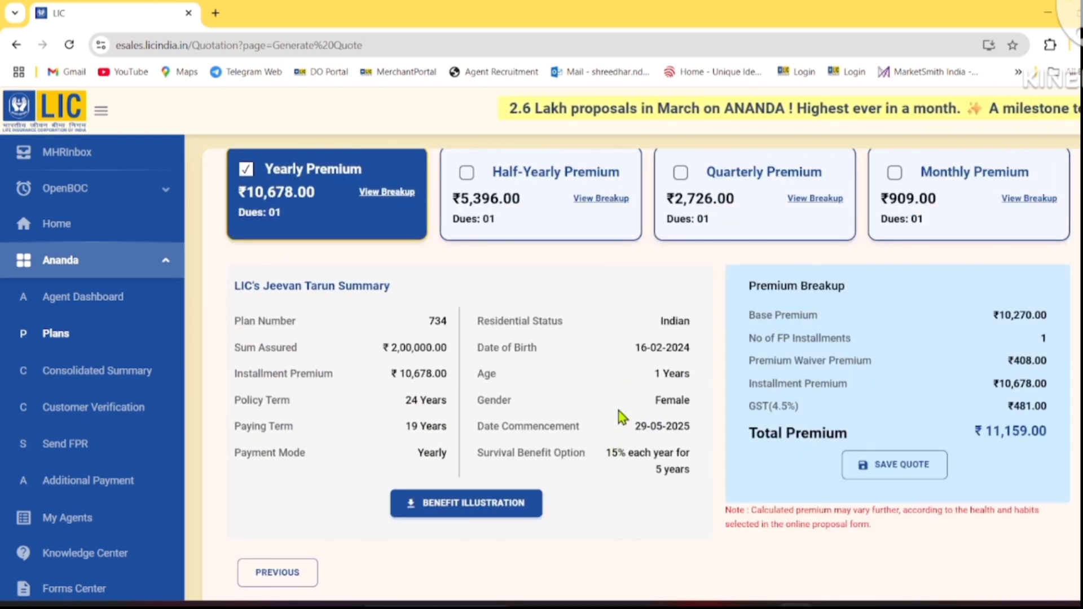
{"action": "scroll", "coordinate": [616, 321], "scroll_direction": "down", "scroll_amount": 1}
{"action": "scroll", "coordinate": [613, 319], "scroll_direction": "up", "scroll_amount": 4}
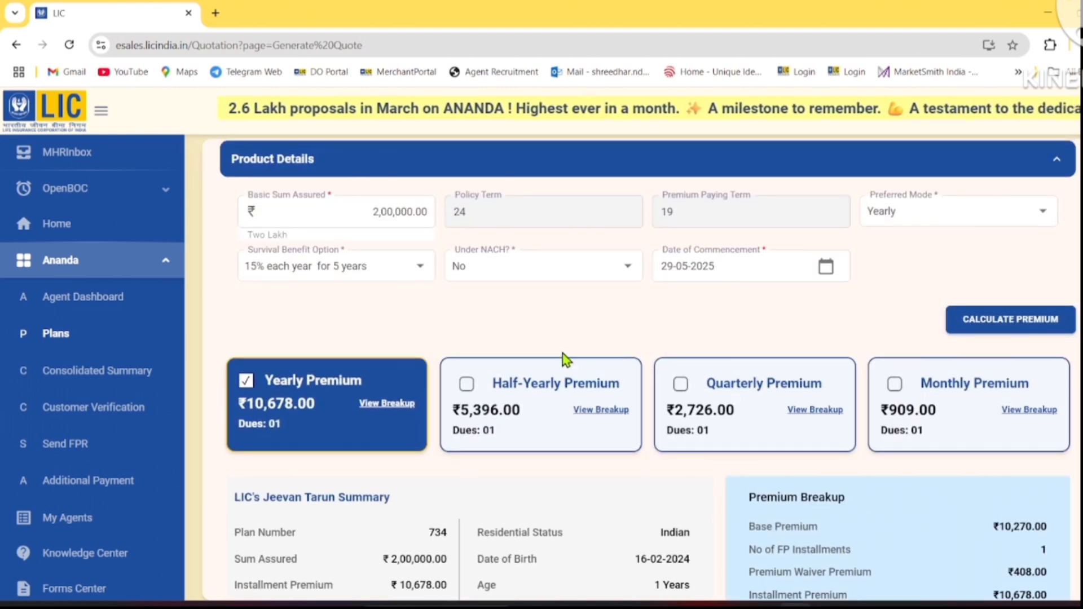
{"action": "scroll", "coordinate": [671, 448], "scroll_direction": "down", "scroll_amount": 4}
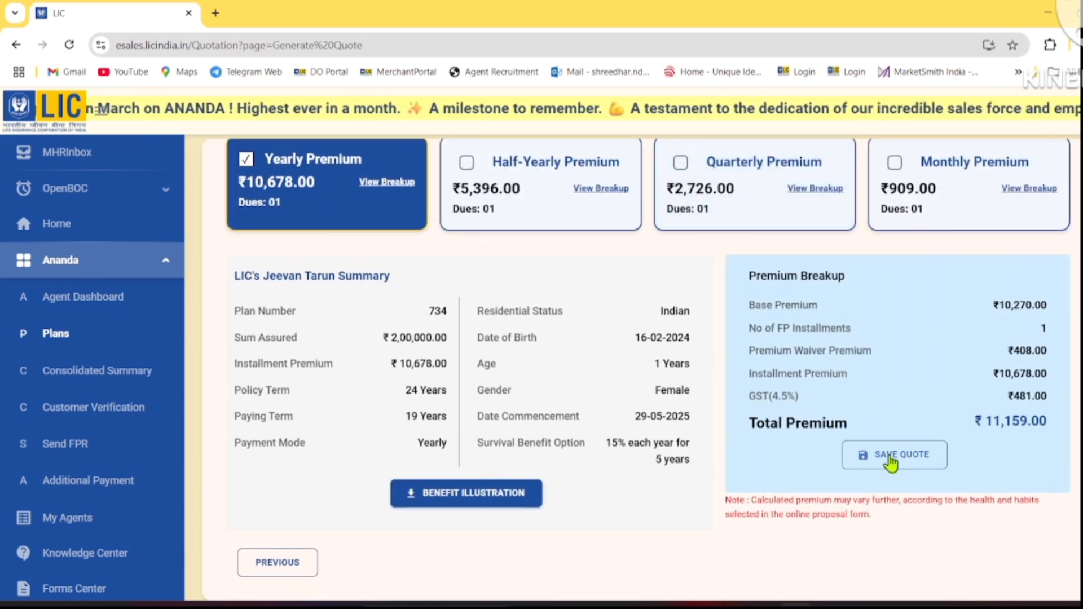
{"action": "scroll", "coordinate": [841, 349], "scroll_direction": "up", "scroll_amount": 5}
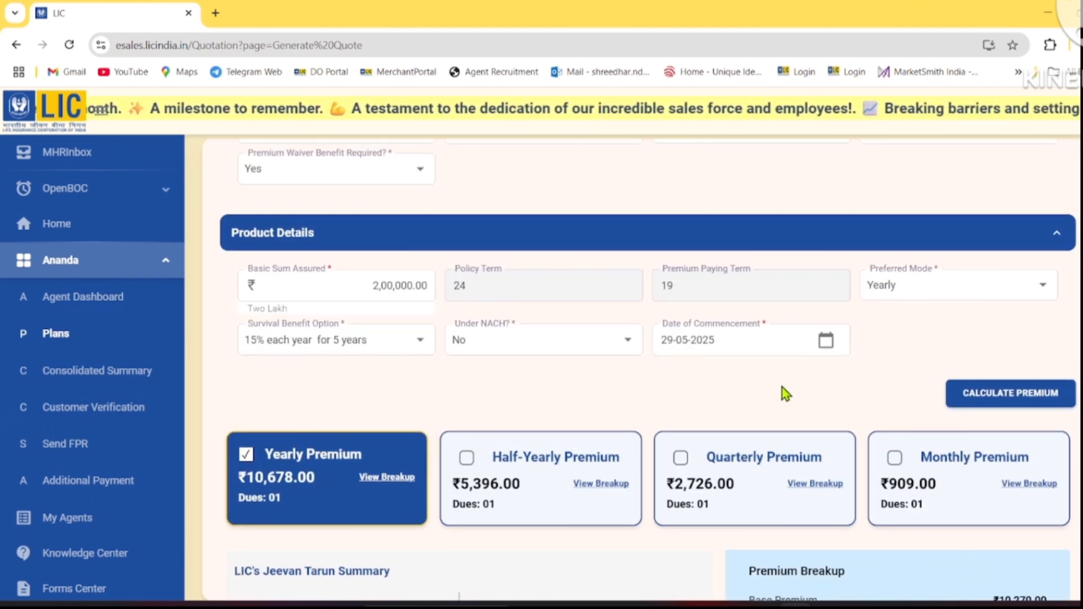
{"action": "scroll", "coordinate": [782, 389], "scroll_direction": "down", "scroll_amount": 5}
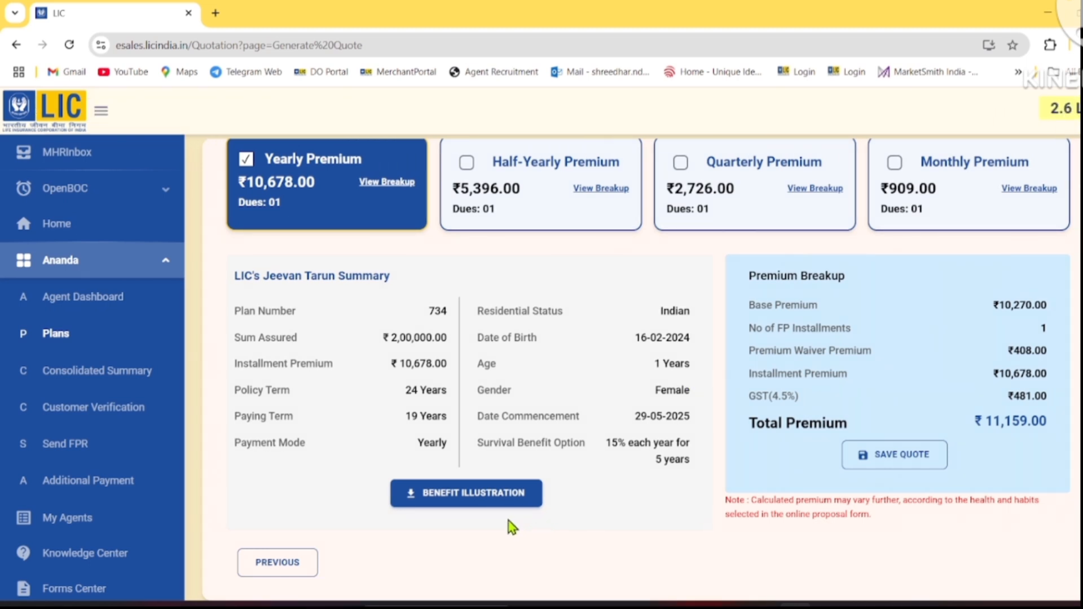
{"action": "left_click", "coordinate": [455, 501]}
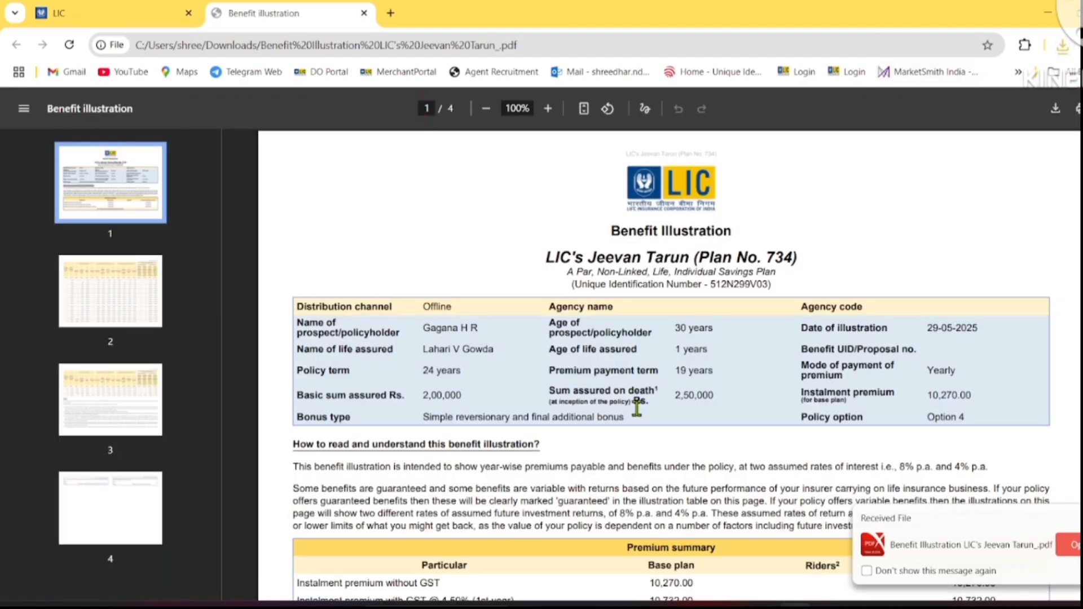
{"action": "scroll", "coordinate": [636, 407], "scroll_direction": "down", "scroll_amount": 4}
{"action": "left_click", "coordinate": [880, 455]}
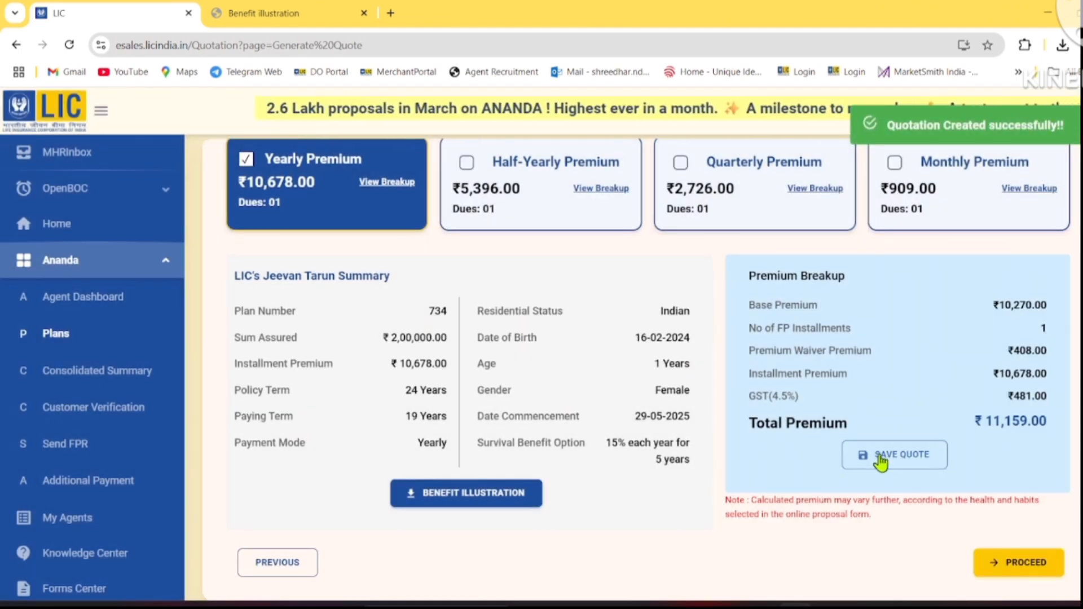
Step: Enter the agency code, set satellite branch code T001, update details and proceed to the proposal
{"action": "left_click", "coordinate": [1011, 561]}
{"action": "left_click", "coordinate": [290, 355]}
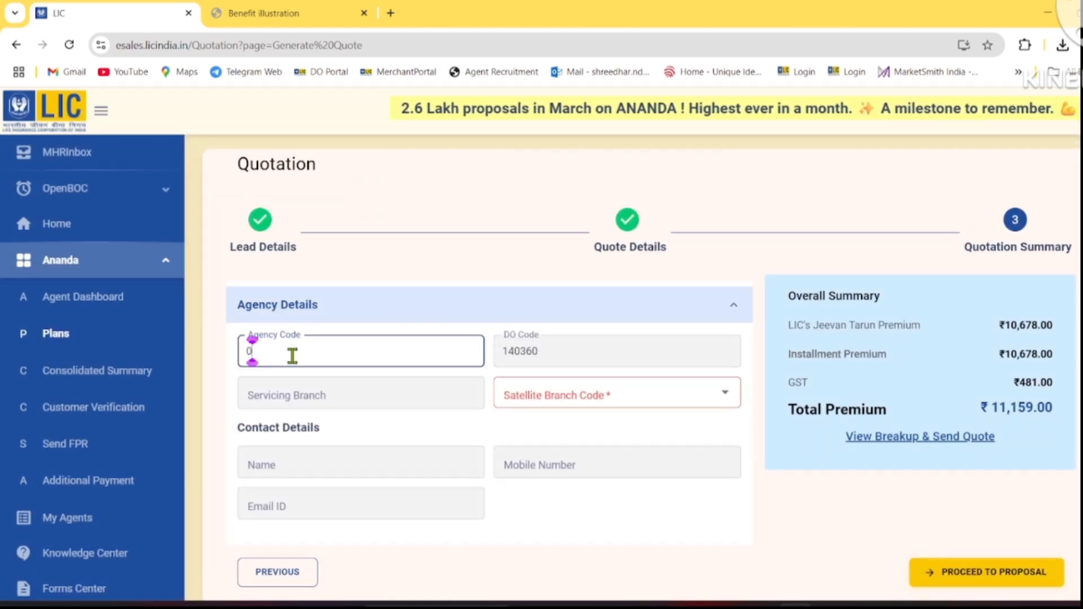
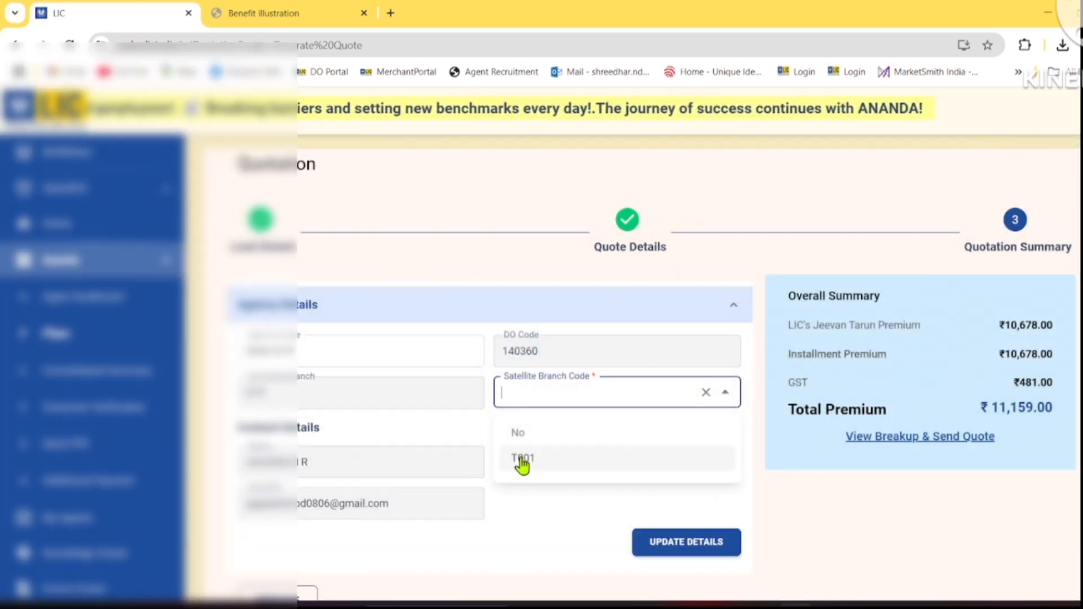
{"action": "left_click", "coordinate": [522, 458]}
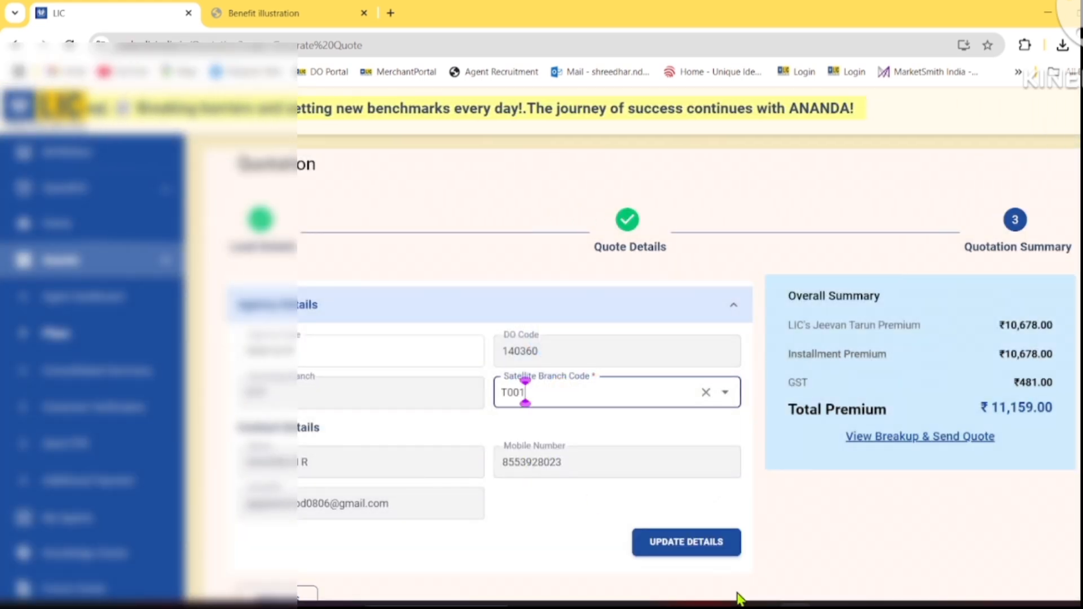
{"action": "left_click", "coordinate": [693, 555]}
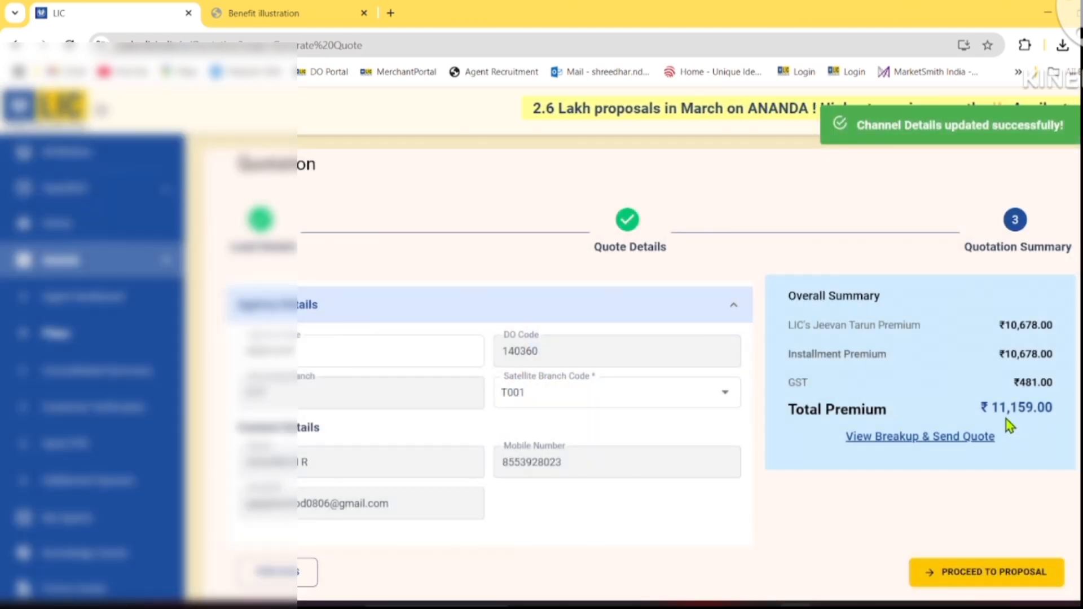
{"action": "left_click", "coordinate": [963, 581]}
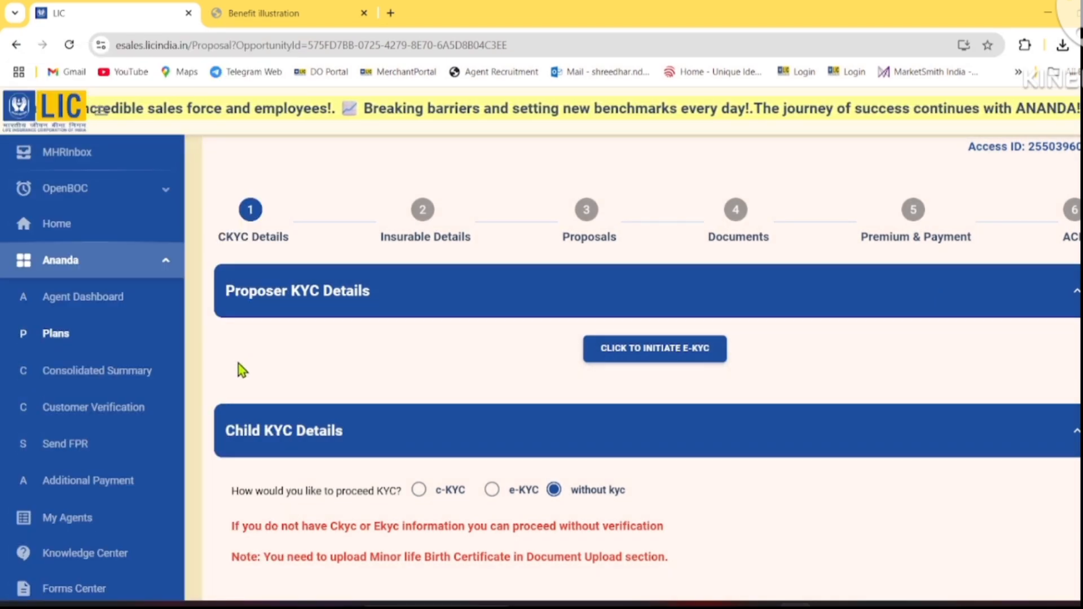
Step: Start the proposer's e-KYC and open the Aadhaar offline eKYC generation page
{"action": "left_click", "coordinate": [669, 353]}
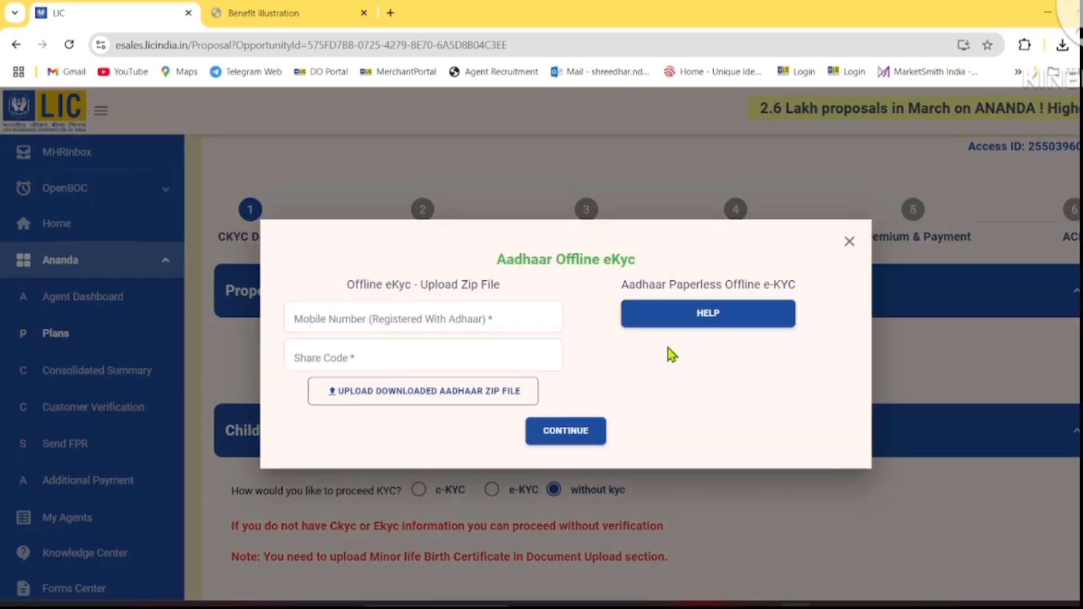
{"action": "left_click", "coordinate": [750, 322]}
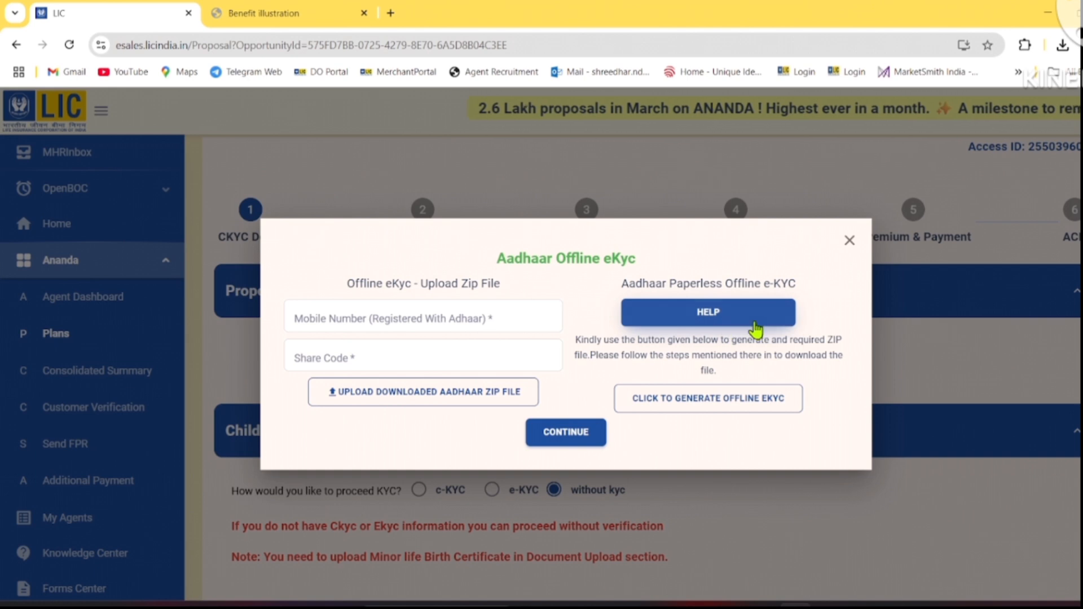
{"action": "left_click", "coordinate": [700, 405]}
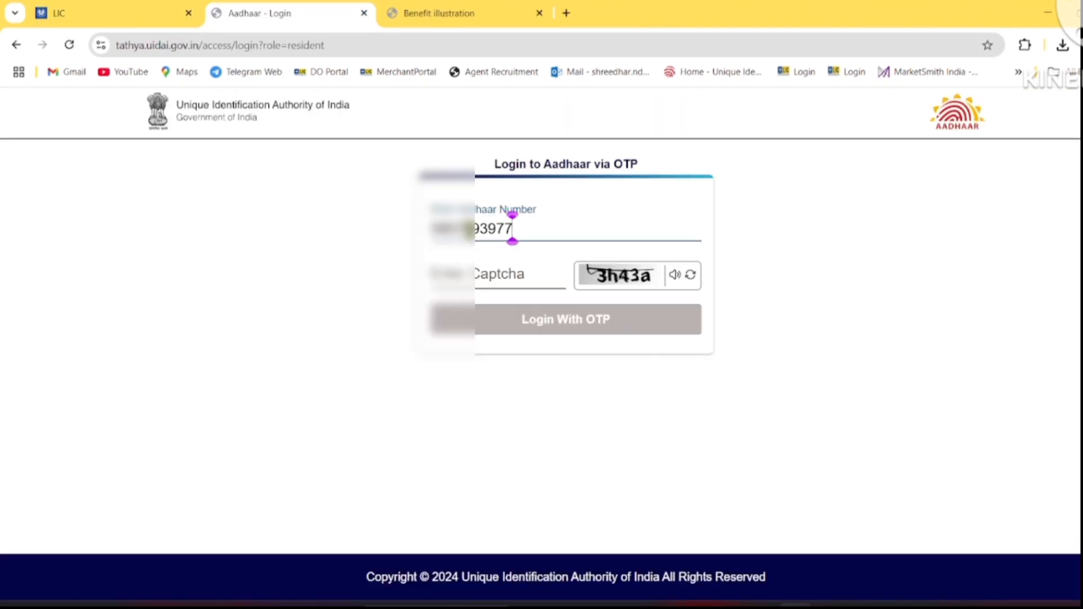
Step: Log in to myAadhaar using the Aadhaar number, captcha and the received OTP
{"action": "type", "text": "7775"}
{"action": "left_click", "coordinate": [468, 276]}
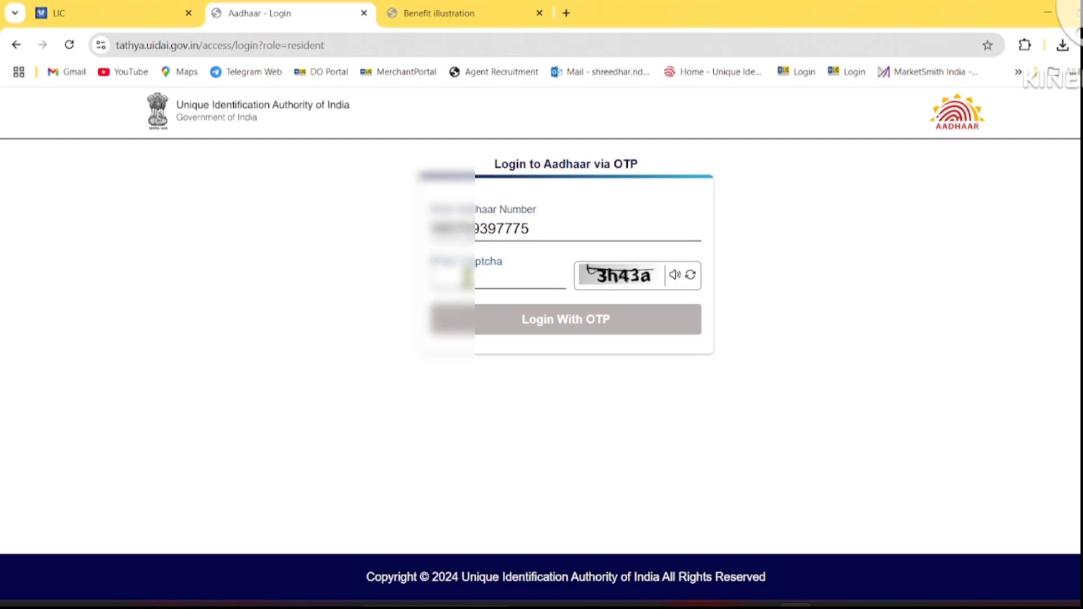
{"action": "type", "text": "3h43"}
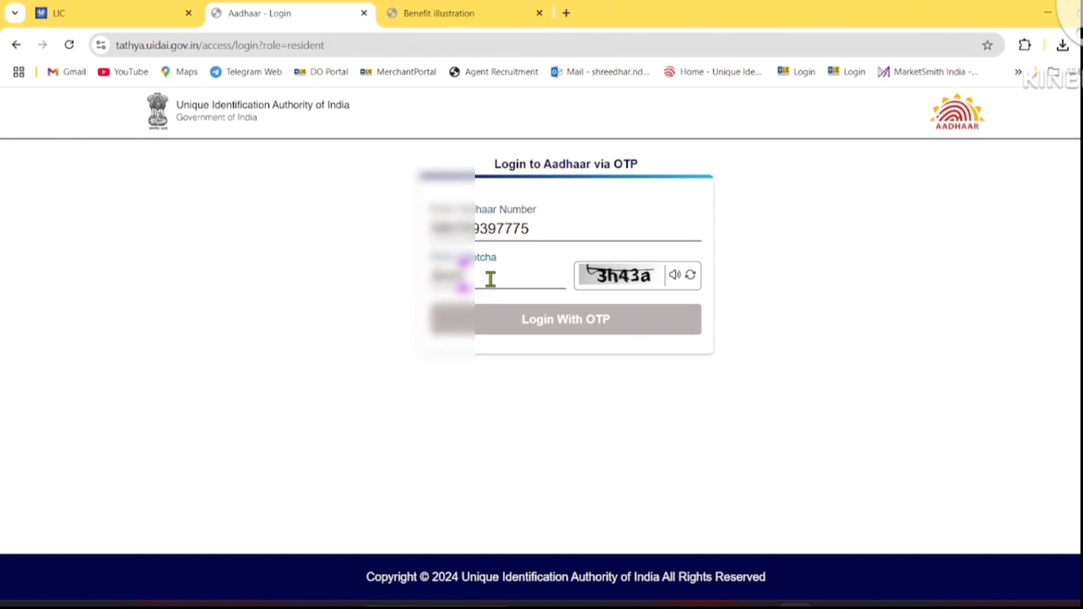
{"action": "type", "text": "a"}
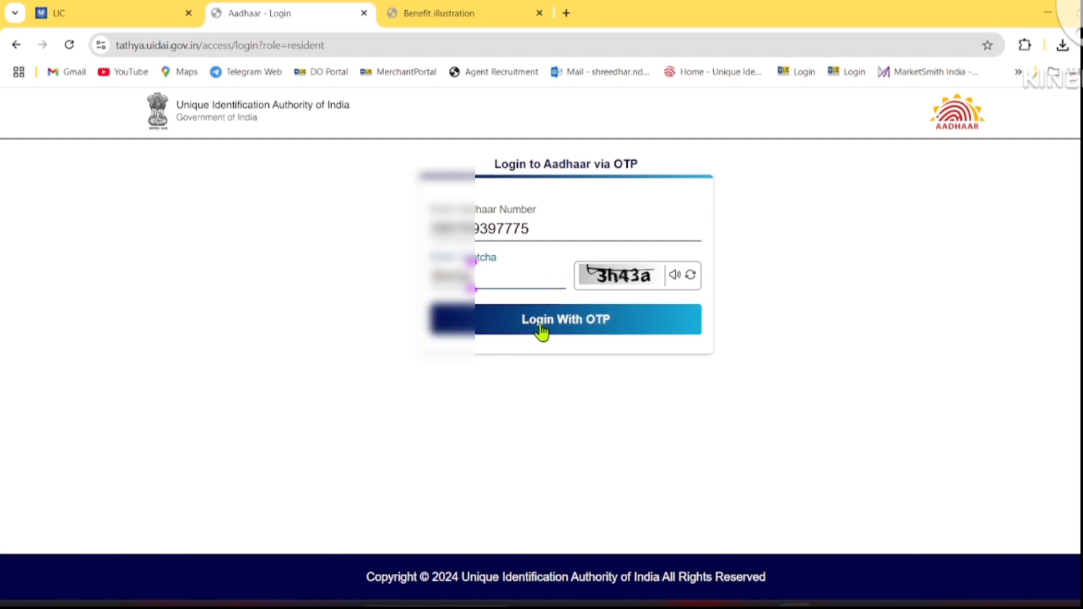
{"action": "left_click", "coordinate": [541, 324]}
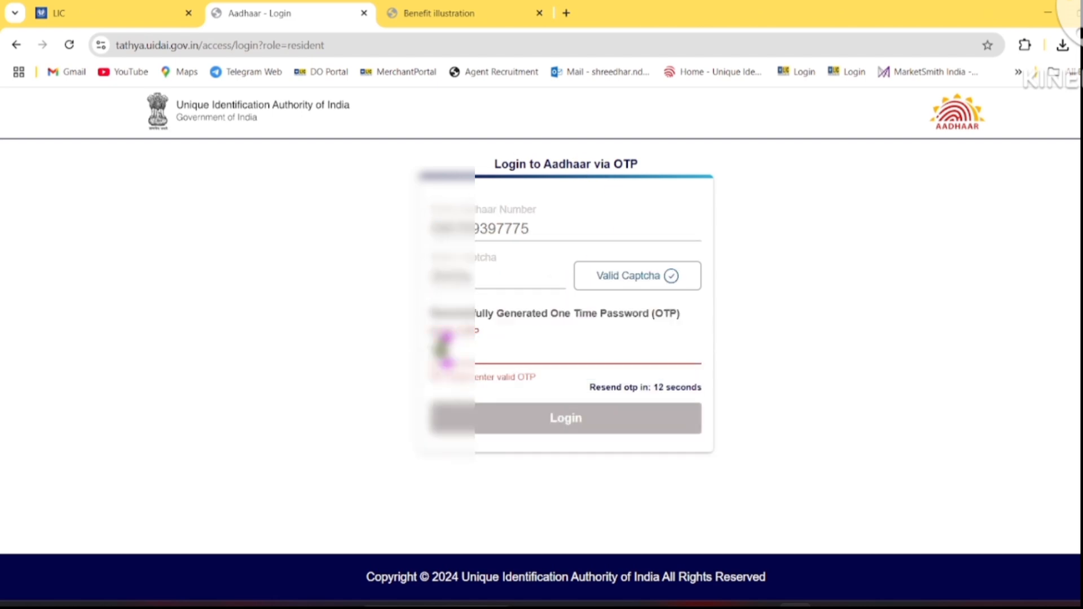
{"action": "left_click", "coordinate": [441, 349]}
{"action": "type", "text": "?????0"}
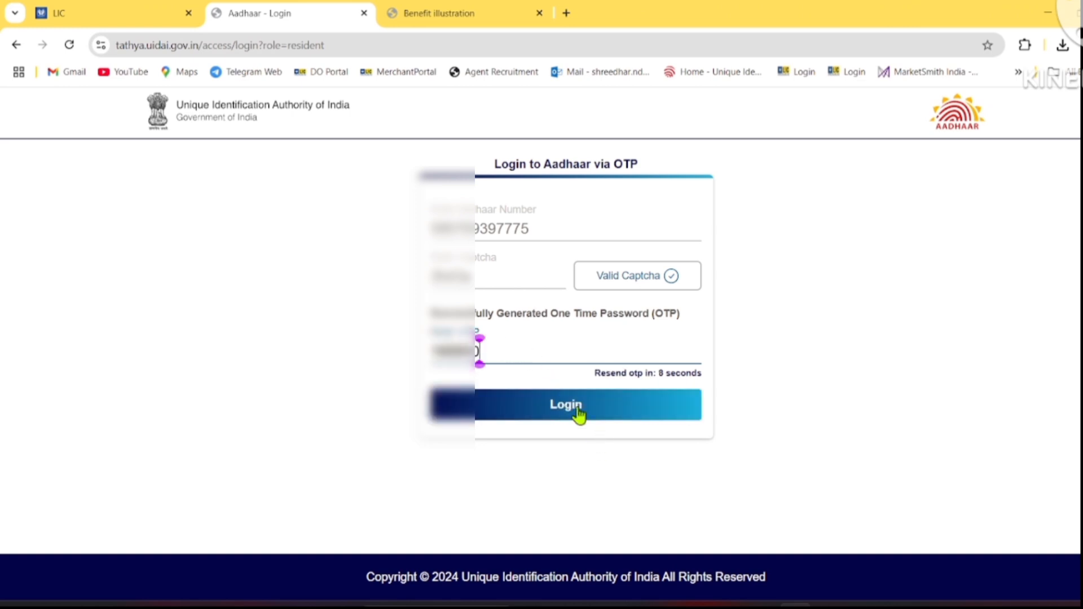
{"action": "left_click", "coordinate": [578, 414]}
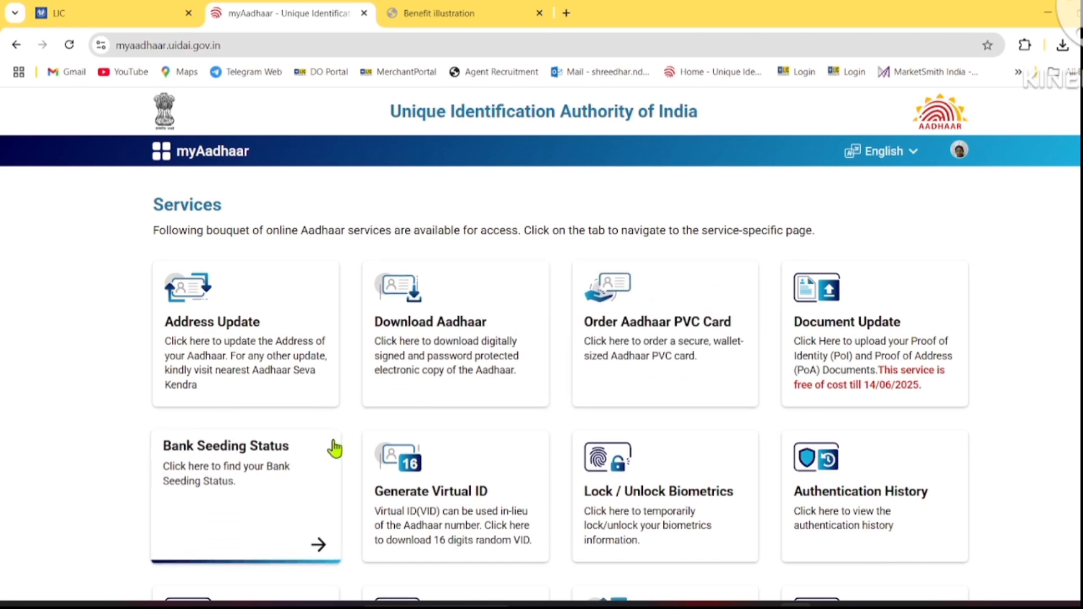
Step: Download the Offline eKYC ZIP protected by a 4-digit share code
{"action": "scroll", "coordinate": [336, 447], "scroll_direction": "down", "scroll_amount": 5}
{"action": "left_click", "coordinate": [234, 368]}
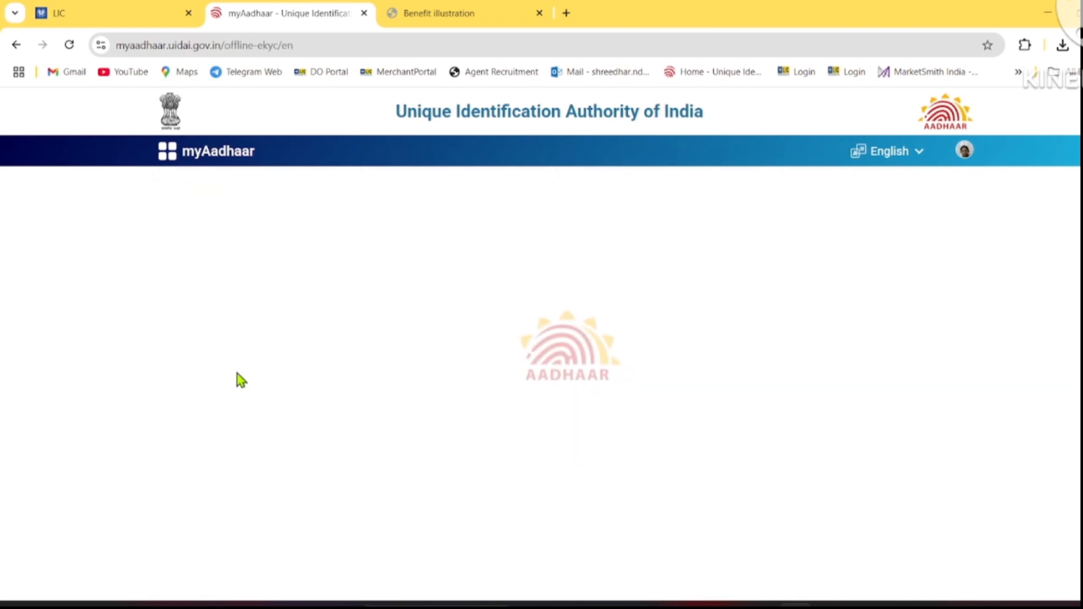
{"action": "left_click", "coordinate": [438, 457]}
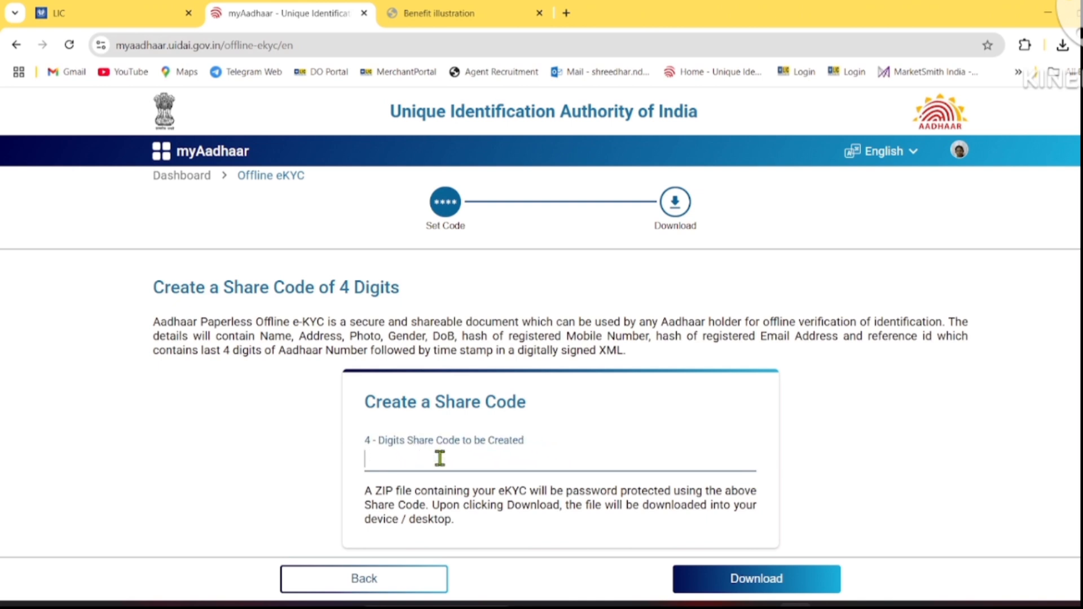
{"action": "left_click", "coordinate": [813, 588]}
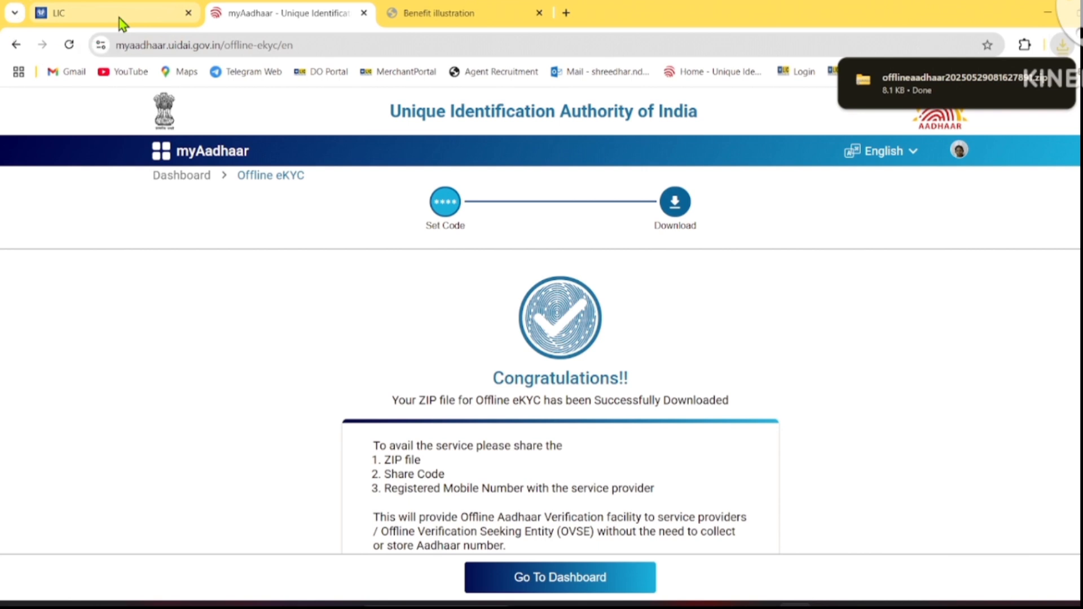
Step: In the LIC eKYC dialog, enter mobile and share code, attach the Downloads ZIP, and continue
{"action": "left_click", "coordinate": [123, 24]}
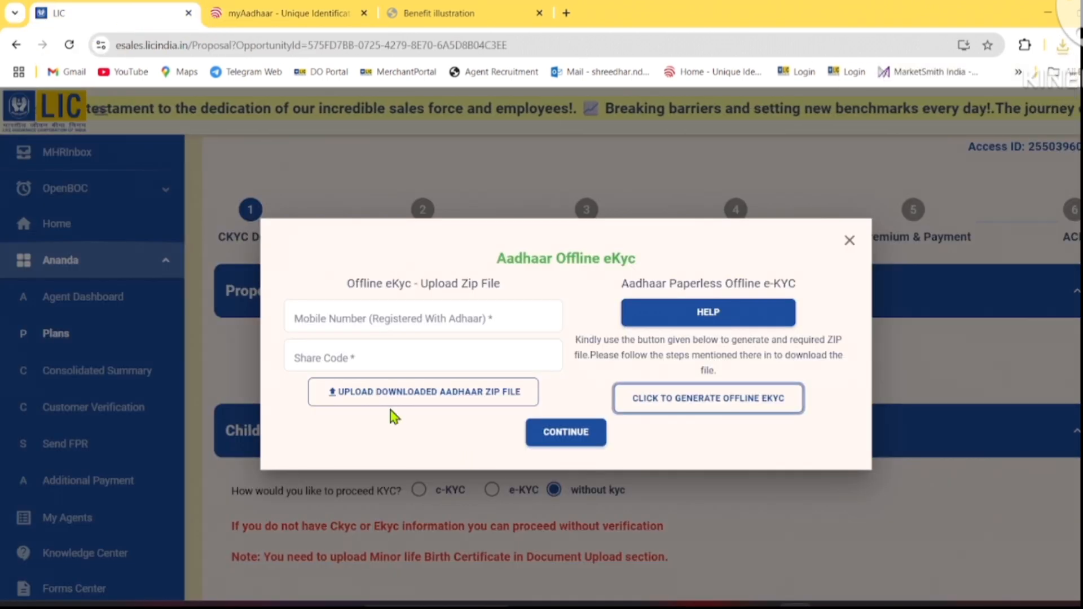
{"action": "left_click", "coordinate": [336, 317]}
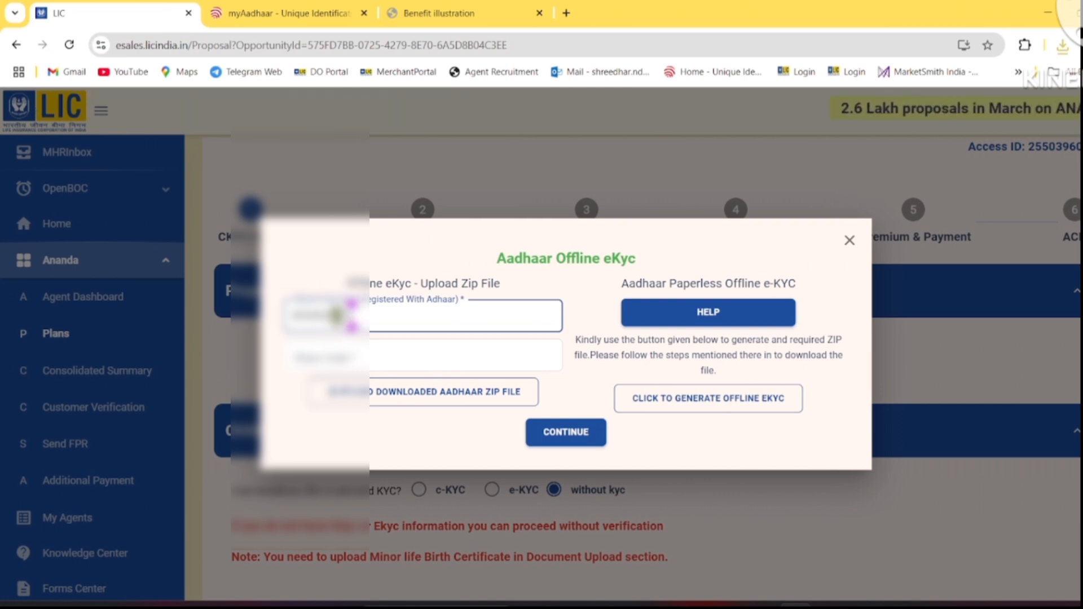
{"action": "left_click", "coordinate": [389, 363]}
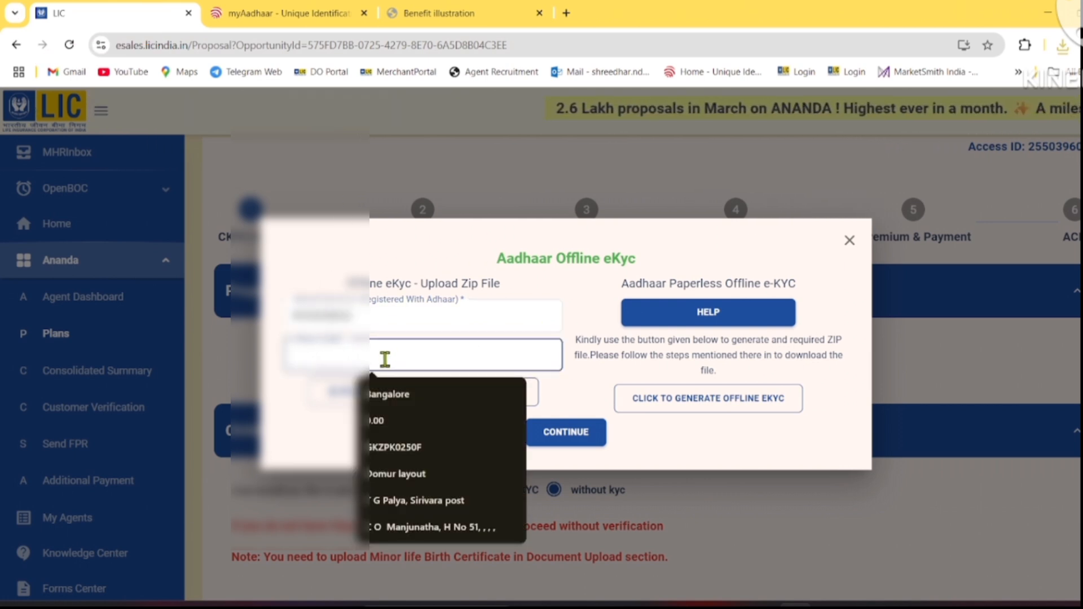
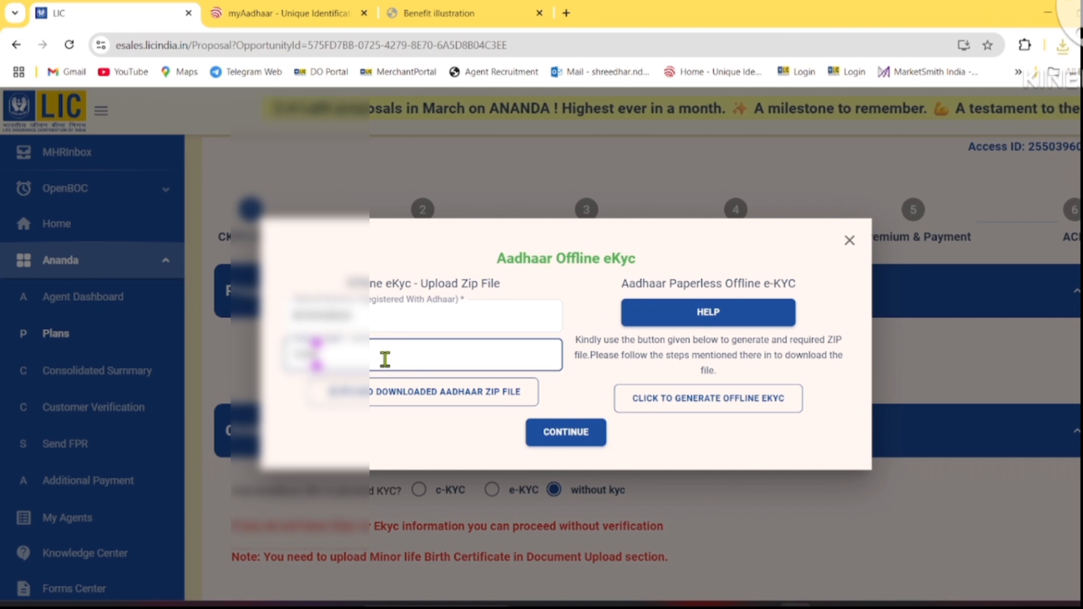
{"action": "left_click", "coordinate": [393, 390]}
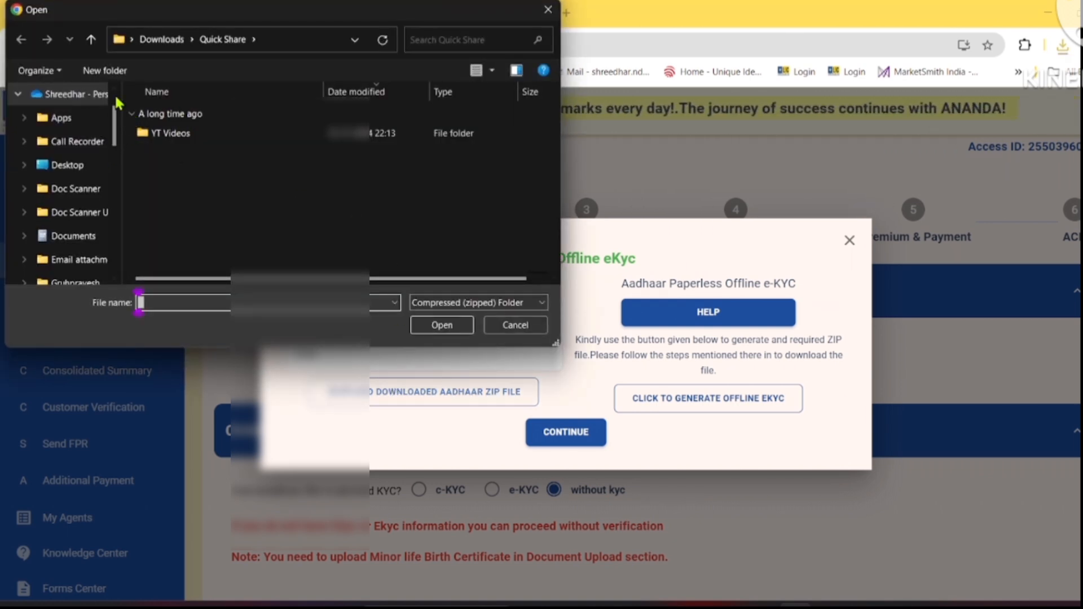
{"action": "left_click", "coordinate": [156, 41]}
{"action": "double_click", "coordinate": [192, 134]}
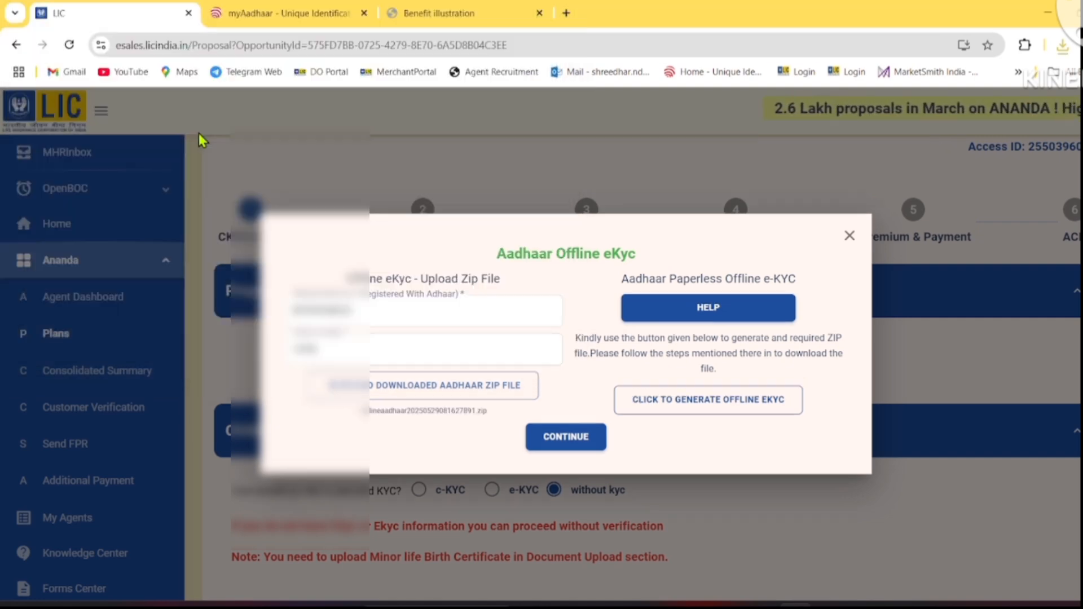
{"action": "left_click", "coordinate": [564, 440]}
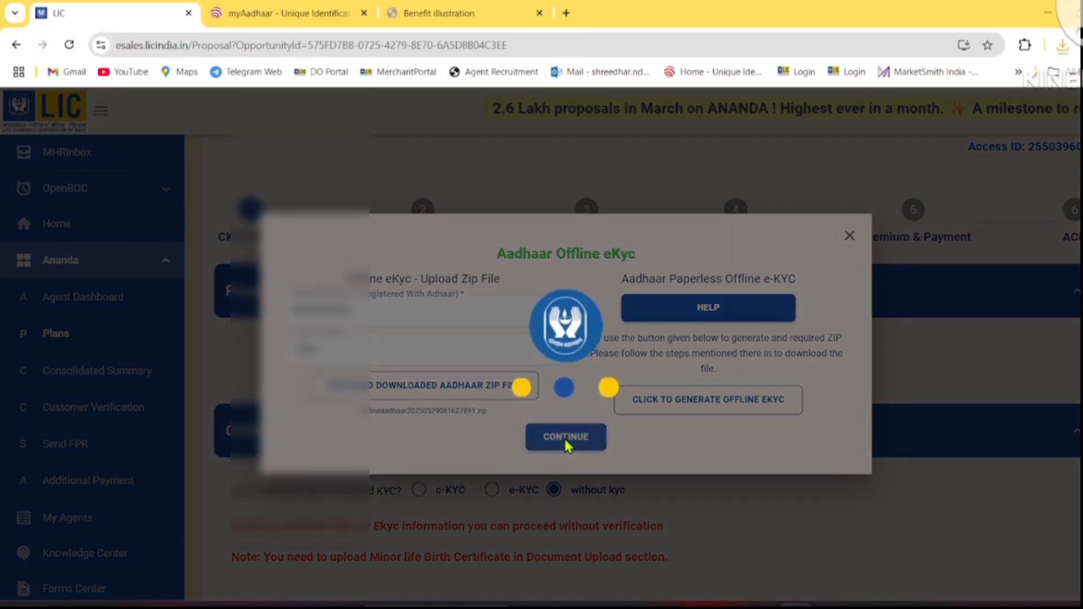
Step: Proceed from the completed KYC to the Insurable Details step
{"action": "scroll", "coordinate": [983, 397], "scroll_direction": "down", "scroll_amount": 1}
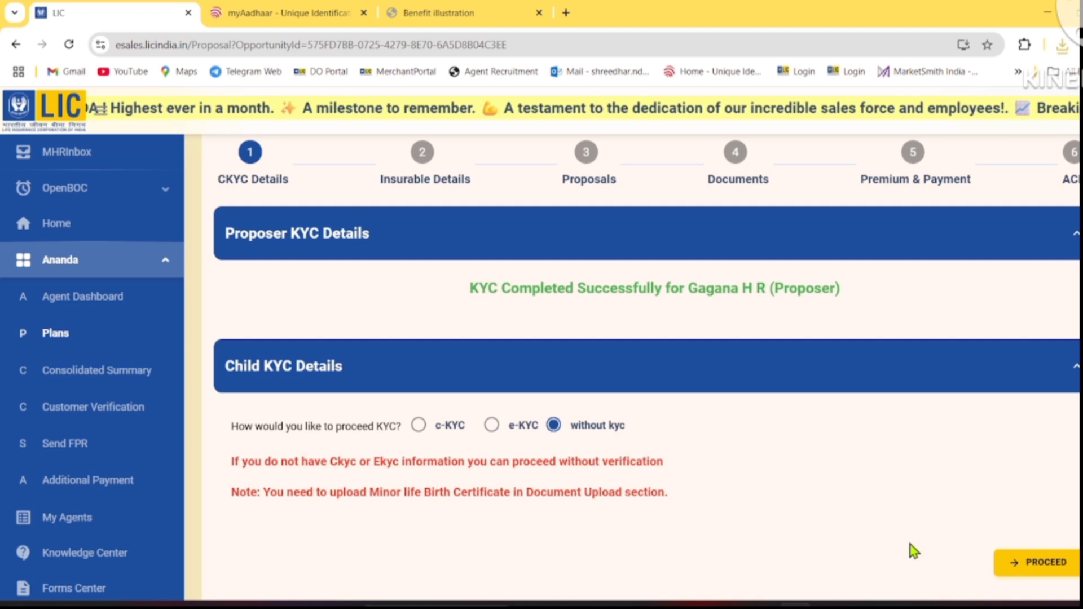
{"action": "left_click", "coordinate": [1026, 566]}
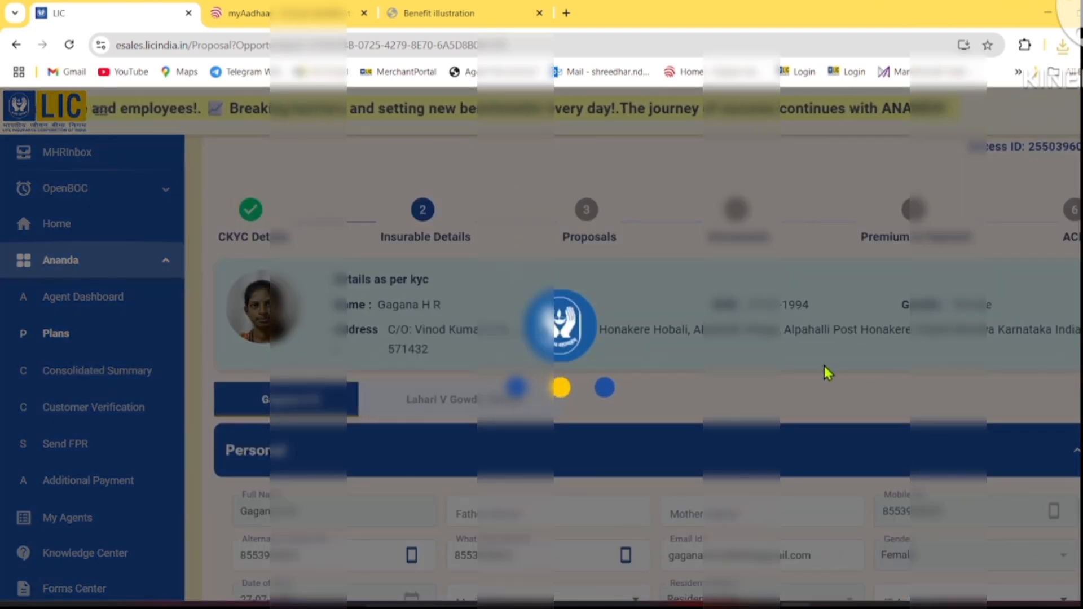
Step: Enter the father's name in the proposer's personal details
{"action": "scroll", "coordinate": [823, 368], "scroll_direction": "down", "scroll_amount": 2}
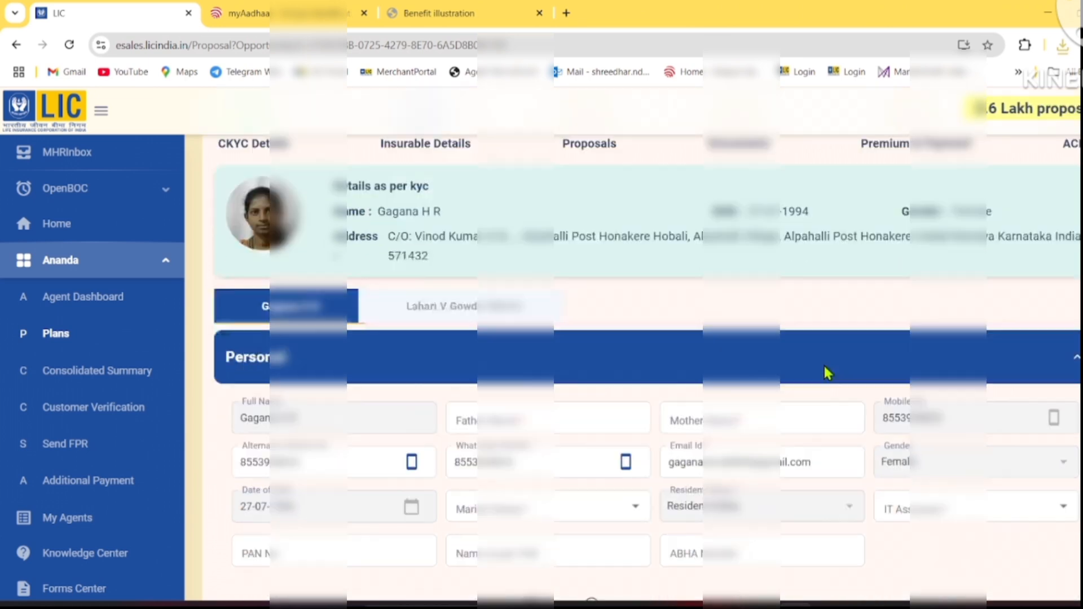
{"action": "scroll", "coordinate": [824, 367], "scroll_direction": "down", "scroll_amount": 3}
{"action": "left_click", "coordinate": [471, 292]}
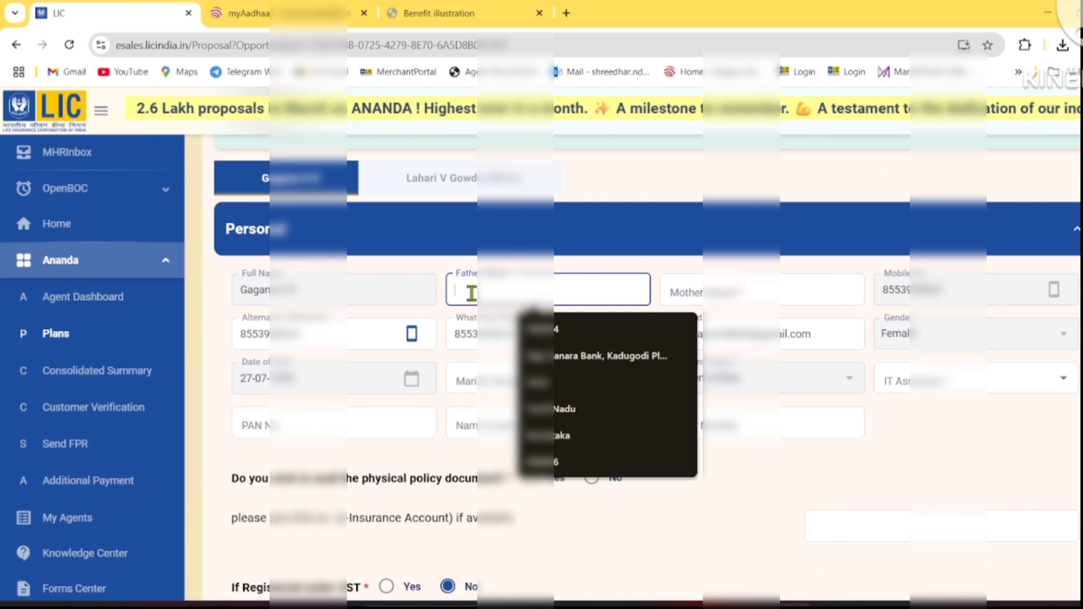
{"action": "type", "text": "R"}
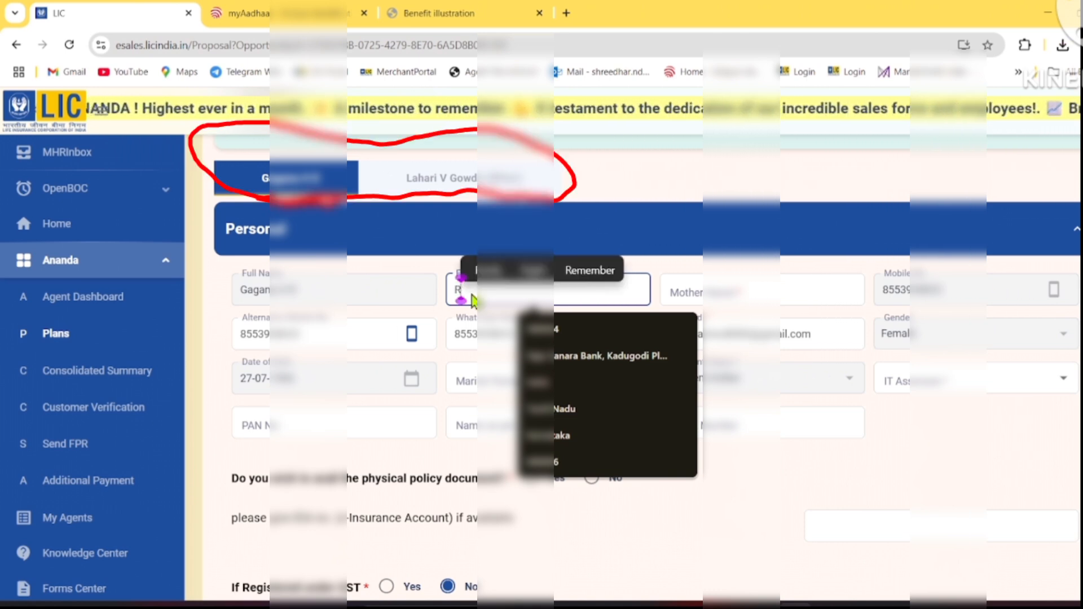
{"action": "type", "text": "A"}
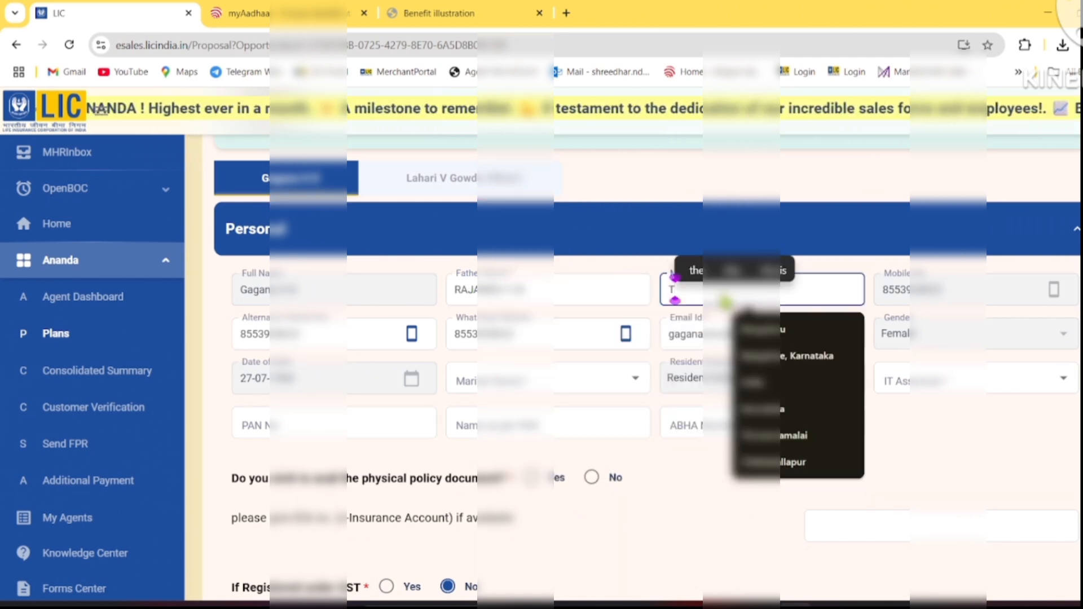
{"action": "type", "text": "ULAS"}
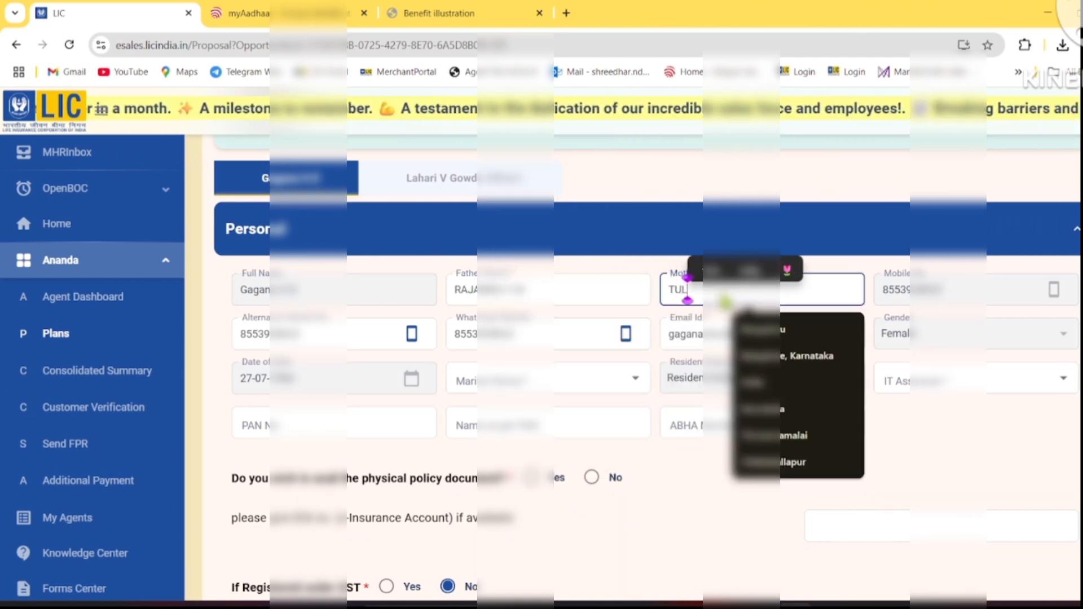
Step: Set marital status Married and IT assessee Yes, then fill the PAN number and name as per PAN
{"action": "left_click", "coordinate": [561, 379]}
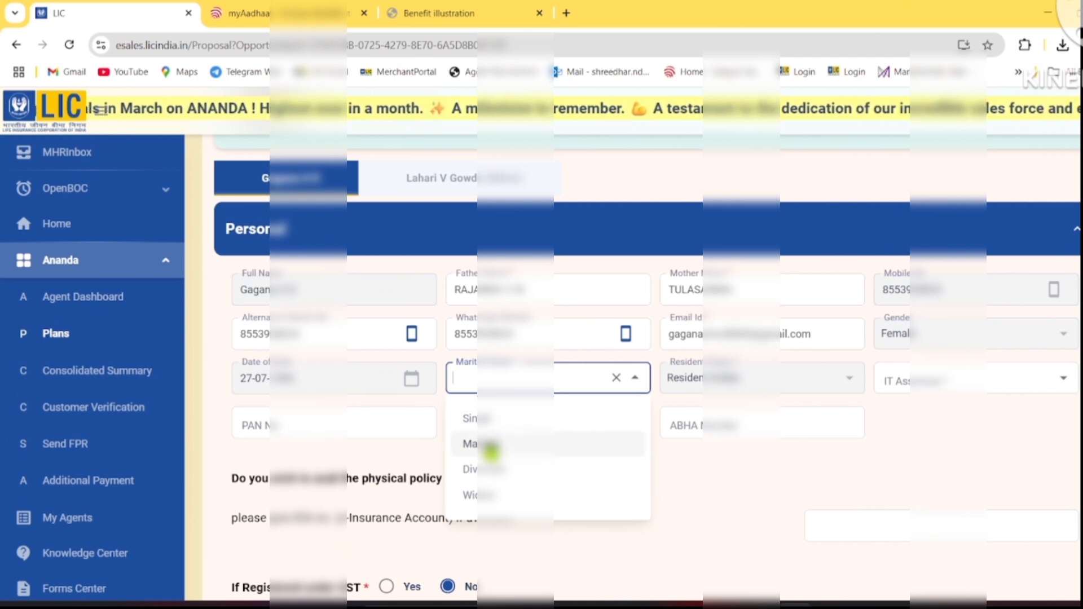
{"action": "left_click", "coordinate": [489, 443]}
{"action": "left_click", "coordinate": [945, 379]}
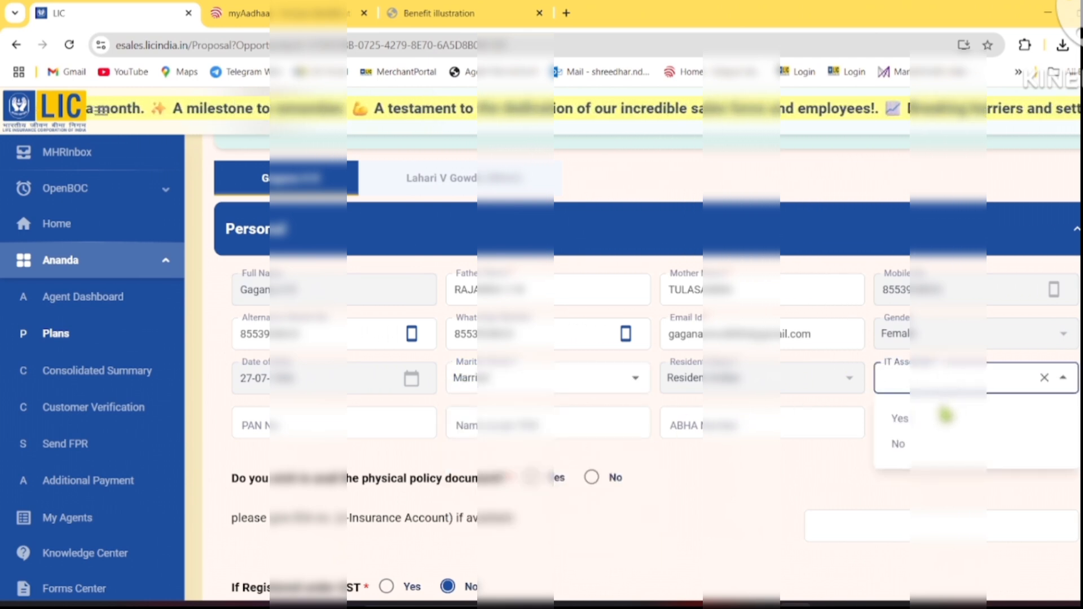
{"action": "left_click", "coordinate": [900, 426]}
{"action": "left_click", "coordinate": [328, 427]}
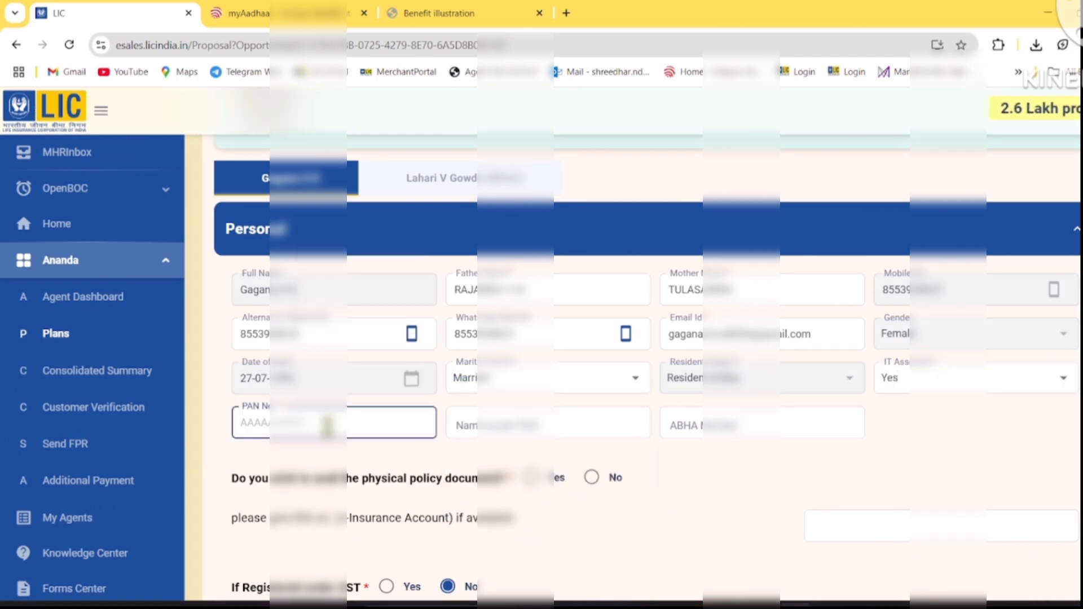
{"action": "type", "text": "AMBP"}
{"action": "type", "text": "????"}
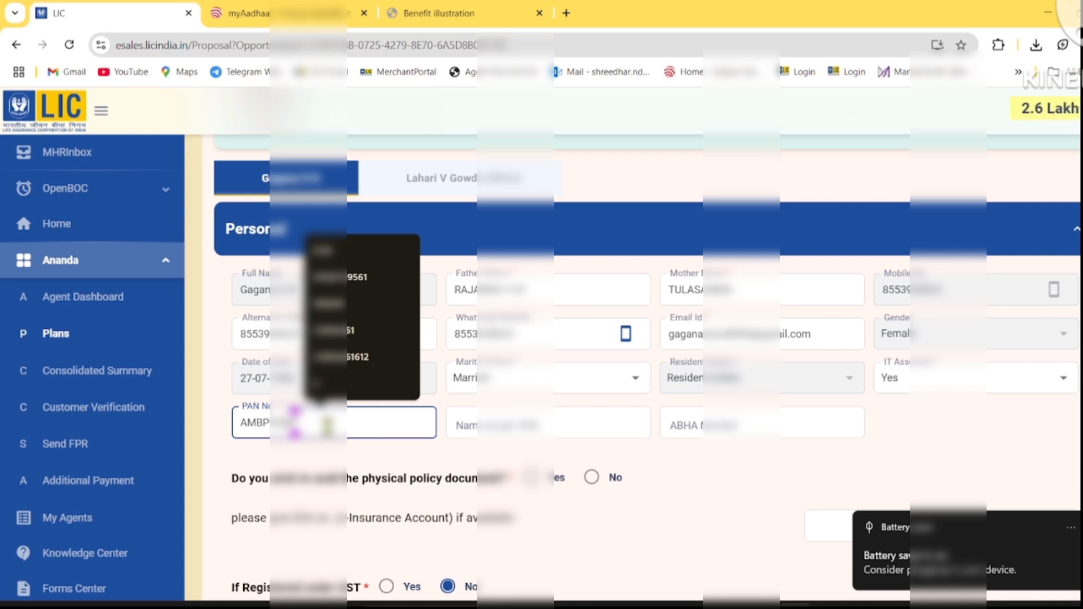
{"action": "left_click", "coordinate": [474, 427]}
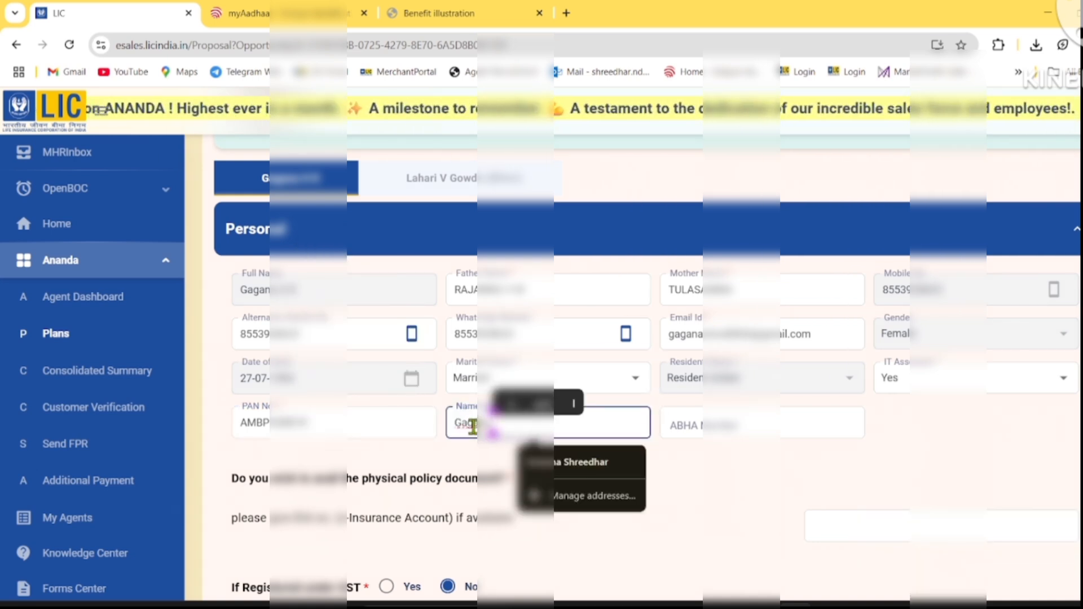
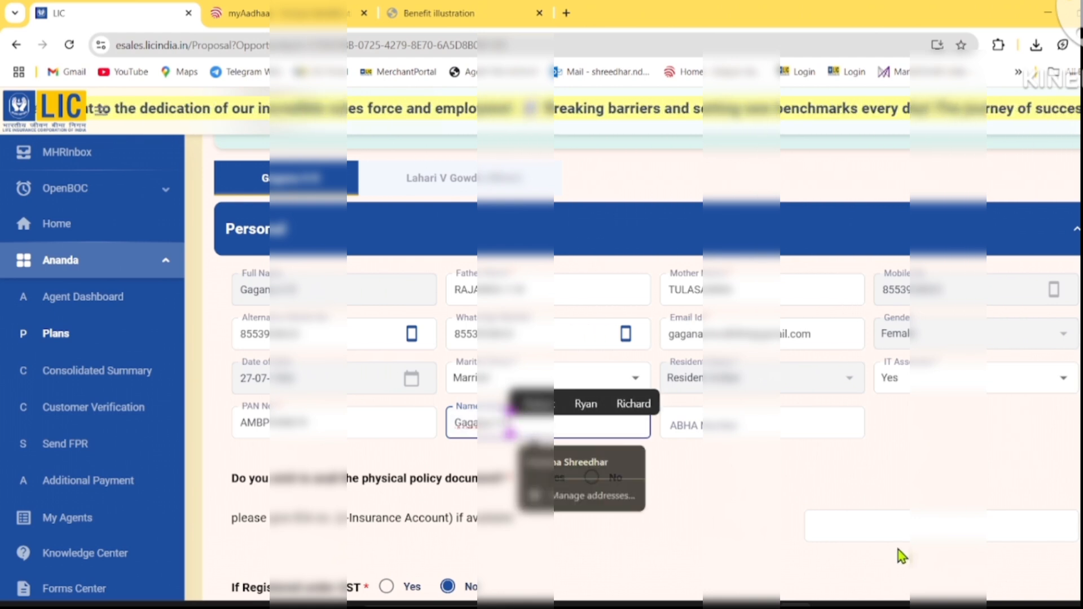
{"action": "key", "text": "Tab"}
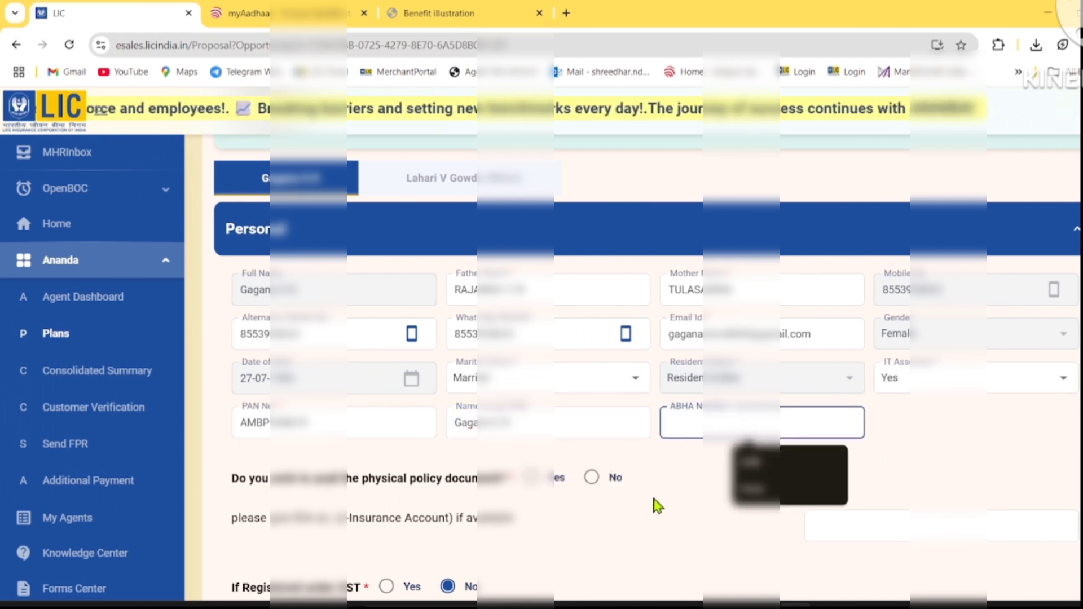
Step: Choose Yes for the physical policy document
{"action": "scroll", "coordinate": [576, 386], "scroll_direction": "down", "scroll_amount": 3}
{"action": "left_click", "coordinate": [529, 330]}
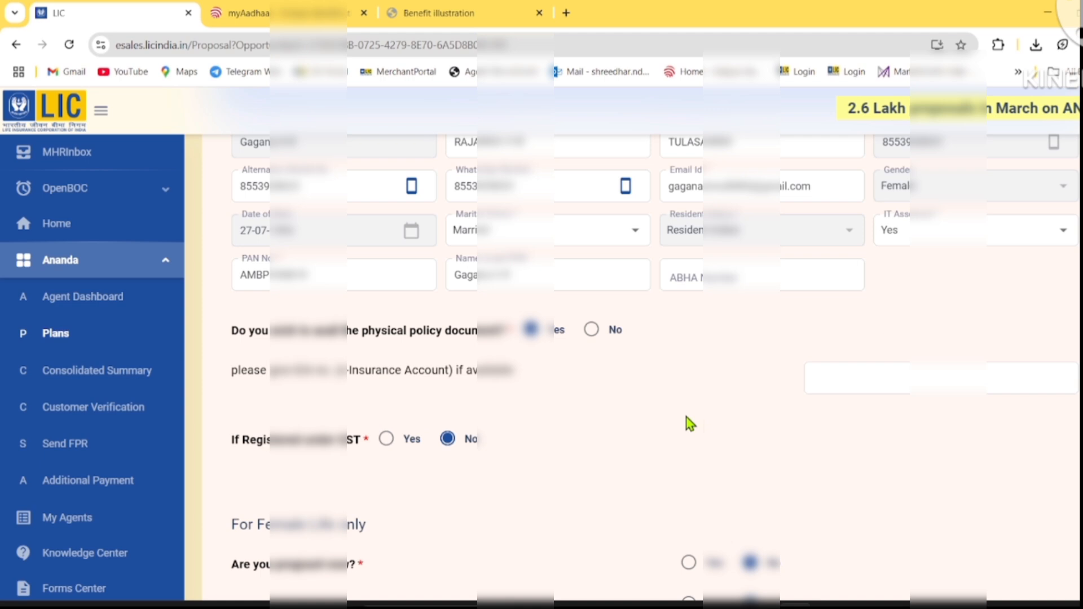
{"action": "scroll", "coordinate": [685, 417], "scroll_direction": "down", "scroll_amount": 3}
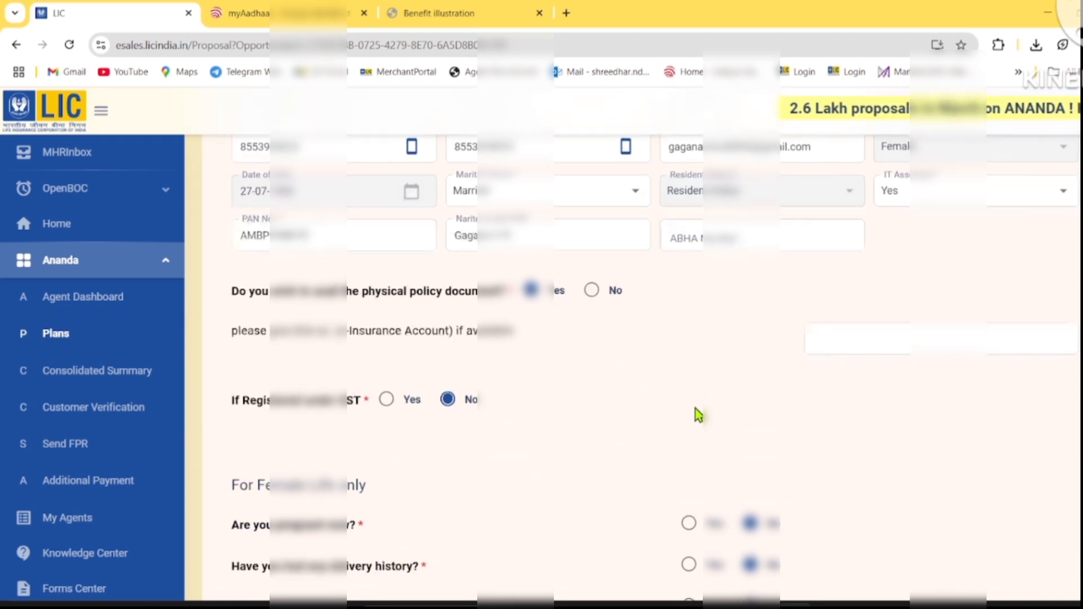
{"action": "scroll", "coordinate": [564, 279], "scroll_direction": "up", "scroll_amount": 1}
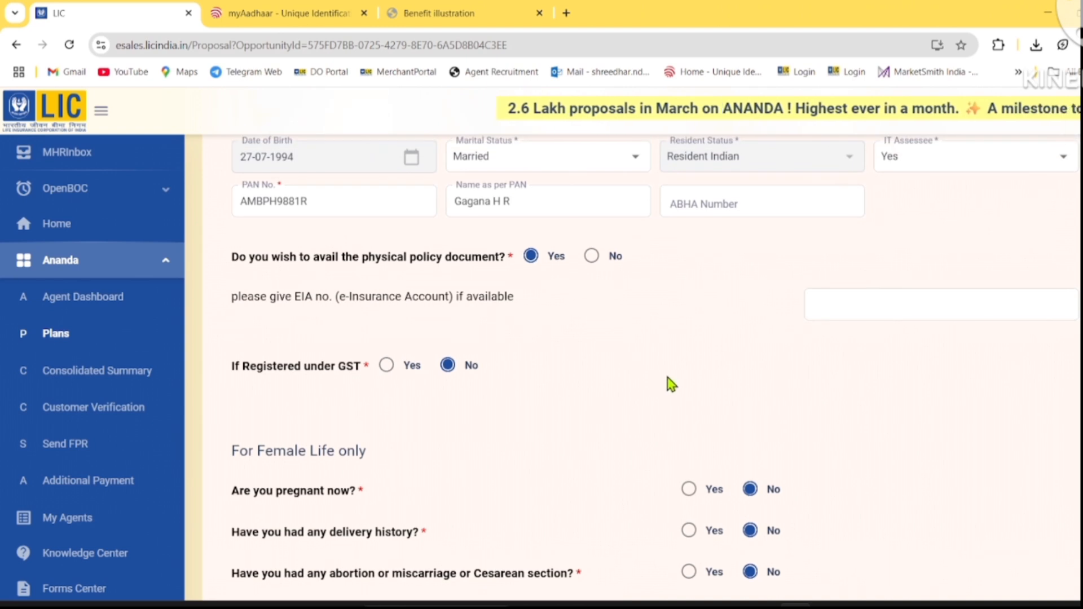
{"action": "scroll", "coordinate": [744, 430], "scroll_direction": "down", "scroll_amount": 3}
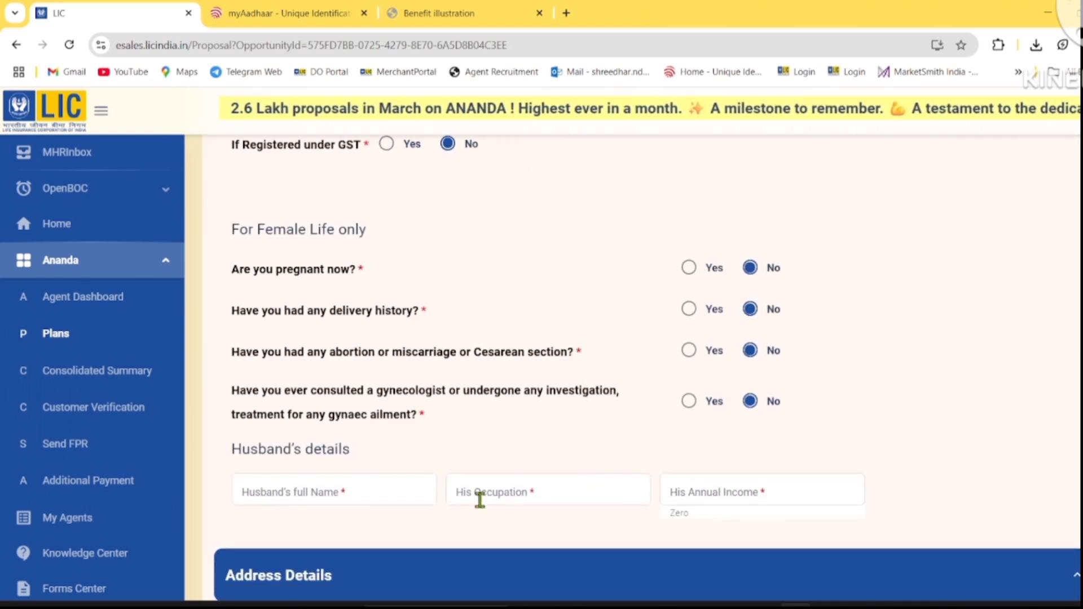
Step: Fill in the husband's full name, occupation 'business' and annual income 200000
{"action": "left_click", "coordinate": [304, 492]}
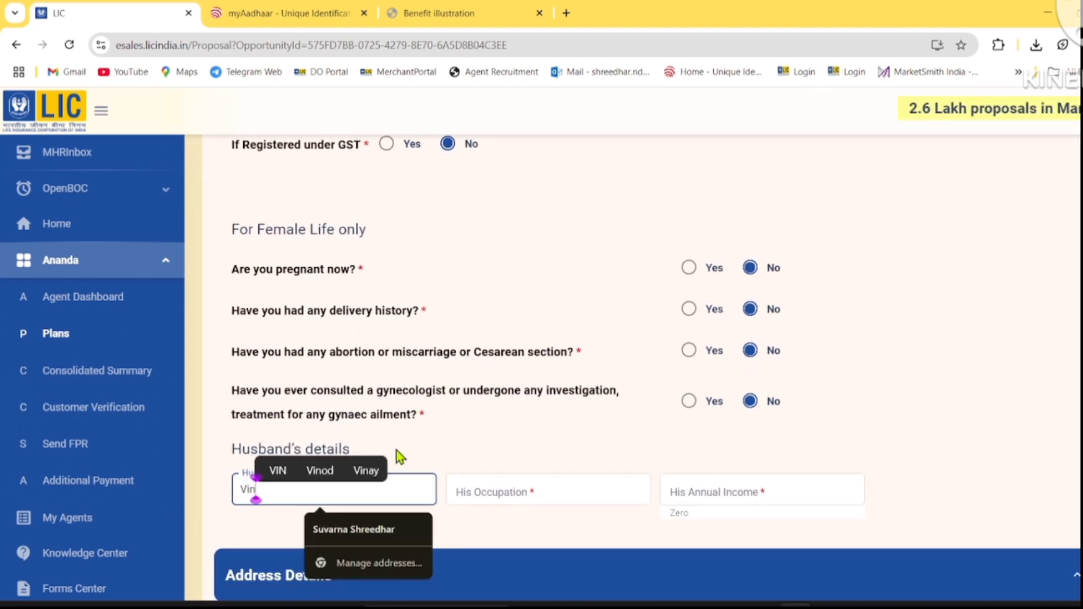
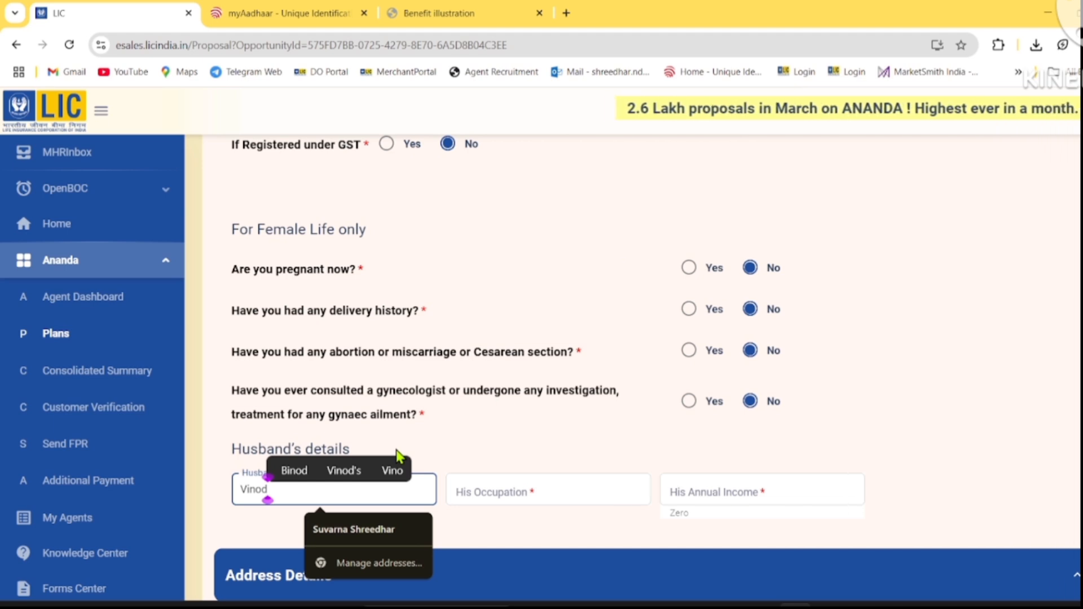
{"action": "left_click", "coordinate": [496, 492]}
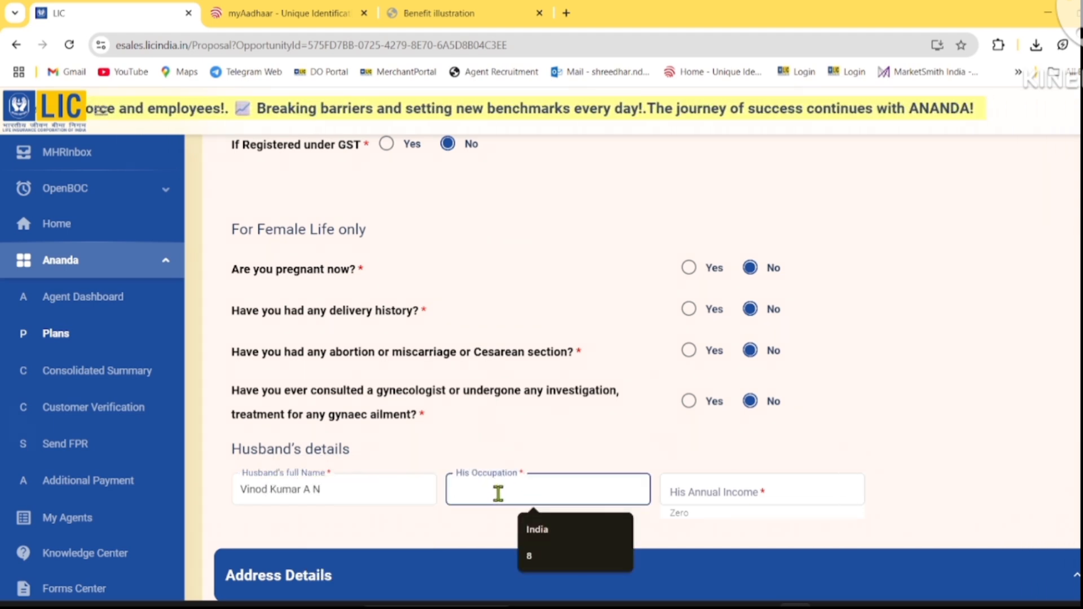
{"action": "type", "text": "bus"}
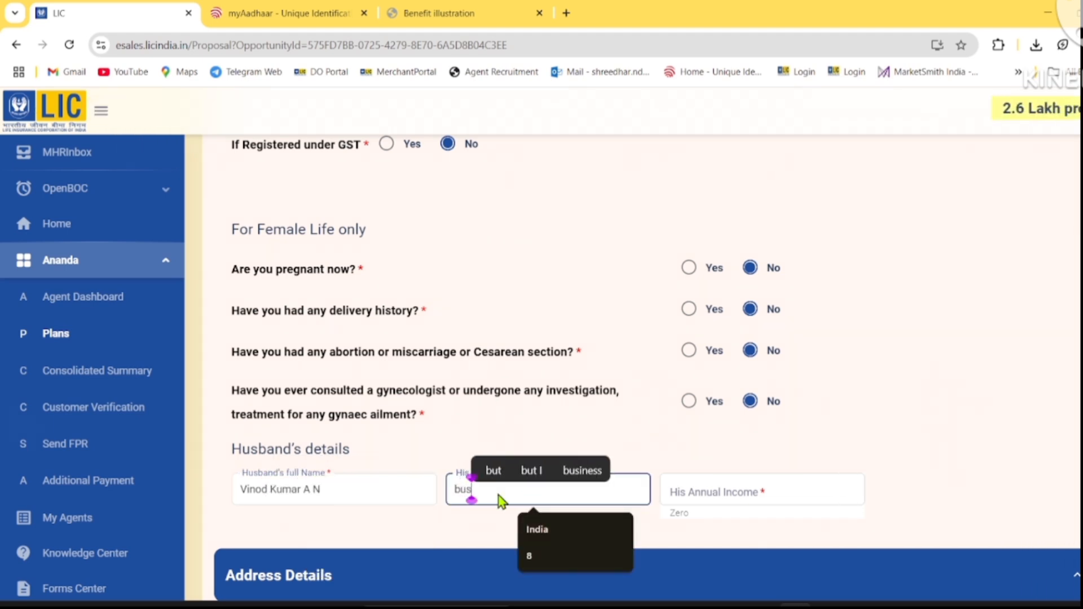
{"action": "type", "text": "iness"}
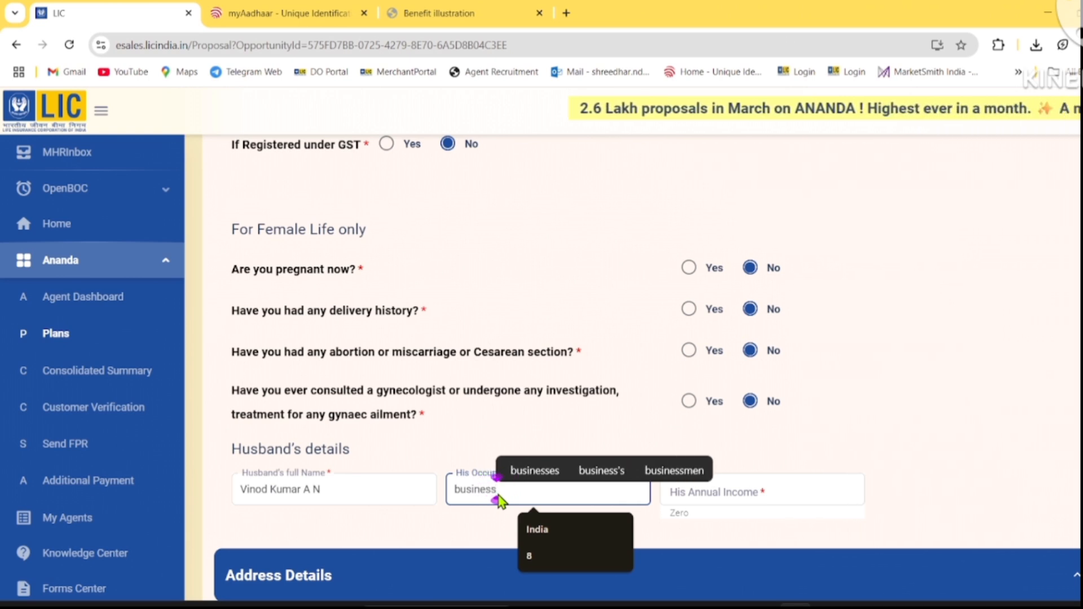
{"action": "left_click", "coordinate": [730, 492]}
{"action": "type", "text": "20"}
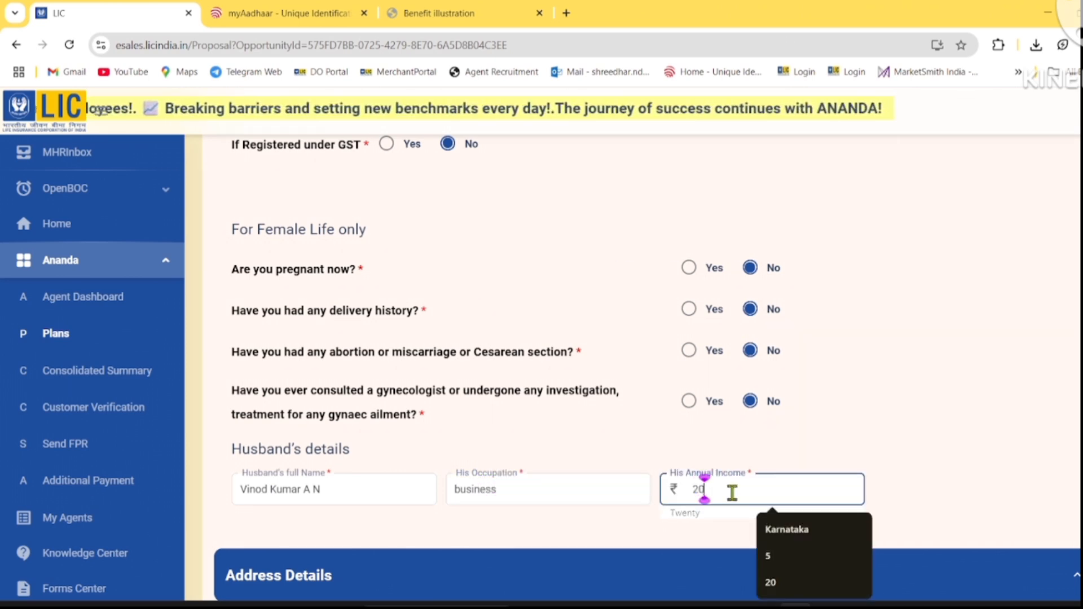
{"action": "type", "text": "0000"}
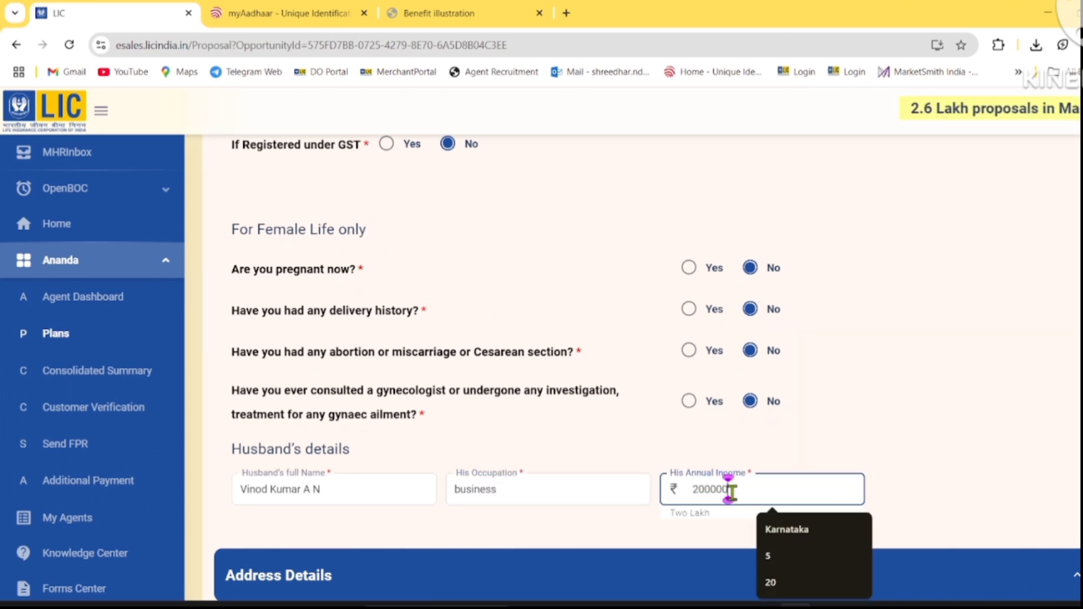
{"action": "left_click", "coordinate": [785, 505]}
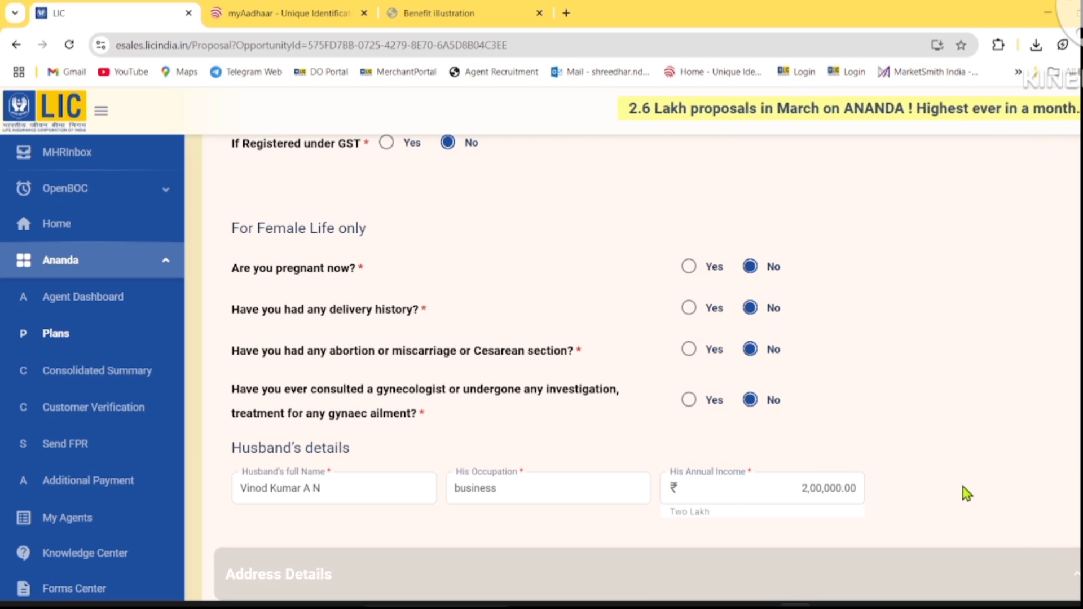
{"action": "scroll", "coordinate": [965, 492], "scroll_direction": "down", "scroll_amount": 4}
Step: Tick and then untick 'same as permanent address' to allow a separate communication address
{"action": "scroll", "coordinate": [967, 479], "scroll_direction": "down", "scroll_amount": 4}
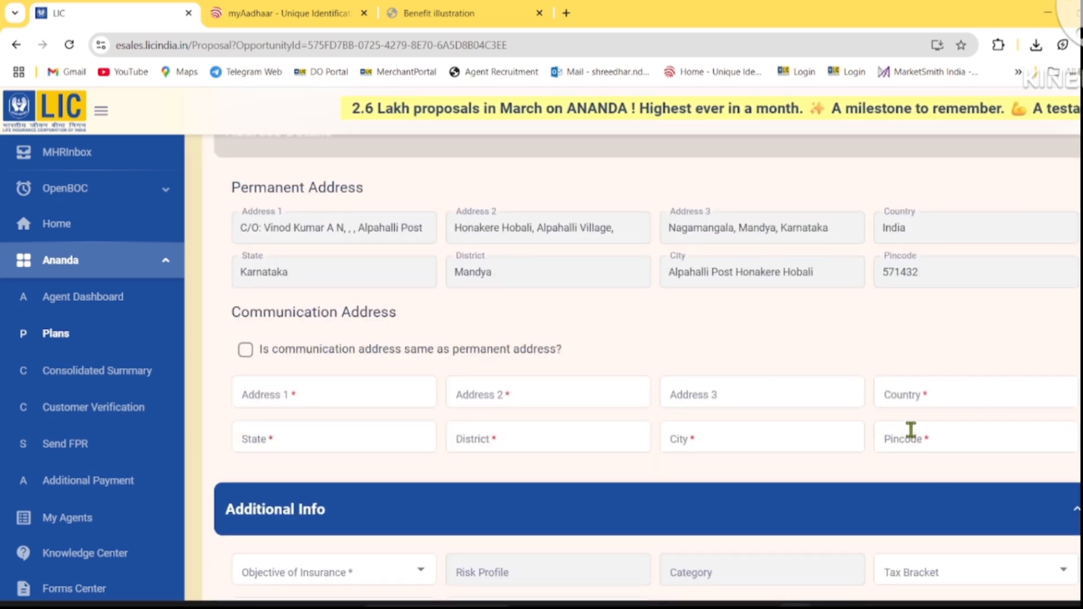
{"action": "left_click", "coordinate": [246, 353]}
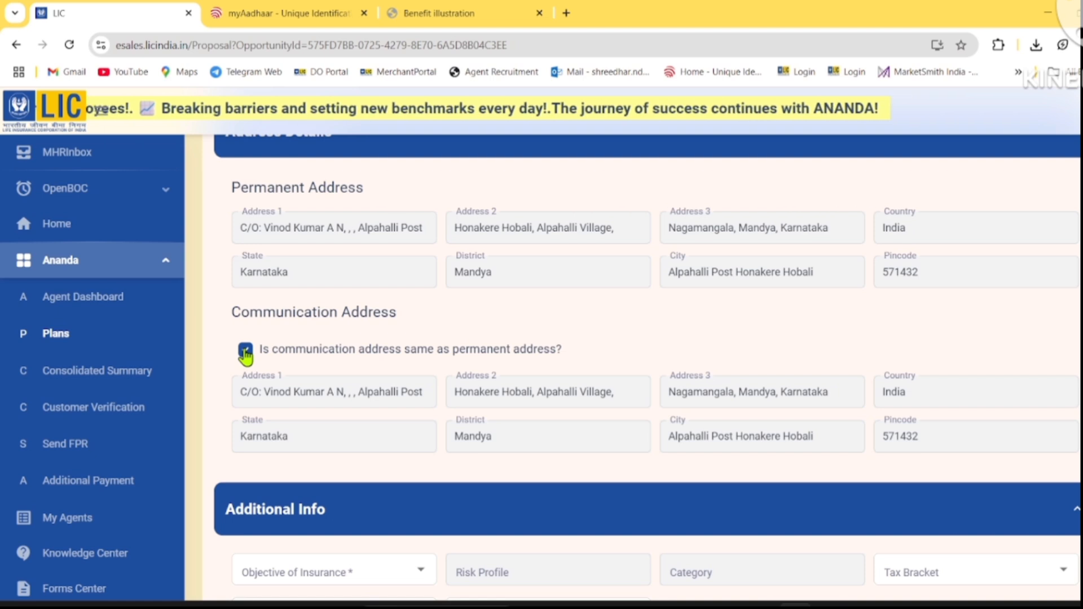
{"action": "scroll", "coordinate": [245, 354], "scroll_direction": "down", "scroll_amount": 1}
{"action": "left_click", "coordinate": [245, 276]}
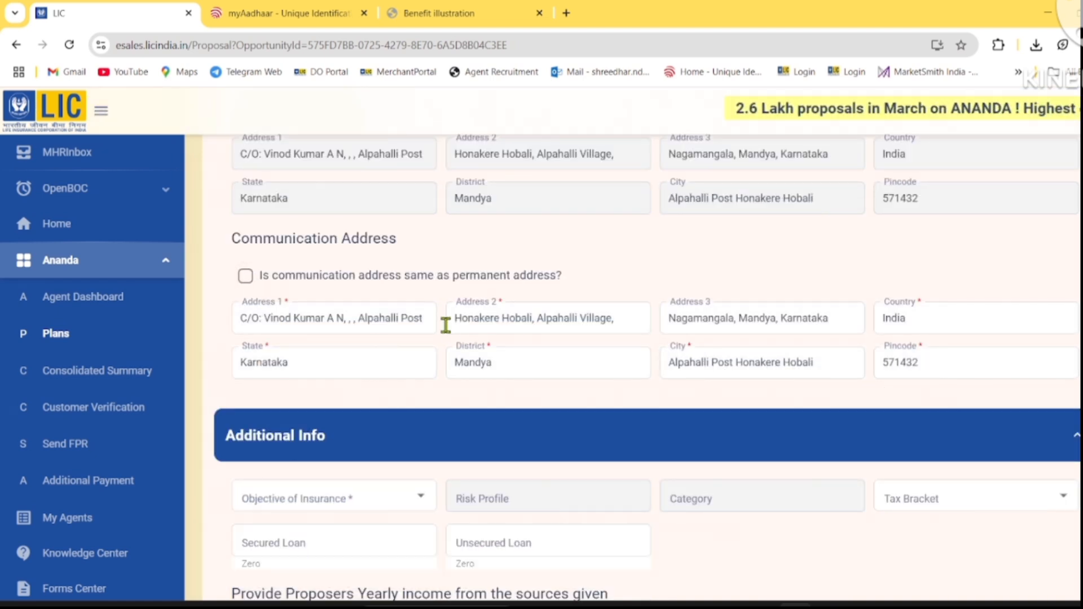
Step: Replace the communication address lines with the new address, district Bangalore, city and pincode
{"action": "left_click_drag", "start_coordinate": [423, 321], "coordinate": [240, 319]}
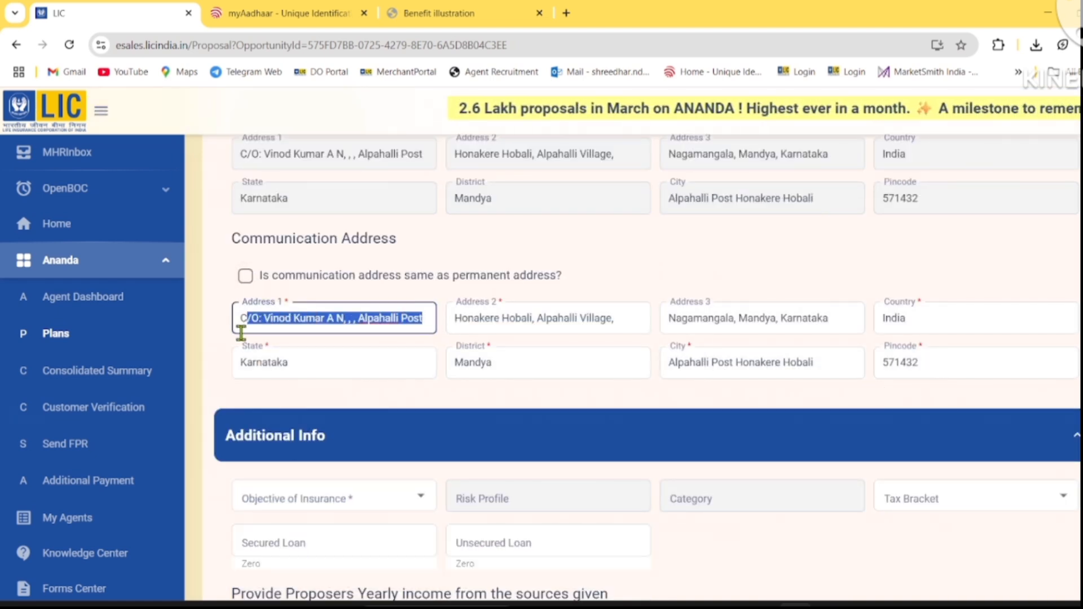
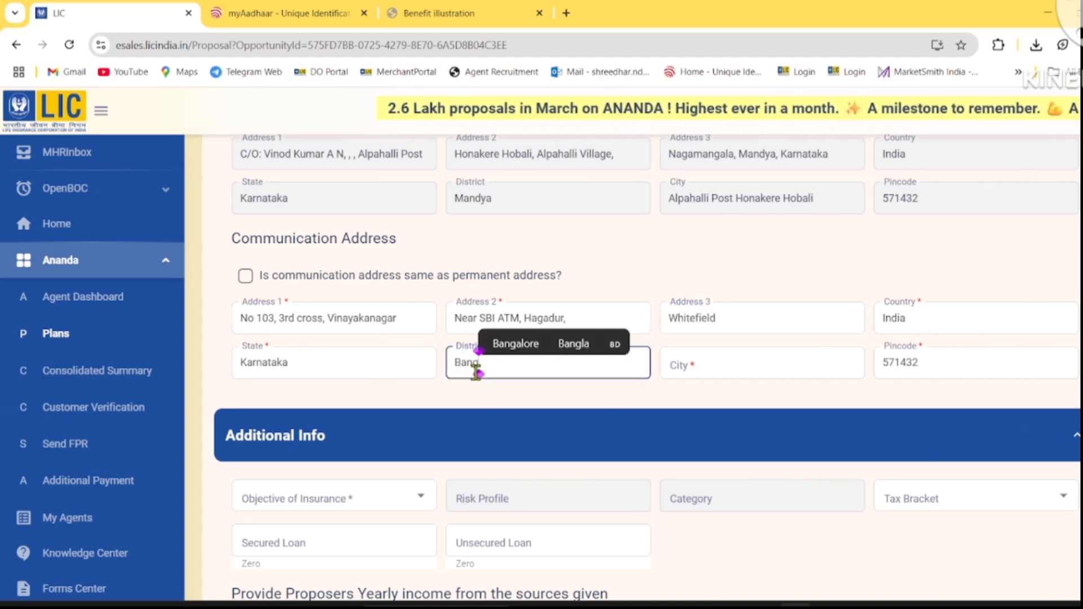
{"action": "left_click", "coordinate": [514, 347]}
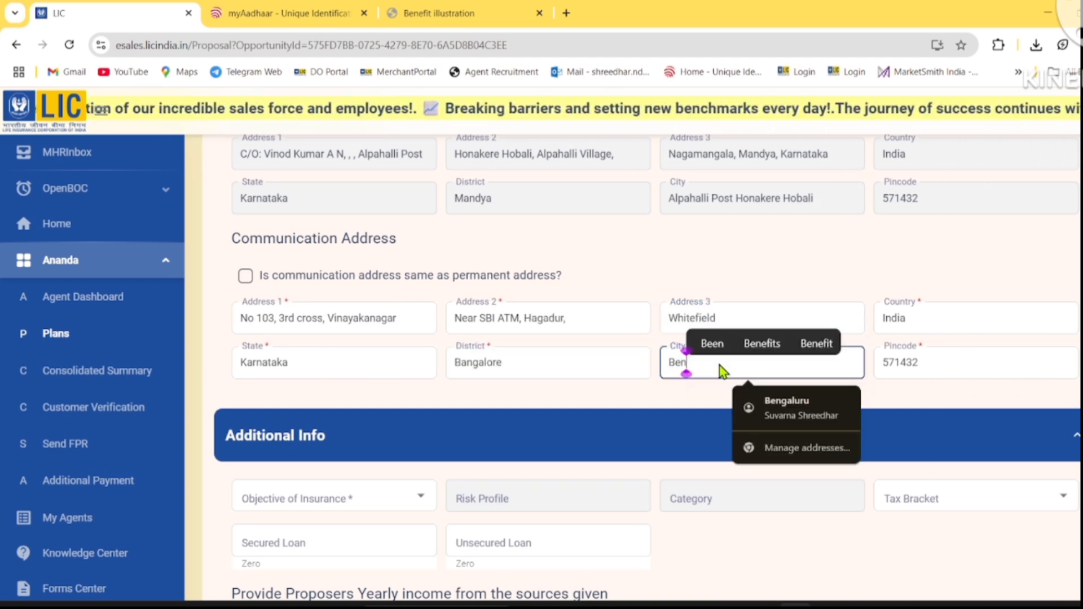
{"action": "type", "text": "alu"}
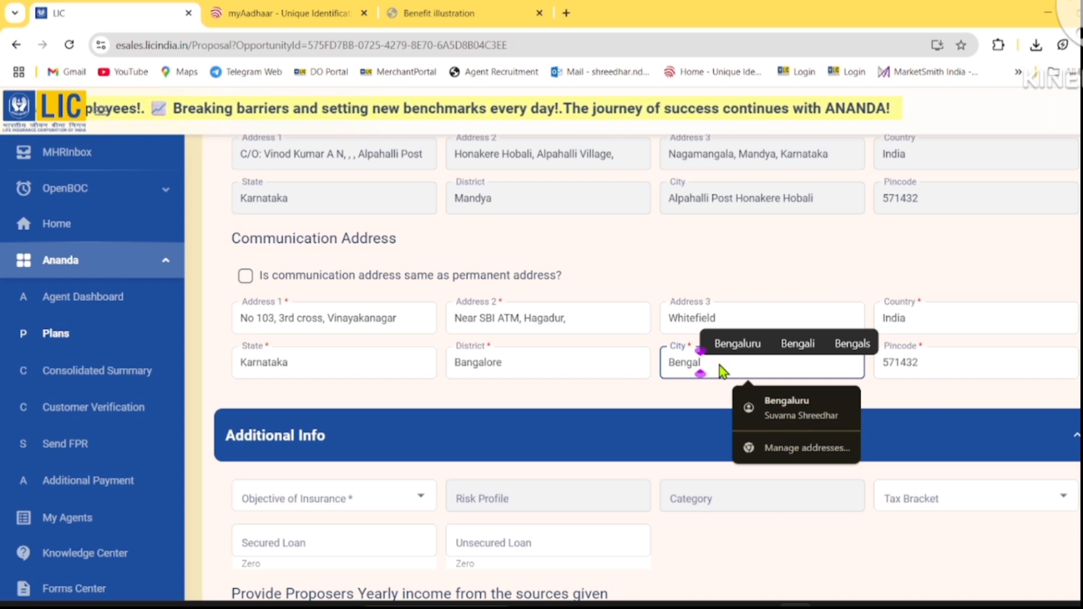
{"action": "type", "text": "ru"}
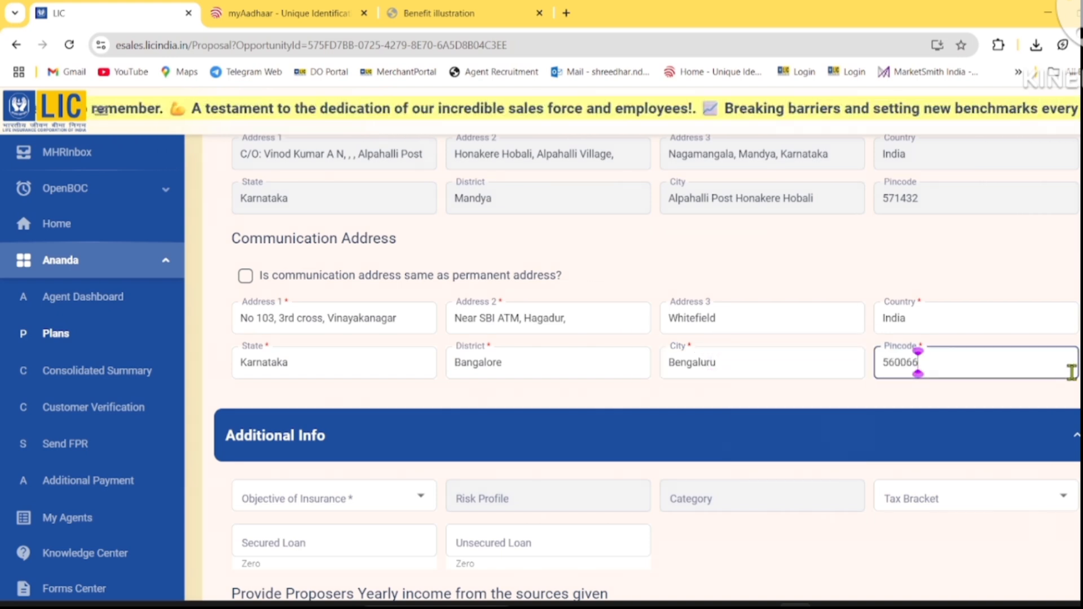
{"action": "left_click", "coordinate": [1033, 439]}
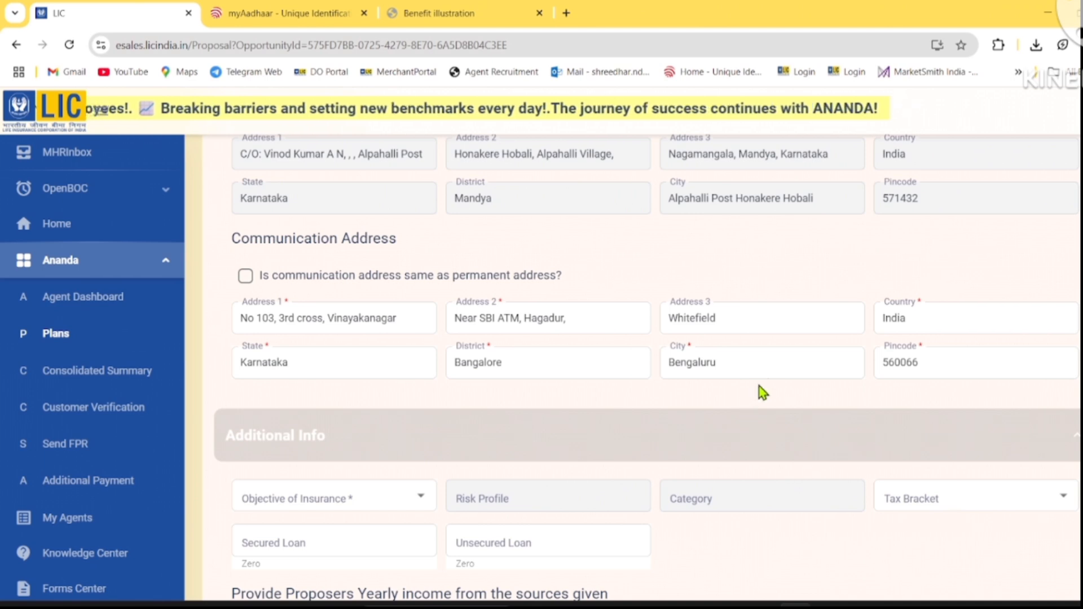
Step: Set the objective of insurance to Suitable for children and the tax bracket to 0%
{"action": "scroll", "coordinate": [387, 259], "scroll_direction": "down", "scroll_amount": 4}
{"action": "left_click", "coordinate": [367, 278]}
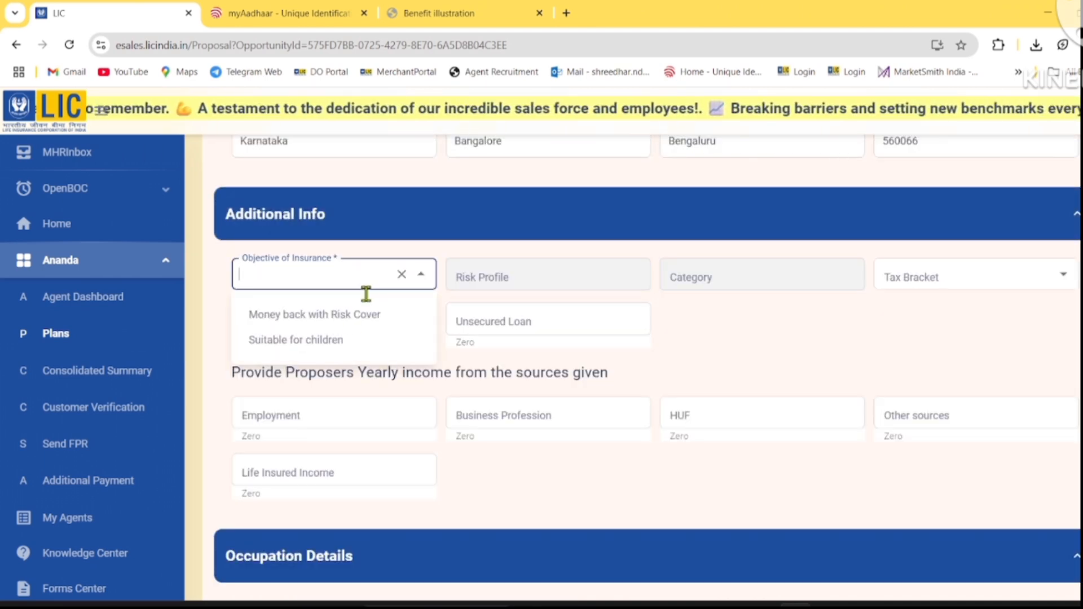
{"action": "left_click", "coordinate": [313, 339]}
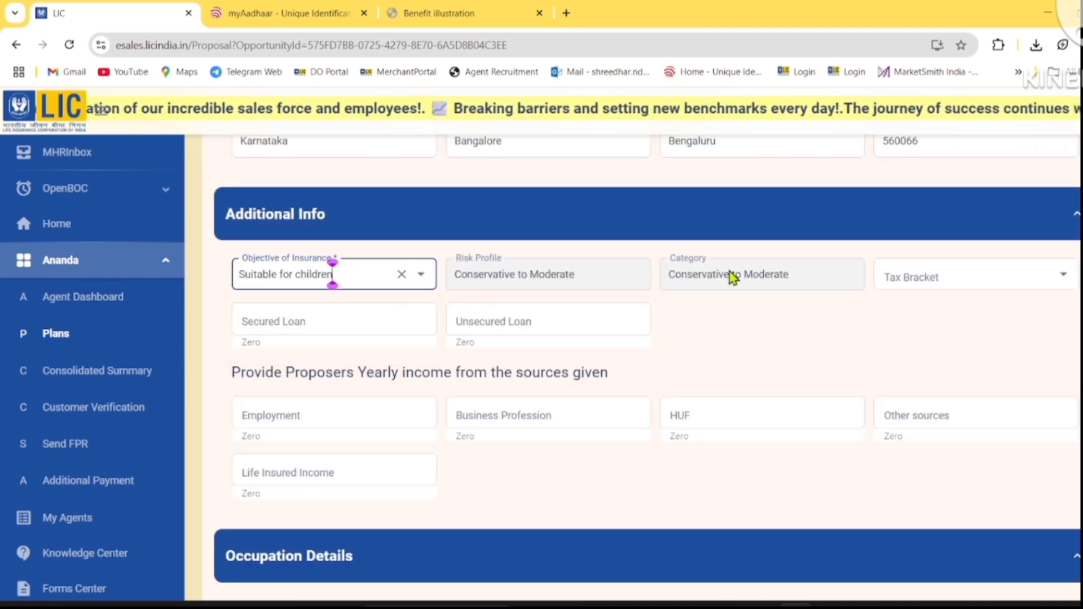
{"action": "left_click", "coordinate": [950, 279]}
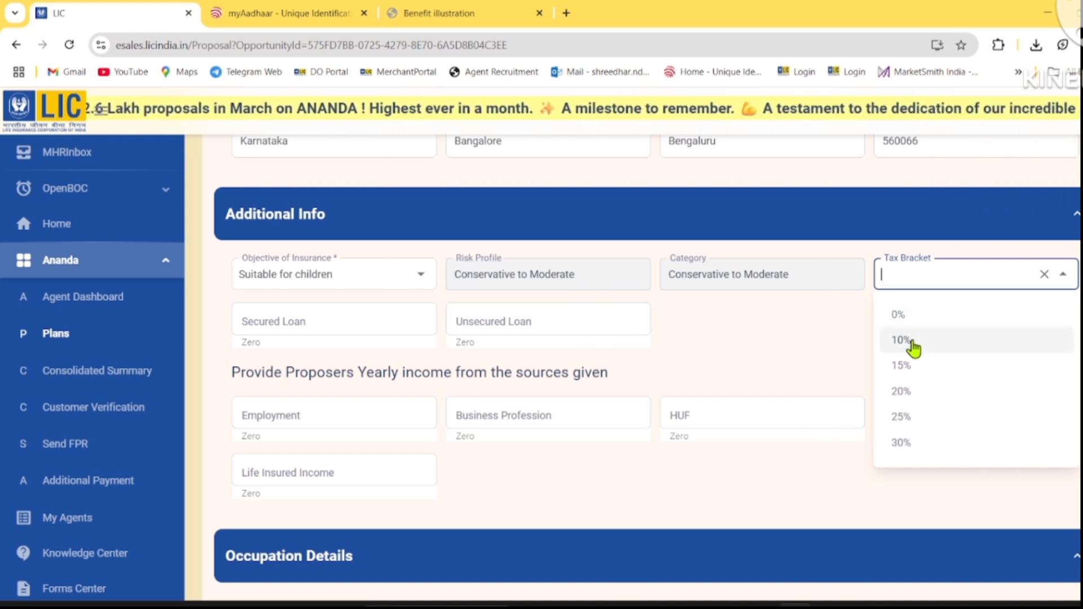
{"action": "left_click", "coordinate": [905, 316]}
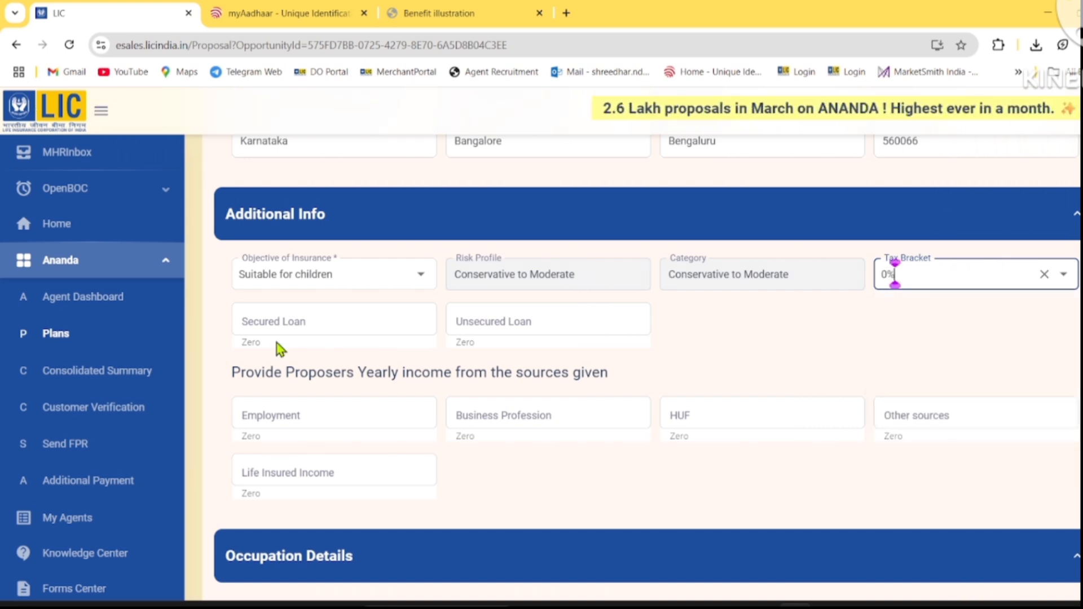
Step: Enter zero loans and employment income 250000, leaving the other income sources at zero
{"action": "left_click", "coordinate": [302, 317]}
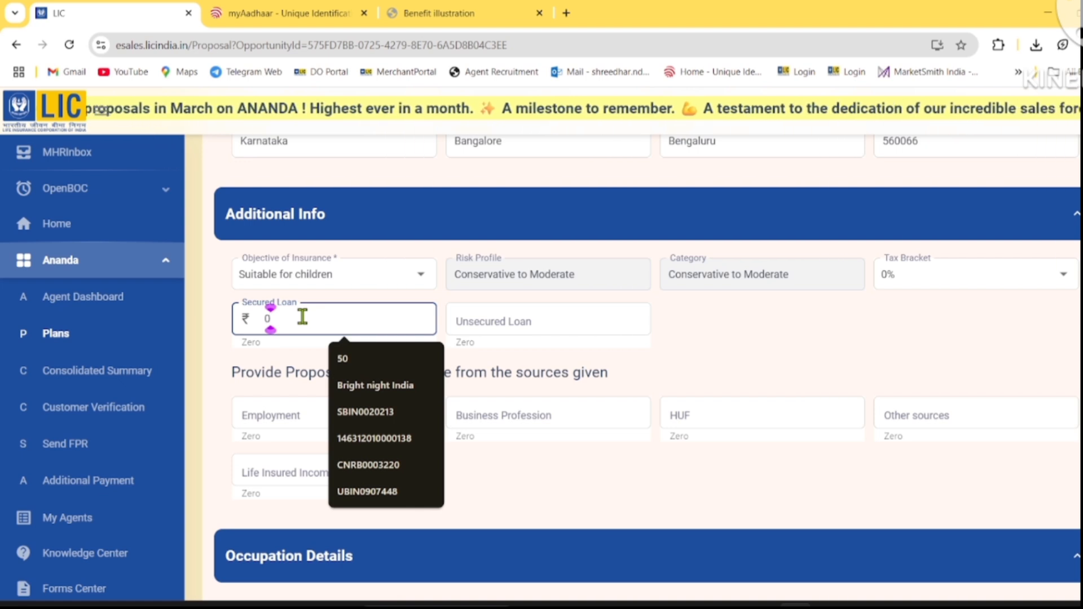
{"action": "key", "text": "Tab"}
{"action": "type", "text": "0"}
{"action": "key", "text": "Tab"}
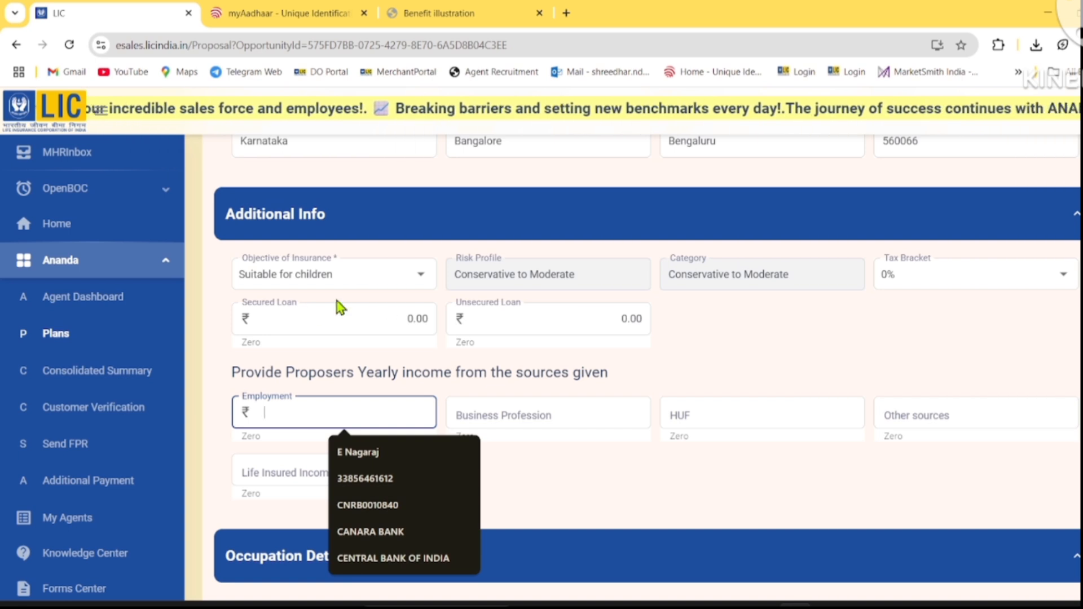
{"action": "type", "text": "25"}
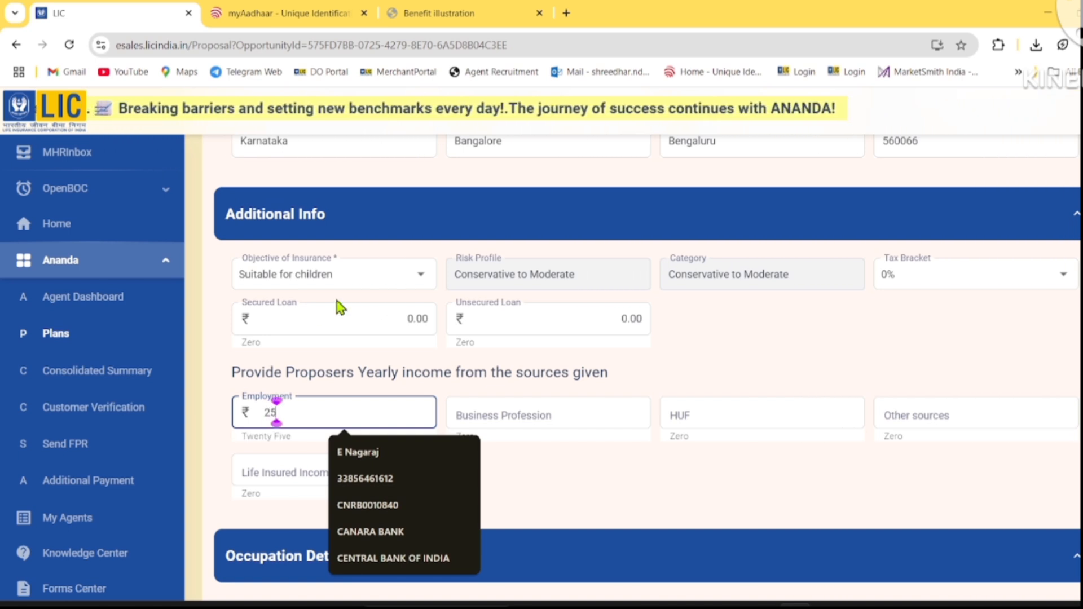
{"action": "type", "text": "0000"}
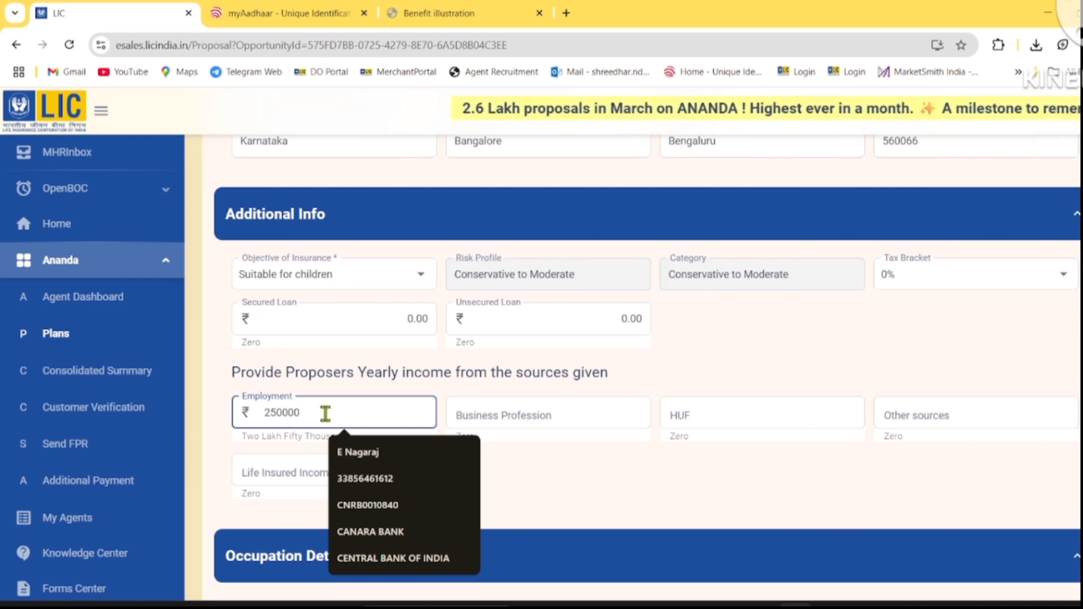
{"action": "key", "text": "Tab"}
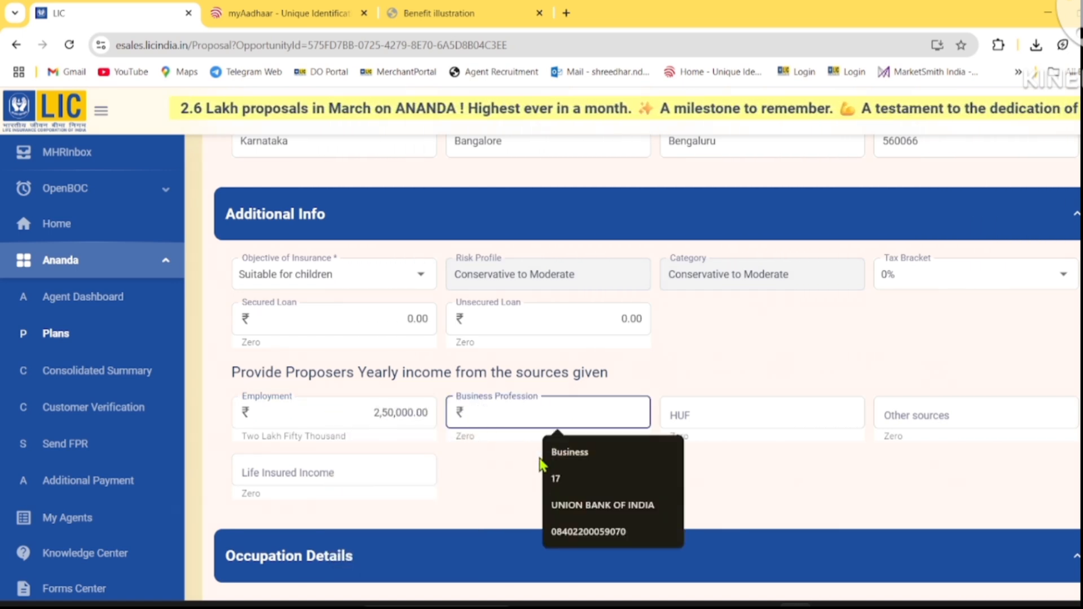
{"action": "key", "text": "Tab"}
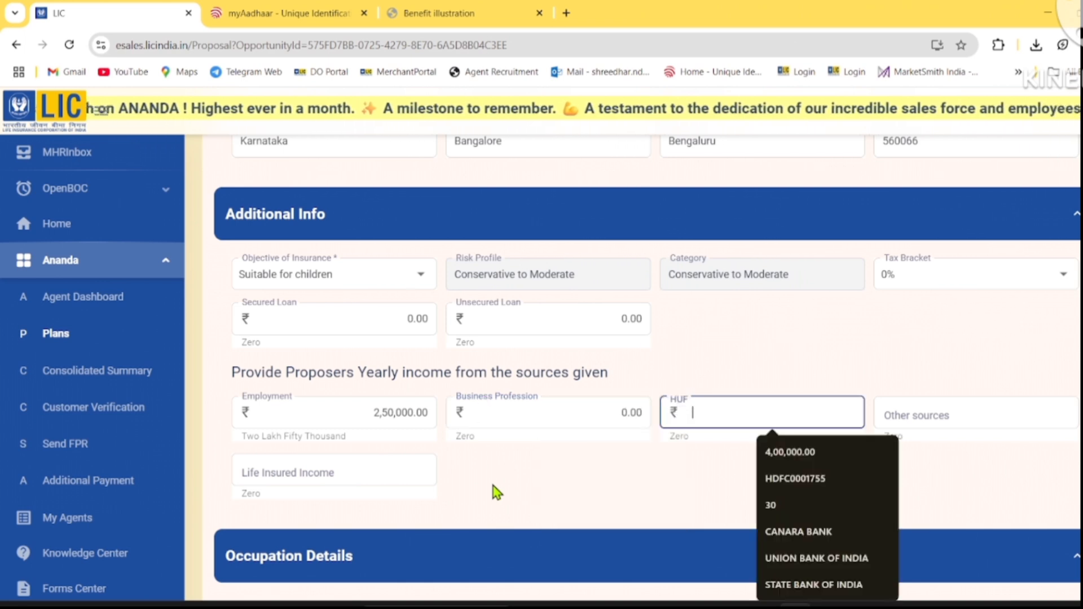
{"action": "key", "text": "Tab"}
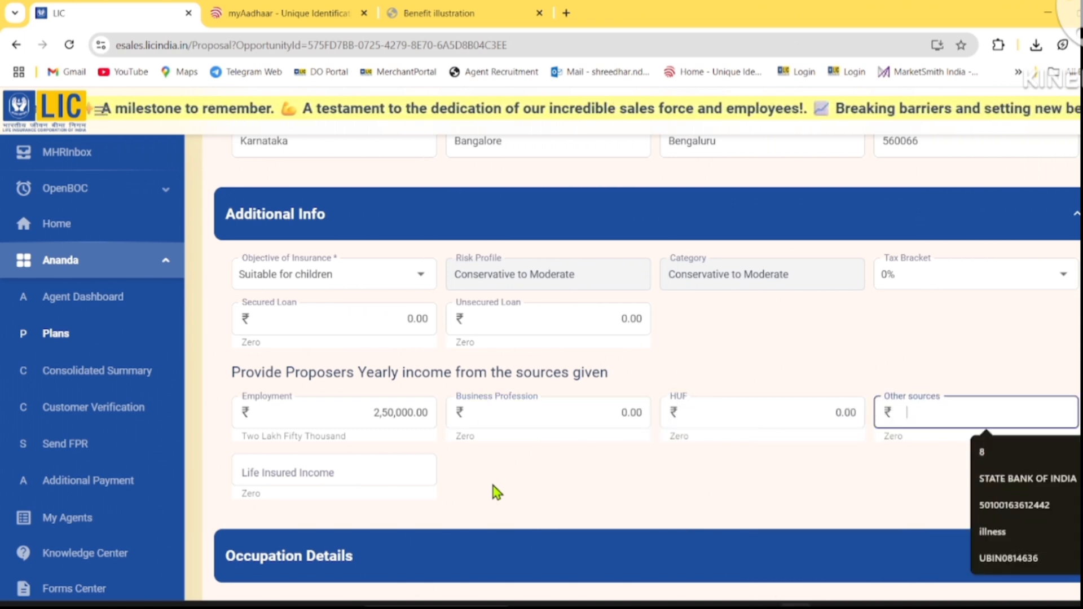
{"action": "key", "text": "Tab"}
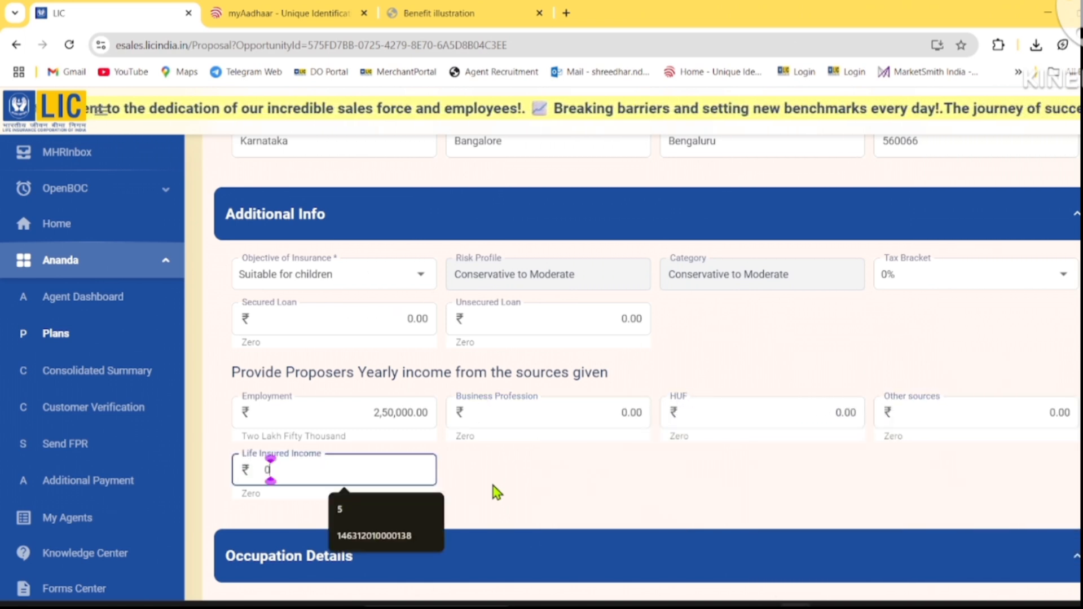
{"action": "key", "text": "Tab"}
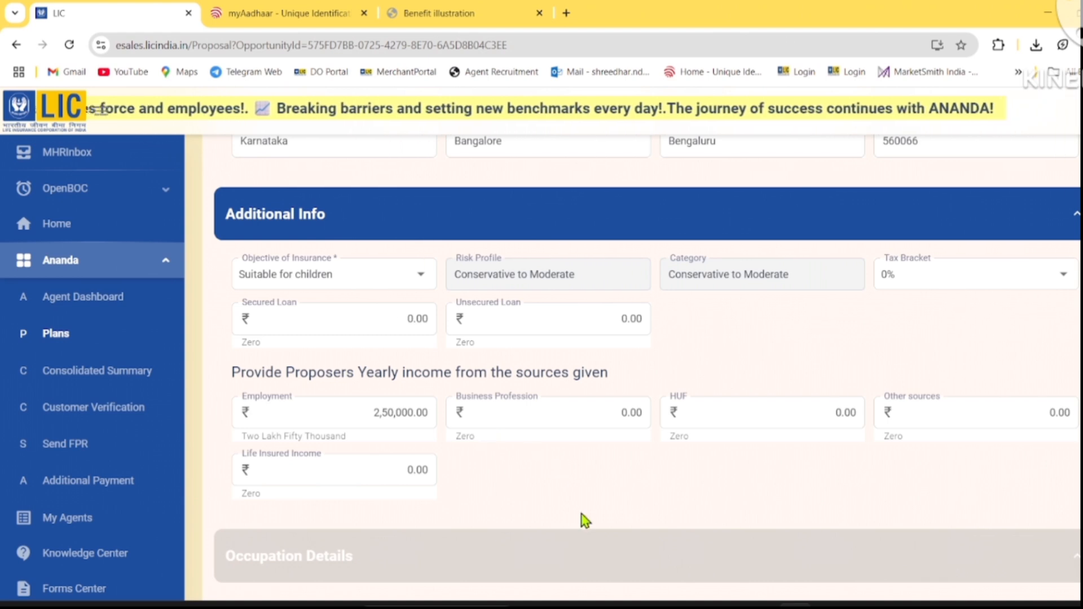
{"action": "scroll", "coordinate": [580, 517], "scroll_direction": "down", "scroll_amount": 4}
Step: Choose the present occupation, duties Service, income source Employed (Salary) and qualification HSC/ 12th or Diploma
{"action": "left_click", "coordinate": [342, 400]}
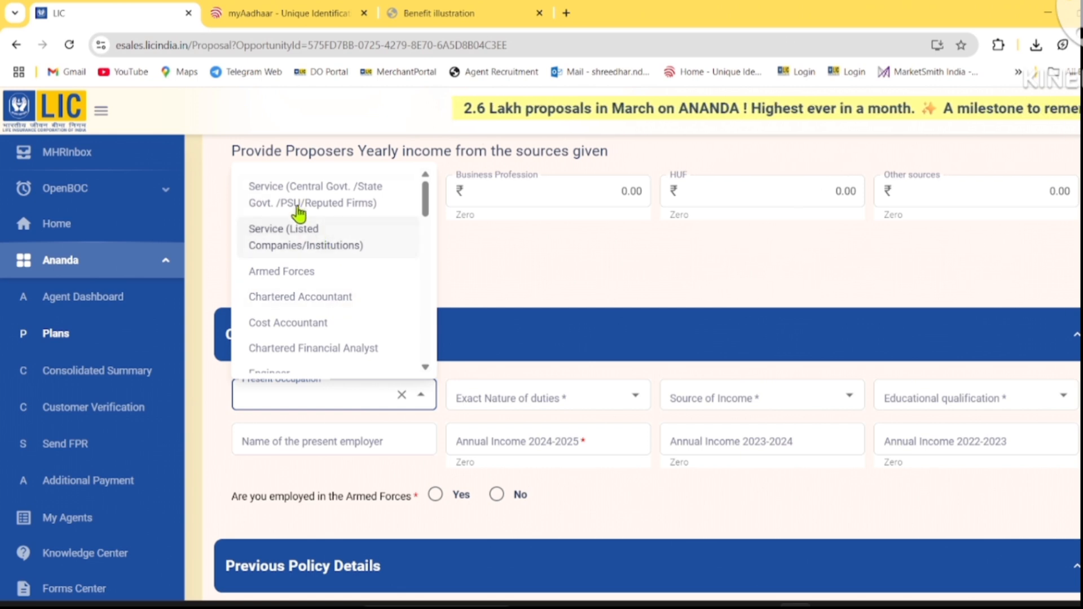
{"action": "left_click", "coordinate": [338, 246]}
{"action": "left_click", "coordinate": [562, 397]}
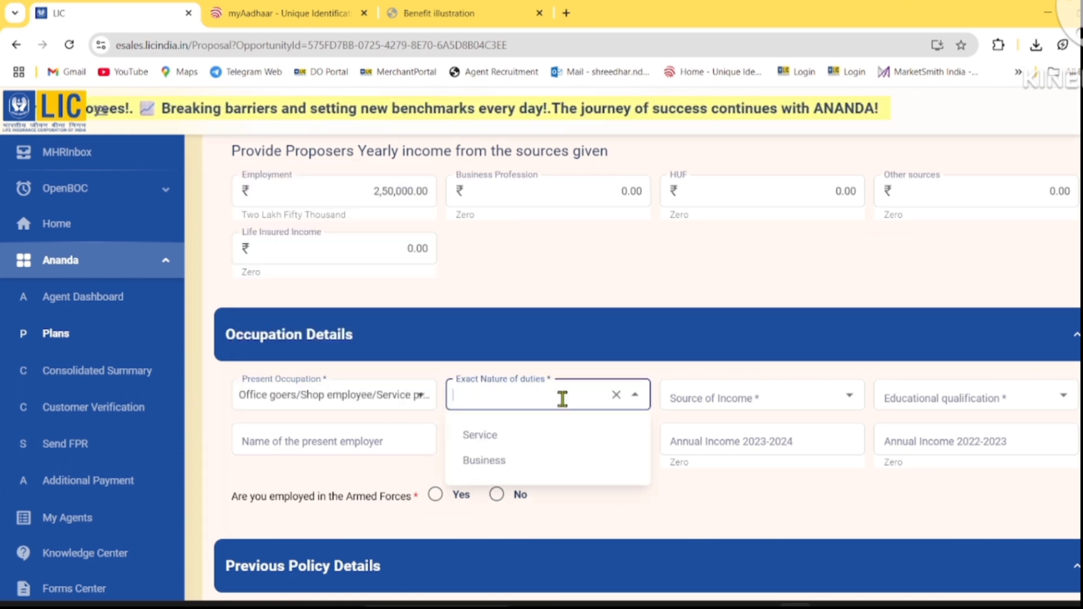
{"action": "left_click", "coordinate": [480, 434]}
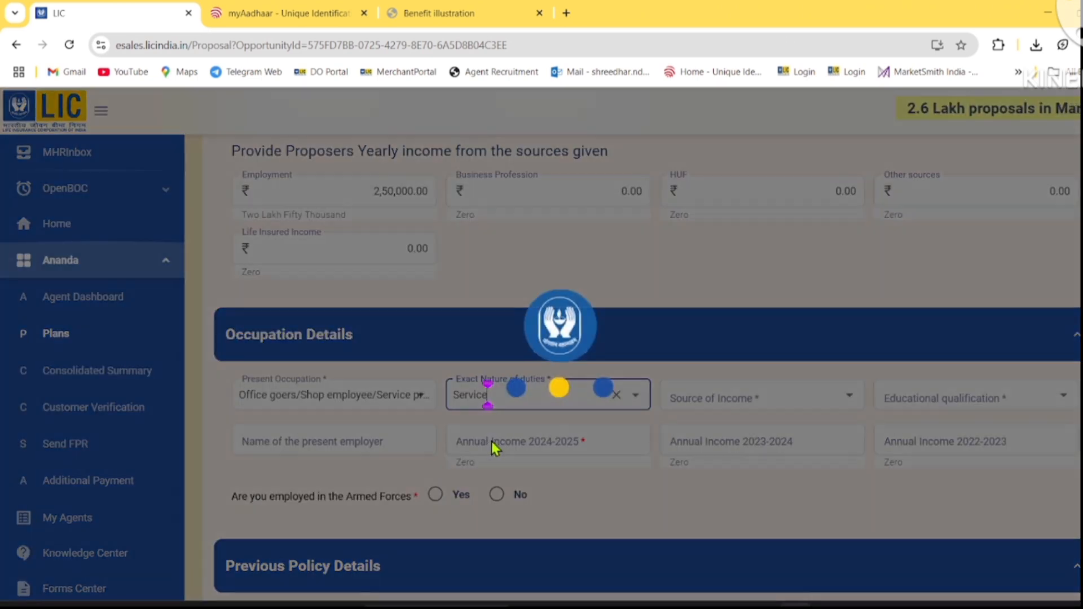
{"action": "left_click", "coordinate": [783, 398]}
{"action": "left_click", "coordinate": [745, 438]}
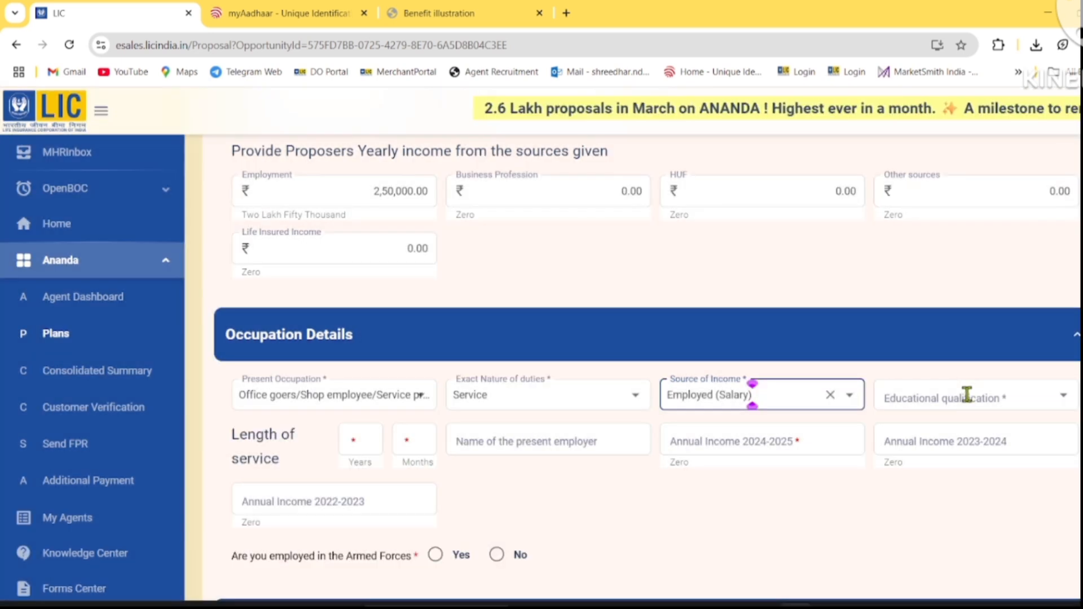
{"action": "left_click", "coordinate": [965, 396]}
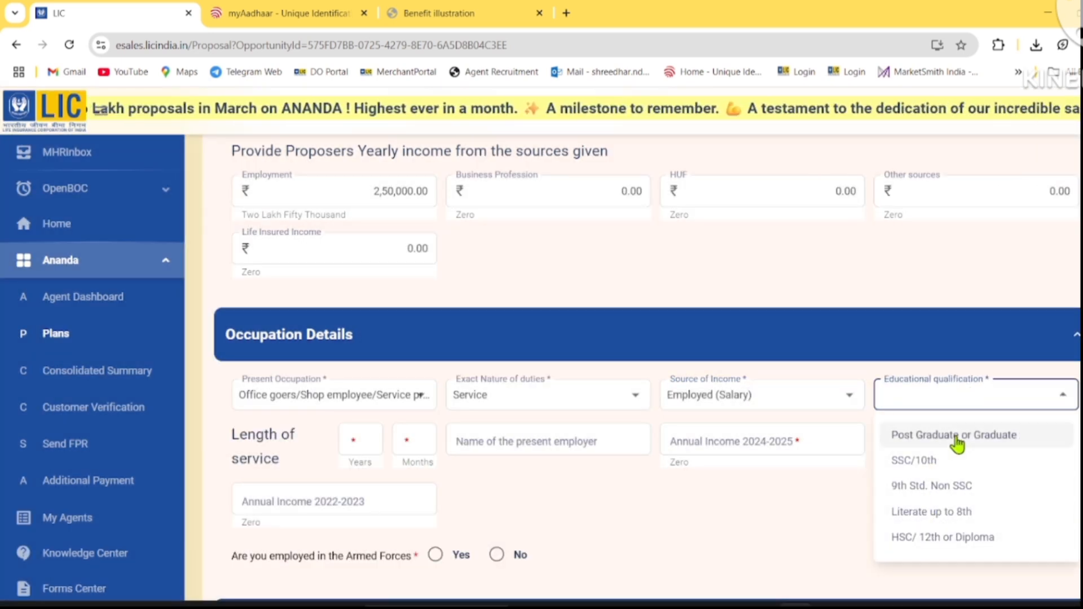
{"action": "left_click", "coordinate": [939, 538]}
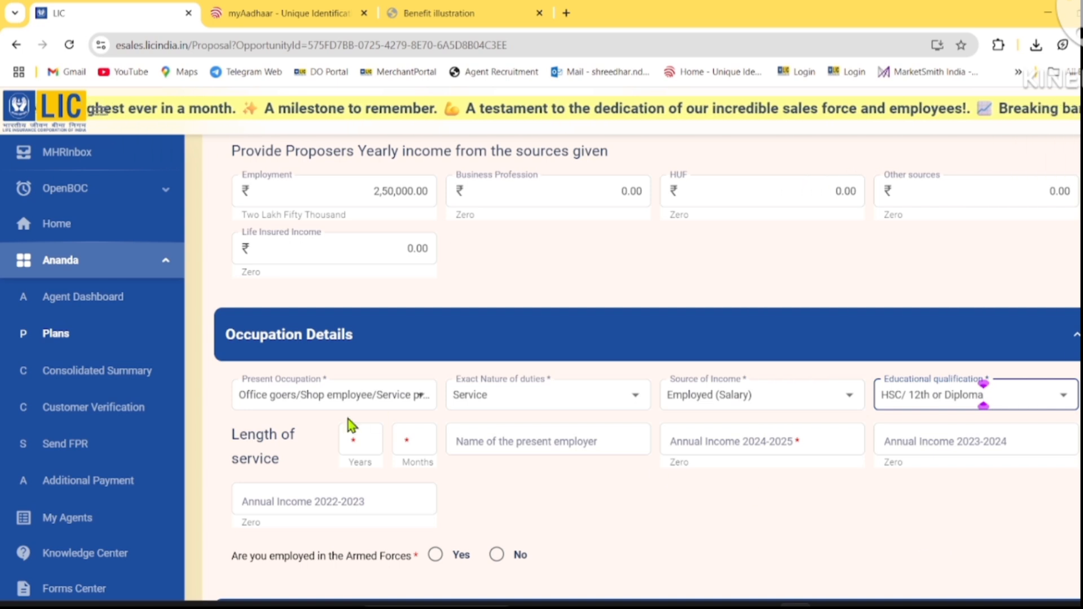
{"action": "left_click", "coordinate": [364, 445]}
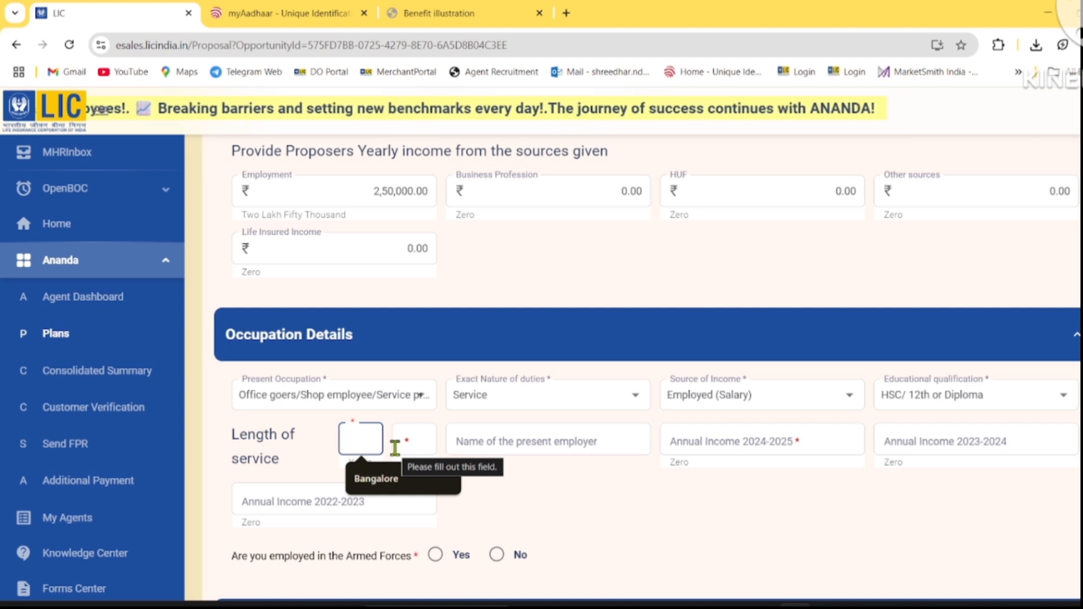
Step: Enter 10 years of service and correct the employment income from 250000 to 705000
{"action": "type", "text": "10"}
{"action": "scroll", "coordinate": [389, 394], "scroll_direction": "up", "scroll_amount": 3}
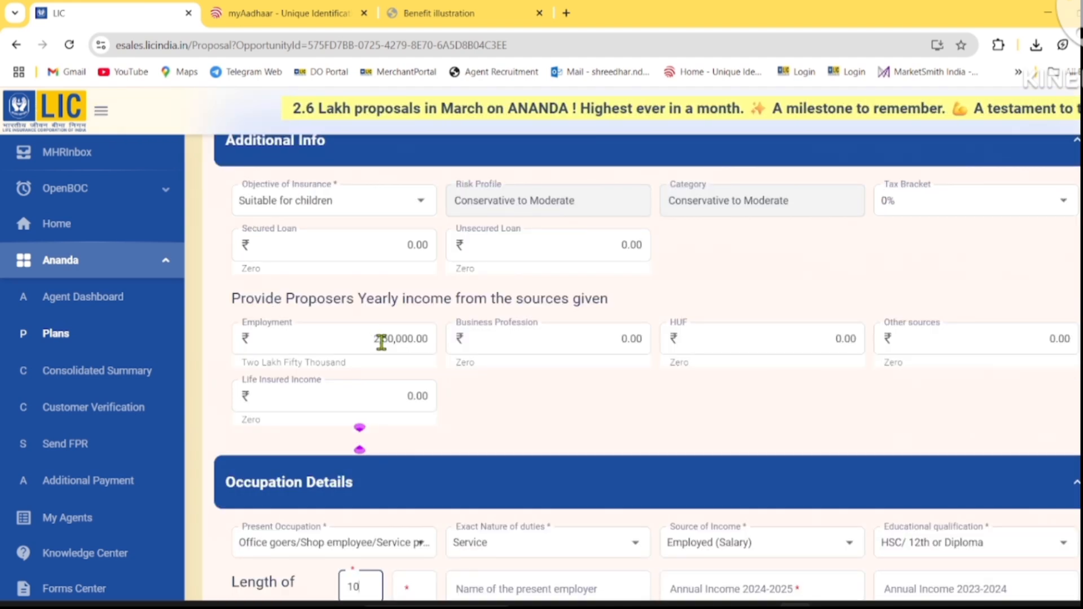
{"action": "left_click", "coordinate": [382, 342]}
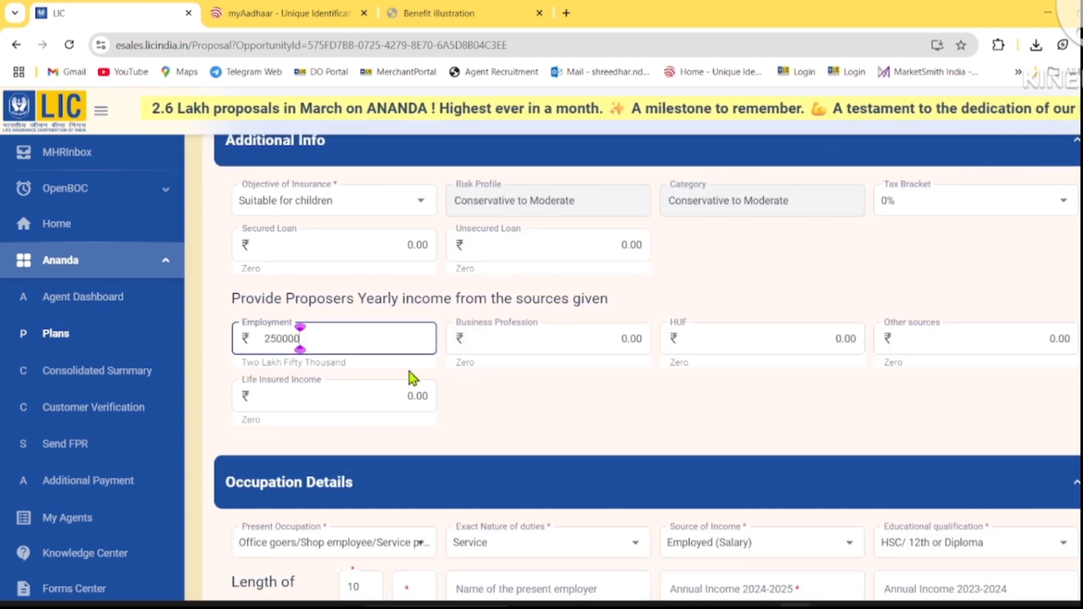
{"action": "left_click", "coordinate": [275, 339]}
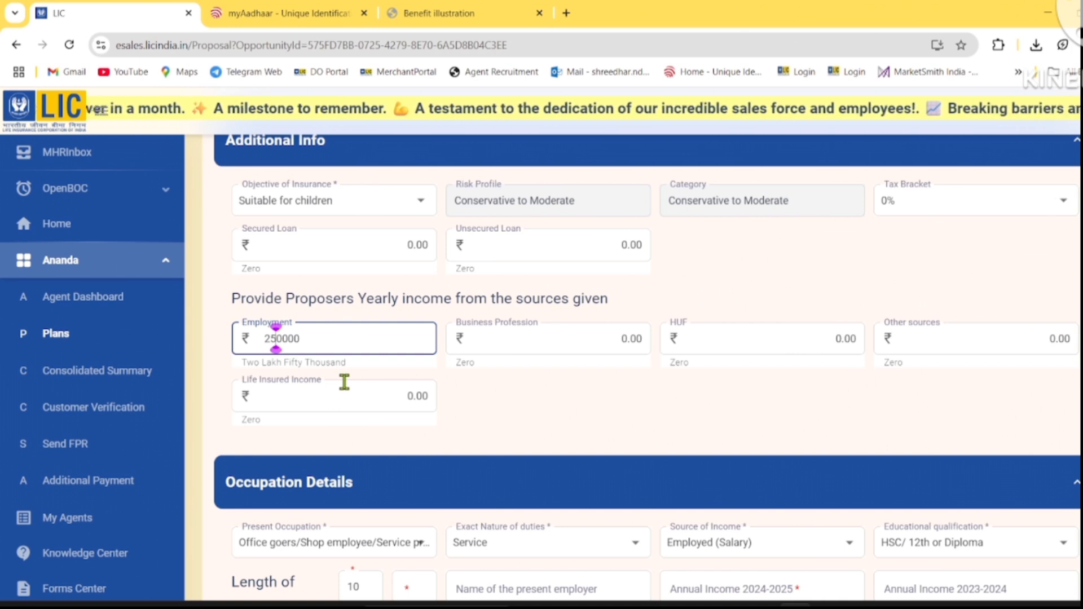
{"action": "key", "text": "BackSpace"}
{"action": "key", "text": "BackSpace"}
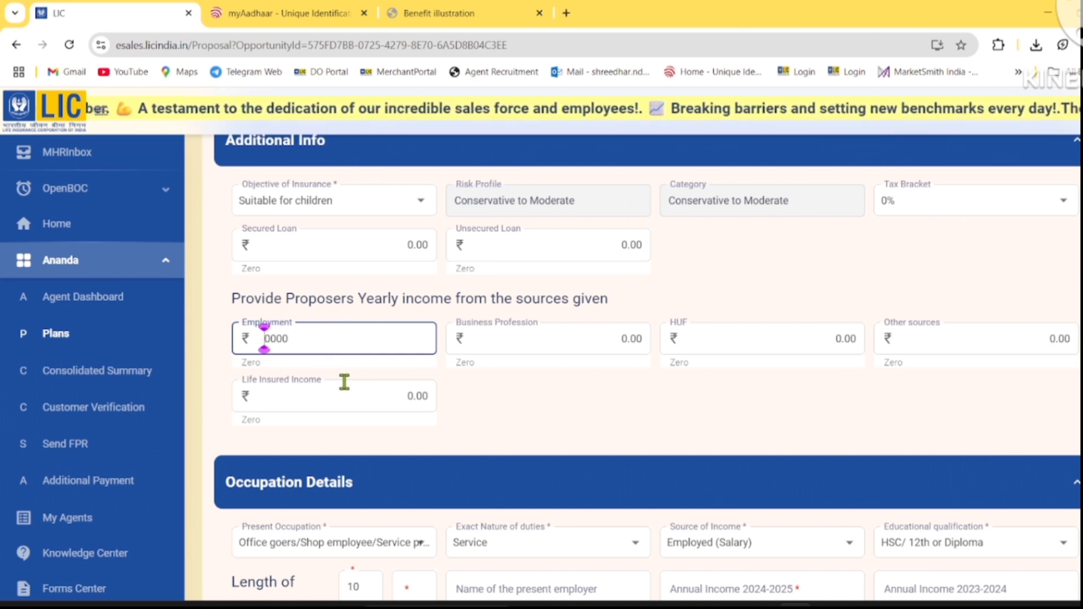
{"action": "type", "text": "705"}
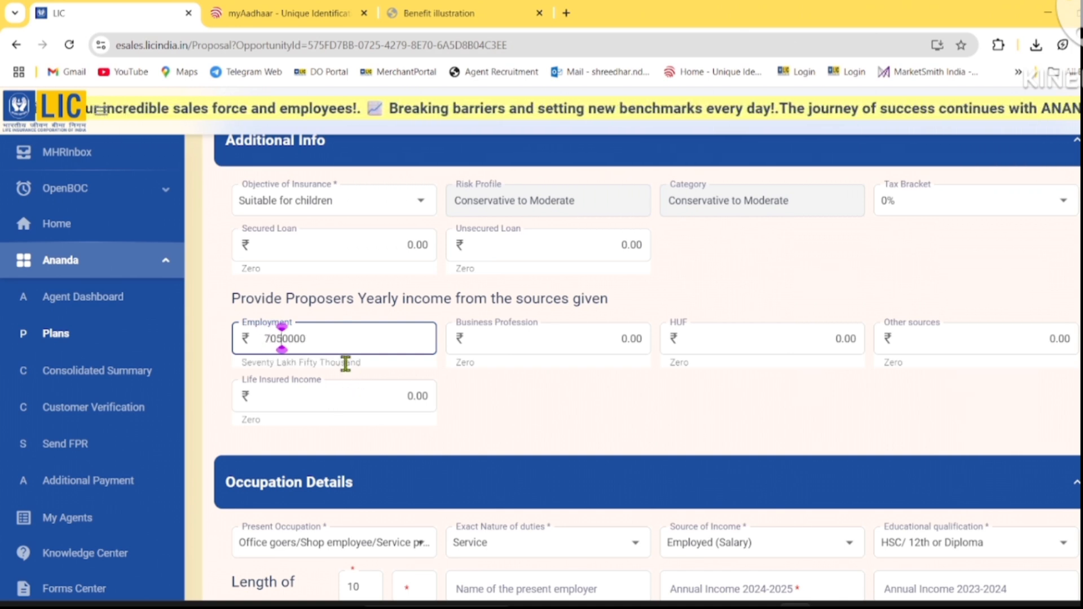
{"action": "left_click", "coordinate": [288, 339]}
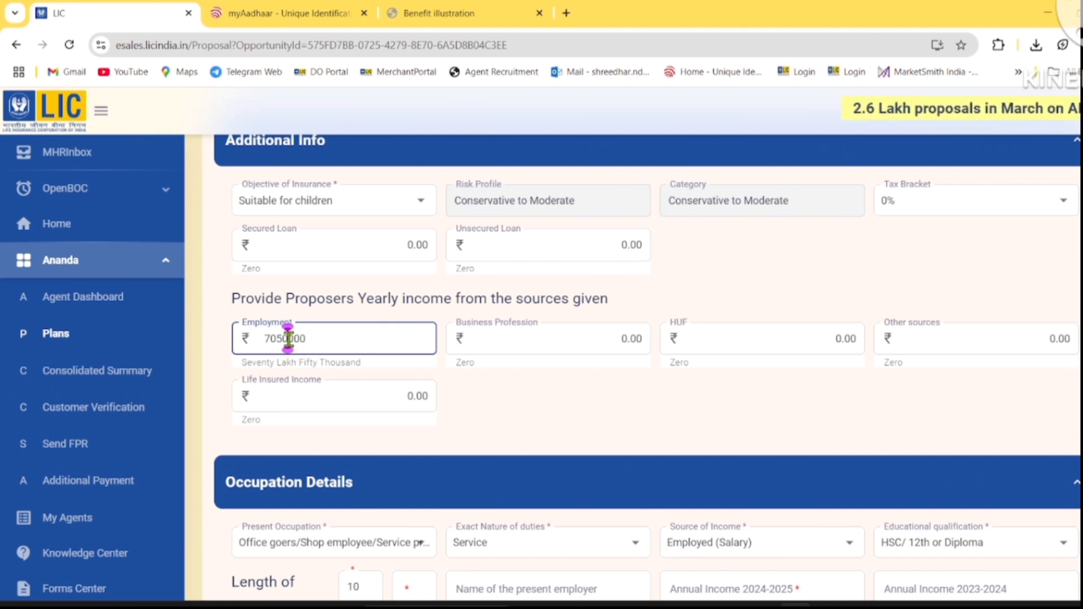
{"action": "key", "text": "BackSpace"}
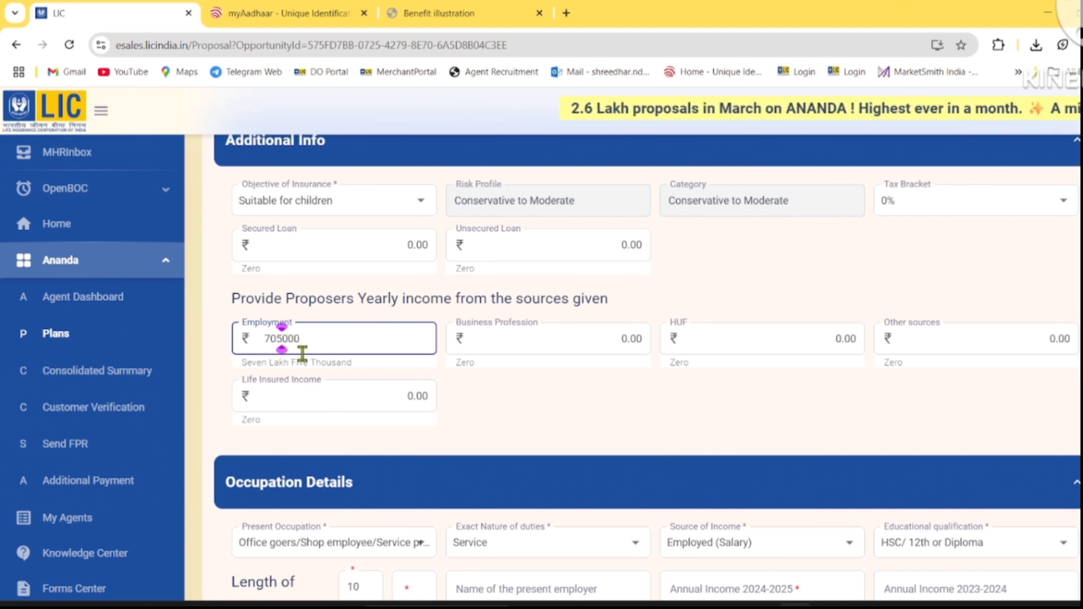
Step: Enter 0 months of service, employer QUESS COROP LTD and 2024-2025 annual income 7,05,000
{"action": "scroll", "coordinate": [534, 395], "scroll_direction": "down", "scroll_amount": 3}
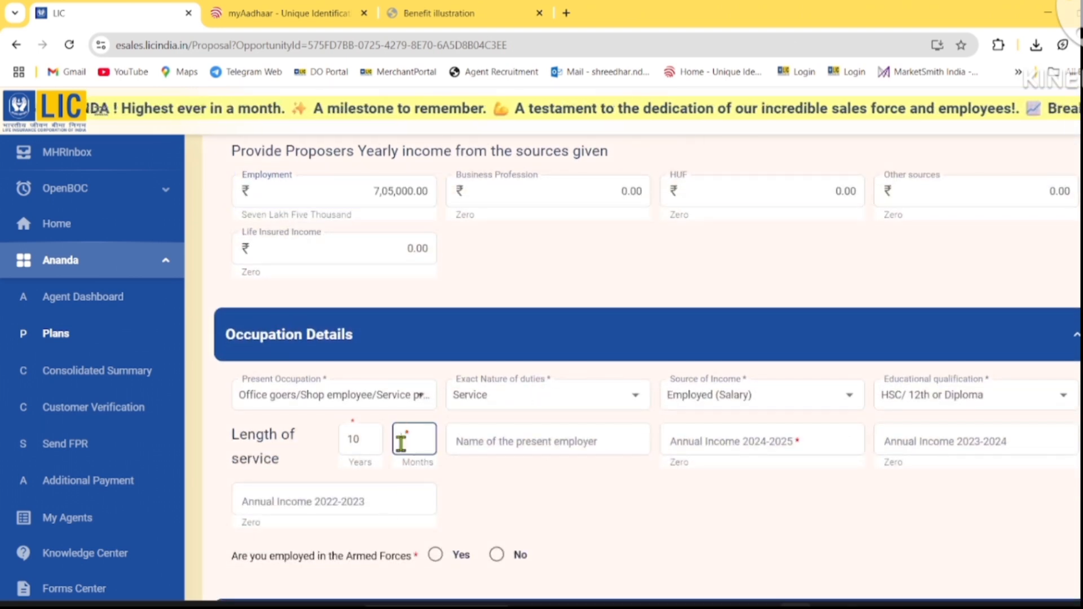
{"action": "left_click", "coordinate": [402, 440]}
{"action": "type", "text": "0"}
{"action": "key", "text": "Tab"}
{"action": "type", "text": "Q"}
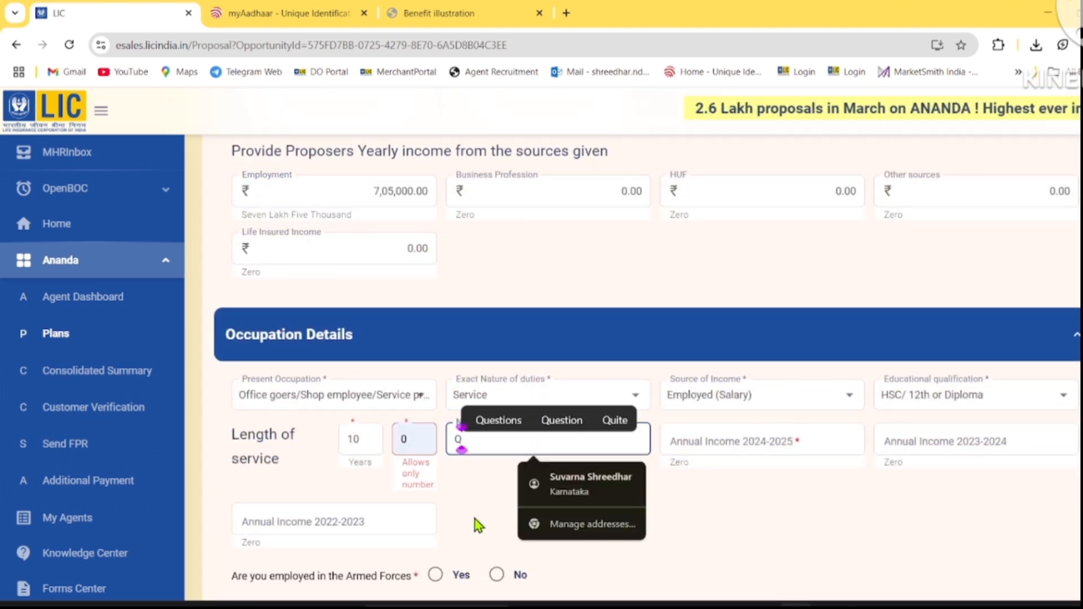
{"action": "type", "text": "UESS COROP LTD"}
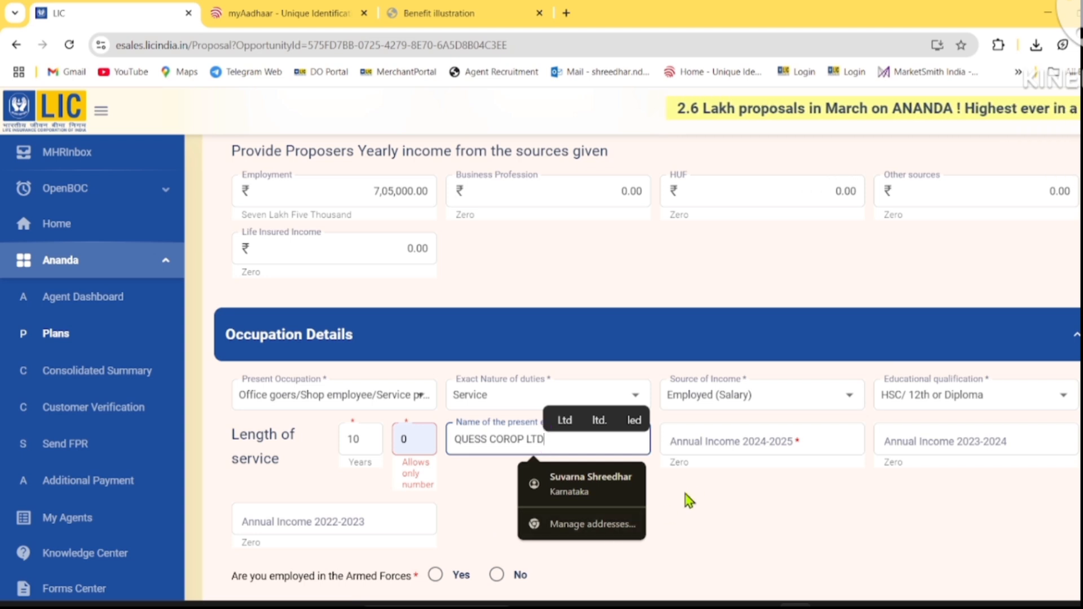
{"action": "left_click", "coordinate": [718, 444]}
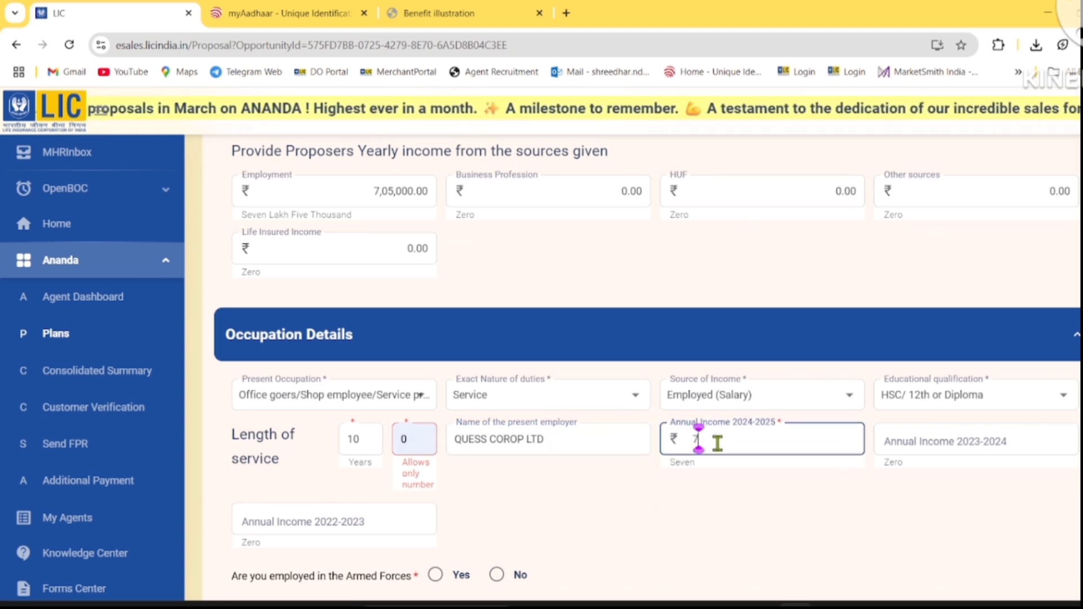
{"action": "type", "text": "7,05,00"}
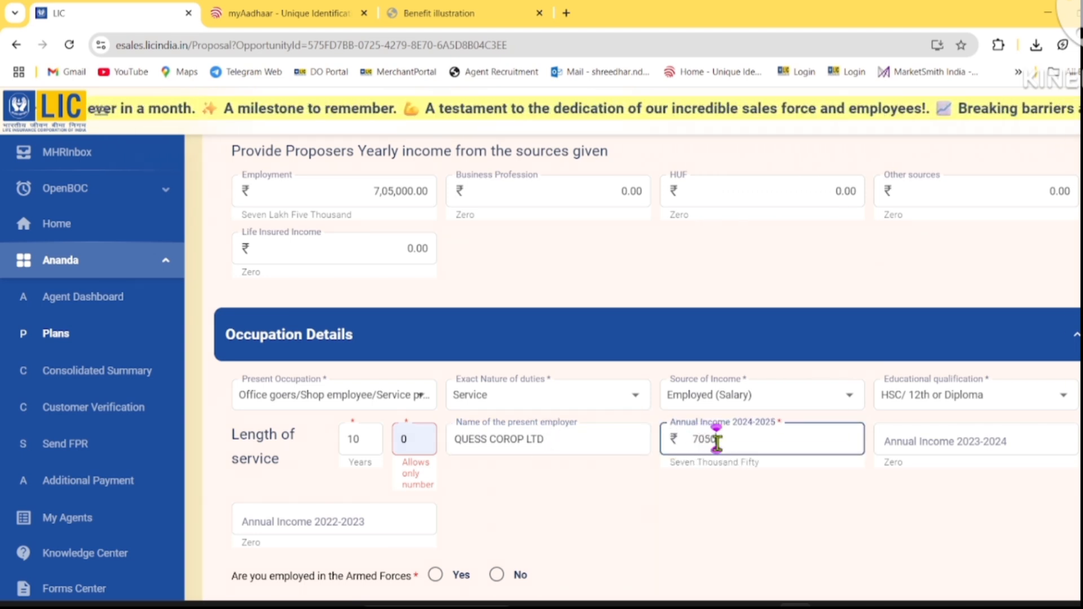
{"action": "type", "text": "0"}
{"action": "key", "text": "Tab"}
{"action": "key", "text": "Tab"}
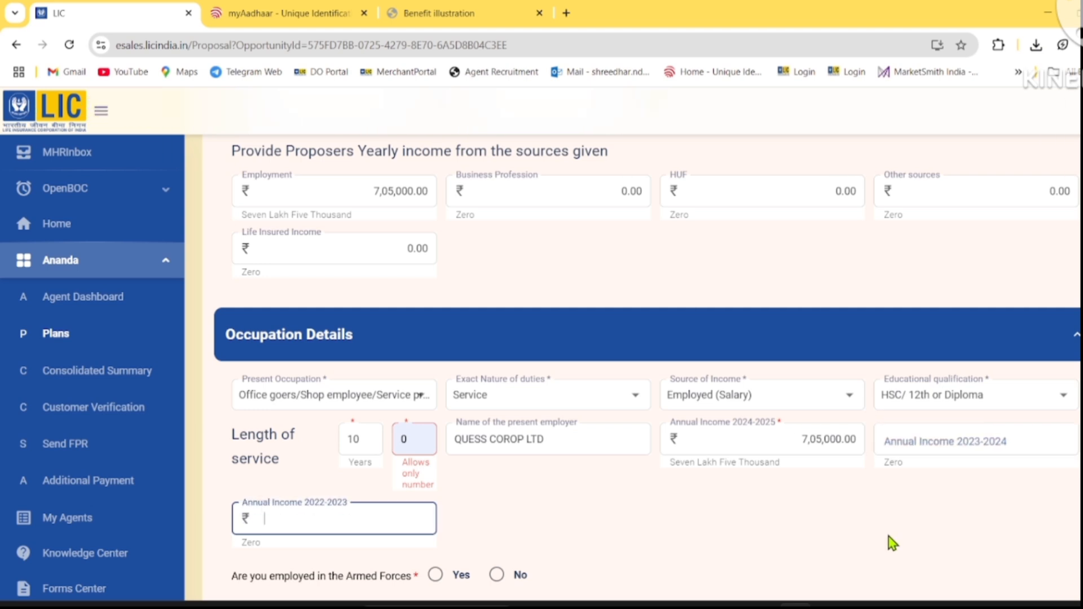
Step: Correct the months of service to 3 and answer No to Armed Forces service
{"action": "left_click", "coordinate": [422, 443]}
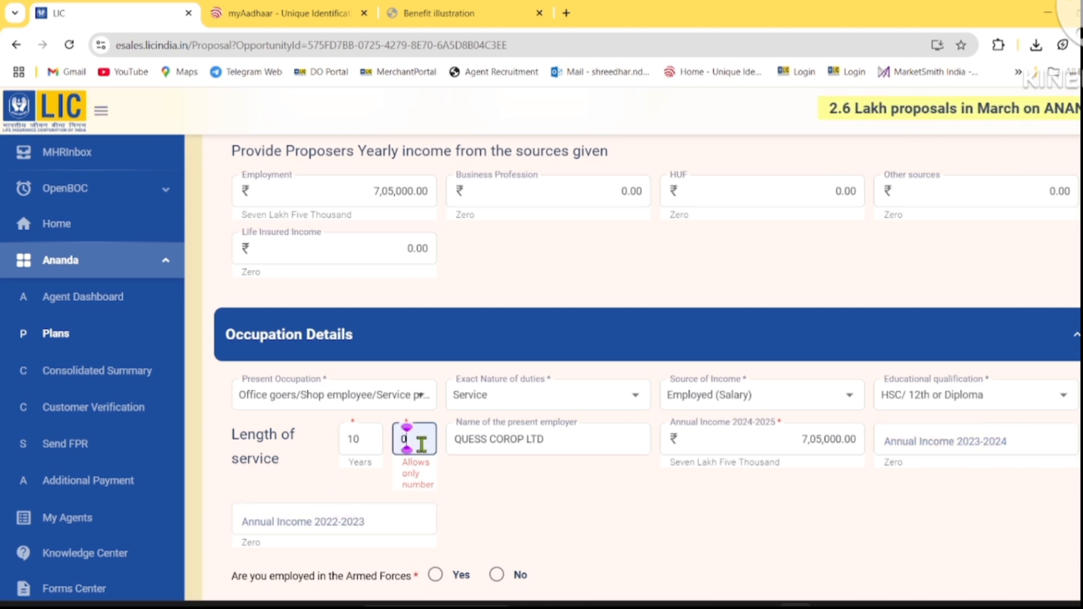
{"action": "key", "text": "BackSpace"}
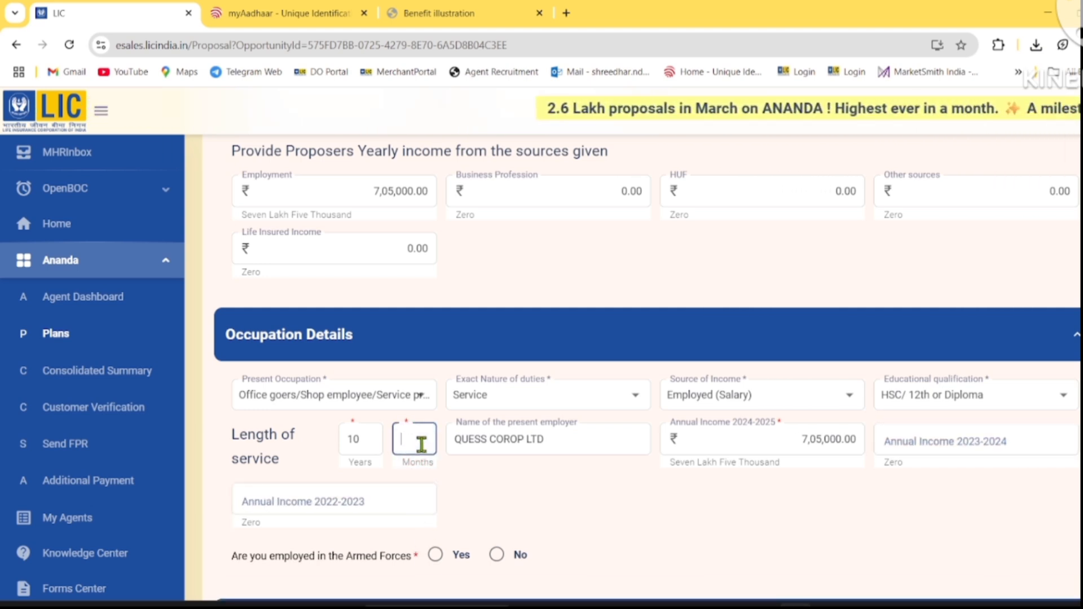
{"action": "type", "text": "3"}
{"action": "key", "text": "Tab"}
{"action": "scroll", "coordinate": [498, 338], "scroll_direction": "down", "scroll_amount": 4}
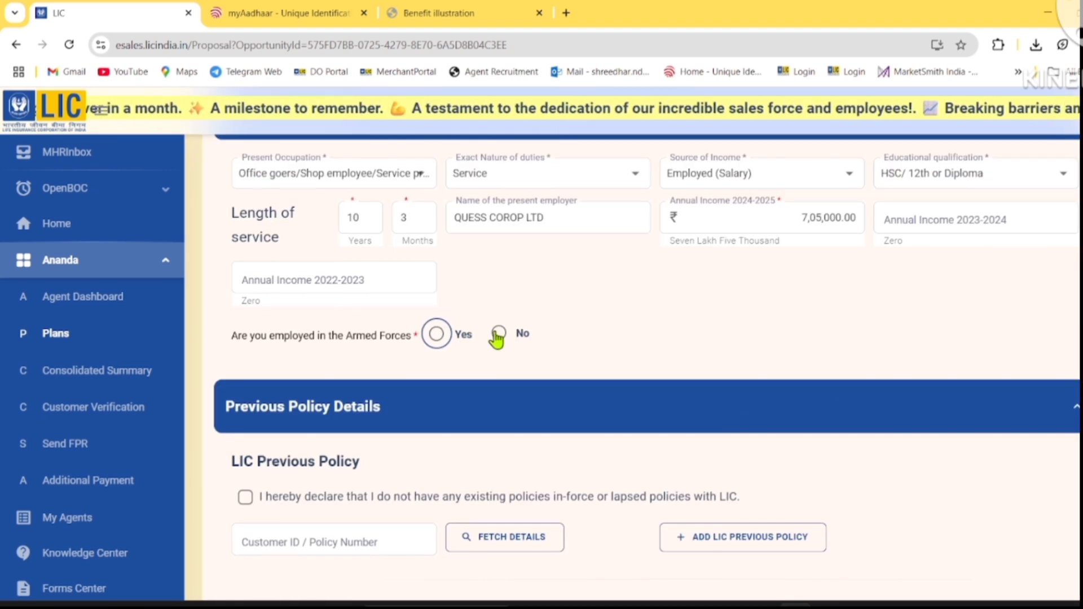
{"action": "left_click", "coordinate": [497, 337]}
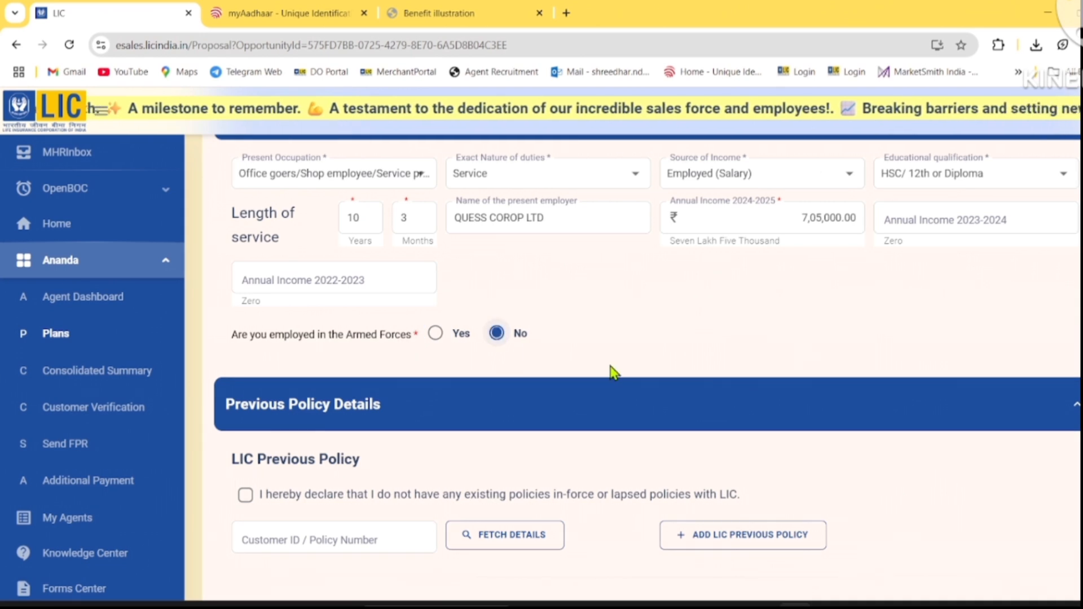
{"action": "scroll", "coordinate": [640, 385], "scroll_direction": "down", "scroll_amount": 5}
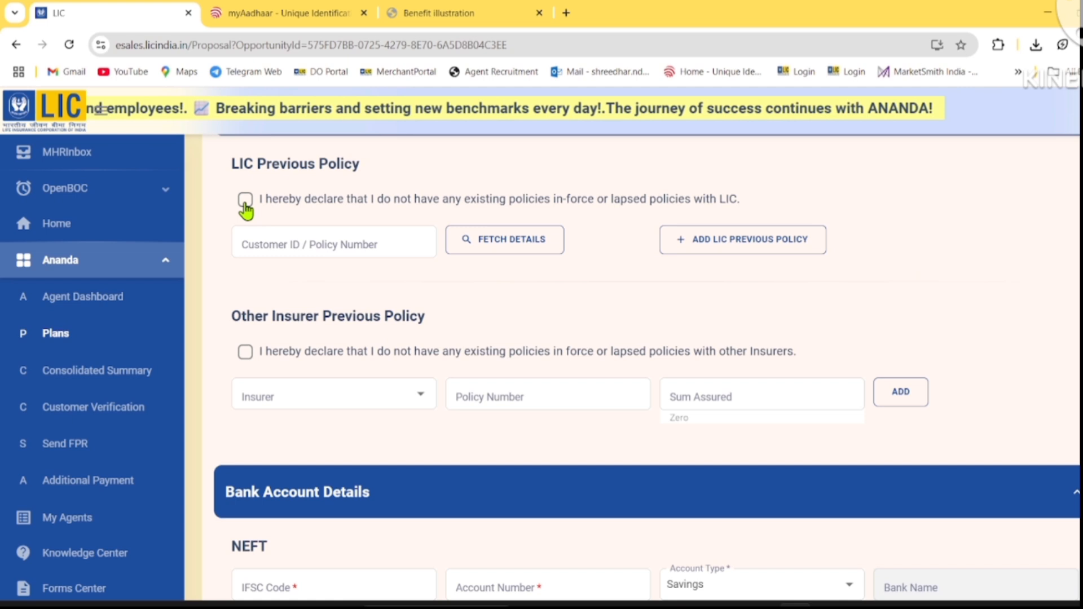
Step: Tick the declarations of no existing LIC policies and no policies with other insurers
{"action": "left_click", "coordinate": [245, 202]}
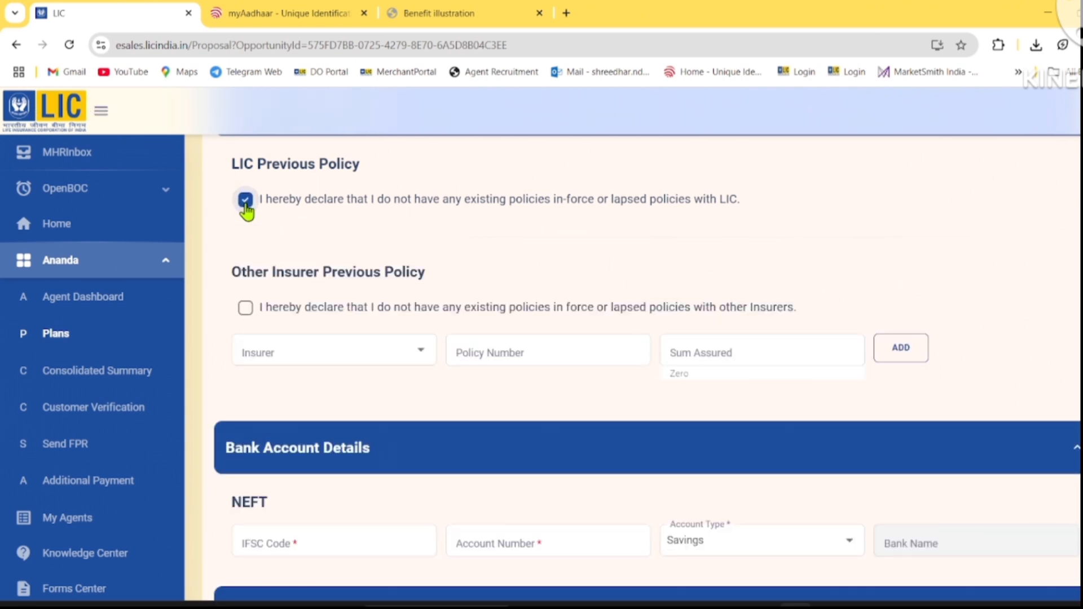
{"action": "left_click", "coordinate": [245, 308]}
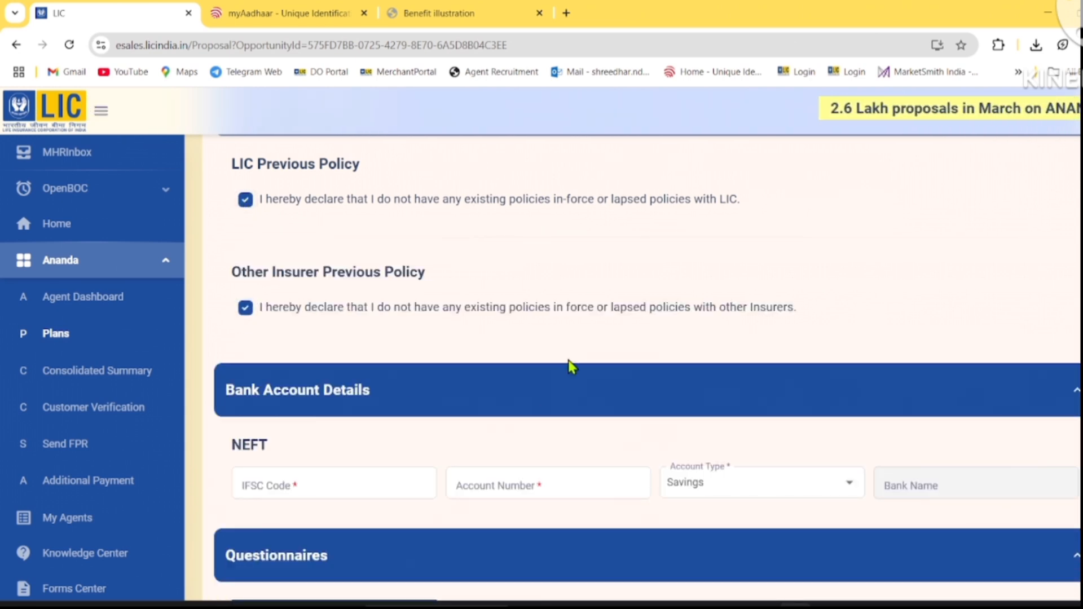
{"action": "scroll", "coordinate": [564, 361], "scroll_direction": "down", "scroll_amount": 3}
Step: Enter the branch IFSC code and account number for a Savings NEFT account at UNION BANK OF INDIA
{"action": "left_click", "coordinate": [259, 334]}
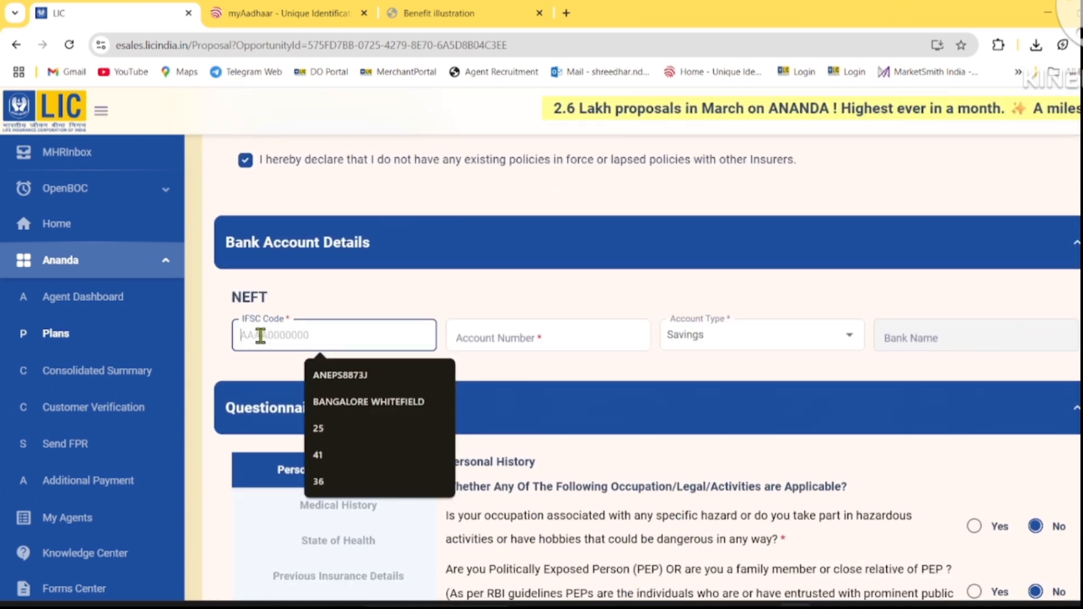
{"action": "type", "text": "UBIN"}
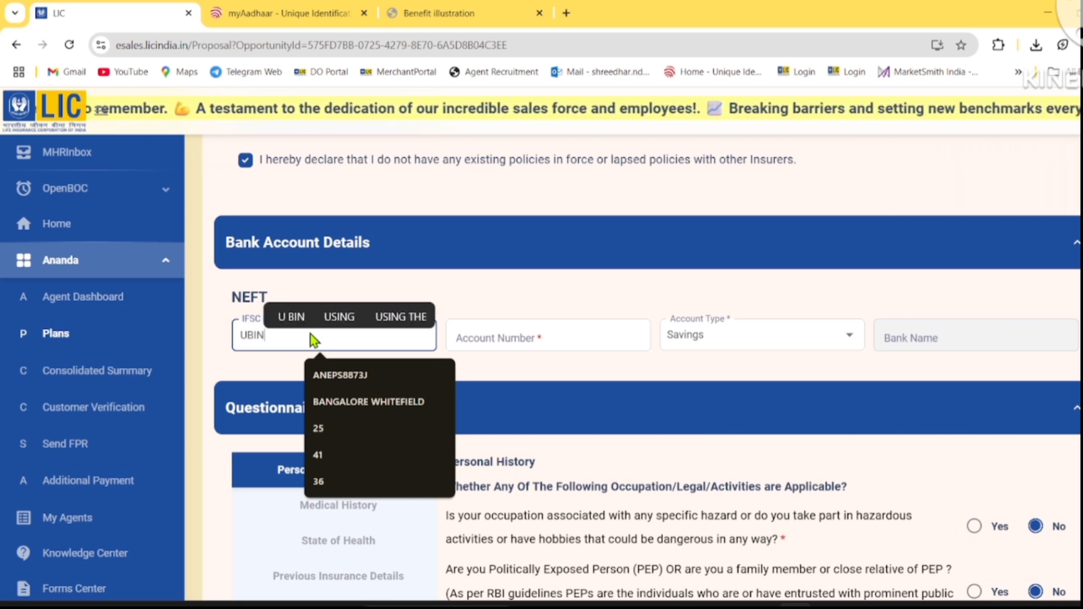
{"action": "type", "text": "08207"}
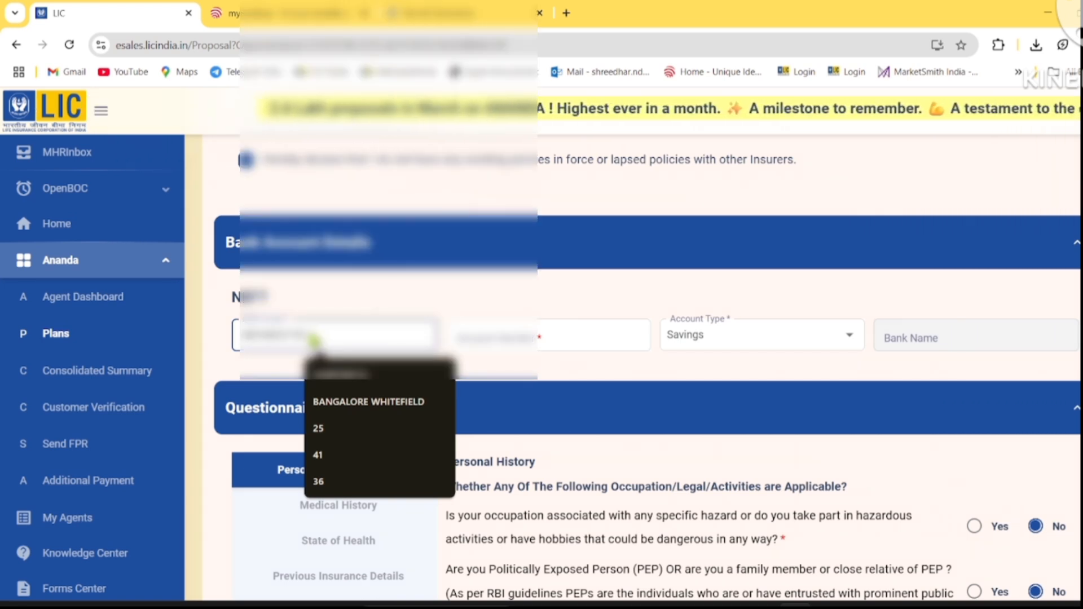
{"action": "left_click", "coordinate": [478, 336]}
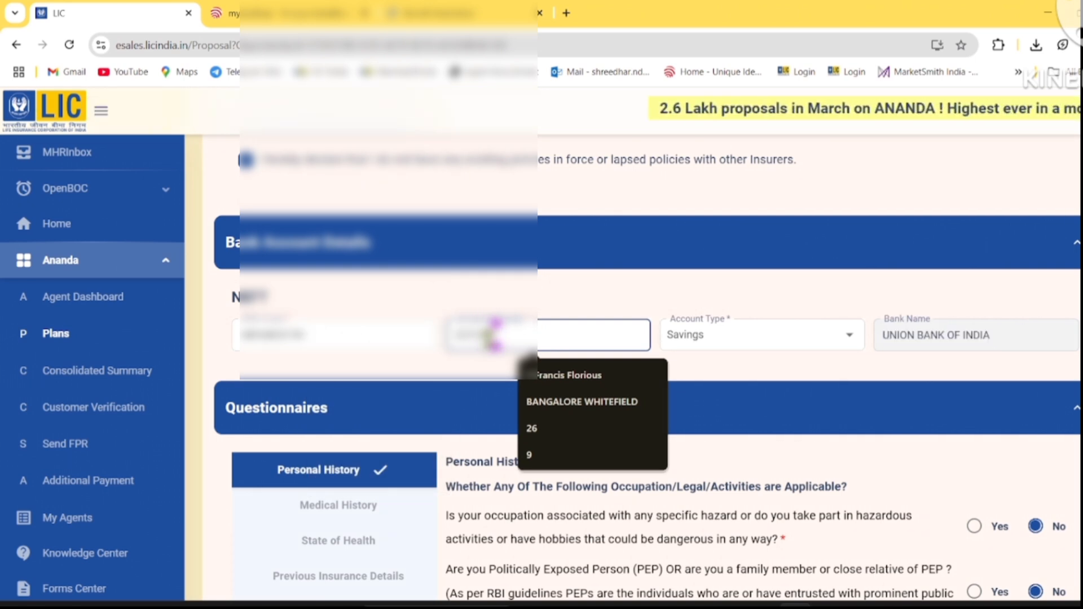
{"action": "key", "text": "Tab"}
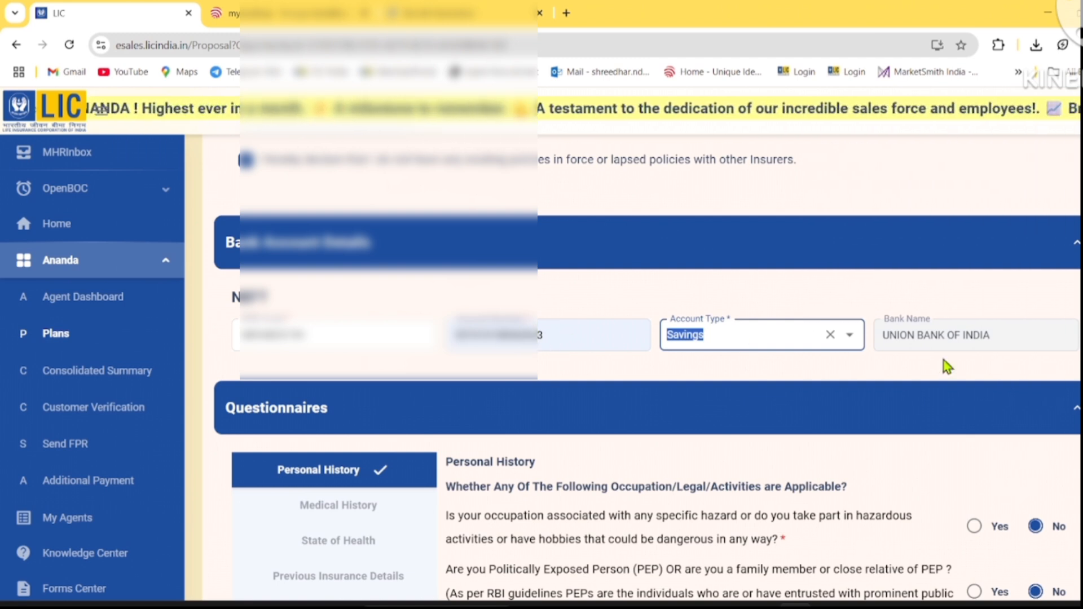
{"action": "scroll", "coordinate": [807, 414], "scroll_direction": "down", "scroll_amount": 2}
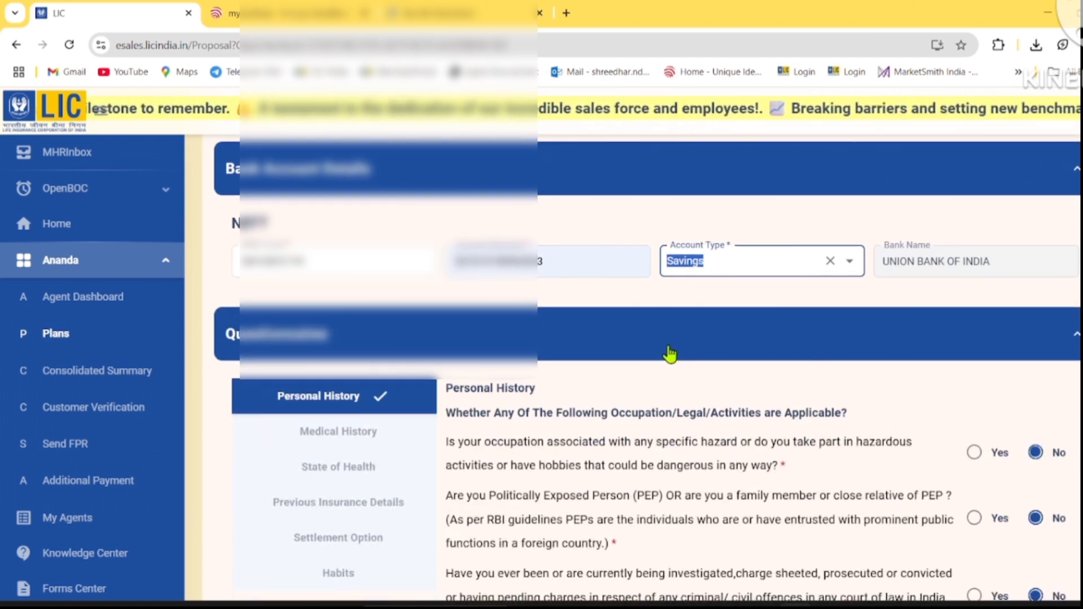
{"action": "scroll", "coordinate": [670, 353], "scroll_direction": "down", "scroll_amount": 3}
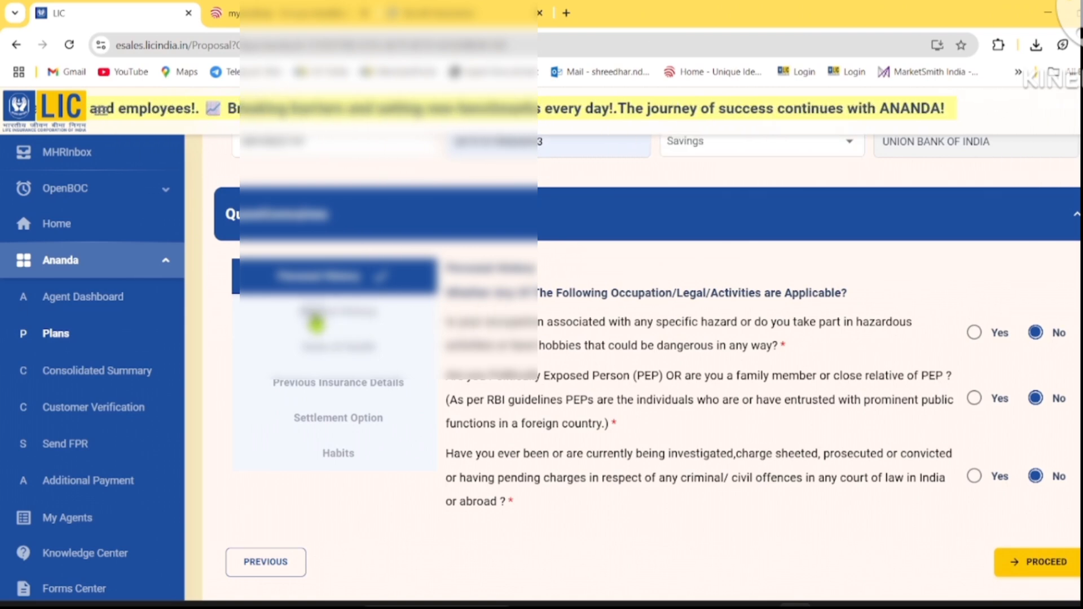
Step: Enter height 165 and weight 52 kg under Medical History's State of Health
{"action": "left_click", "coordinate": [317, 324]}
{"action": "scroll", "coordinate": [684, 388], "scroll_direction": "down", "scroll_amount": 10}
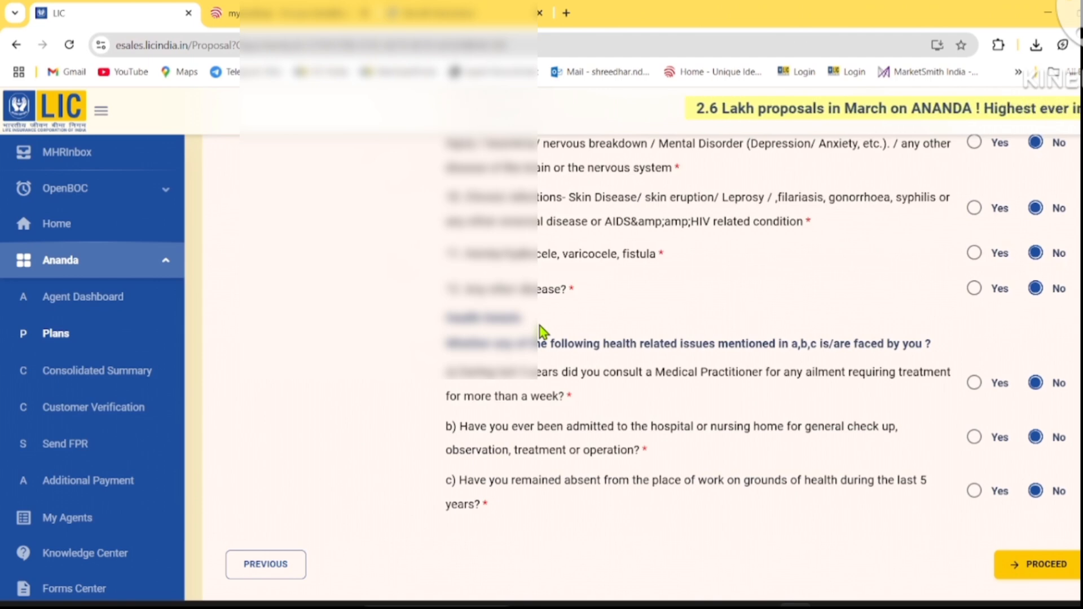
{"action": "scroll", "coordinate": [539, 326], "scroll_direction": "up", "scroll_amount": 6}
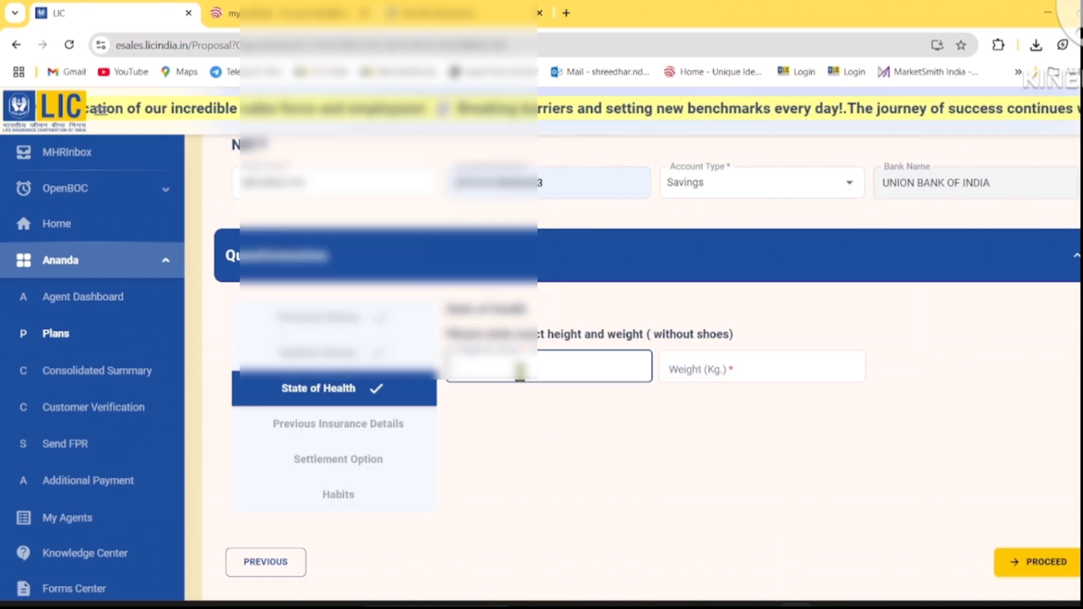
{"action": "type", "text": "165"}
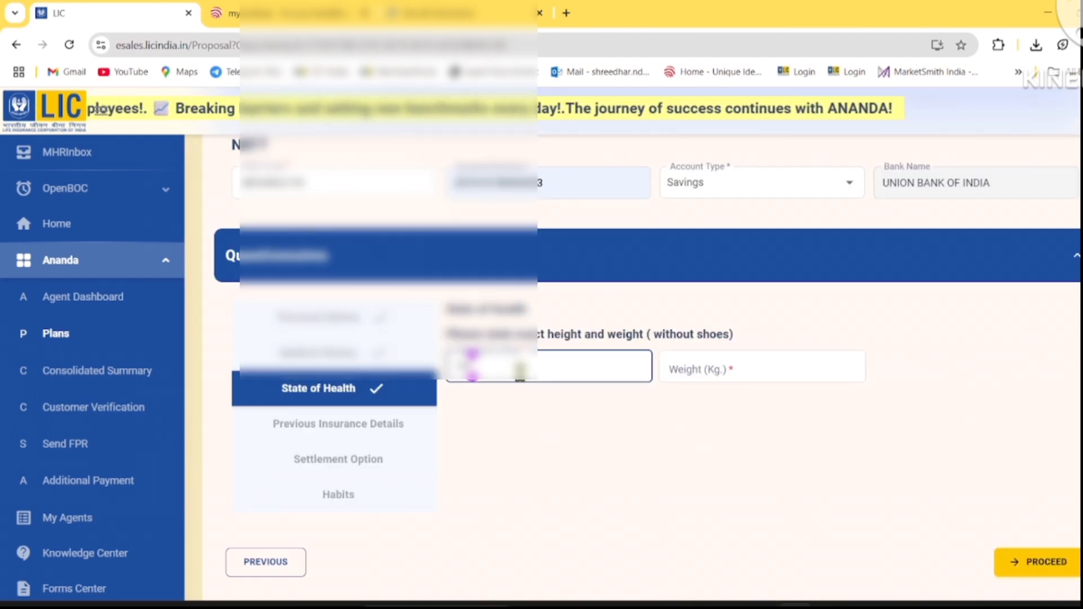
{"action": "left_click", "coordinate": [700, 373]}
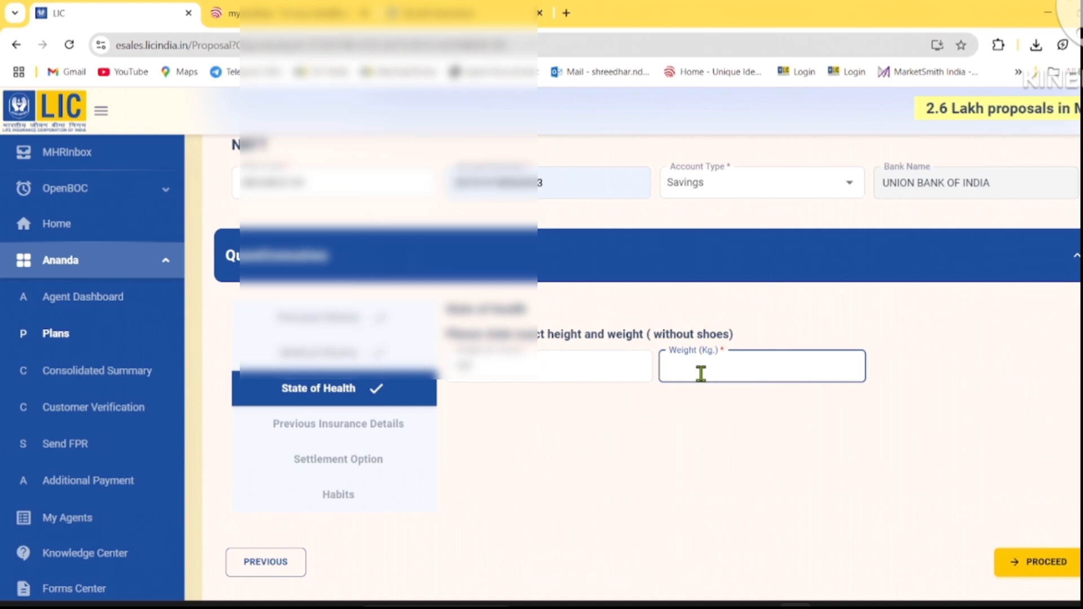
{"action": "type", "text": "52"}
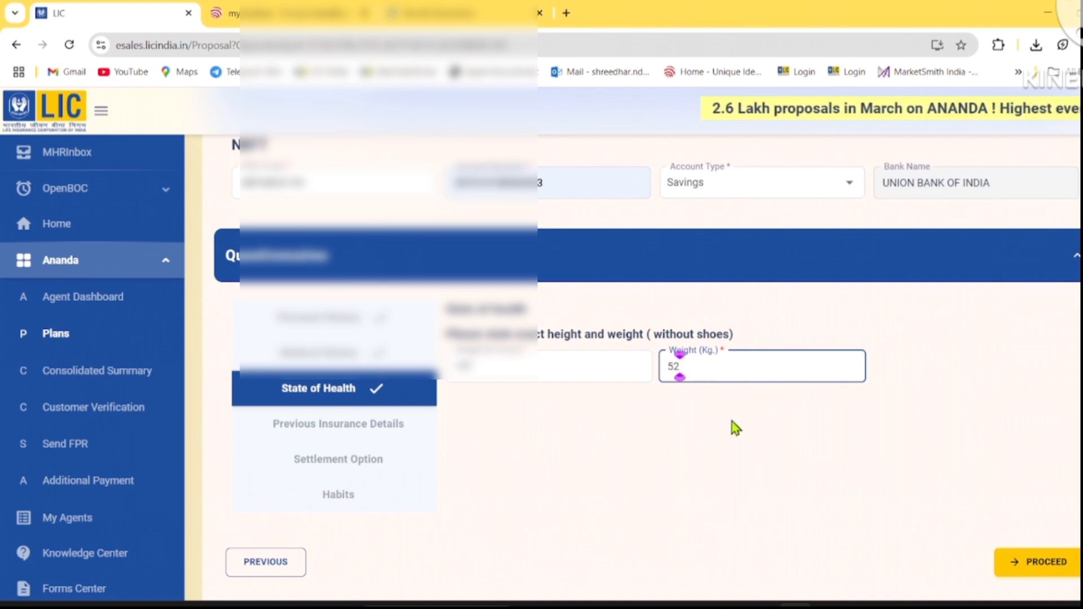
Step: Go through Previous Insurance, Settlement Option and Habits, then proceed past the questionnaire
{"action": "left_click", "coordinate": [355, 430]}
{"action": "scroll", "coordinate": [727, 427], "scroll_direction": "down", "scroll_amount": 1}
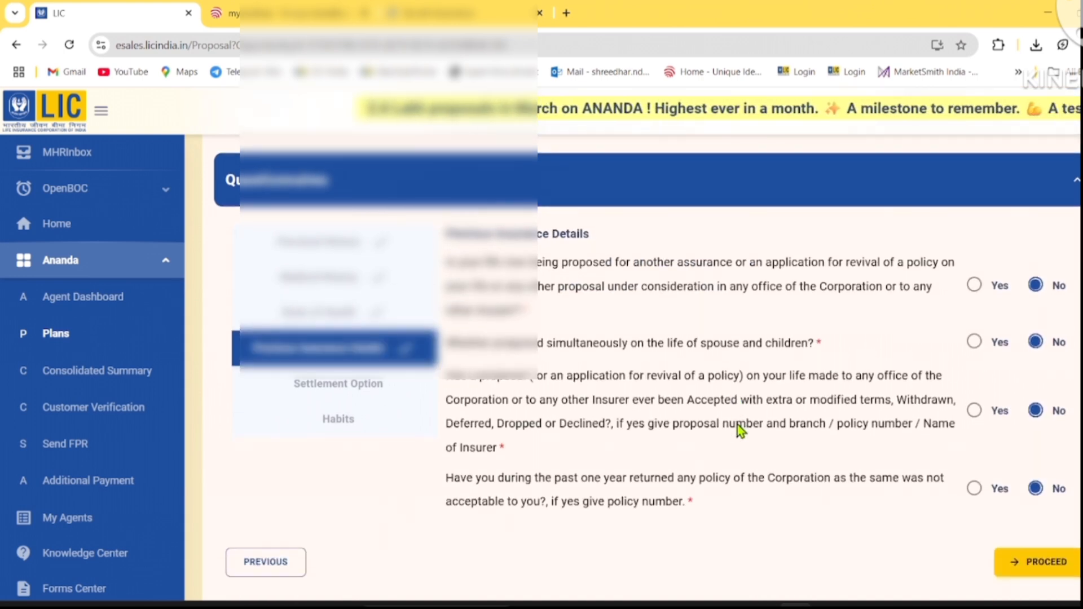
{"action": "left_click", "coordinate": [355, 384]}
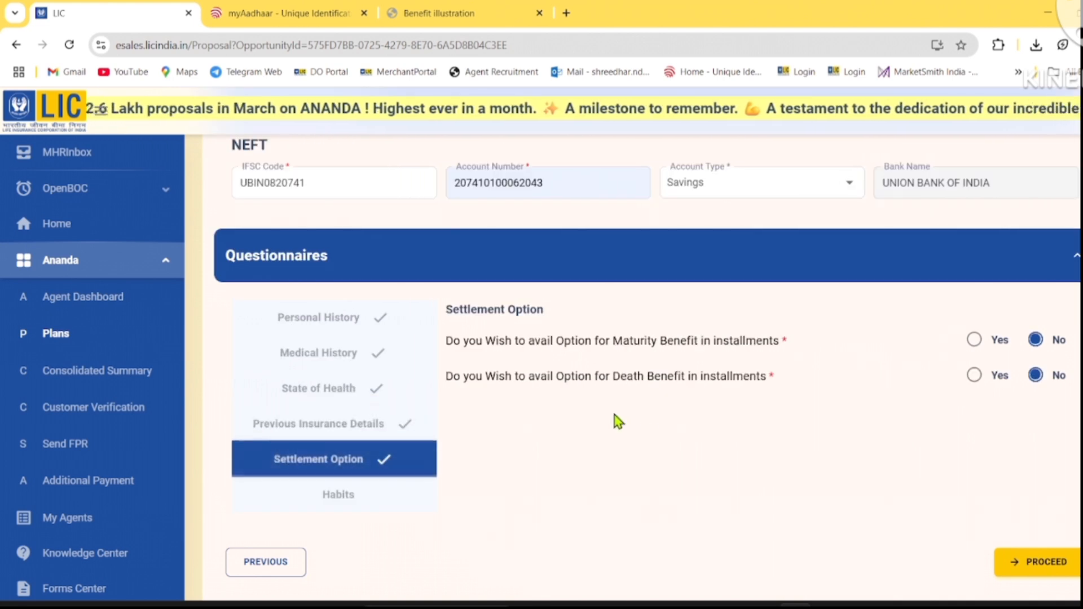
{"action": "left_click", "coordinate": [337, 499]}
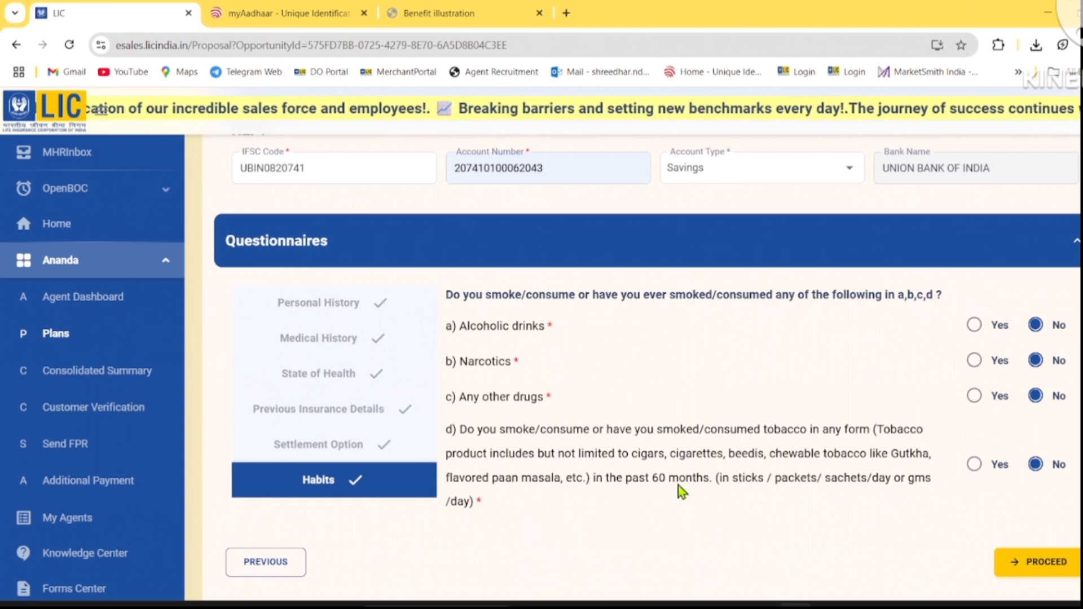
{"action": "left_click", "coordinate": [1038, 562]}
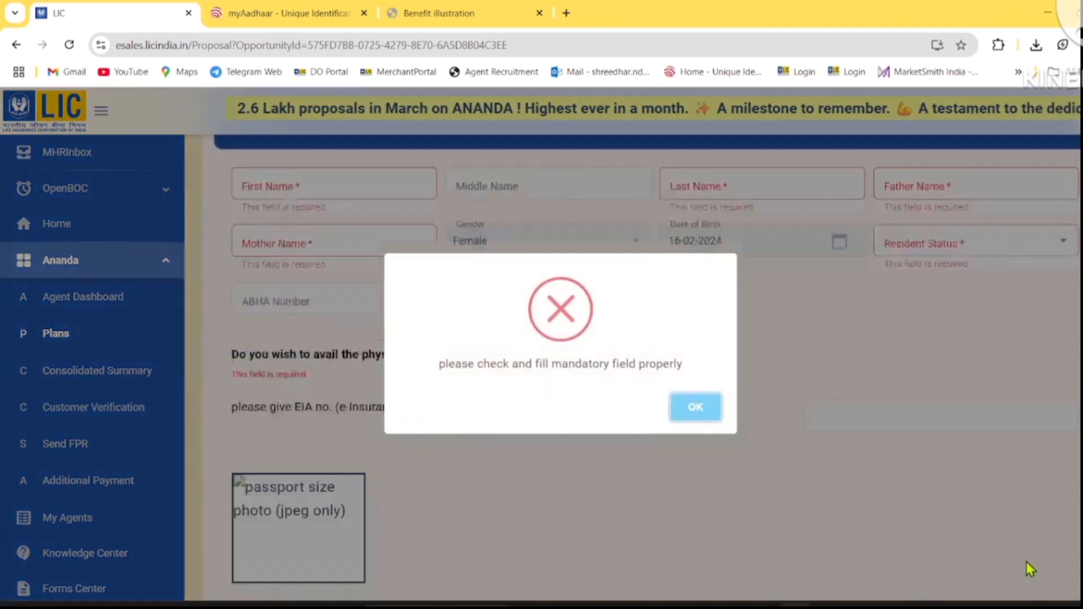
Step: Dismiss the mandatory-field warning and enter the minor's first, middle and last names
{"action": "left_click", "coordinate": [695, 409]}
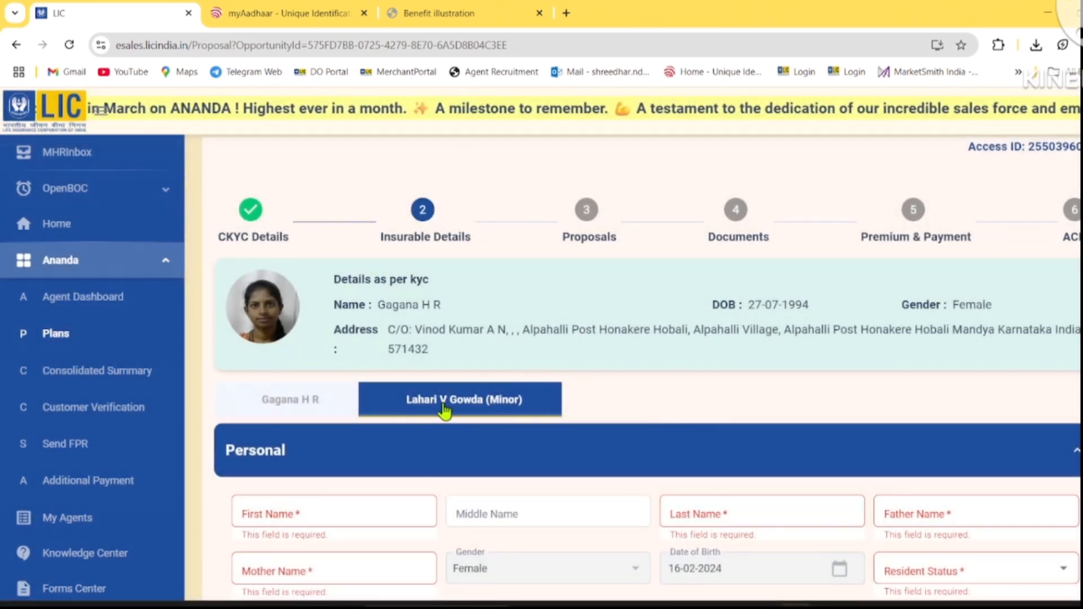
{"action": "scroll", "coordinate": [534, 434], "scroll_direction": "down", "scroll_amount": 3}
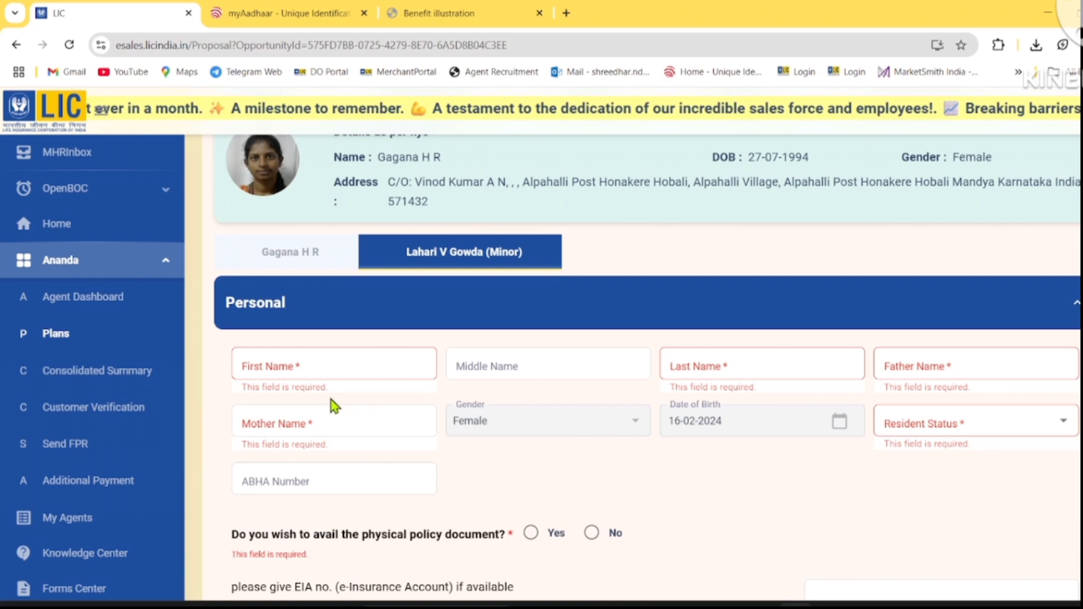
{"action": "left_click", "coordinate": [260, 370]}
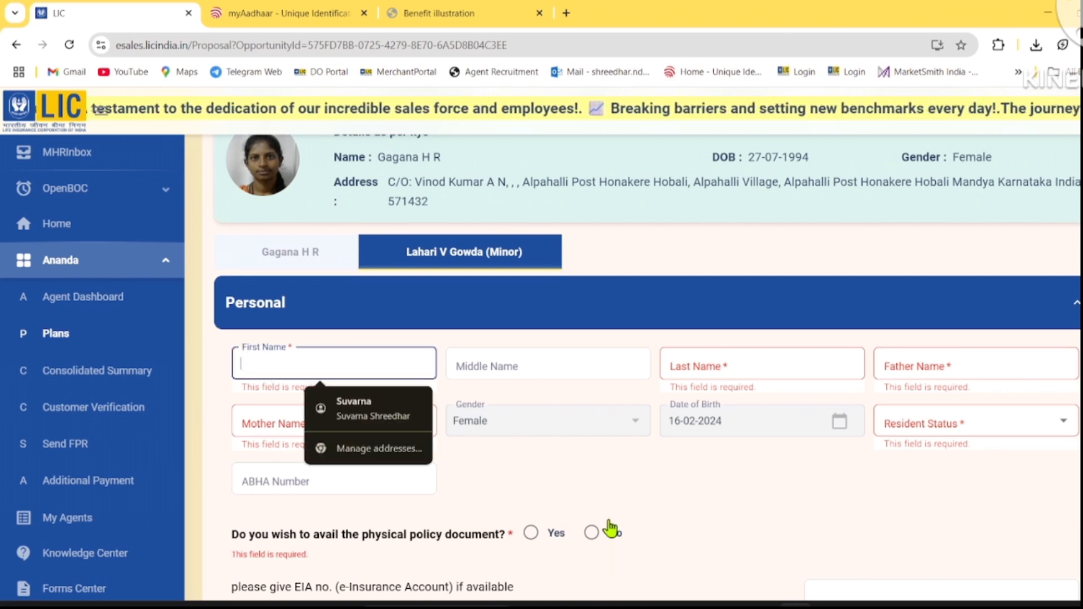
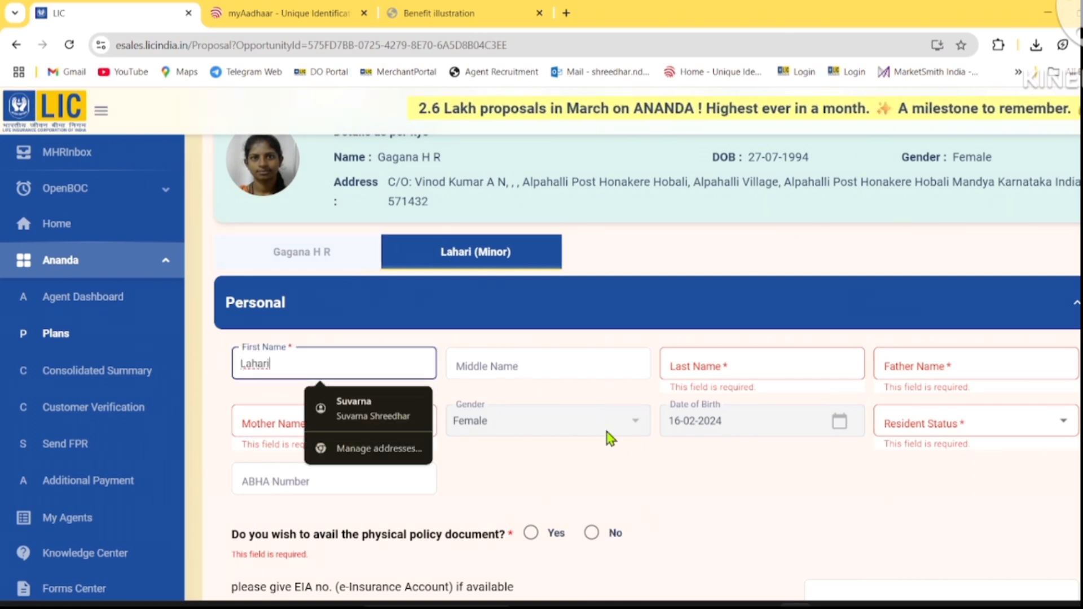
{"action": "left_click", "coordinate": [477, 369]}
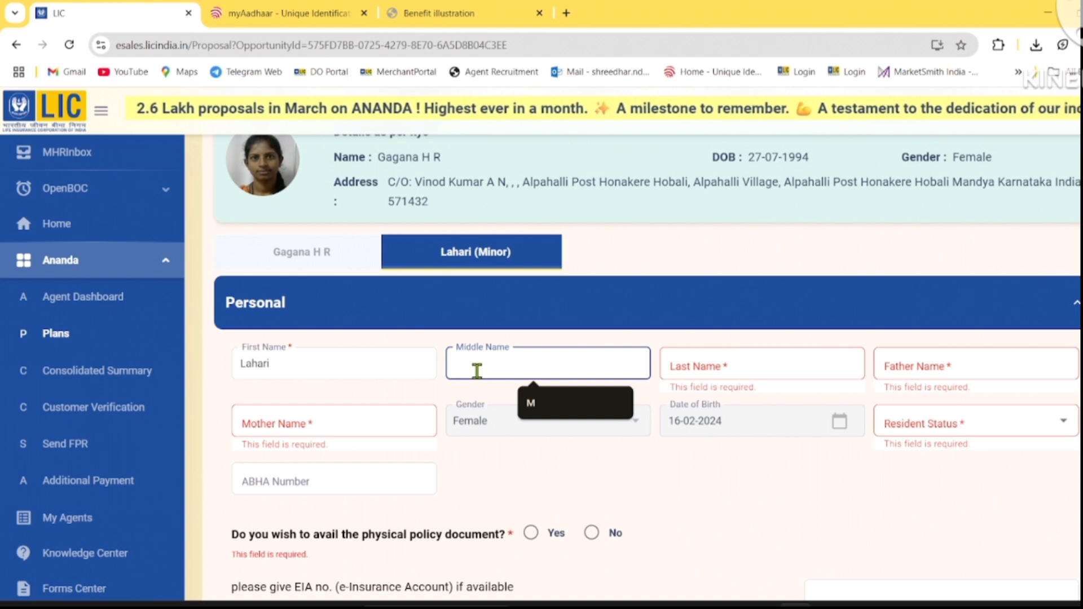
{"action": "type", "text": "V"}
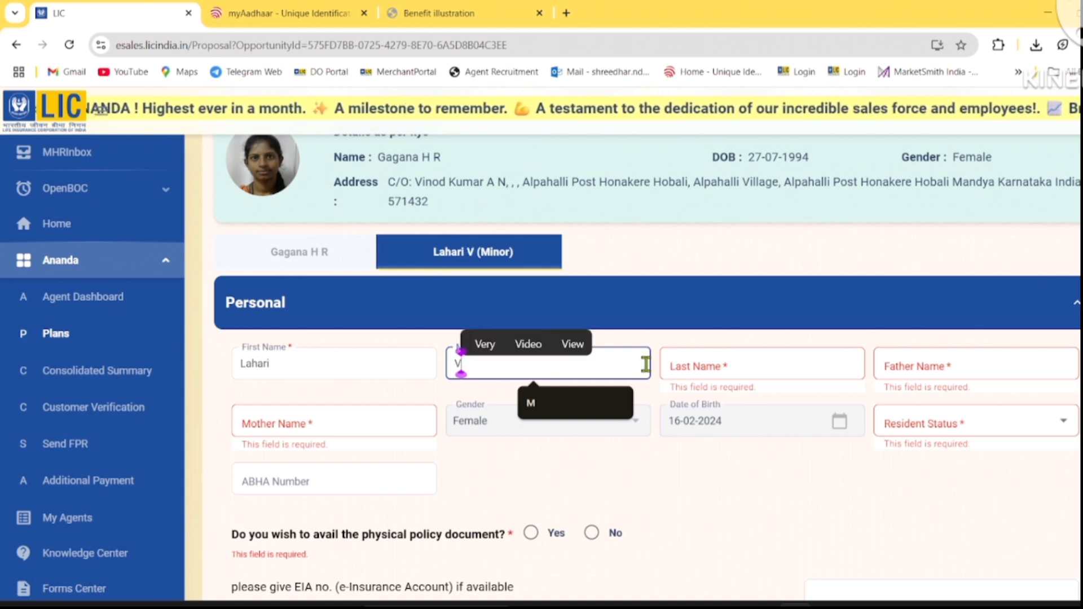
{"action": "left_click", "coordinate": [687, 371]}
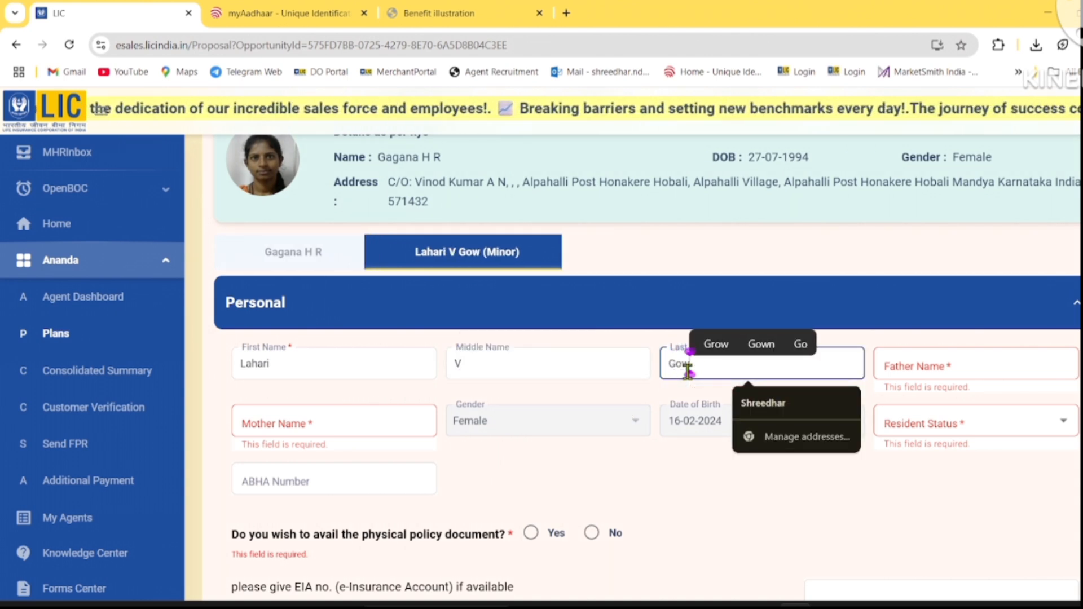
Step: Enter the father's and mother's names, correcting a typo in the mother's name
{"action": "left_click", "coordinate": [920, 369]}
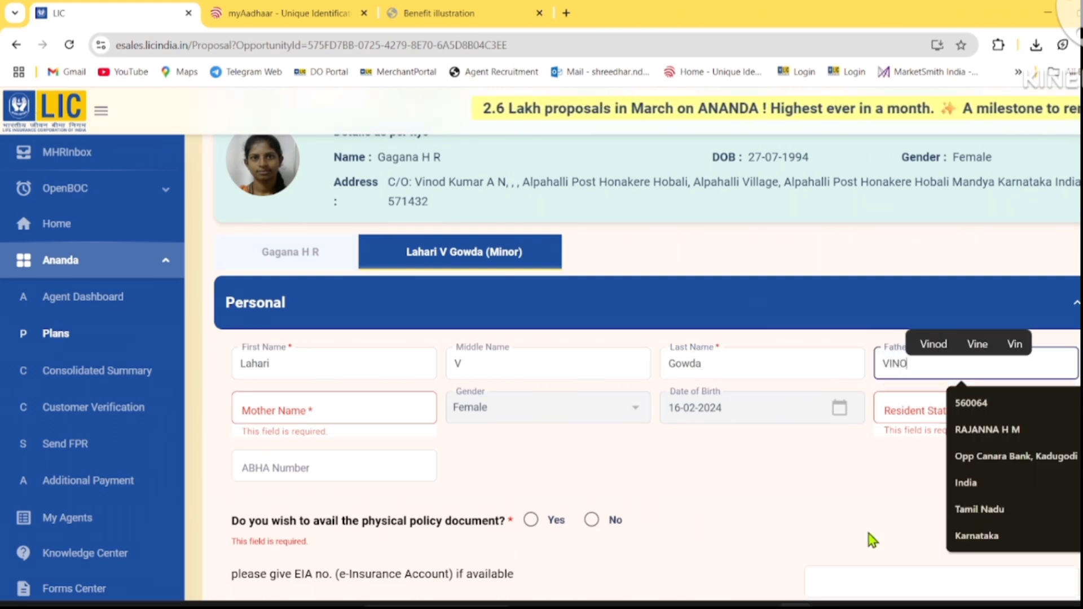
{"action": "left_click", "coordinate": [287, 413]}
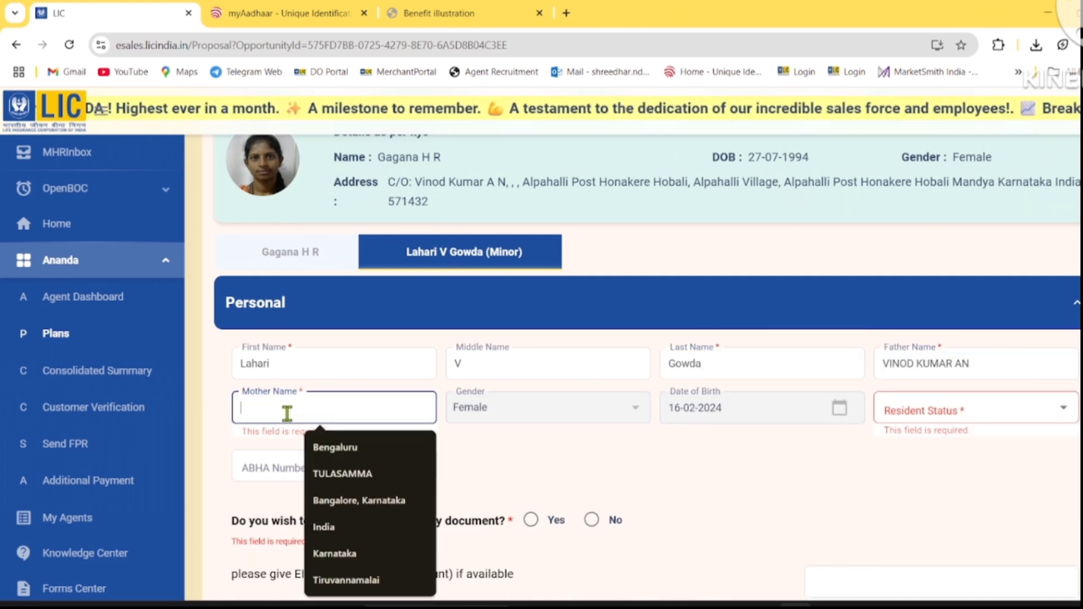
{"action": "type", "text": "GAN"}
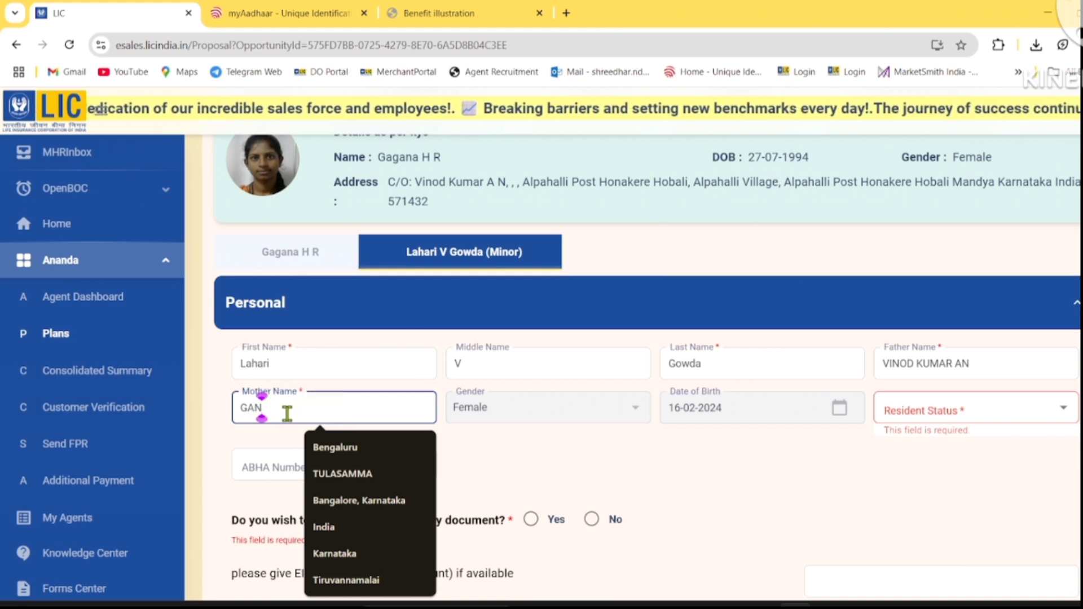
{"action": "key", "text": "BackSpace"}
{"action": "key", "text": "BackSpace"}
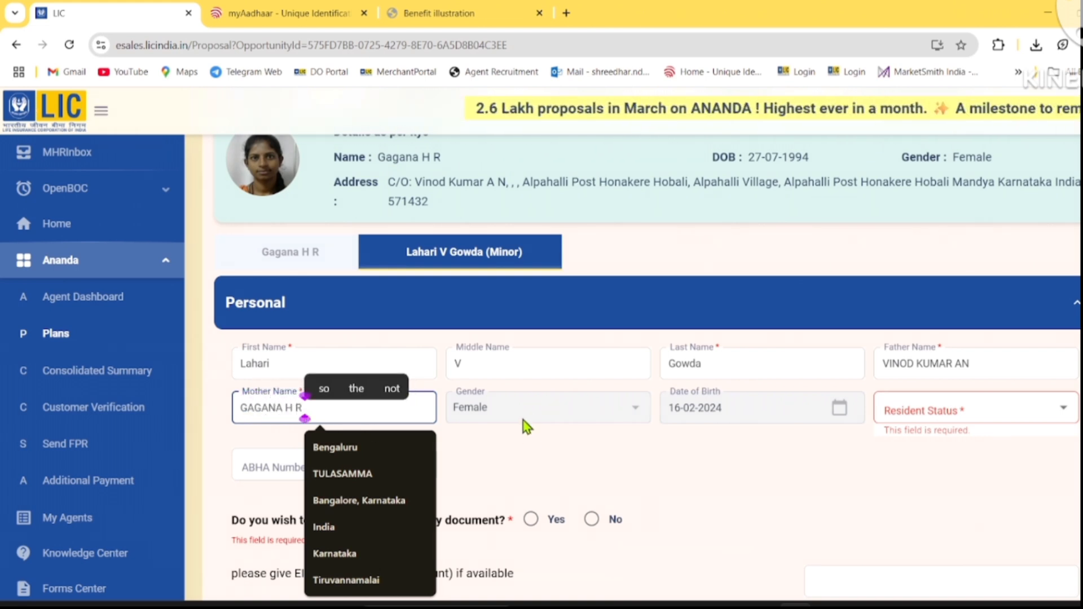
Step: Set Resident Status to Resident Indian and choose Yes for a physical policy document
{"action": "left_click", "coordinate": [924, 415]}
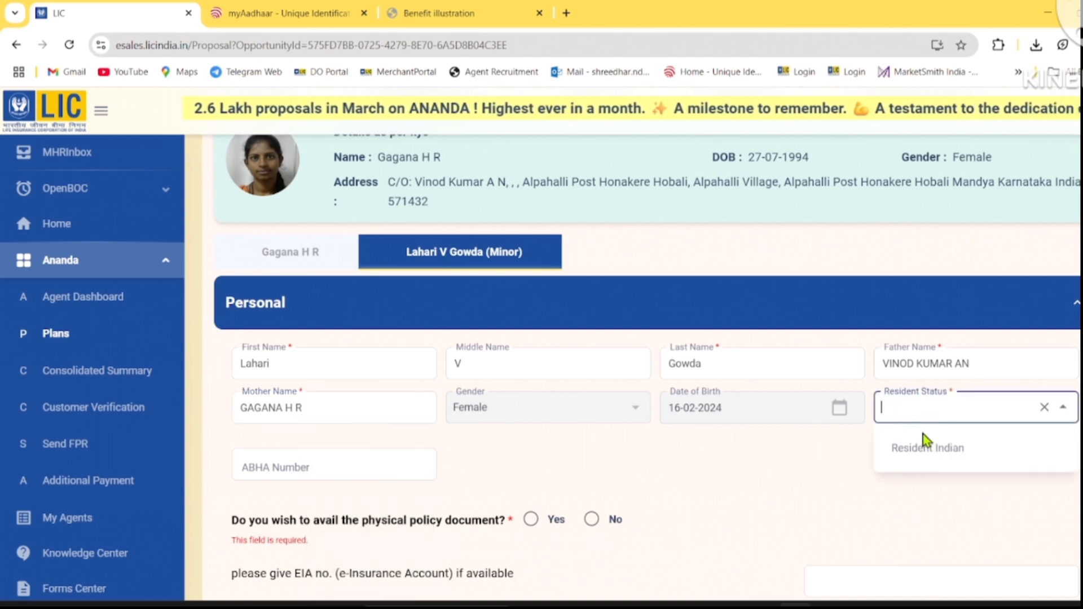
{"action": "left_click", "coordinate": [921, 455]}
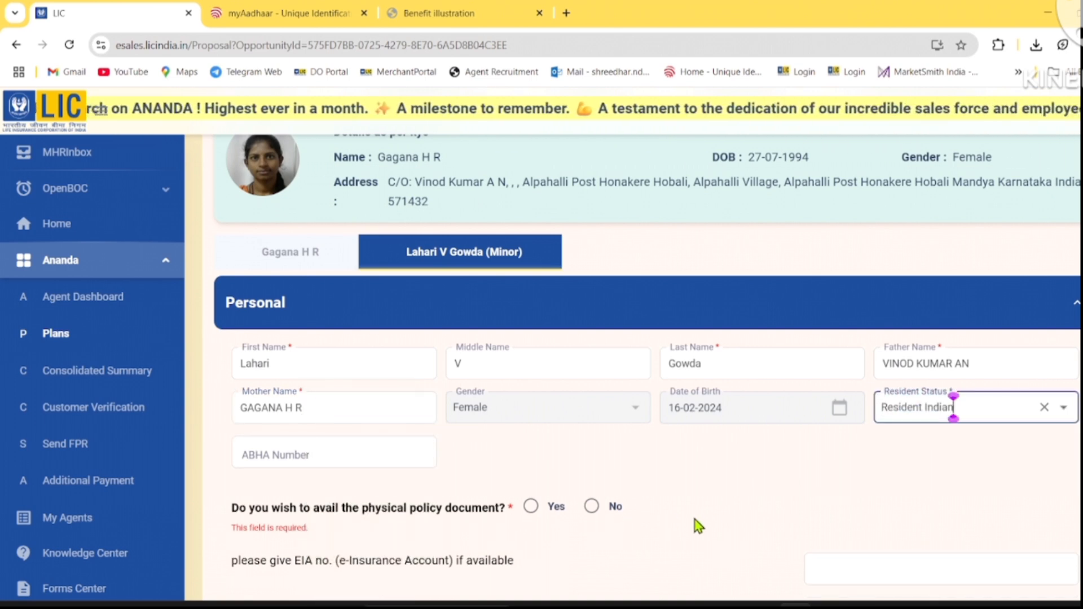
{"action": "scroll", "coordinate": [699, 521], "scroll_direction": "down", "scroll_amount": 3}
{"action": "left_click", "coordinate": [539, 357]}
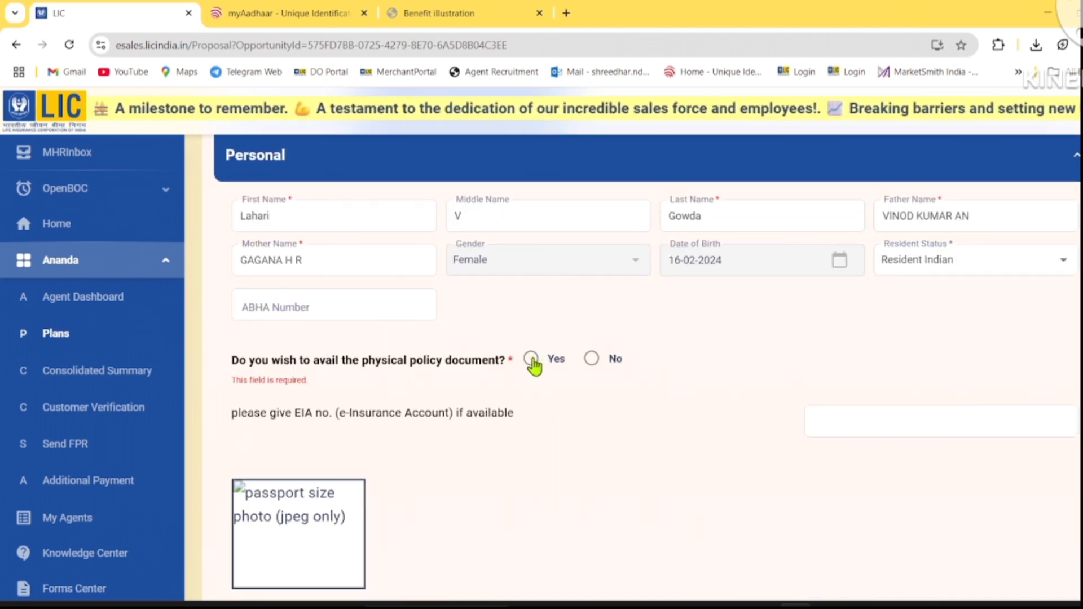
Step: Upload the DocScanner 29-May-2025 JPG from Quick Share as the minor's passport photo after the oversized screenshot is rejected
{"action": "scroll", "coordinate": [644, 446], "scroll_direction": "down", "scroll_amount": 3}
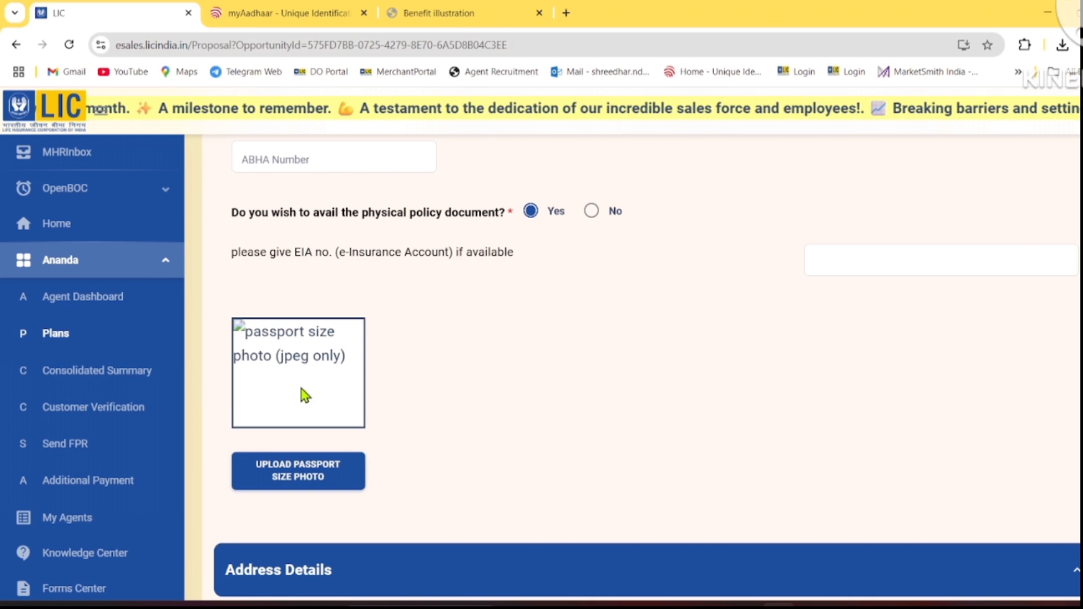
{"action": "left_click", "coordinate": [291, 480]}
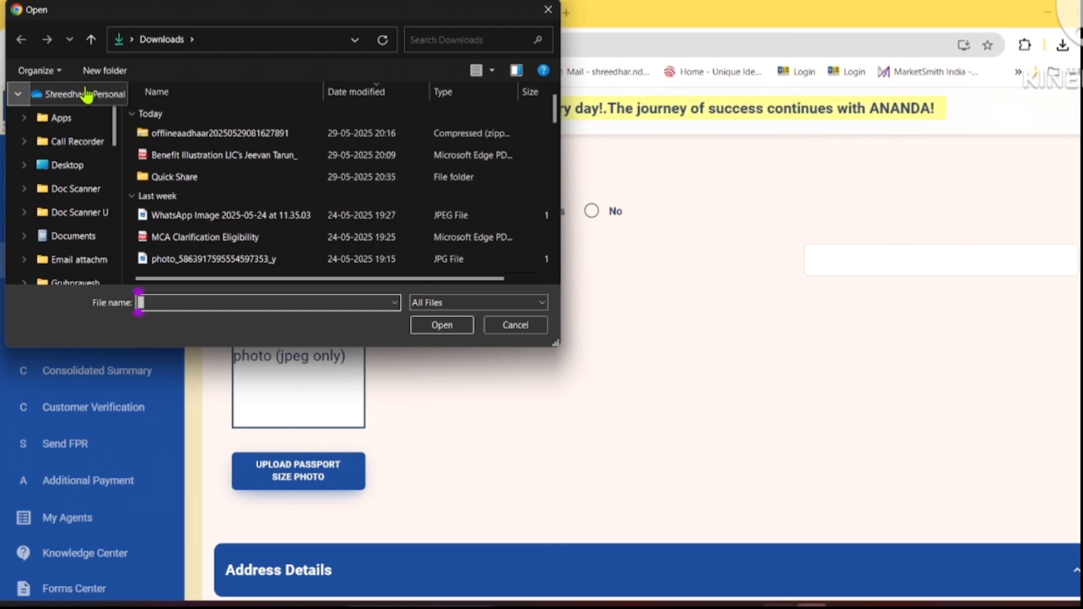
{"action": "double_click", "coordinate": [181, 176]}
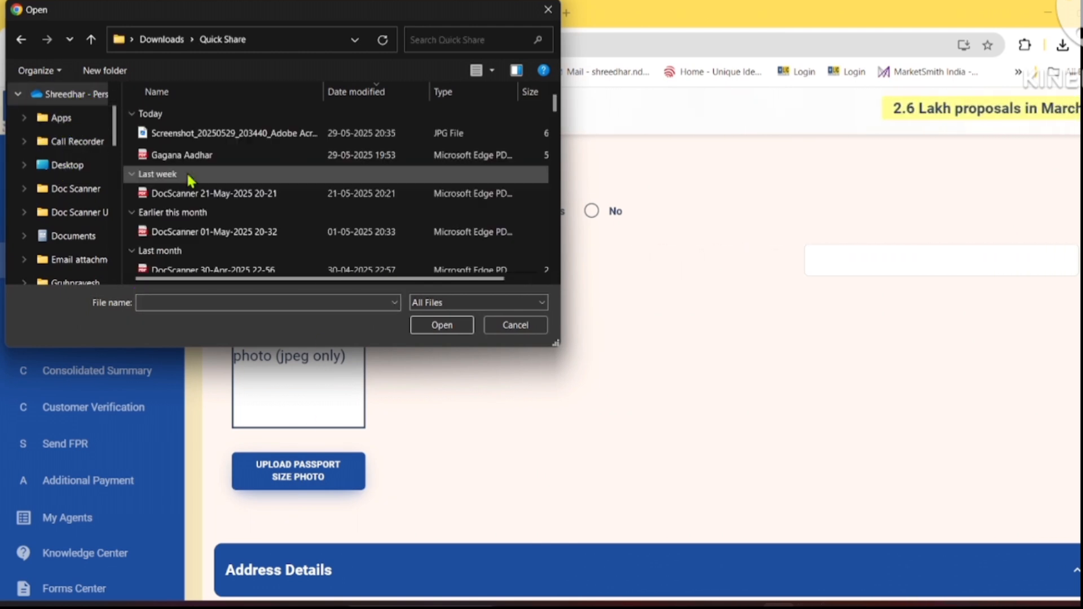
{"action": "double_click", "coordinate": [190, 138]}
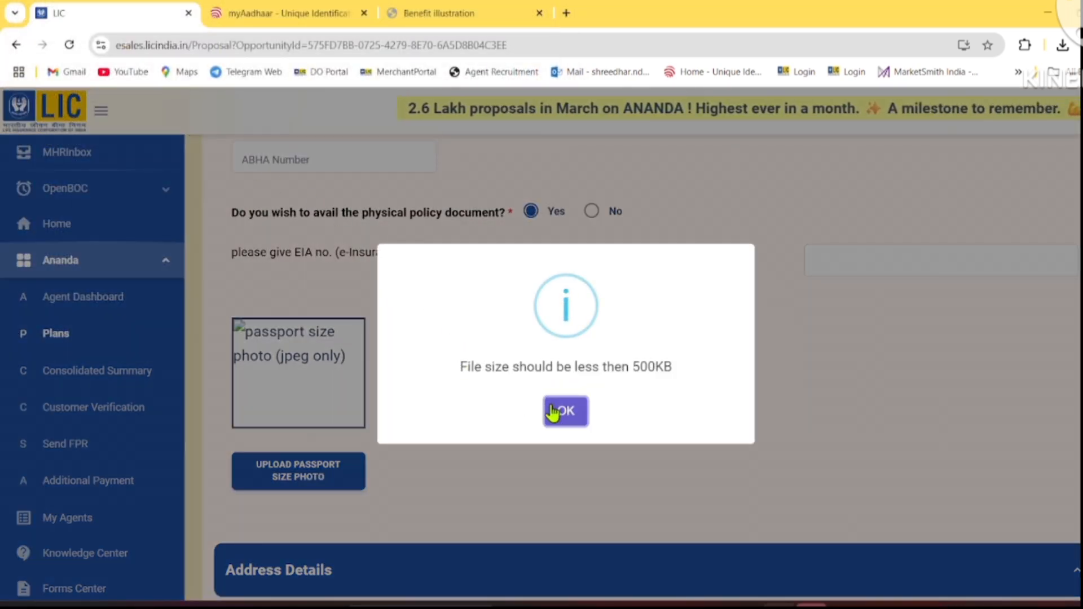
{"action": "left_click", "coordinate": [554, 411]}
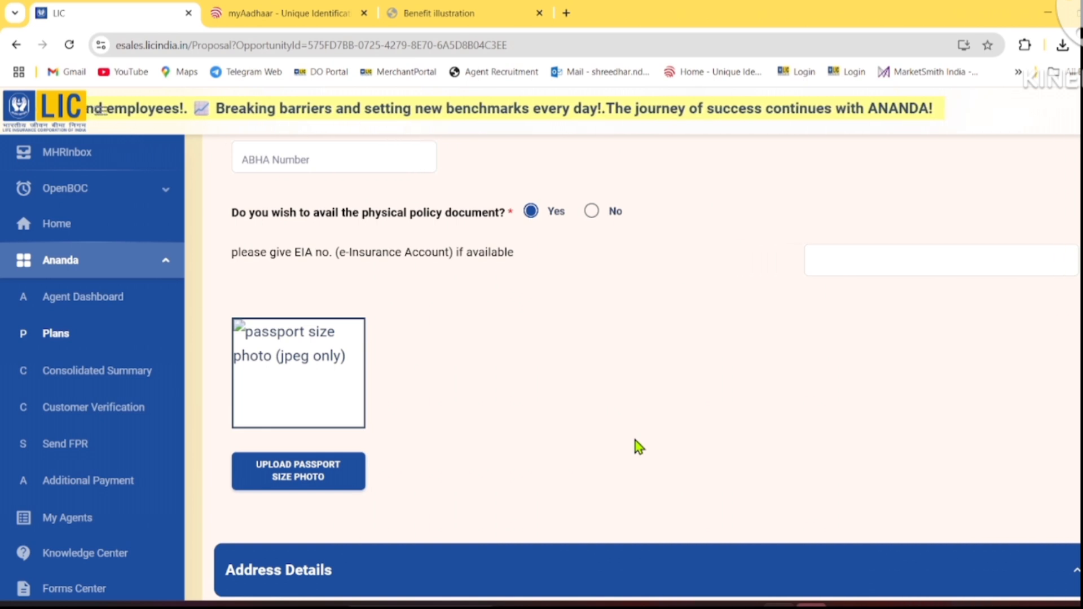
{"action": "left_click", "coordinate": [309, 482]}
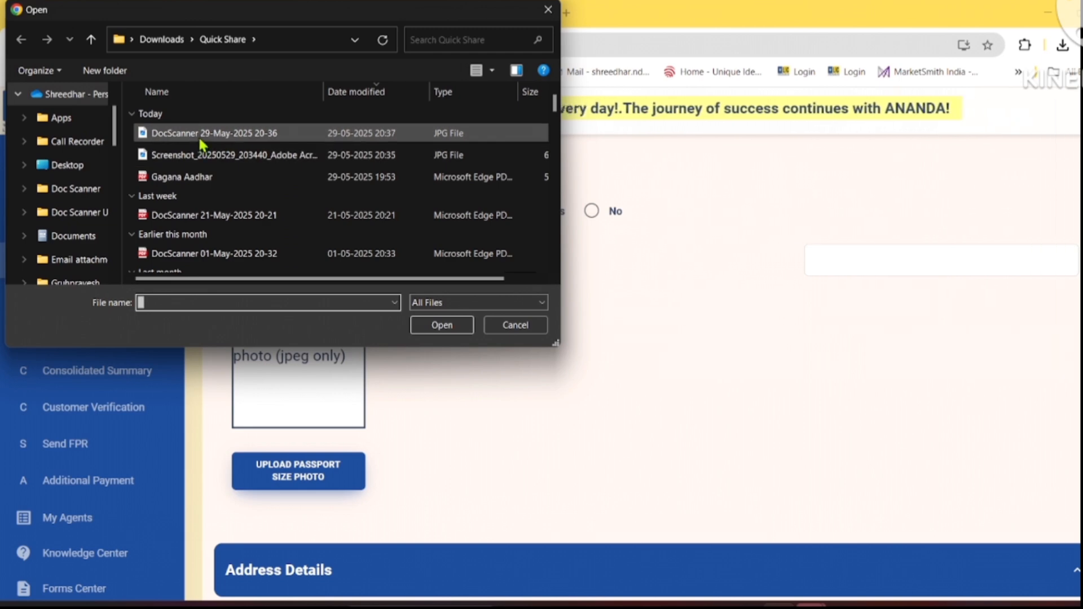
{"action": "double_click", "coordinate": [200, 136]}
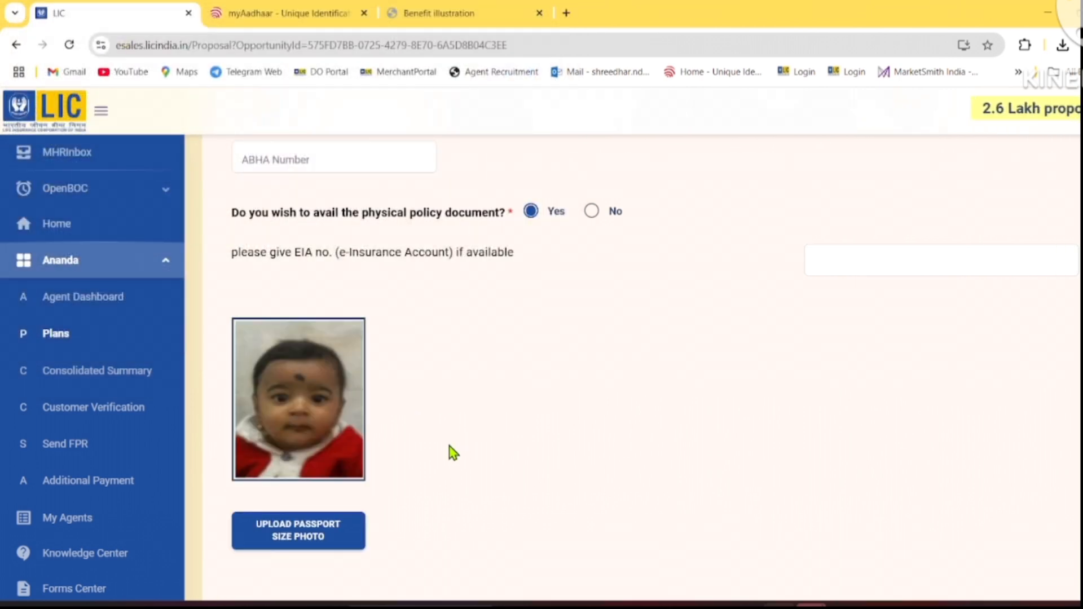
{"action": "scroll", "coordinate": [614, 389], "scroll_direction": "down", "scroll_amount": 1}
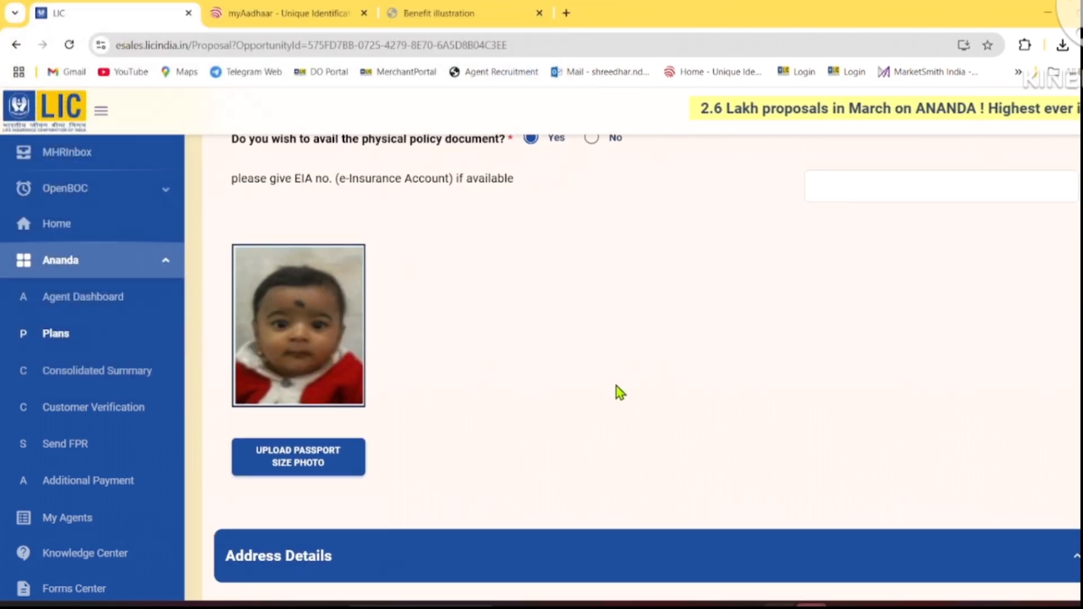
{"action": "scroll", "coordinate": [621, 389], "scroll_direction": "down", "scroll_amount": 7}
Step: Make the minor's address the same as the proposer's and mark the child as not studying
{"action": "scroll", "coordinate": [575, 308], "scroll_direction": "up", "scroll_amount": 3}
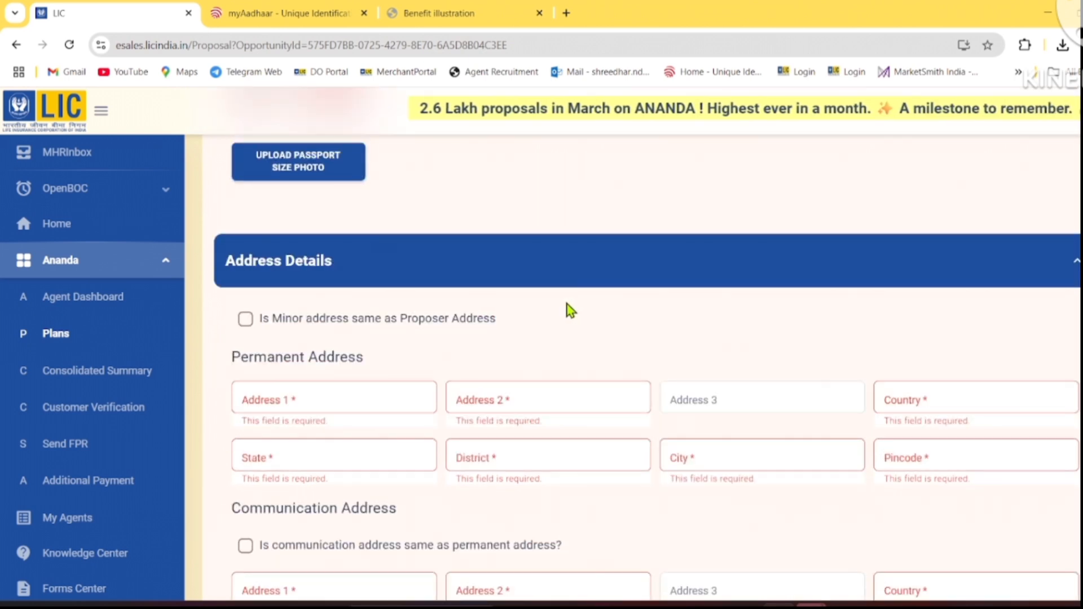
{"action": "left_click", "coordinate": [244, 320]}
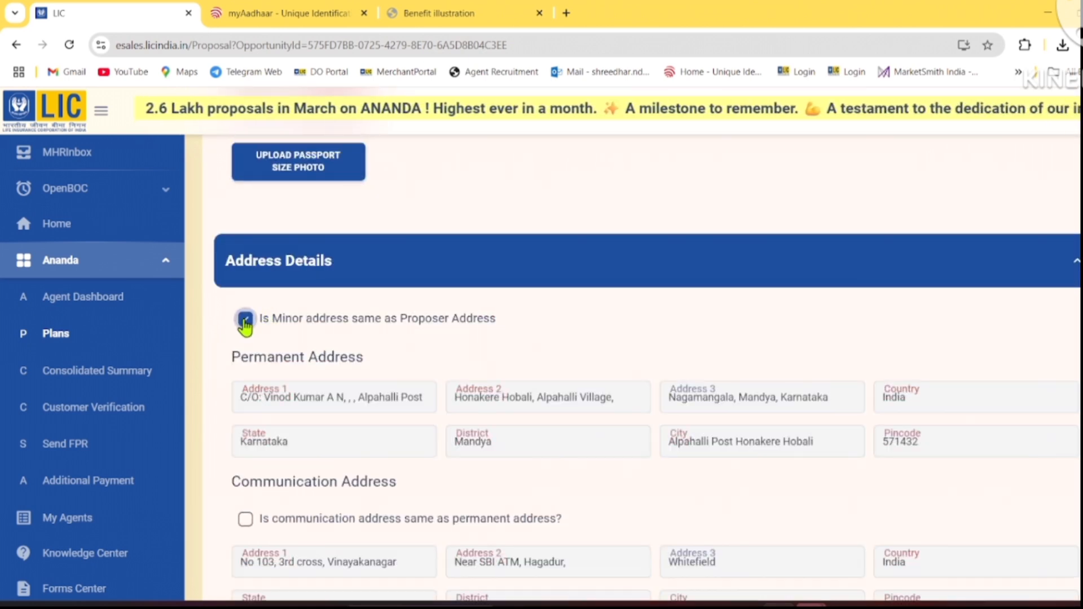
{"action": "scroll", "coordinate": [591, 327], "scroll_direction": "down", "scroll_amount": 1}
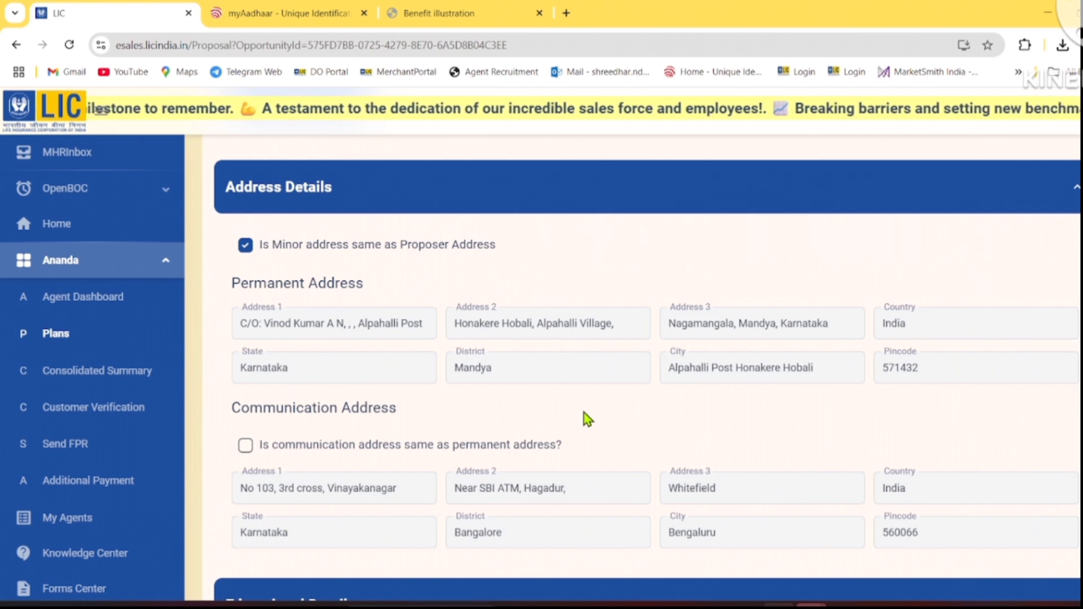
{"action": "scroll", "coordinate": [583, 411], "scroll_direction": "down", "scroll_amount": 1}
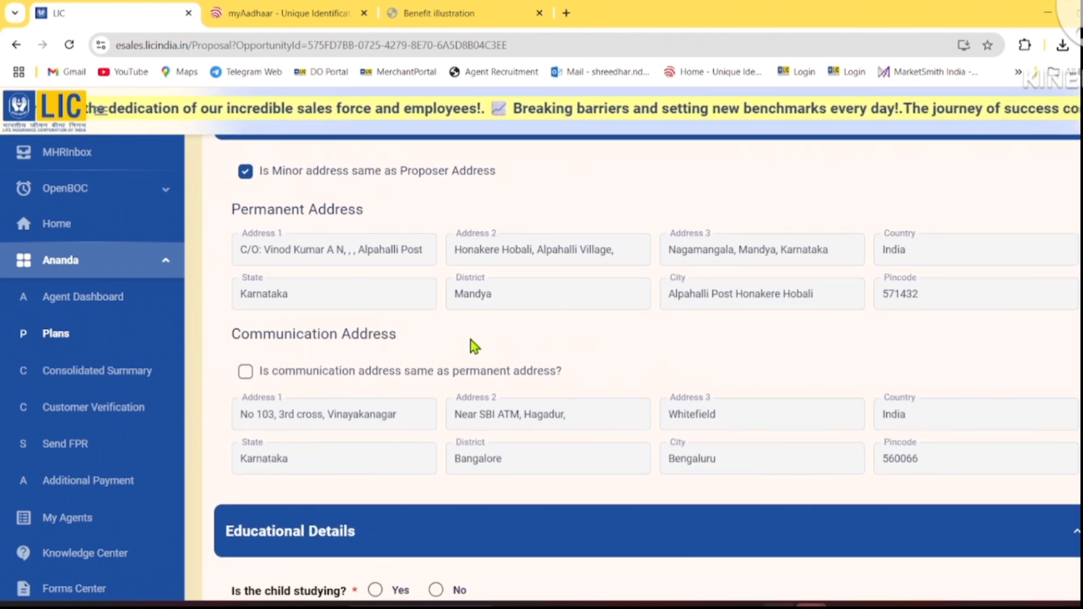
{"action": "scroll", "coordinate": [558, 330], "scroll_direction": "down", "scroll_amount": 3}
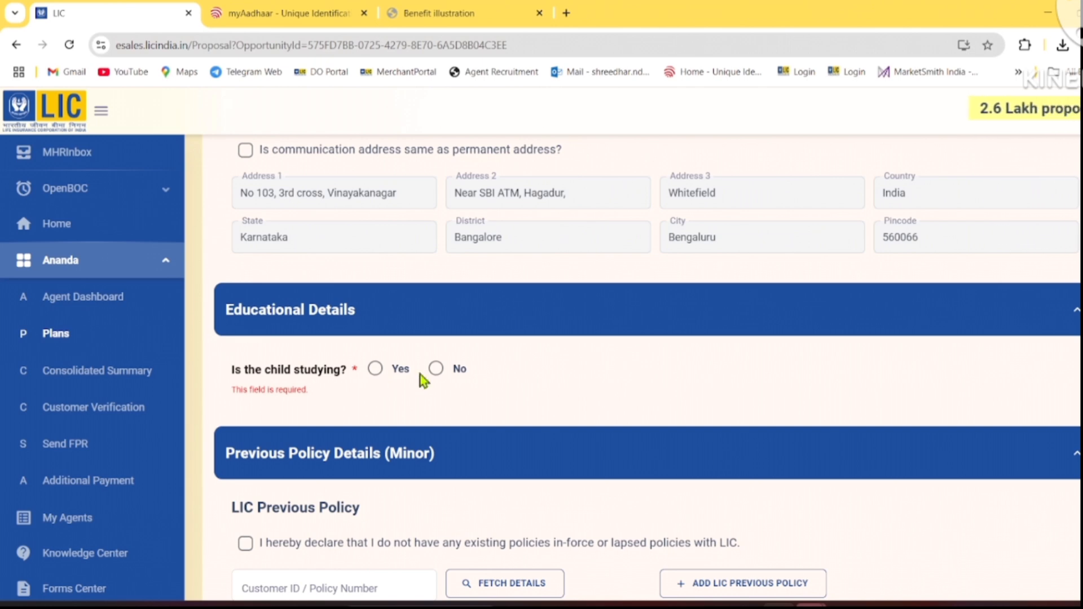
{"action": "left_click", "coordinate": [435, 368]}
Step: Tick the no-previous-policy declarations for the minor (LIC and other insurers) and for family members with LIC
{"action": "scroll", "coordinate": [566, 378], "scroll_direction": "down", "scroll_amount": 1}
{"action": "scroll", "coordinate": [565, 378], "scroll_direction": "down", "scroll_amount": 3}
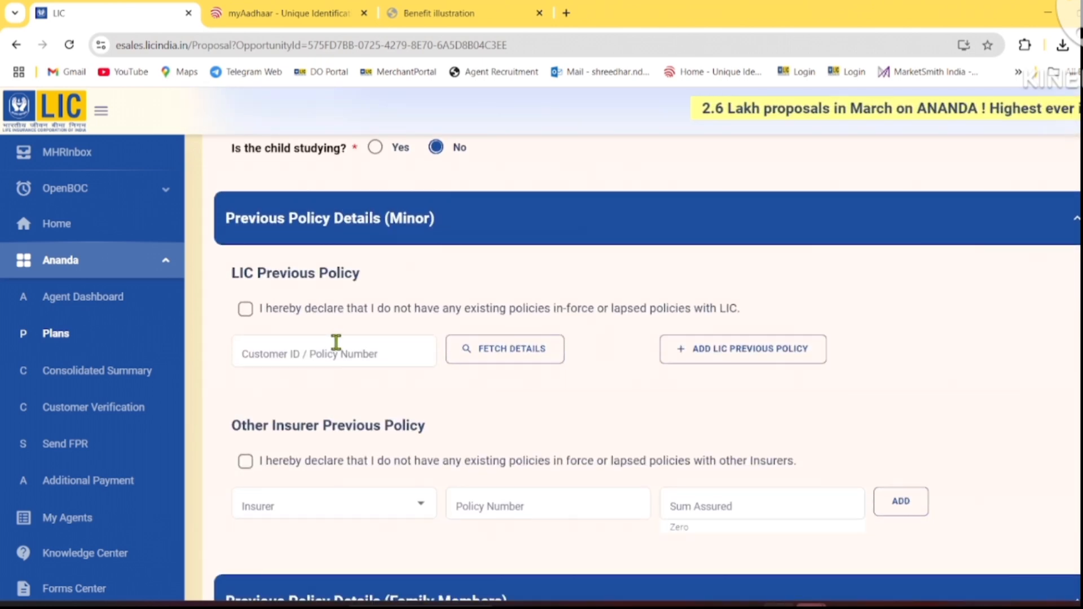
{"action": "left_click", "coordinate": [245, 309]}
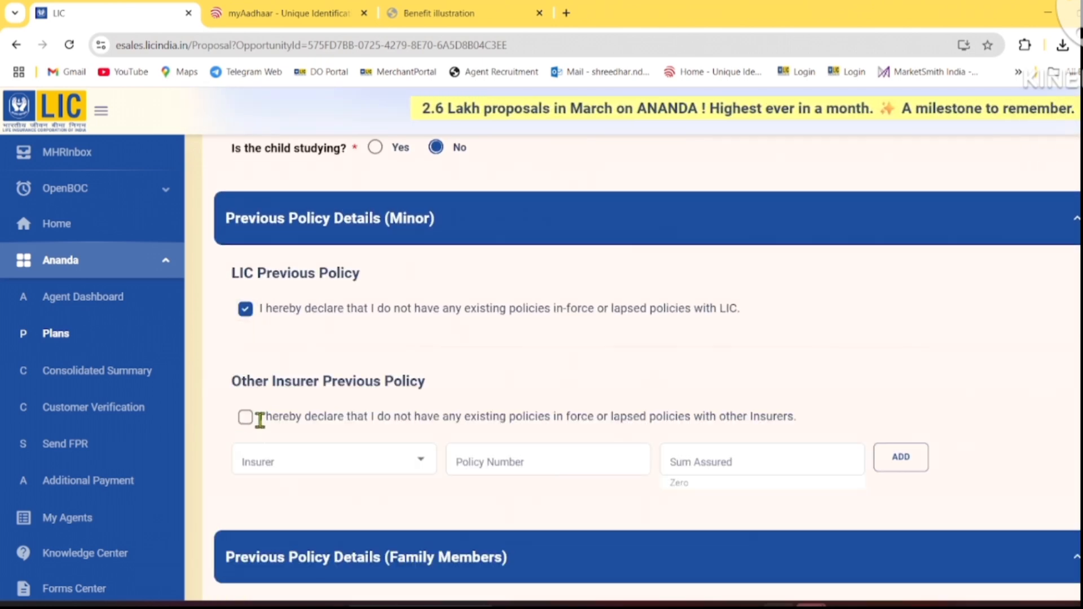
{"action": "left_click", "coordinate": [246, 418]}
{"action": "scroll", "coordinate": [717, 345], "scroll_direction": "down", "scroll_amount": 5}
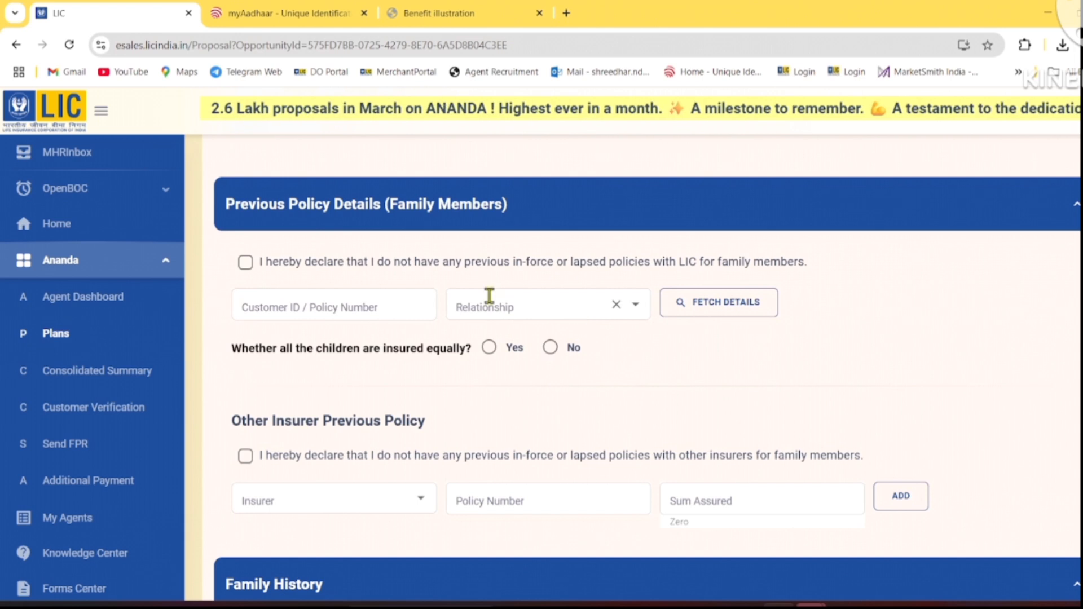
{"action": "left_click", "coordinate": [245, 264]}
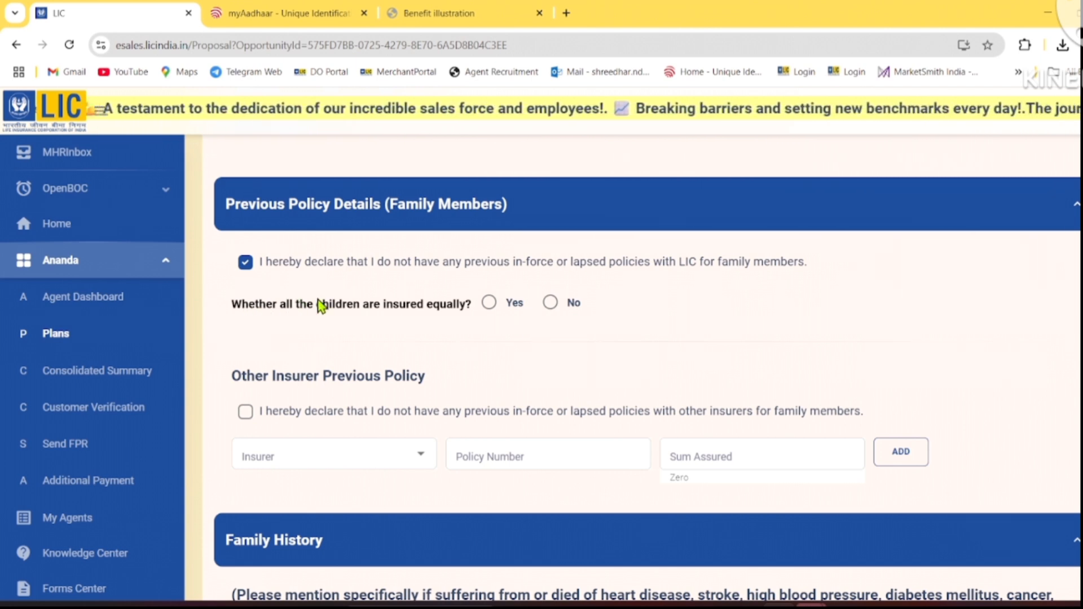
Step: Confirm all children are insured equally and declare no other-insurer policies for family members
{"action": "left_click", "coordinate": [487, 302]}
{"action": "scroll", "coordinate": [394, 355], "scroll_direction": "down", "scroll_amount": 1}
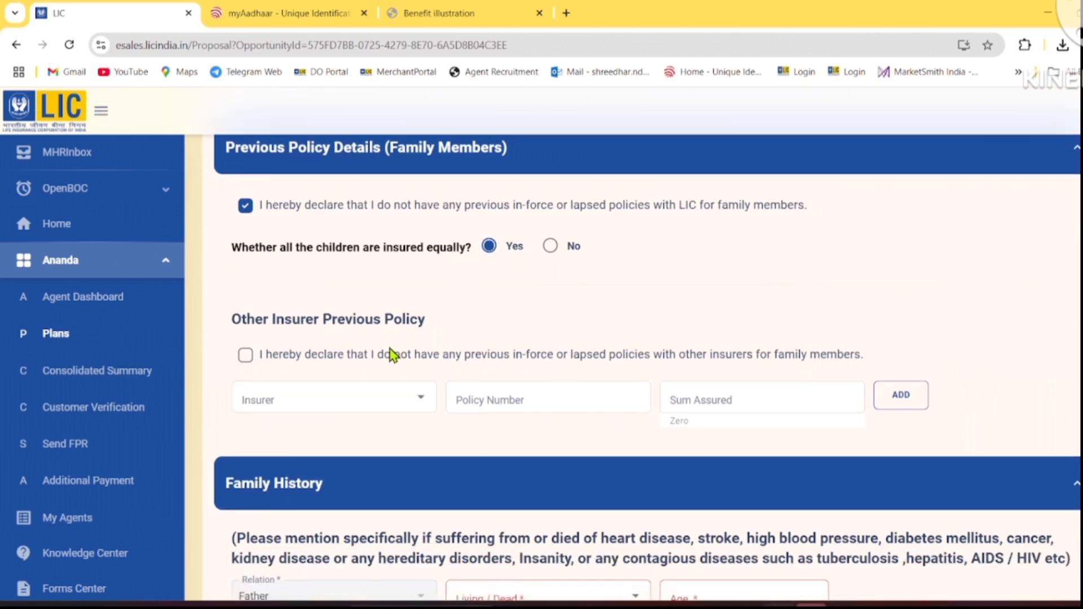
{"action": "left_click", "coordinate": [244, 337]}
{"action": "scroll", "coordinate": [614, 333], "scroll_direction": "down", "scroll_amount": 3}
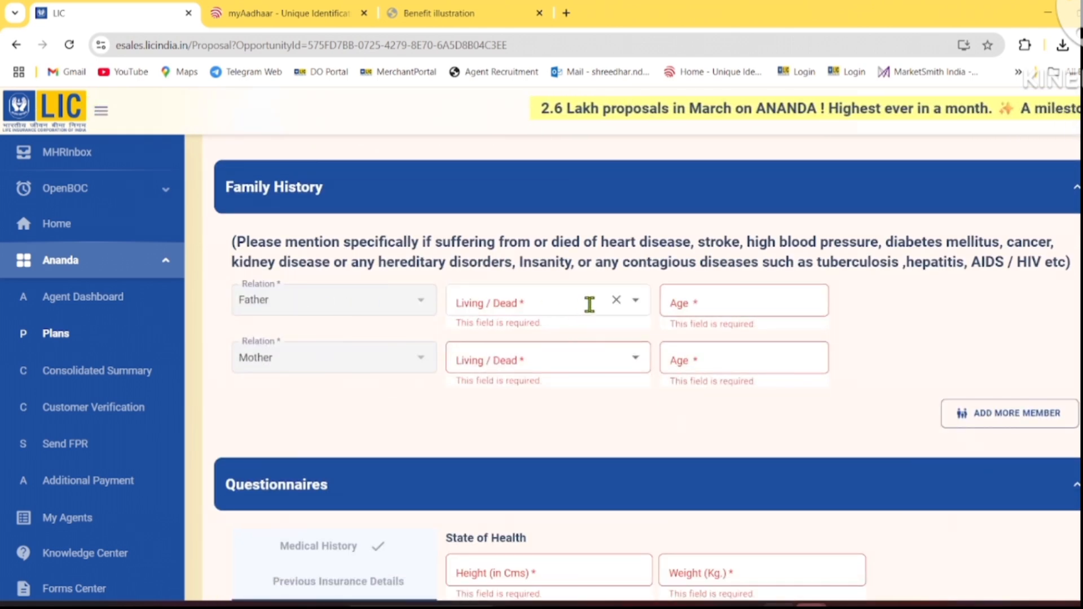
Step: Record the father as living aged 36 and the mother as living aged 31 in Good health, then add another member row
{"action": "left_click", "coordinate": [590, 305]}
{"action": "left_click", "coordinate": [526, 346]}
{"action": "left_click", "coordinate": [713, 305]}
{"action": "type", "text": "3"}
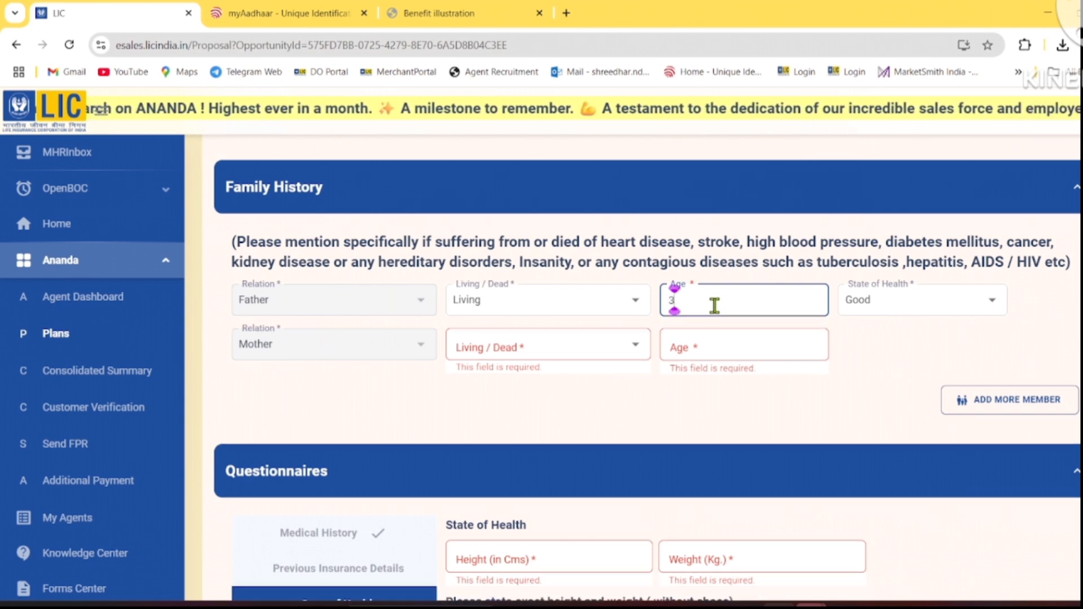
{"action": "type", "text": "6"}
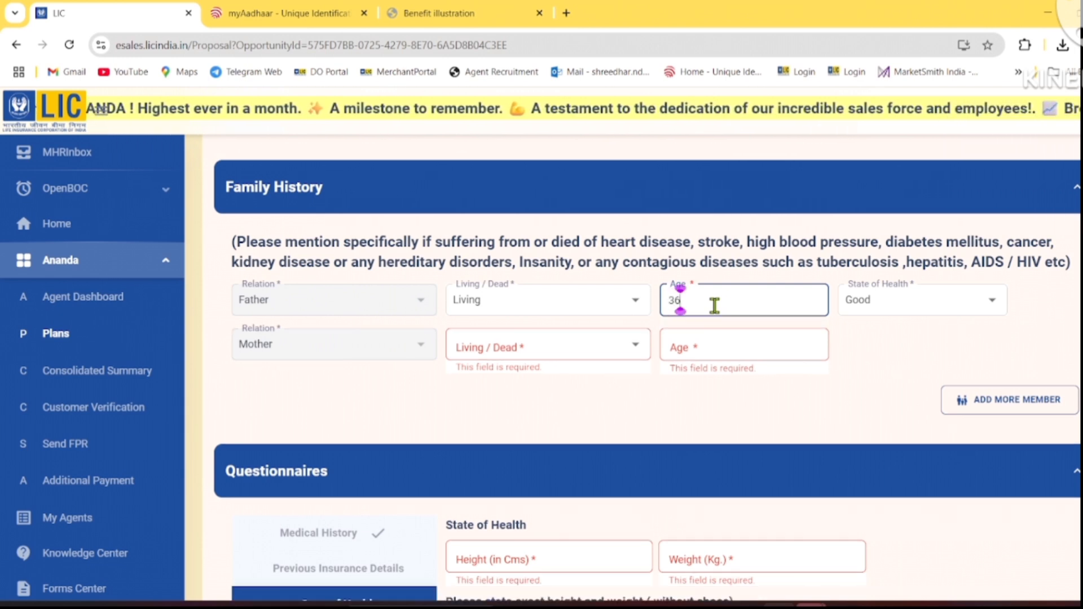
{"action": "left_click", "coordinate": [496, 350]}
{"action": "left_click", "coordinate": [480, 394]}
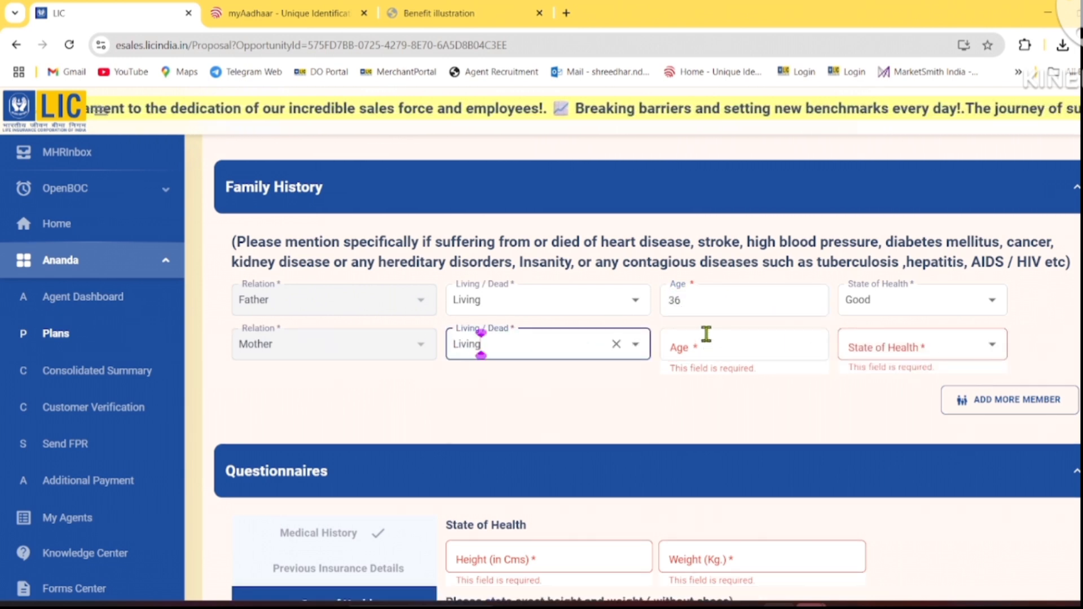
{"action": "left_click", "coordinate": [706, 333]}
{"action": "type", "text": "3"}
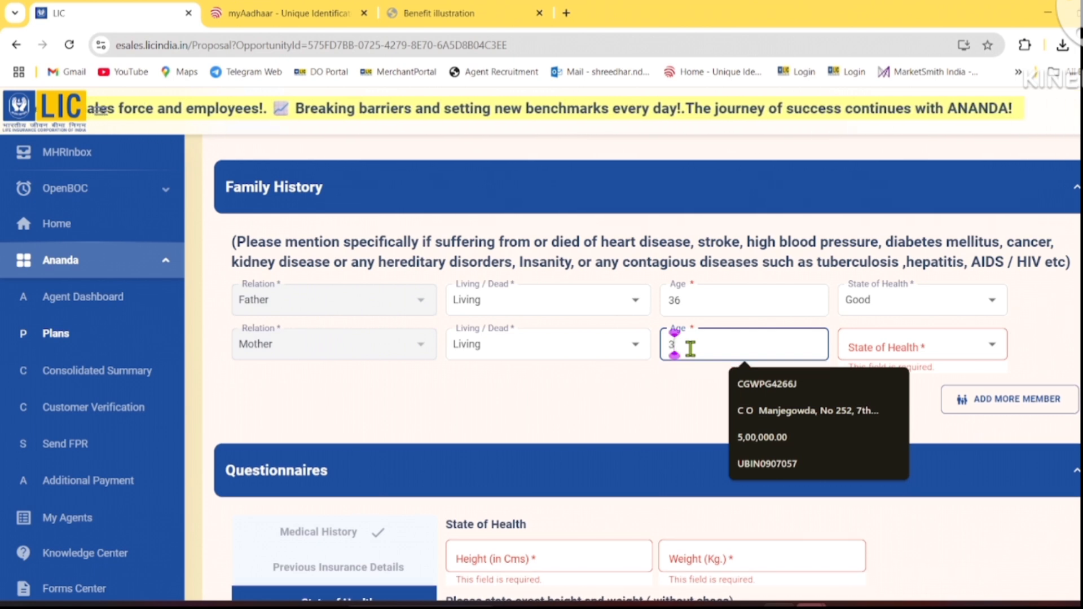
{"action": "type", "text": "1"}
{"action": "left_click", "coordinate": [854, 346]}
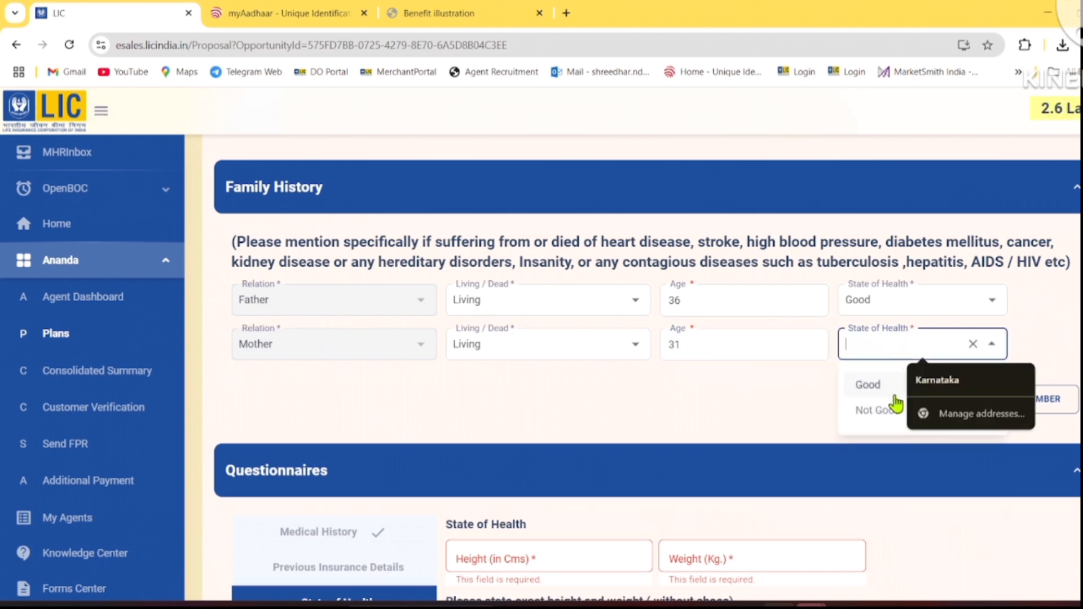
{"action": "left_click", "coordinate": [869, 384]}
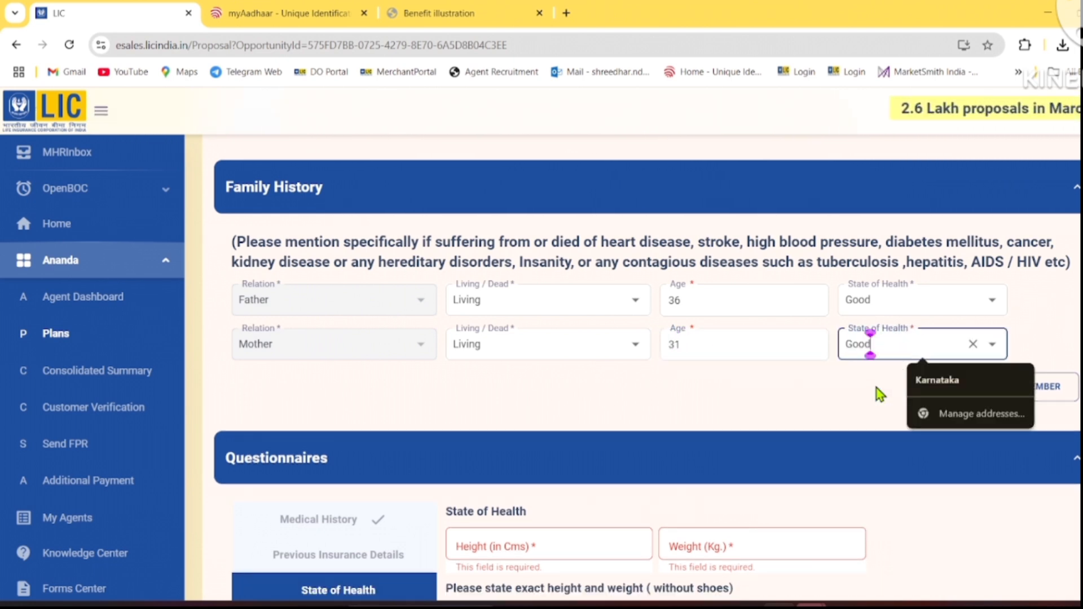
{"action": "left_click", "coordinate": [1058, 394]}
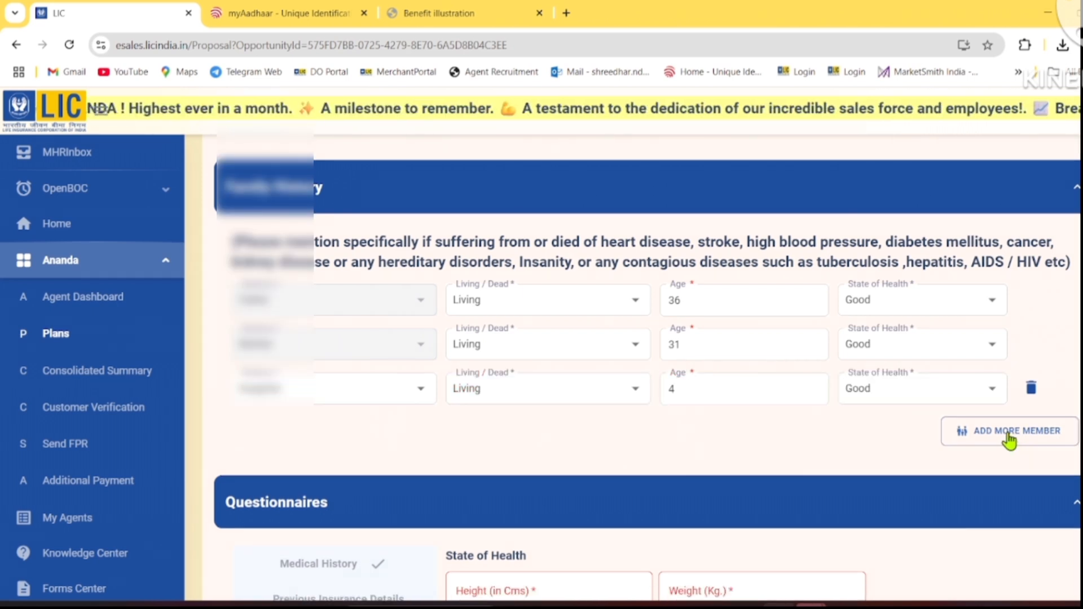
Step: Enter the child's height 67 cm and weight 8 kg, then proceed and open Settlement Option
{"action": "scroll", "coordinate": [747, 463], "scroll_direction": "down", "scroll_amount": 3}
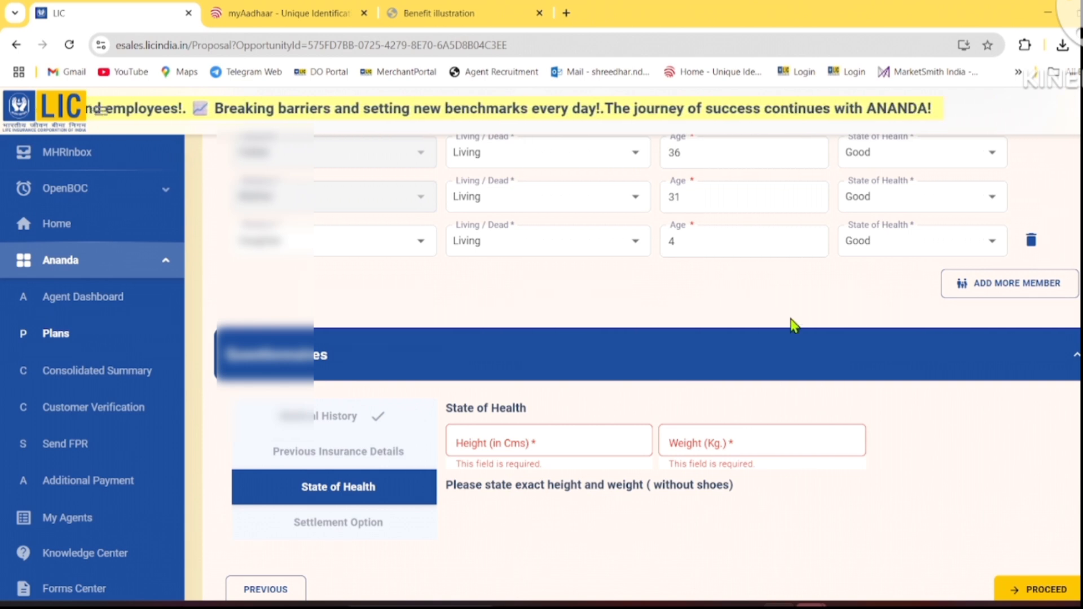
{"action": "scroll", "coordinate": [834, 335], "scroll_direction": "down", "scroll_amount": 1}
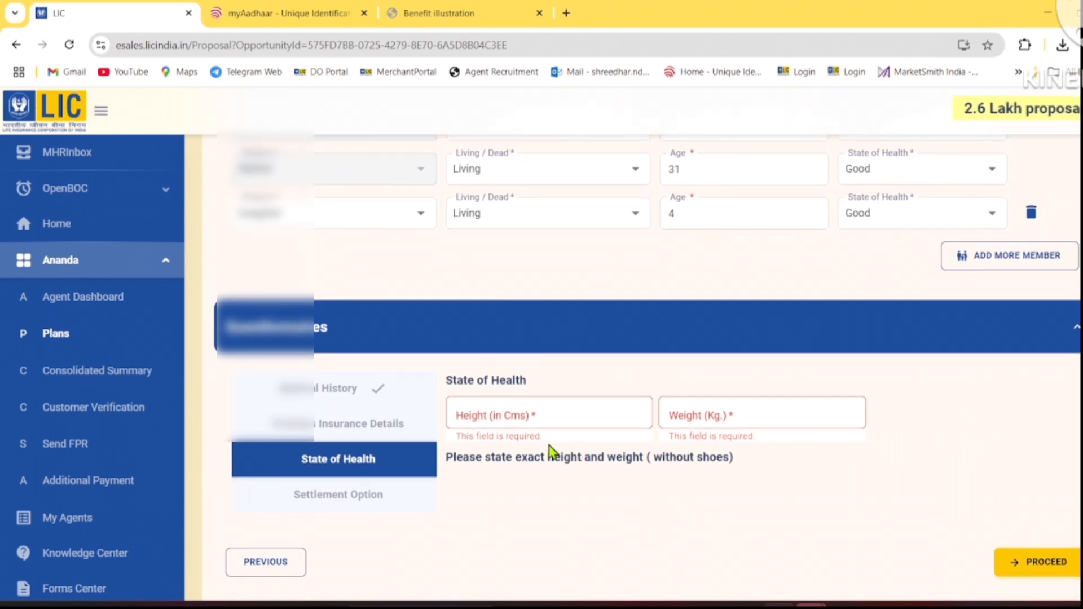
{"action": "left_click", "coordinate": [473, 415]}
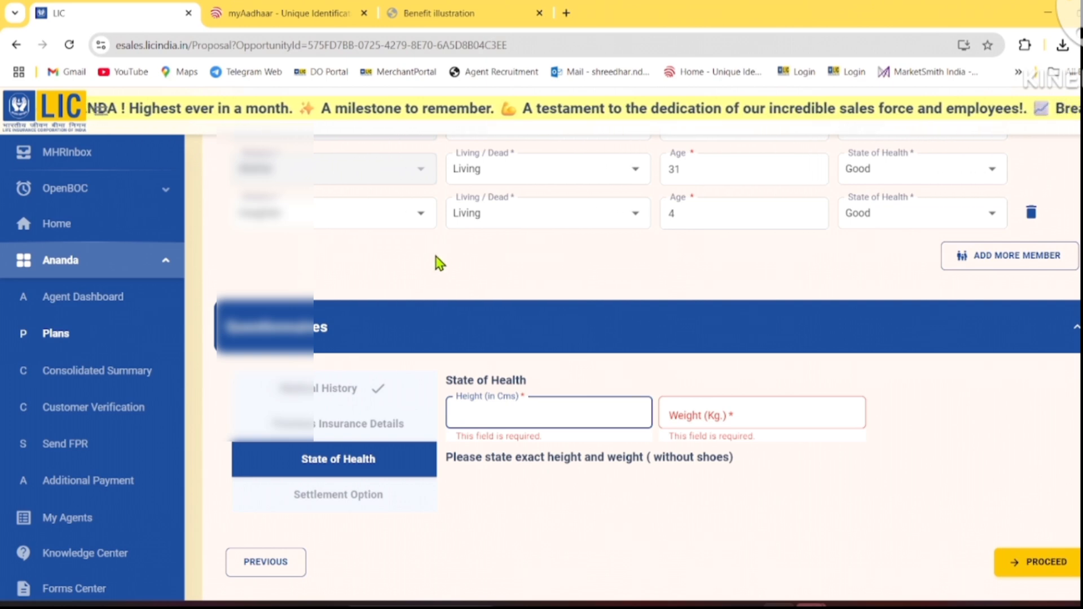
{"action": "scroll", "coordinate": [604, 345], "scroll_direction": "up", "scroll_amount": 5}
{"action": "scroll", "coordinate": [617, 350], "scroll_direction": "down", "scroll_amount": 5}
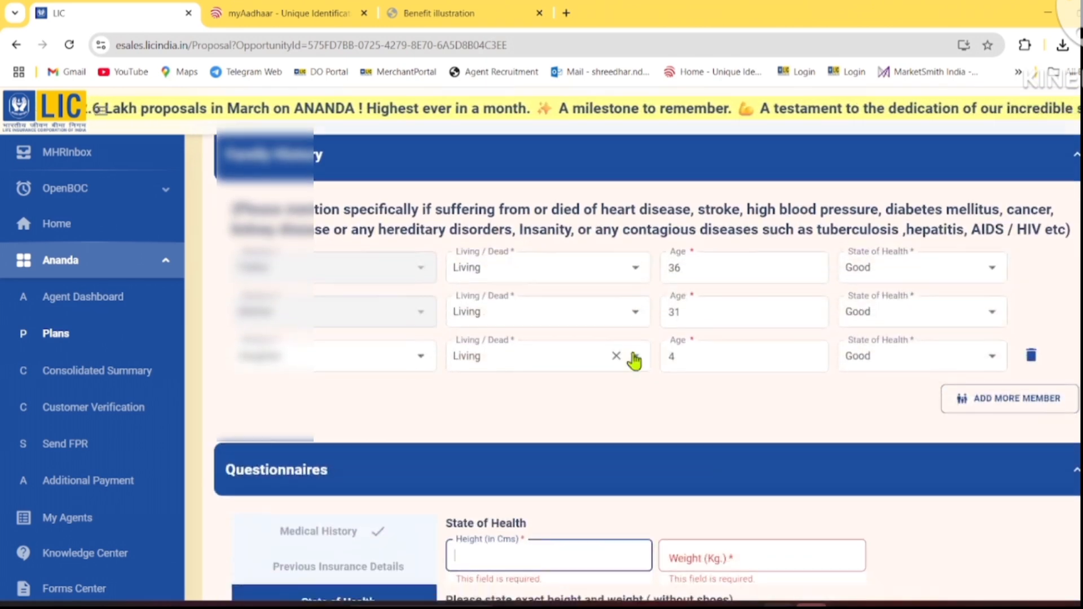
{"action": "type", "text": "67"}
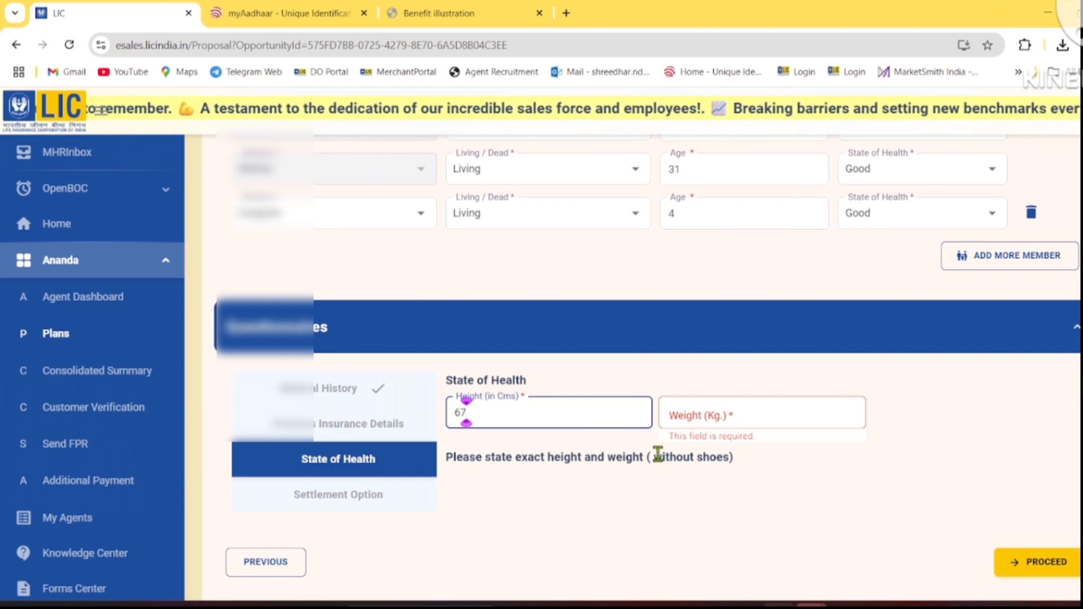
{"action": "left_click", "coordinate": [708, 418]}
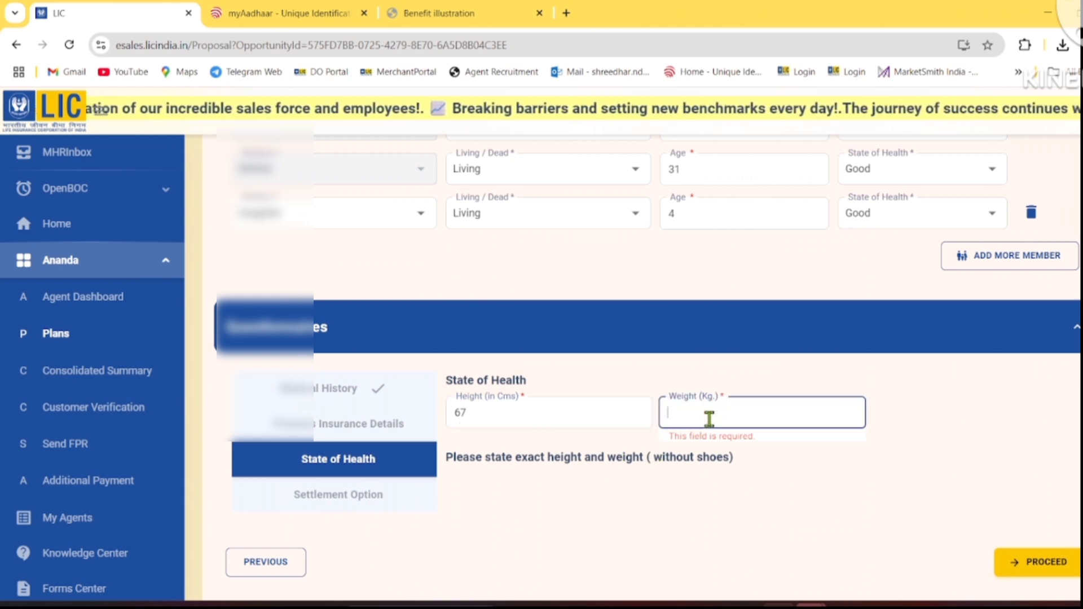
{"action": "type", "text": "8"}
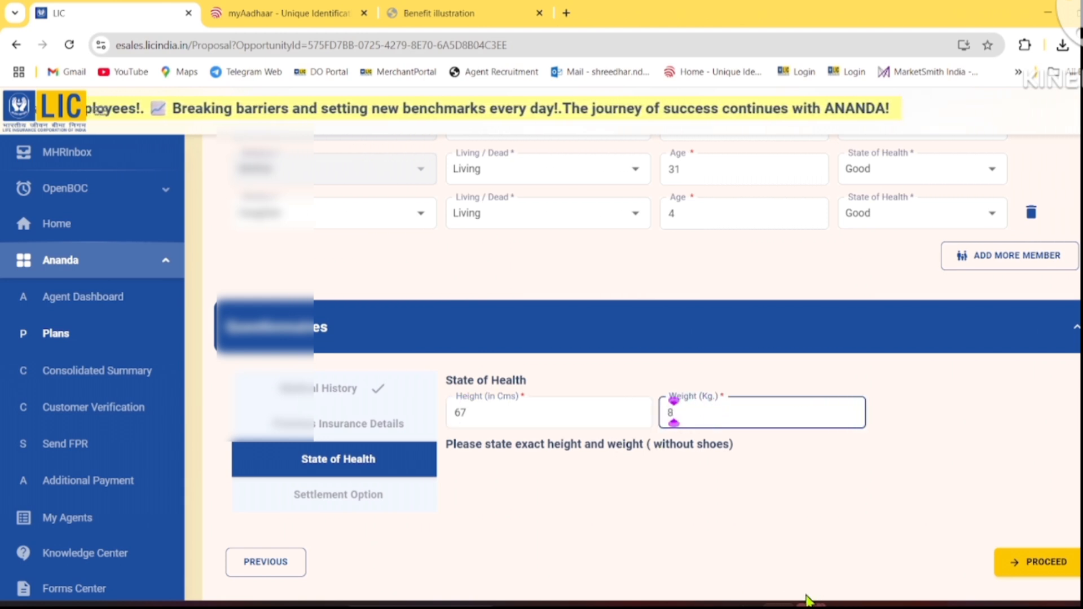
{"action": "left_click", "coordinate": [1038, 562]}
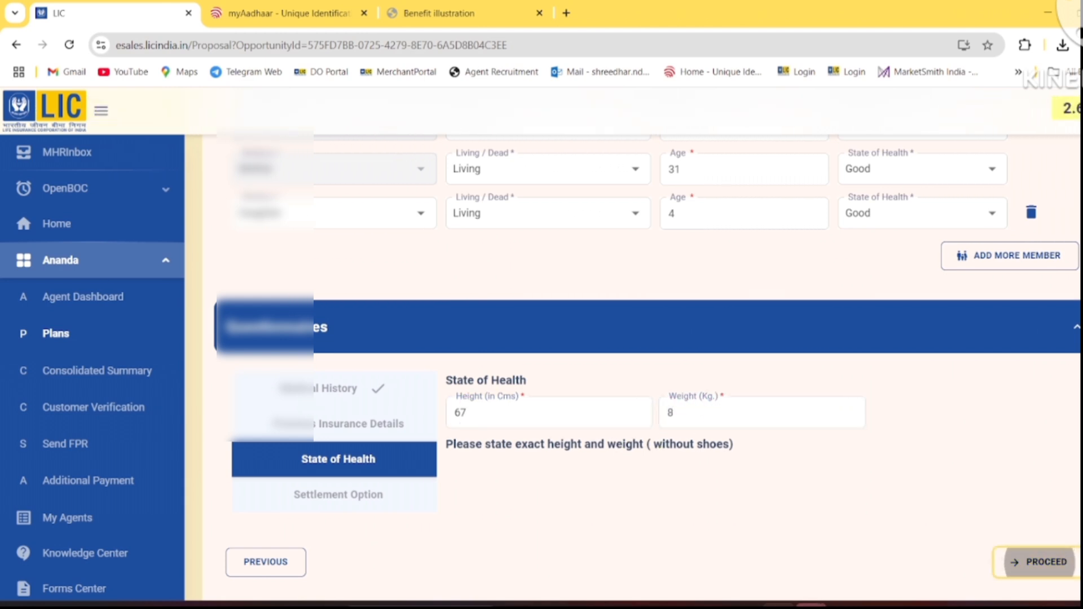
{"action": "left_click", "coordinate": [350, 501]}
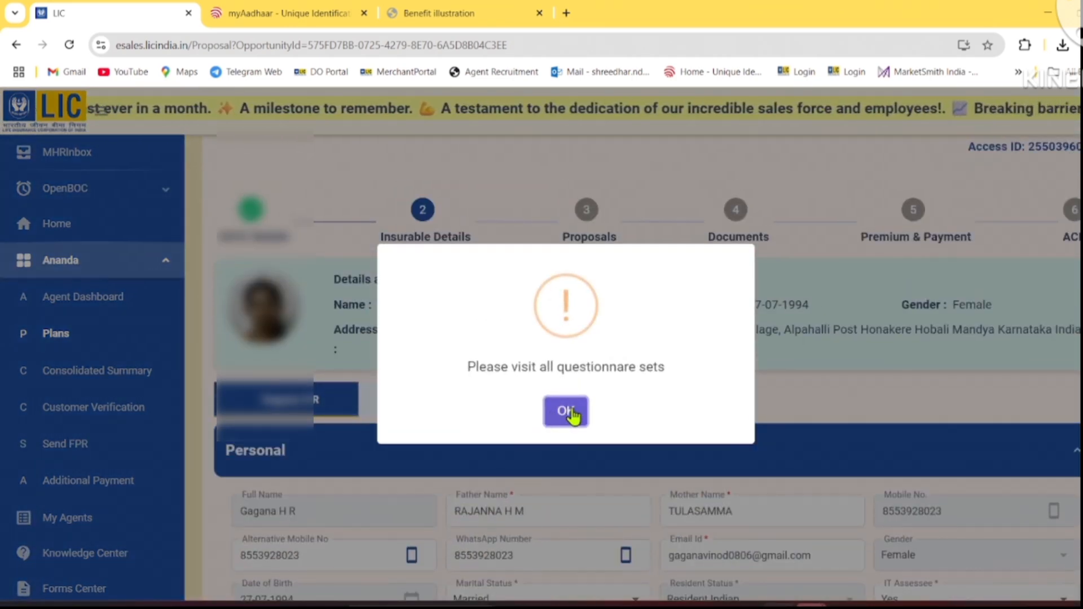
Step: Dismiss the alert, revisit the minor's Previous Insurance and State of Health answers, and proceed to review
{"action": "left_click", "coordinate": [567, 412]}
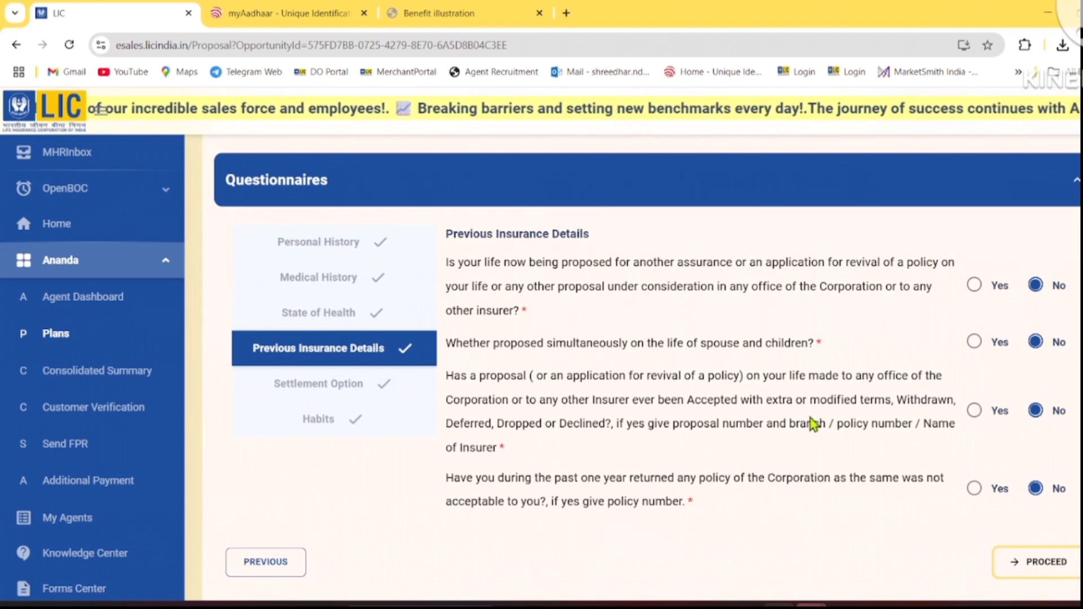
{"action": "scroll", "coordinate": [457, 428], "scroll_direction": "up", "scroll_amount": 4}
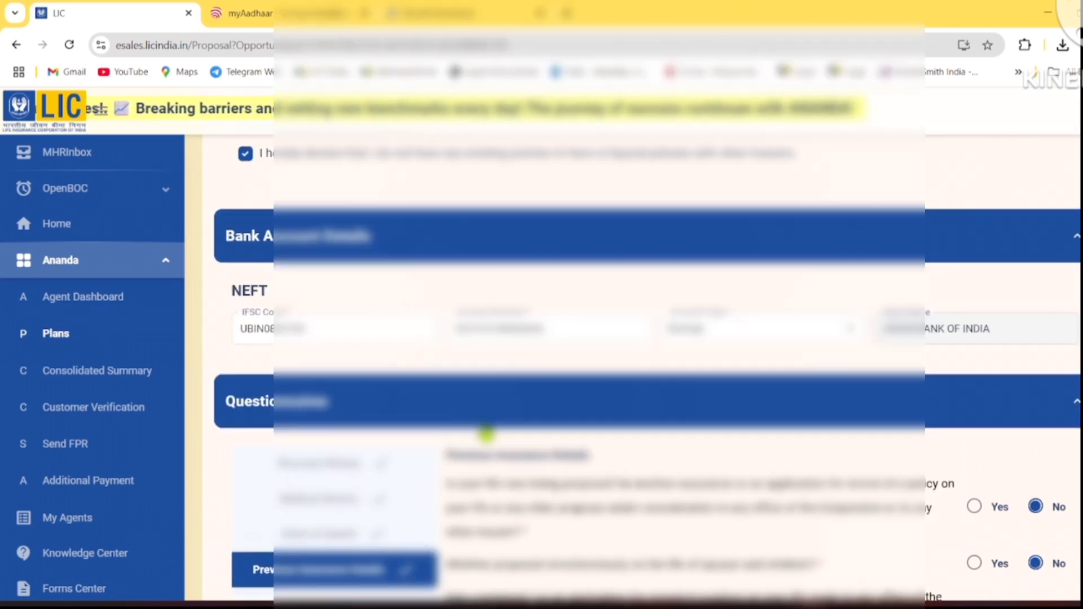
{"action": "scroll", "coordinate": [487, 433], "scroll_direction": "up", "scroll_amount": 10}
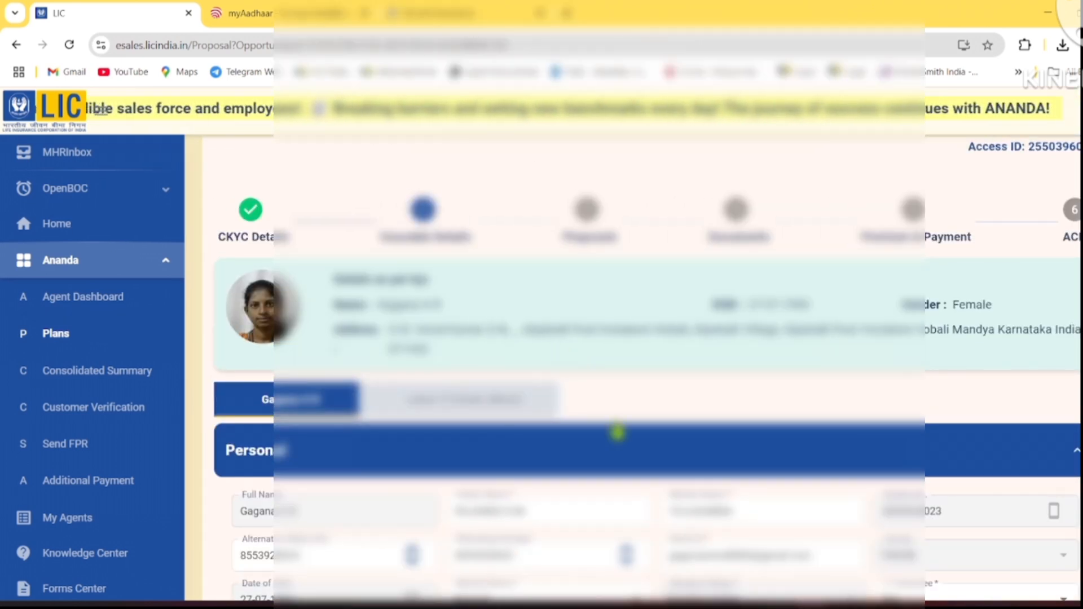
{"action": "left_click", "coordinate": [544, 389]}
{"action": "scroll", "coordinate": [626, 394], "scroll_direction": "down", "scroll_amount": 5}
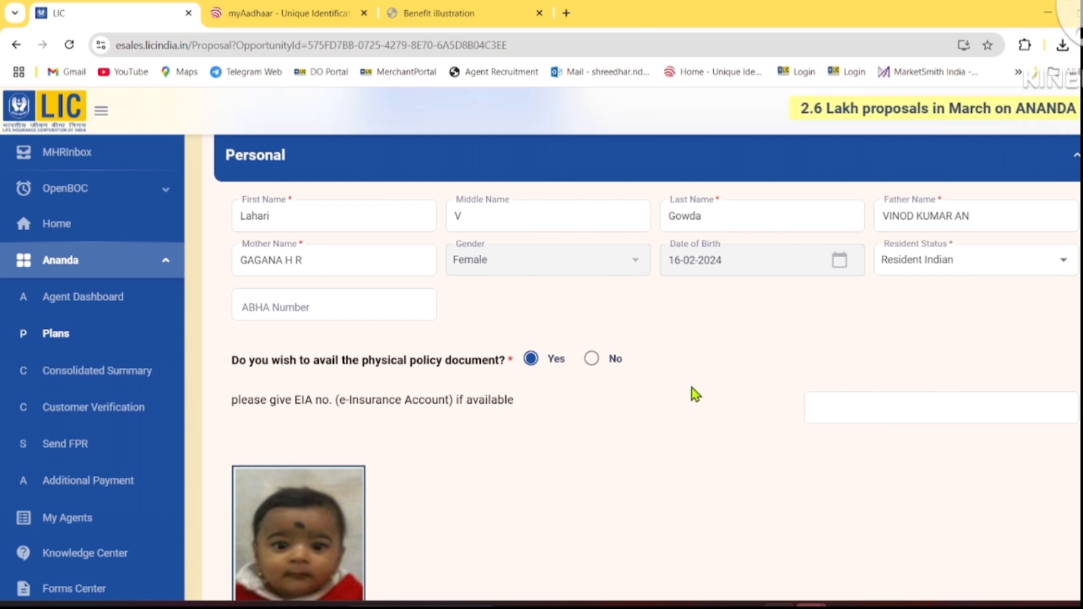
{"action": "scroll", "coordinate": [692, 388], "scroll_direction": "down", "scroll_amount": 4}
{"action": "scroll", "coordinate": [691, 388], "scroll_direction": "down", "scroll_amount": 15}
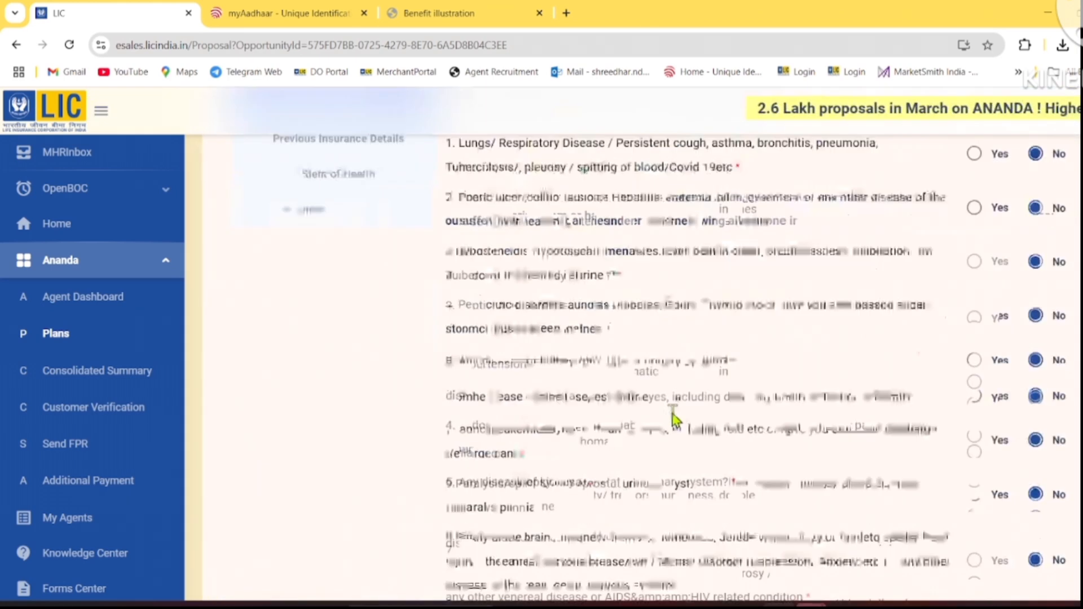
{"action": "scroll", "coordinate": [626, 403], "scroll_direction": "up", "scroll_amount": 4}
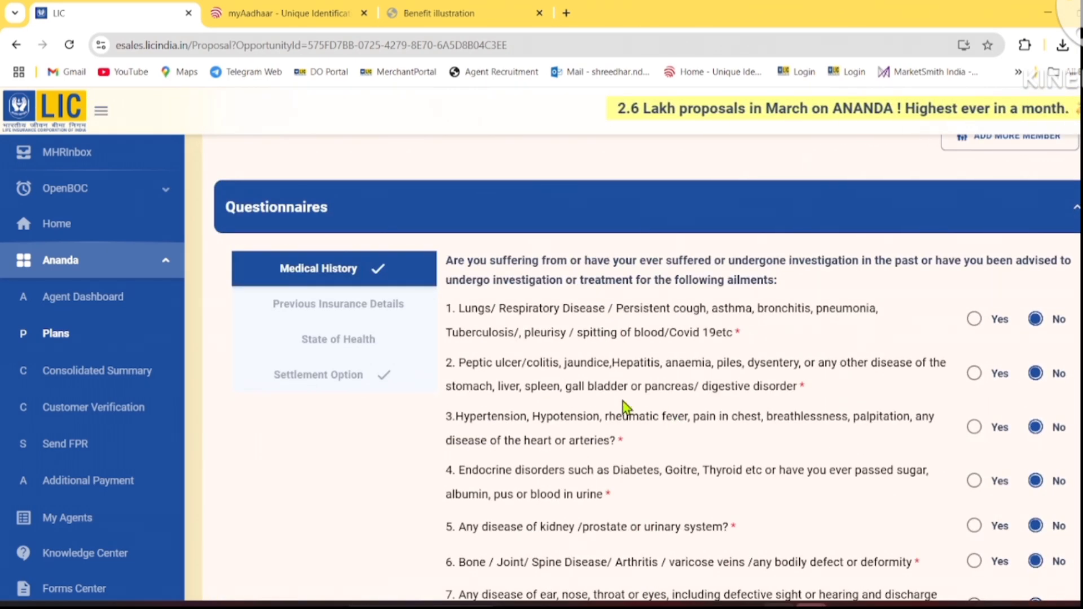
{"action": "left_click", "coordinate": [358, 308]}
{"action": "scroll", "coordinate": [790, 386], "scroll_direction": "down", "scroll_amount": 1}
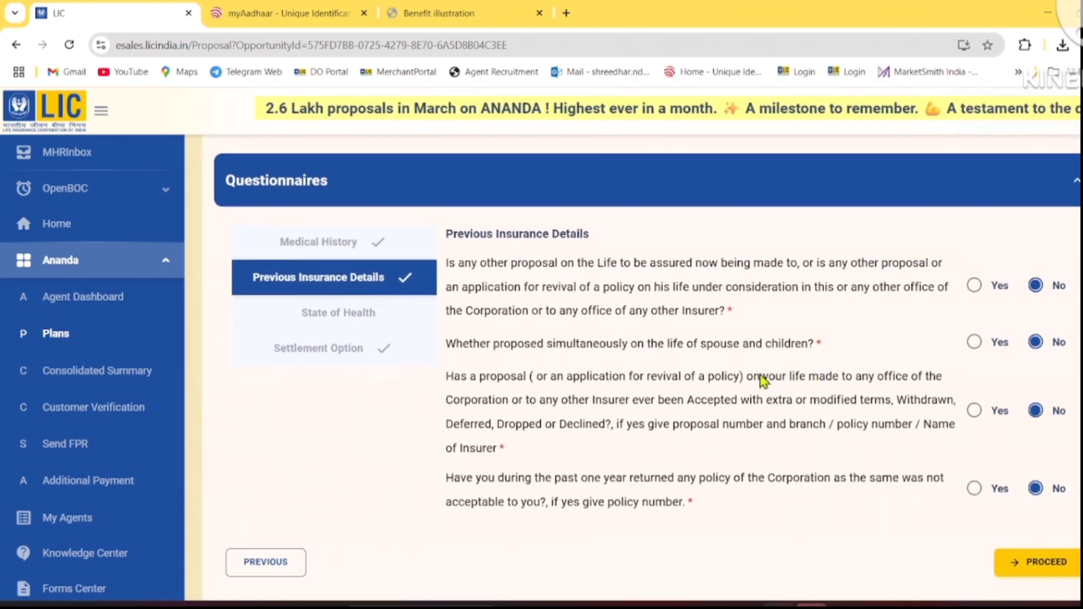
{"action": "left_click", "coordinate": [338, 316]}
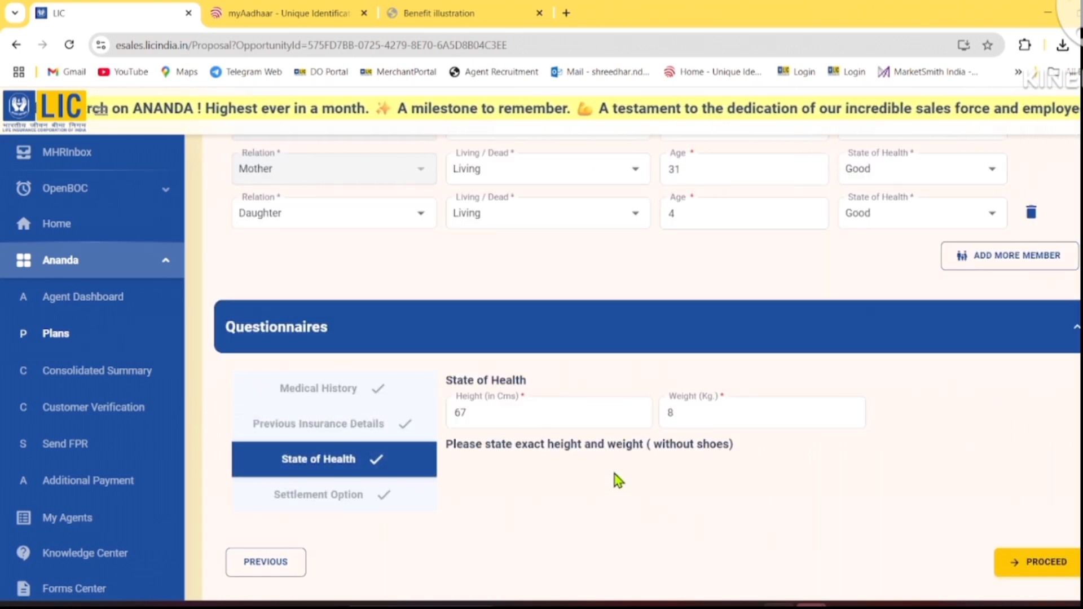
{"action": "left_click", "coordinate": [1050, 562]}
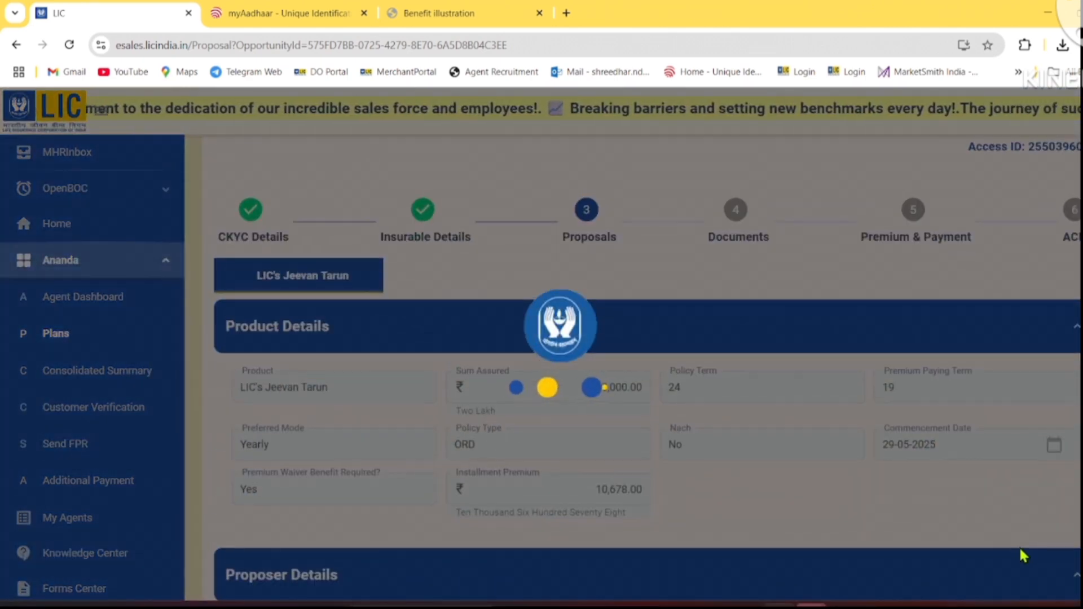
Step: Save the Jeevan Tarun proposal from the bottom of the review page and acknowledge the success message
{"action": "scroll", "coordinate": [716, 472], "scroll_direction": "down", "scroll_amount": 20}
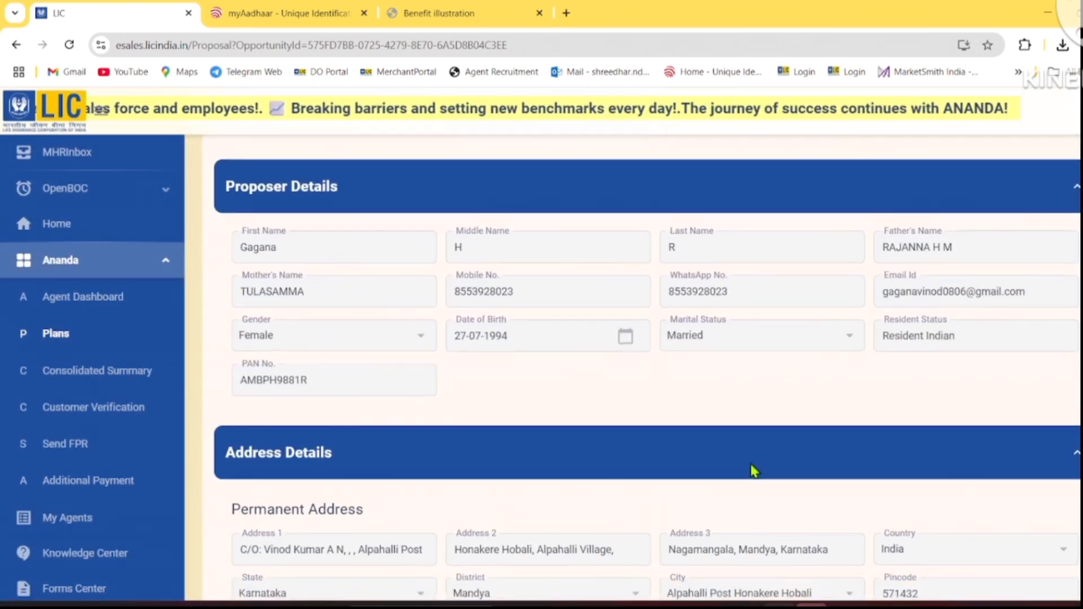
{"action": "scroll", "coordinate": [766, 454], "scroll_direction": "down", "scroll_amount": 10}
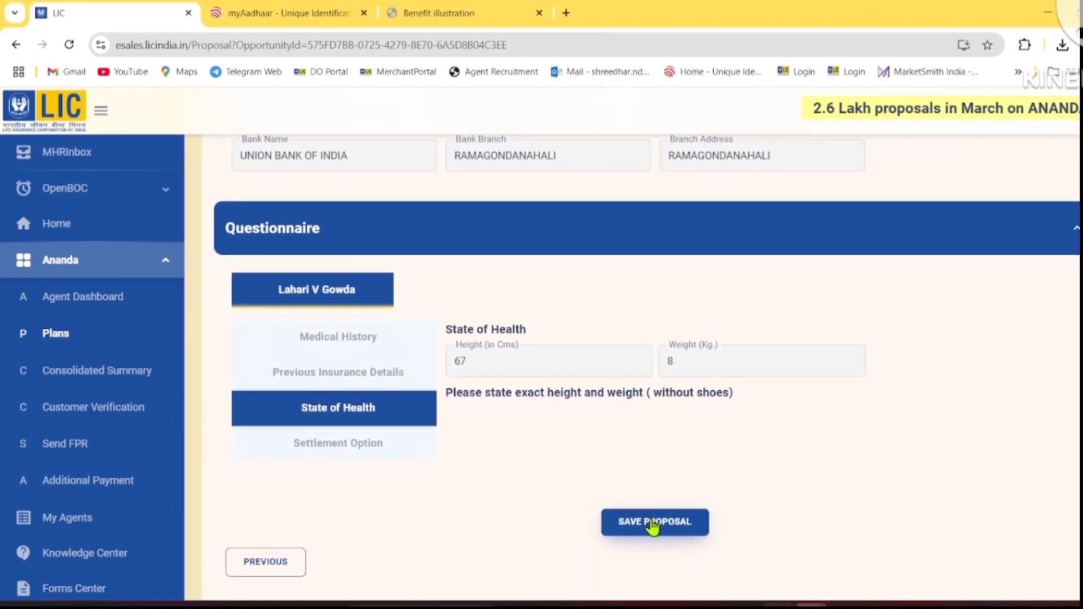
{"action": "left_click", "coordinate": [652, 523]}
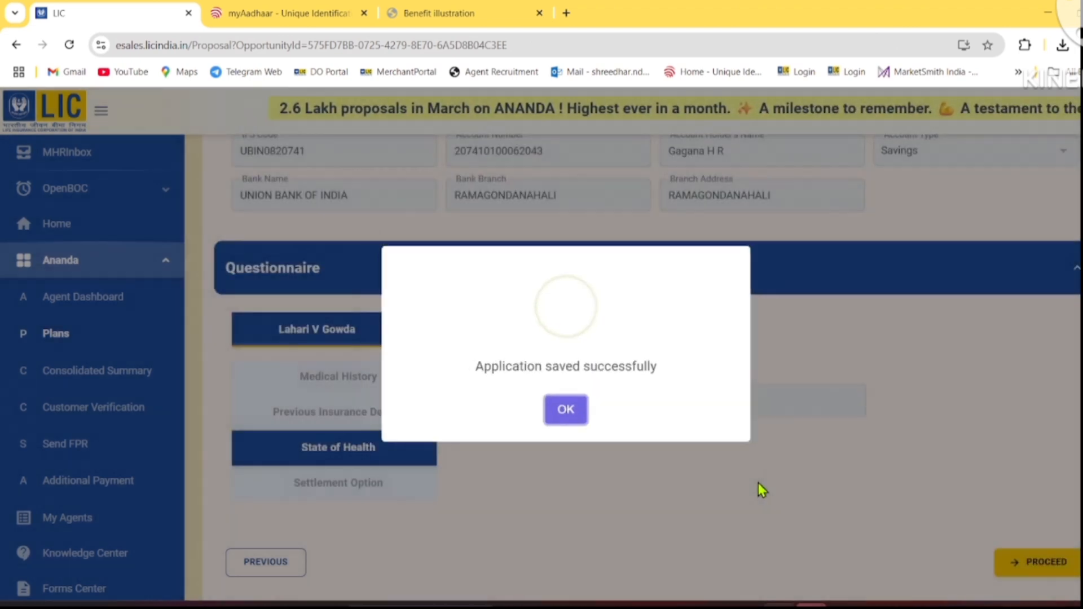
{"action": "left_click", "coordinate": [567, 411]}
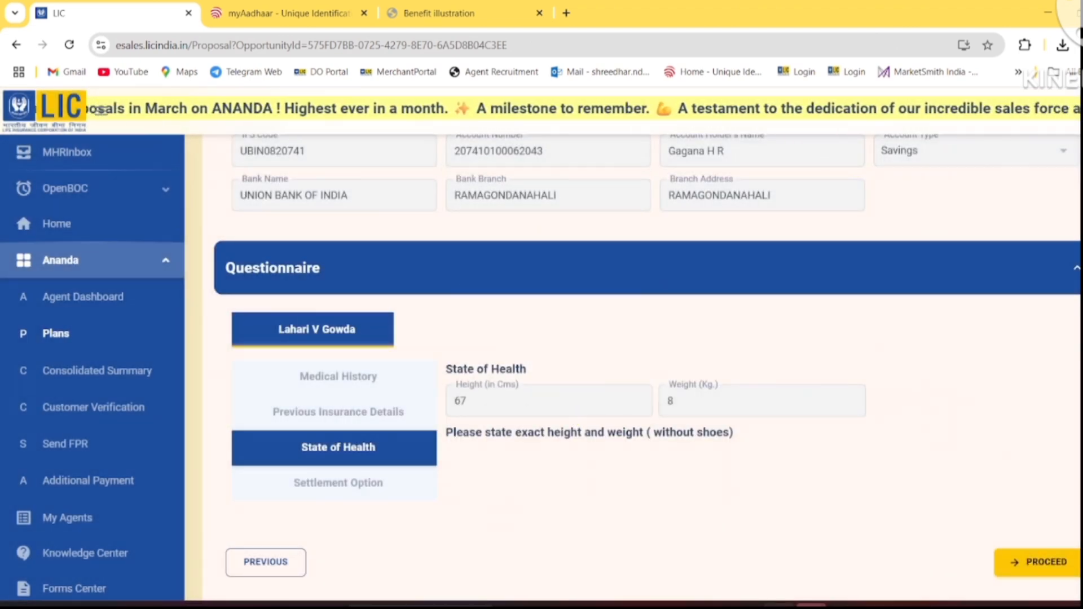
Step: Choose Aadhar Card as address proof, attach the proposer's Aadhar PDF, and upload the child's birth certificate
{"action": "left_click", "coordinate": [1040, 562]}
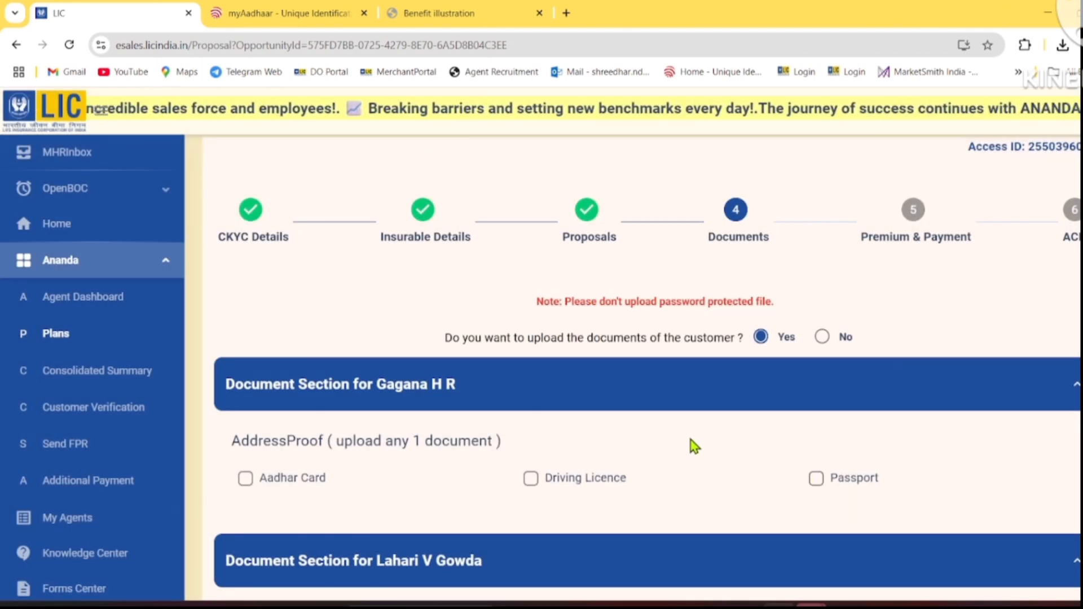
{"action": "scroll", "coordinate": [694, 445], "scroll_direction": "down", "scroll_amount": 3}
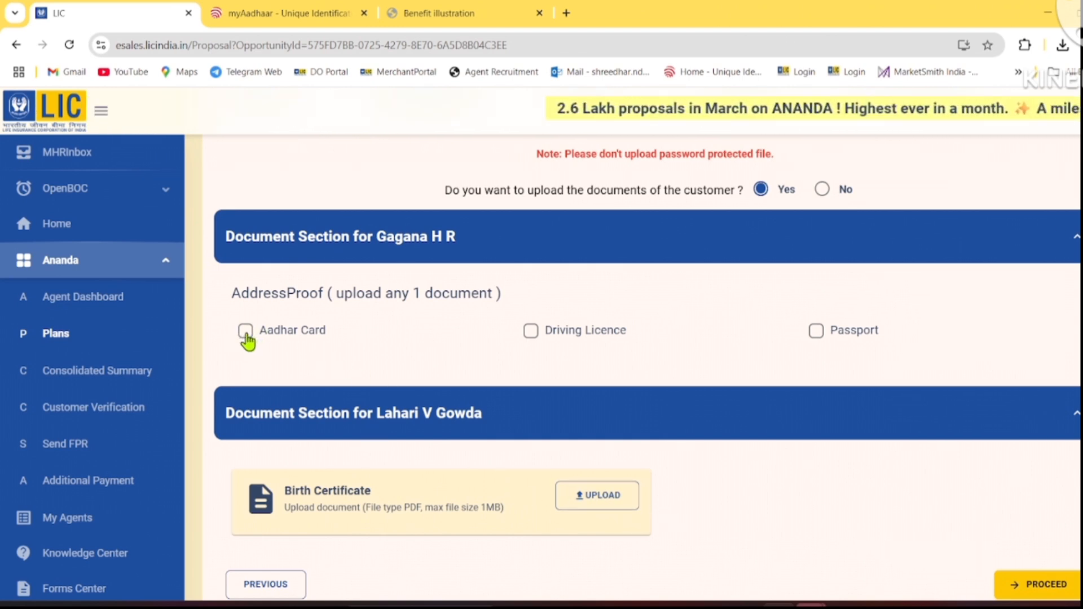
{"action": "left_click", "coordinate": [246, 333]}
{"action": "scroll", "coordinate": [648, 372], "scroll_direction": "down", "scroll_amount": 2}
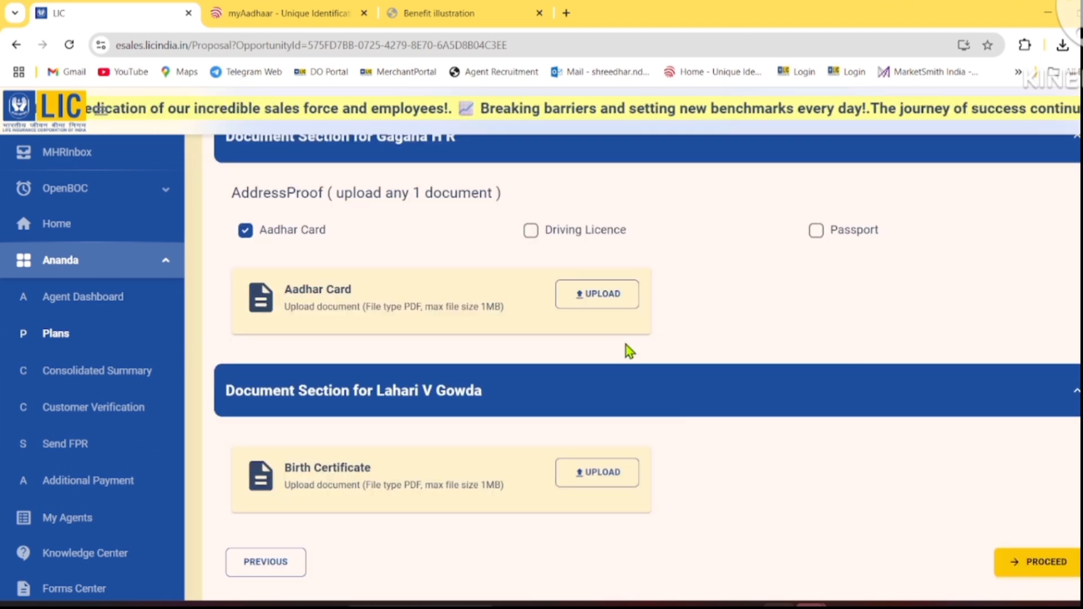
{"action": "left_click", "coordinate": [596, 302]}
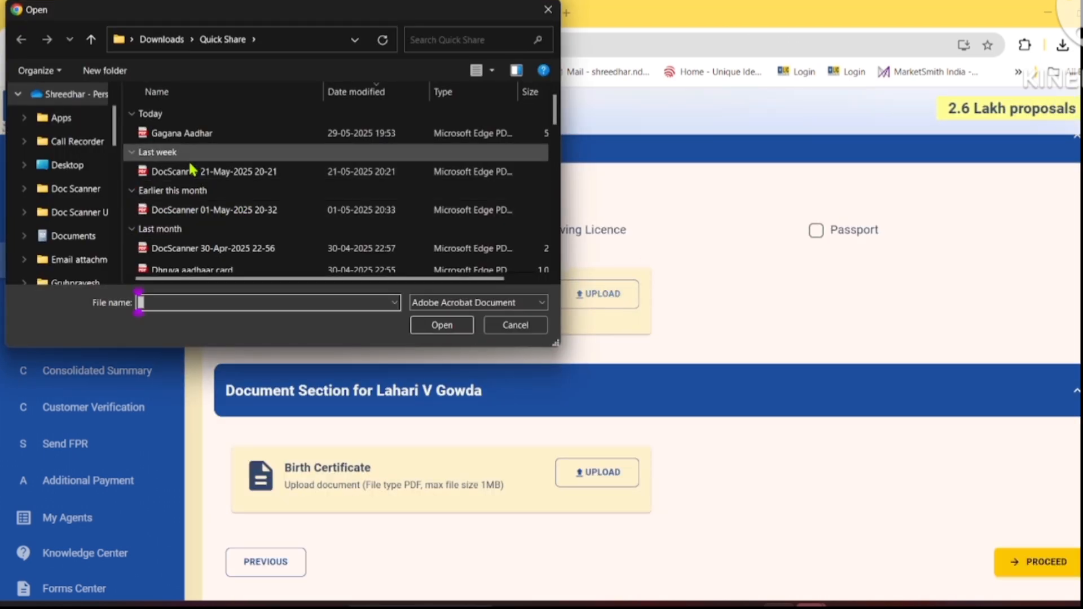
{"action": "double_click", "coordinate": [205, 135]}
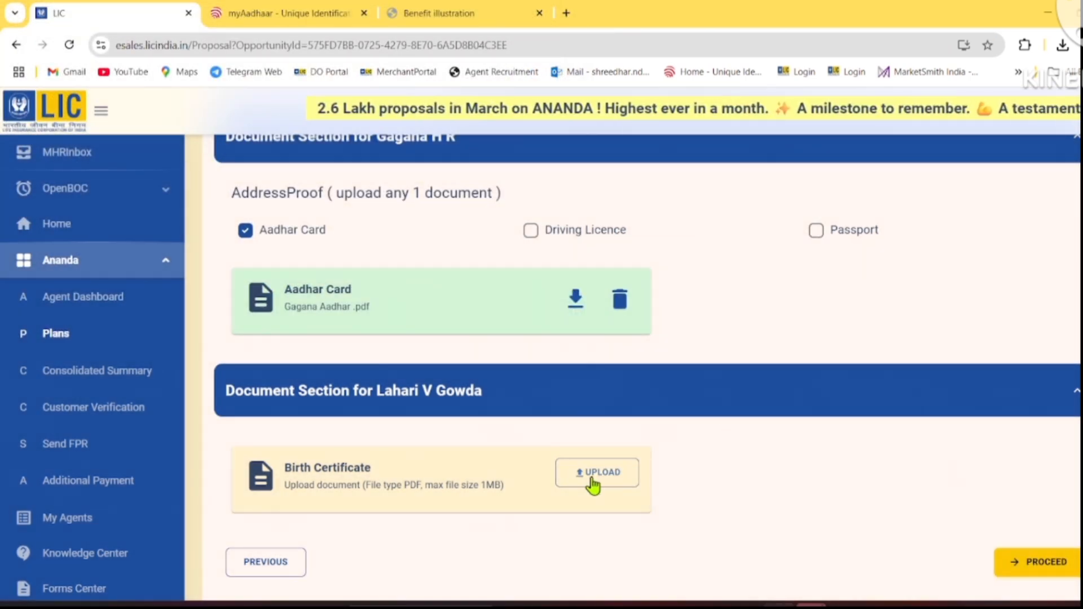
{"action": "left_click", "coordinate": [605, 477]}
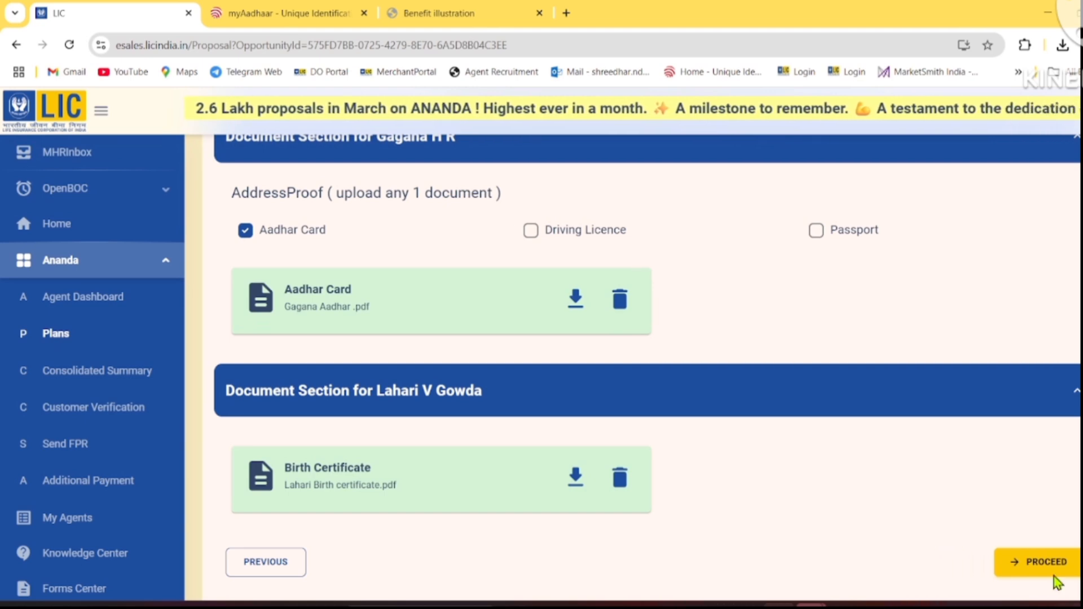
Step: Choose Online Payment for the ₹11,159.00 premium and continue to the ACR form step
{"action": "left_click", "coordinate": [1040, 564]}
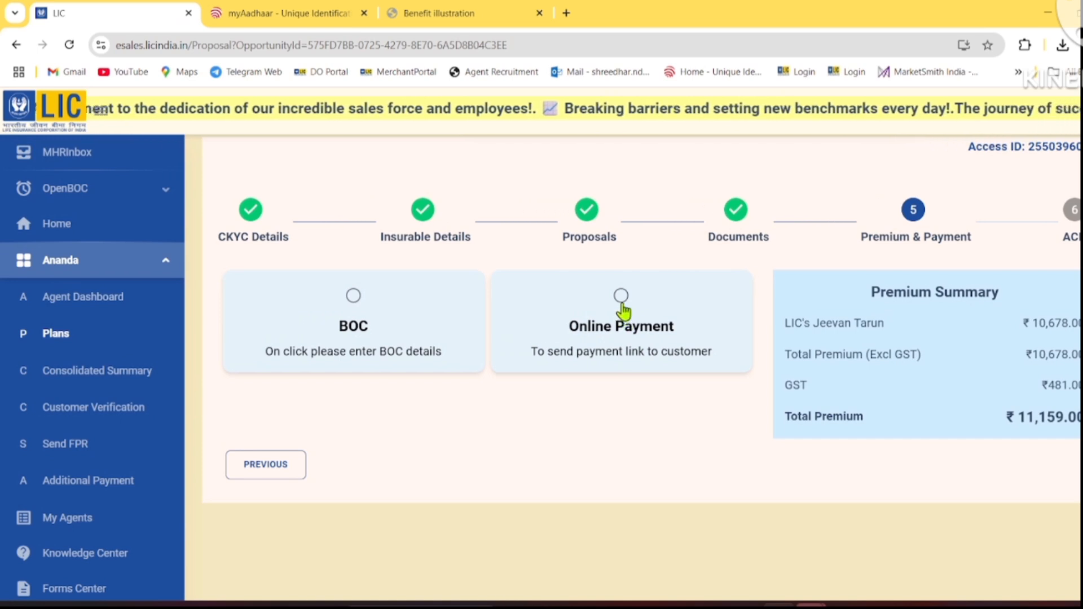
{"action": "left_click", "coordinate": [622, 305]}
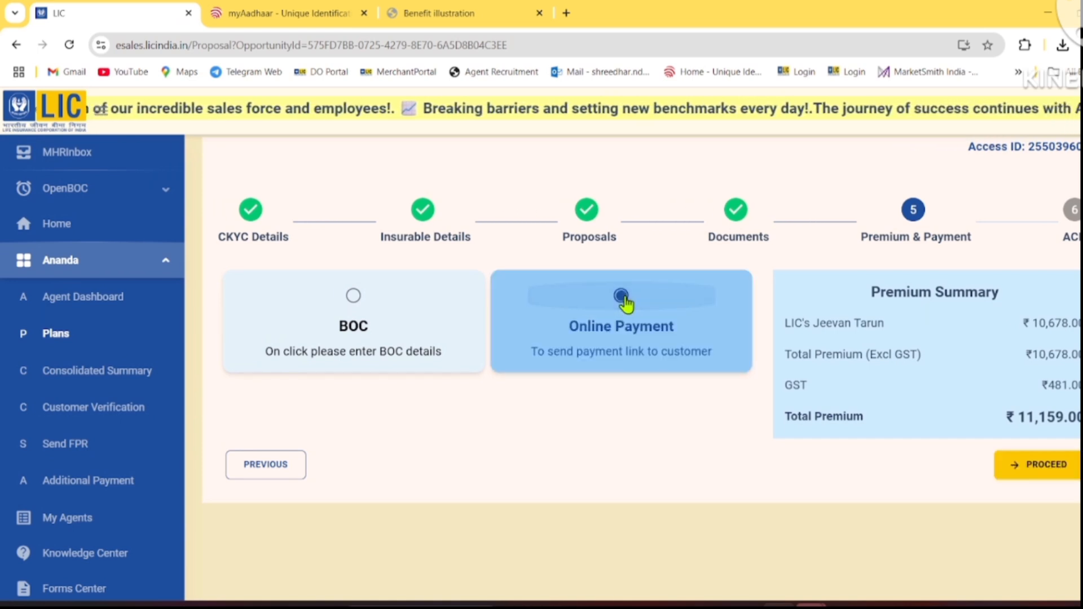
{"action": "left_click", "coordinate": [1031, 466]}
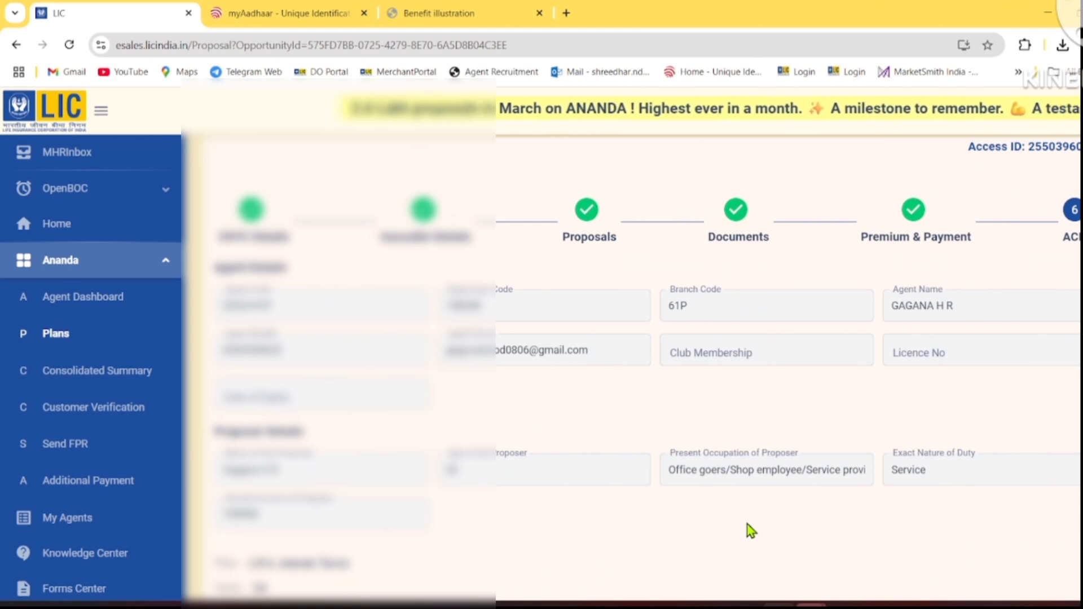
Step: Record the proposer as known for 31 years and related, with relationship 'Self'
{"action": "scroll", "coordinate": [747, 525], "scroll_direction": "down", "scroll_amount": 8}
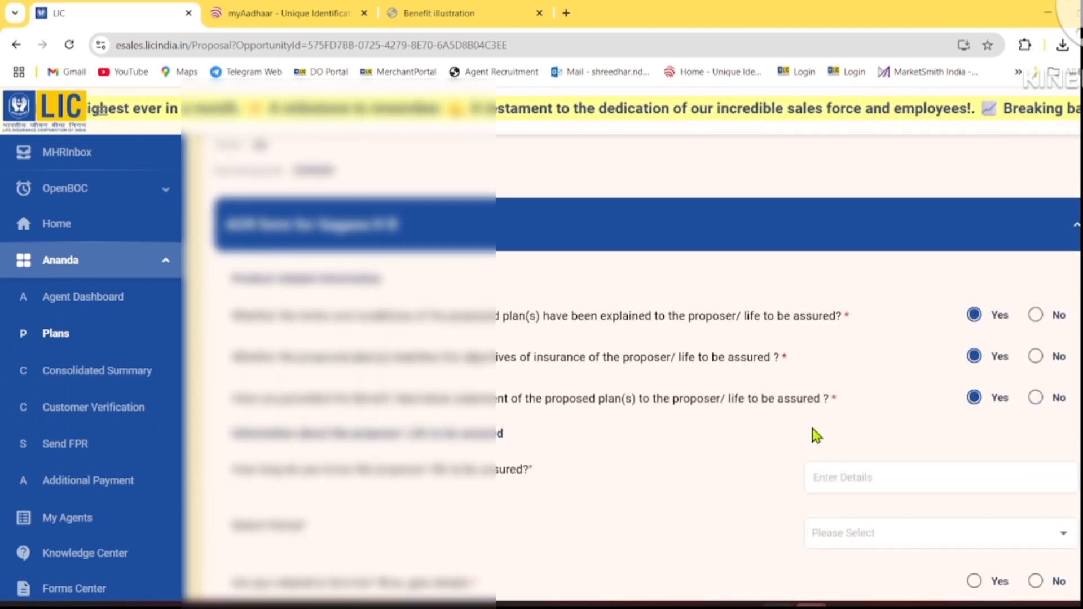
{"action": "scroll", "coordinate": [816, 435], "scroll_direction": "down", "scroll_amount": 1}
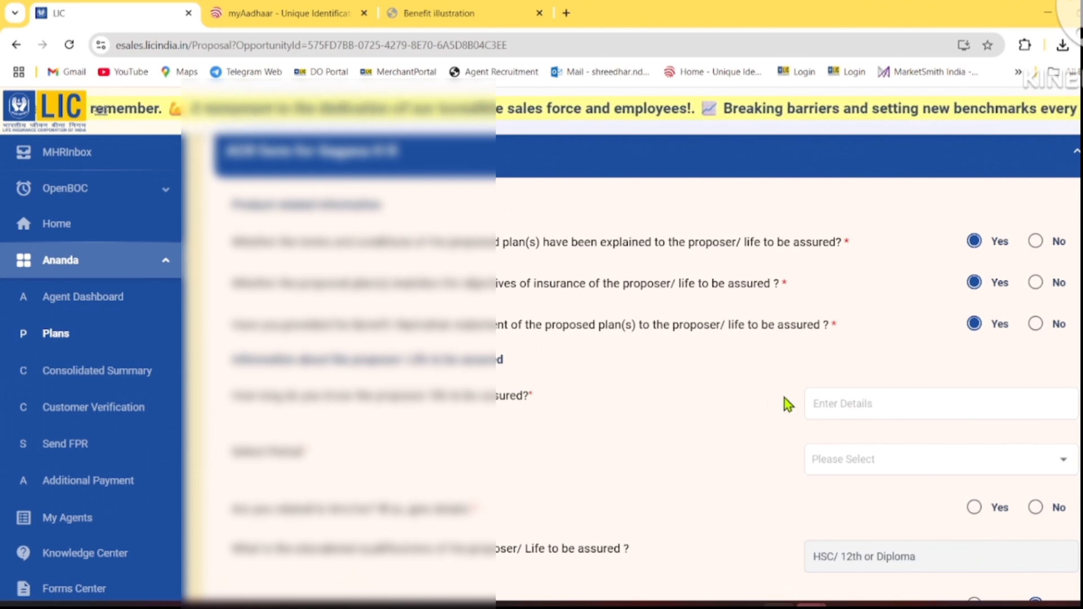
{"action": "left_click", "coordinate": [839, 405]}
{"action": "type", "text": "3"}
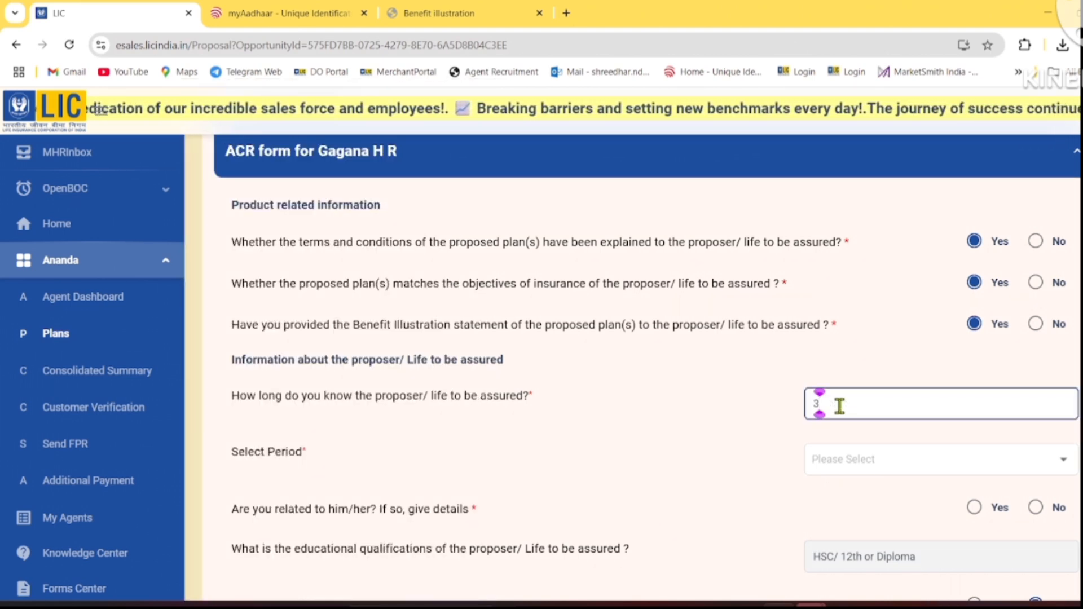
{"action": "type", "text": "1"}
{"action": "left_click", "coordinate": [846, 458]}
{"action": "left_click", "coordinate": [848, 433]}
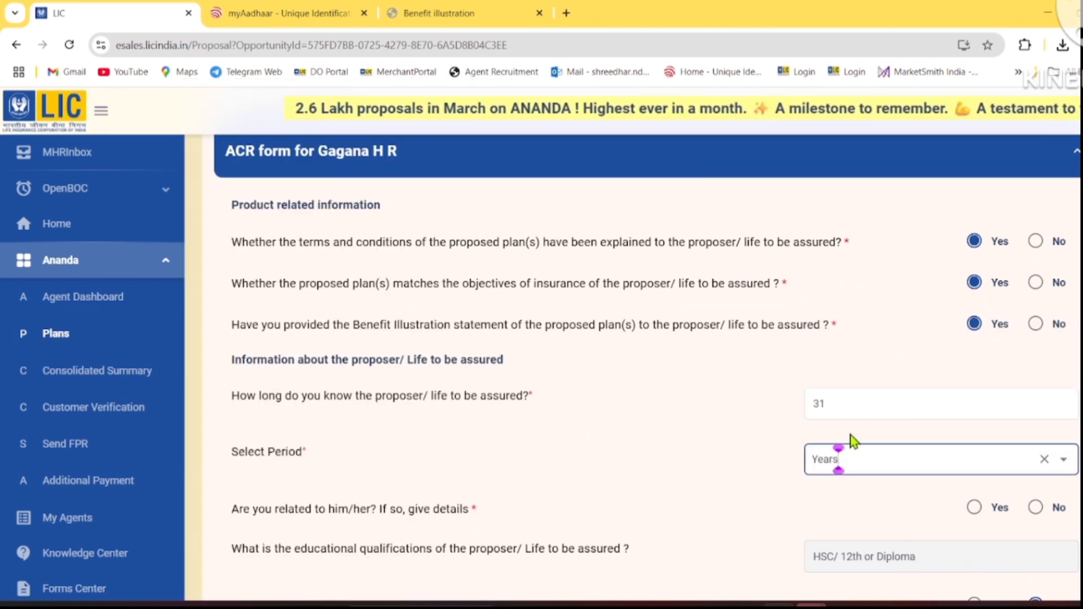
{"action": "left_click", "coordinate": [974, 508]}
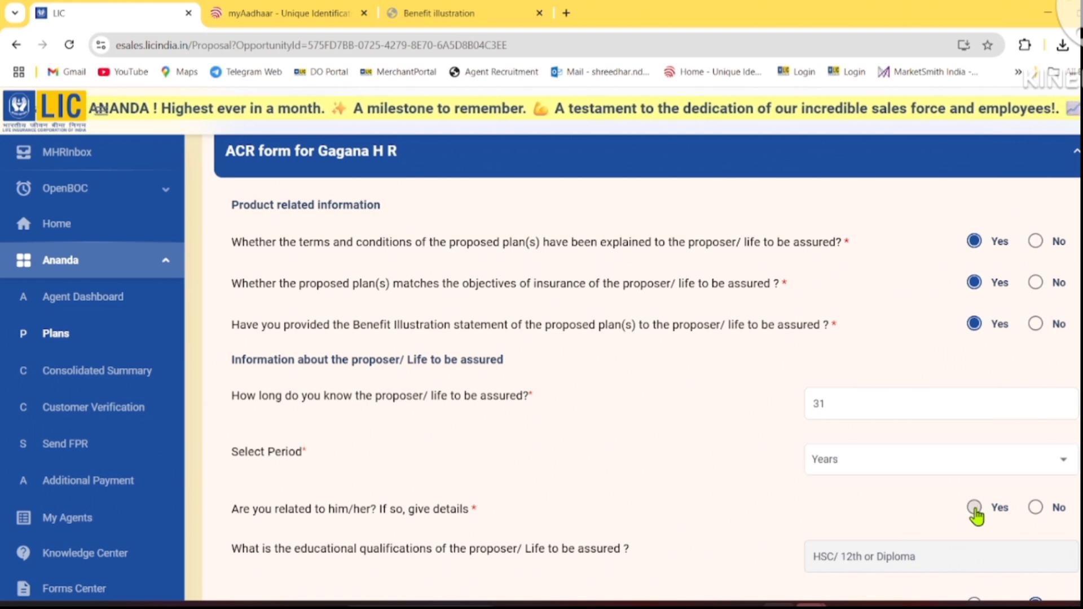
{"action": "scroll", "coordinate": [889, 514], "scroll_direction": "down", "scroll_amount": 3}
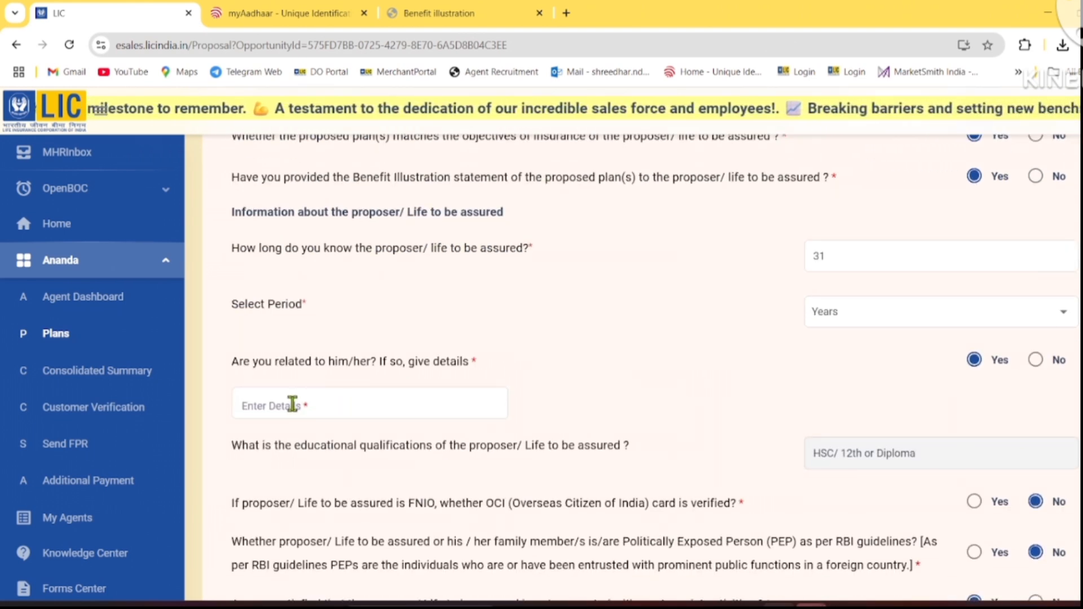
{"action": "left_click", "coordinate": [292, 404]}
{"action": "type", "text": "Se"}
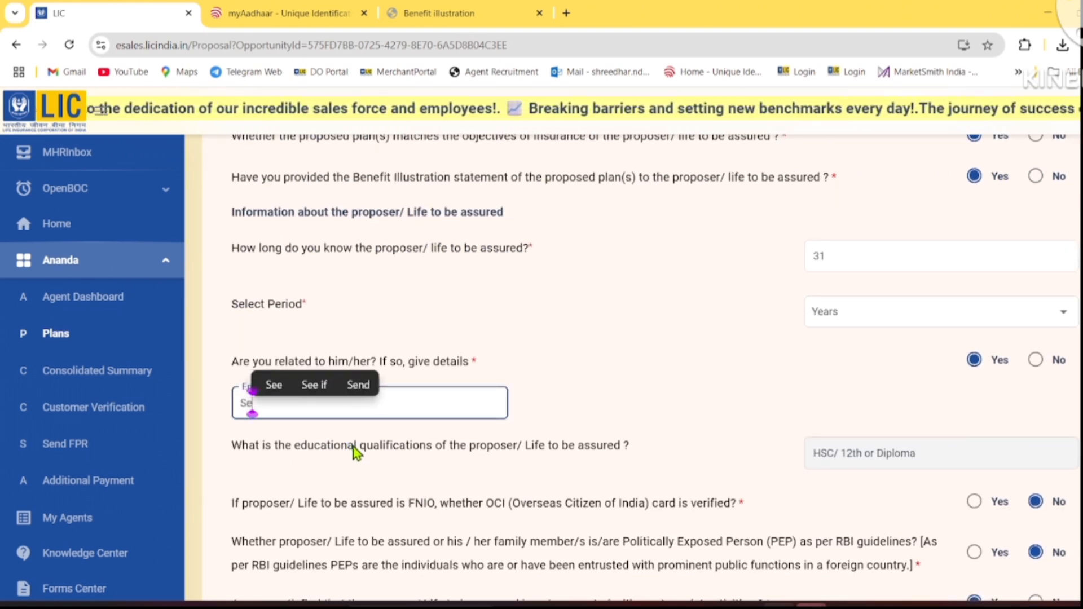
{"action": "type", "text": "l"}
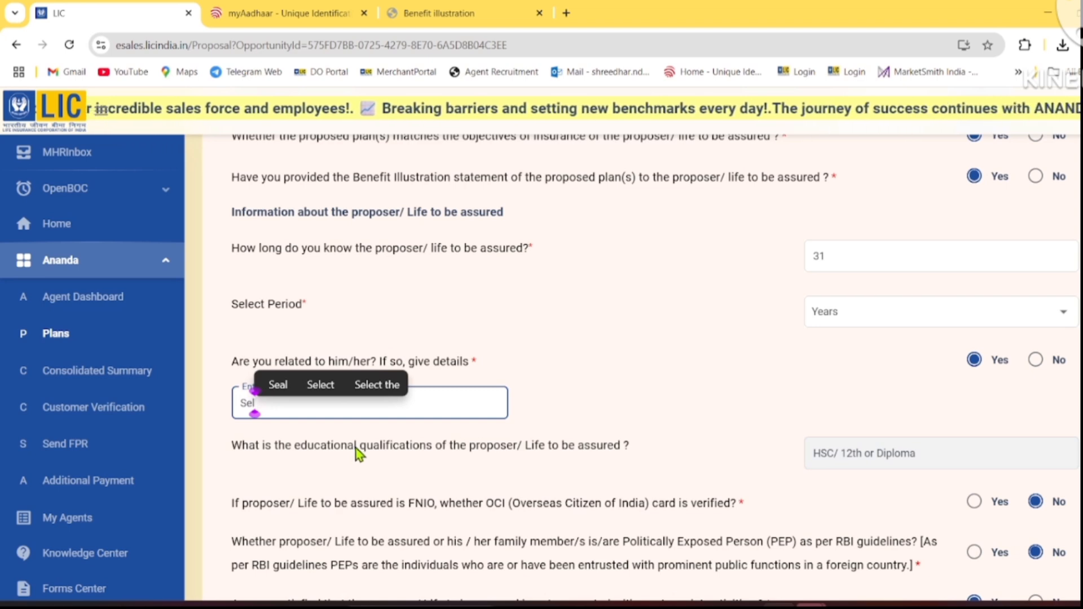
{"action": "type", "text": "f"}
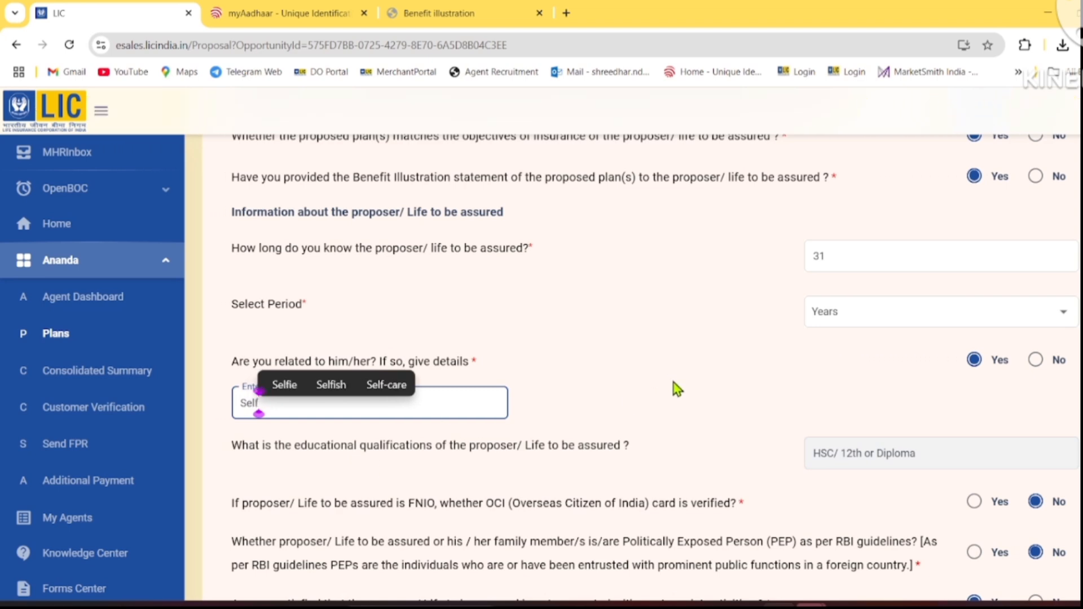
Step: Set income from employment to 705000 and tick ITRs/ Form 16/ 26 AS as income proof
{"action": "scroll", "coordinate": [856, 428], "scroll_direction": "down", "scroll_amount": 3}
{"action": "scroll", "coordinate": [892, 434], "scroll_direction": "down", "scroll_amount": 3}
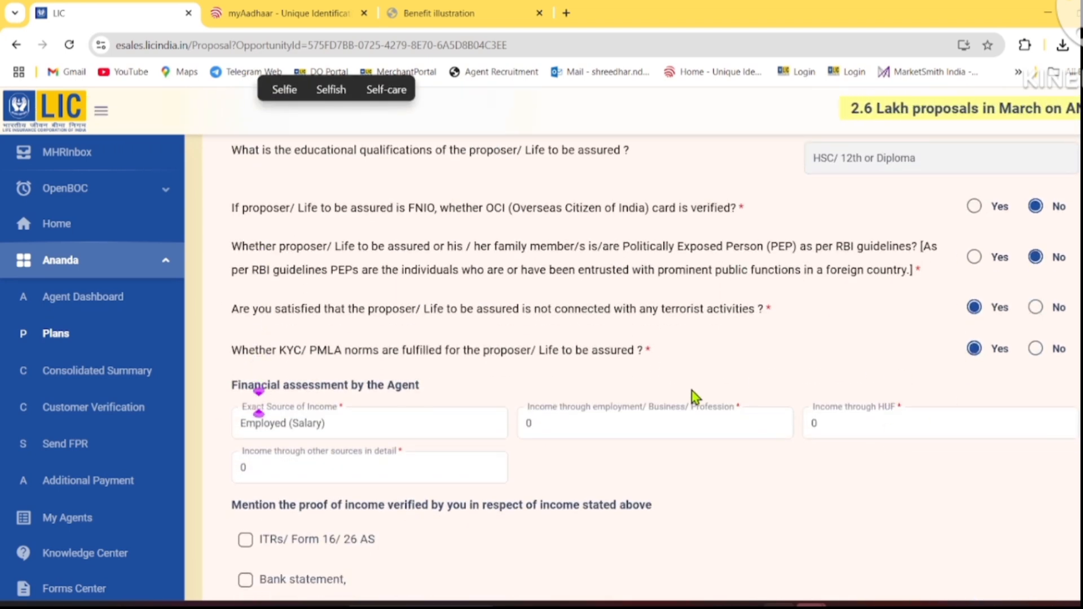
{"action": "scroll", "coordinate": [923, 384], "scroll_direction": "down", "scroll_amount": 3}
{"action": "scroll", "coordinate": [923, 383], "scroll_direction": "up", "scroll_amount": 3}
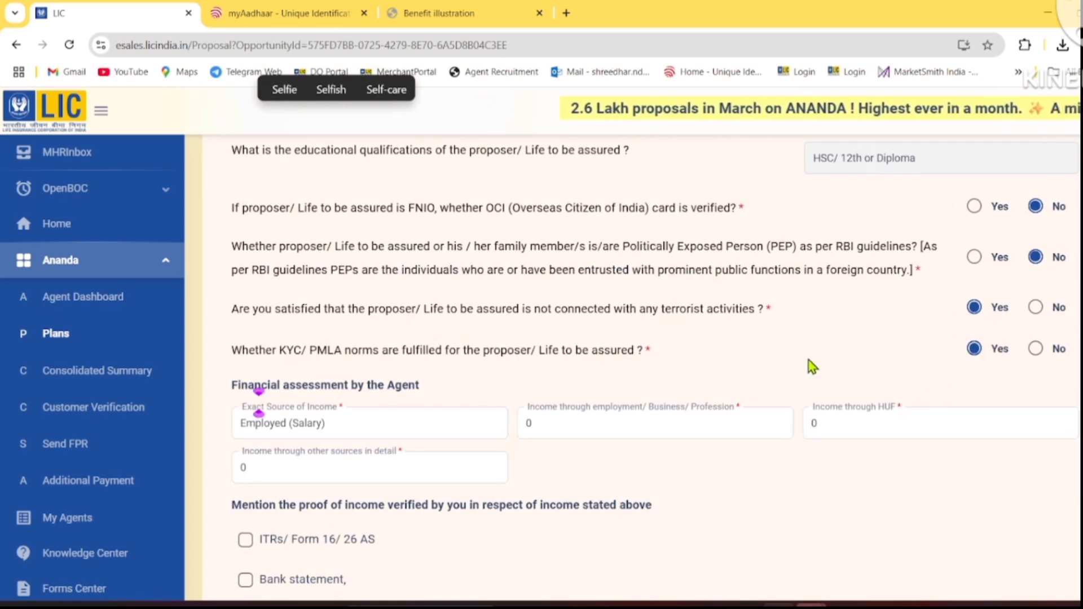
{"action": "scroll", "coordinate": [807, 361], "scroll_direction": "up", "scroll_amount": 3}
{"action": "scroll", "coordinate": [807, 361], "scroll_direction": "down", "scroll_amount": 9}
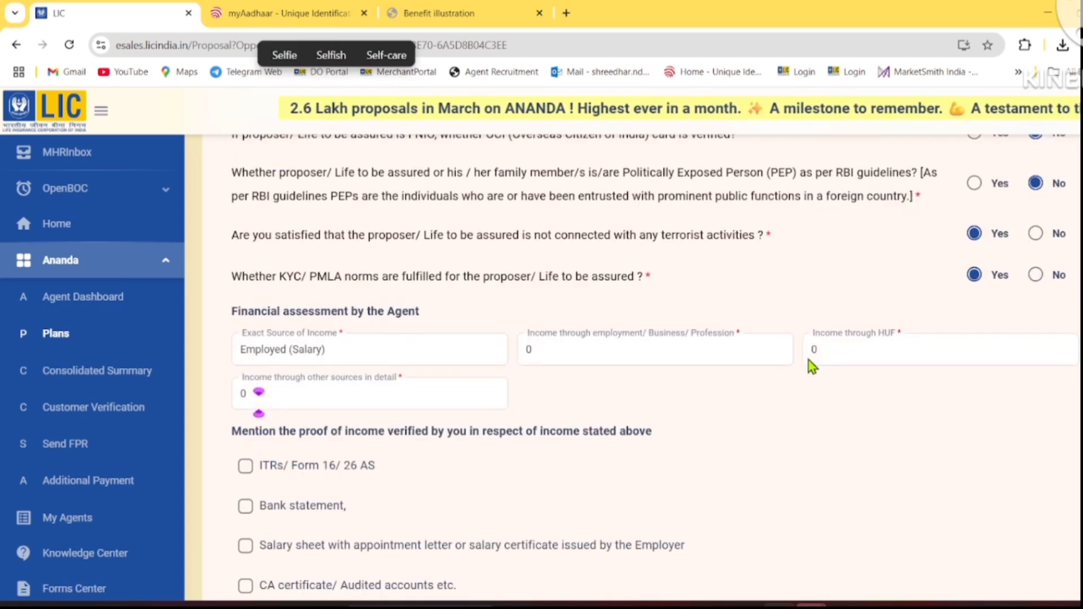
{"action": "scroll", "coordinate": [808, 358], "scroll_direction": "up", "scroll_amount": 4}
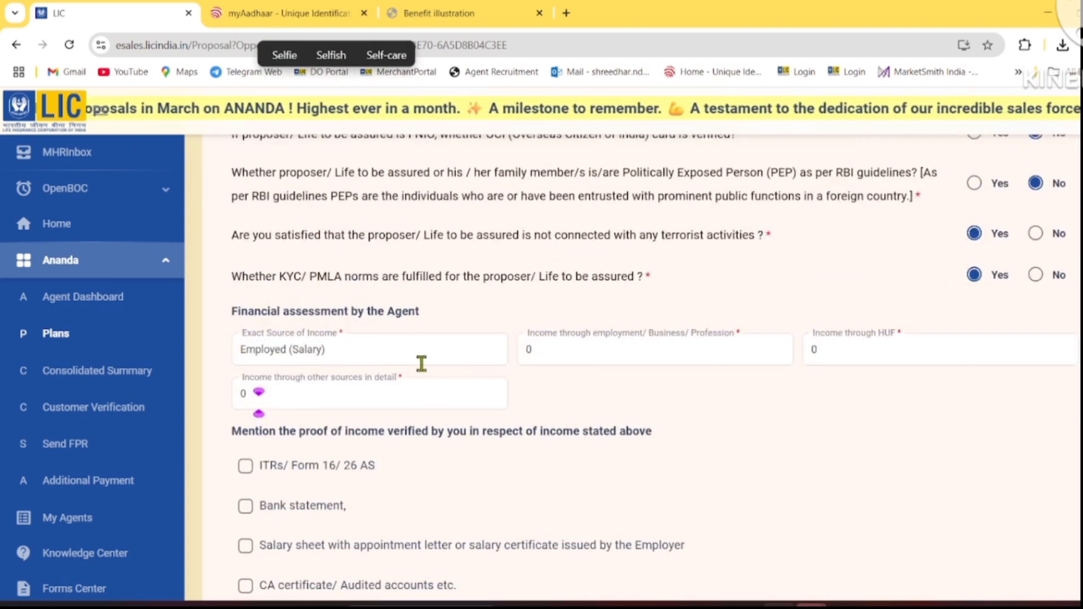
{"action": "left_click", "coordinate": [525, 348]}
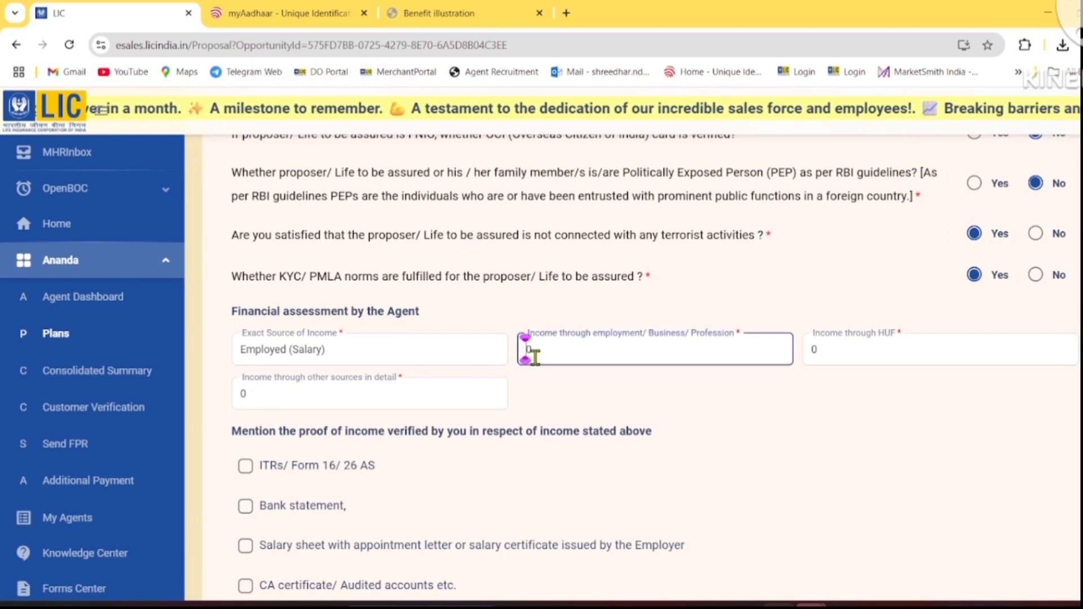
{"action": "type", "text": "70500"}
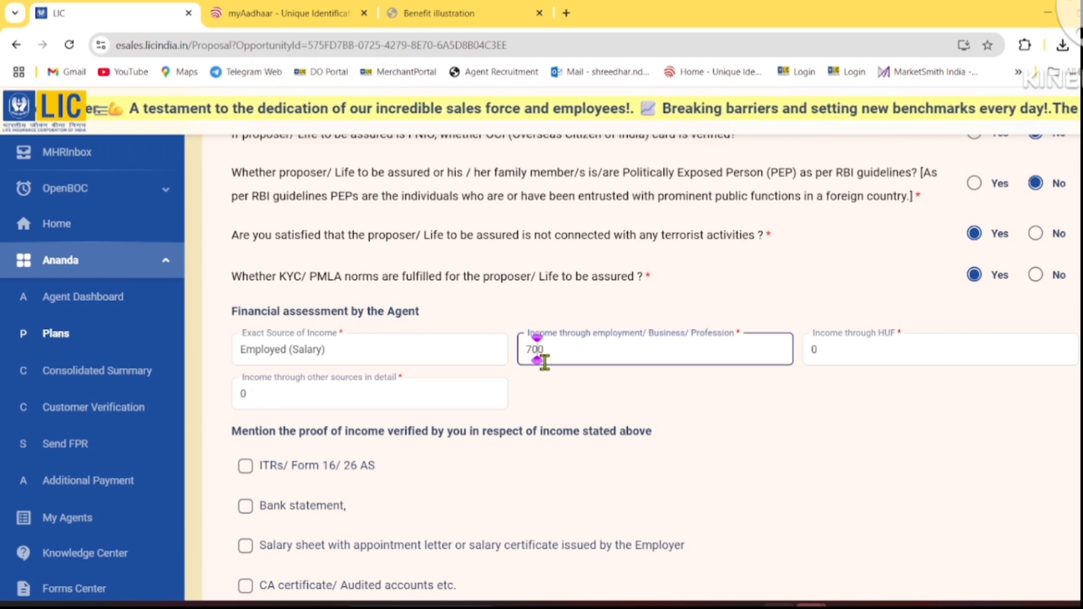
{"action": "scroll", "coordinate": [240, 356], "scroll_direction": "down", "scroll_amount": 3}
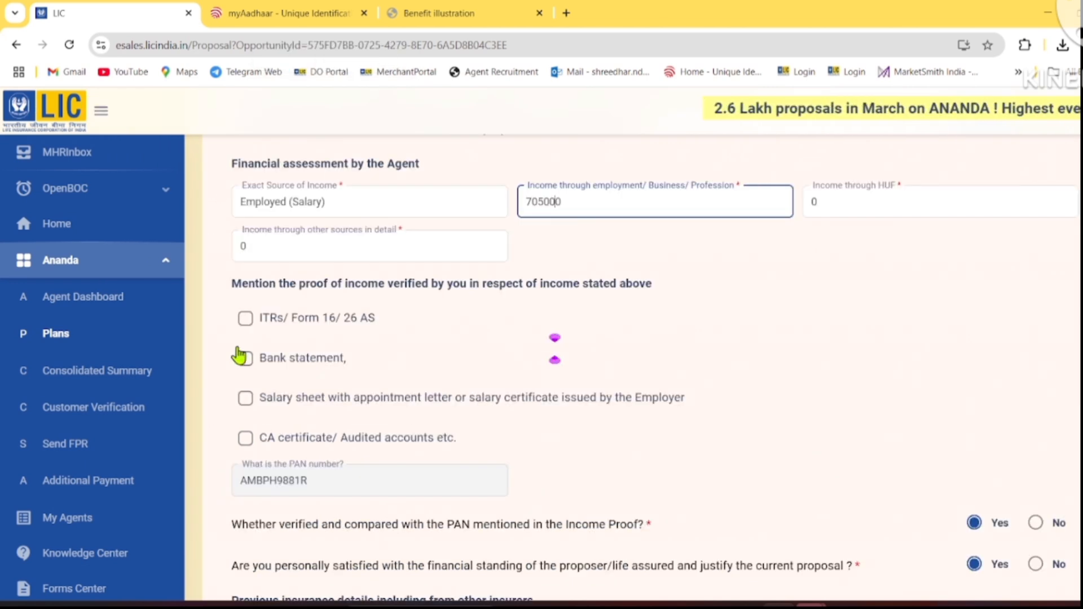
{"action": "left_click", "coordinate": [245, 318]}
Step: Mark the life assured's general health as Good and accept the declaration
{"action": "scroll", "coordinate": [578, 397], "scroll_direction": "down", "scroll_amount": 1}
{"action": "scroll", "coordinate": [578, 396], "scroll_direction": "down", "scroll_amount": 2}
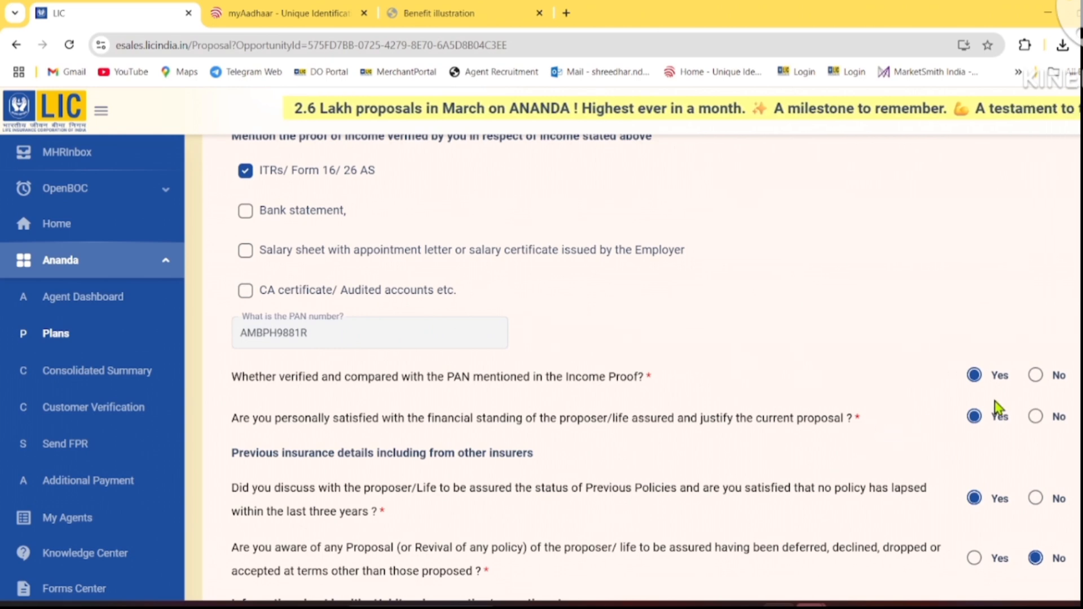
{"action": "scroll", "coordinate": [810, 438], "scroll_direction": "down", "scroll_amount": 3}
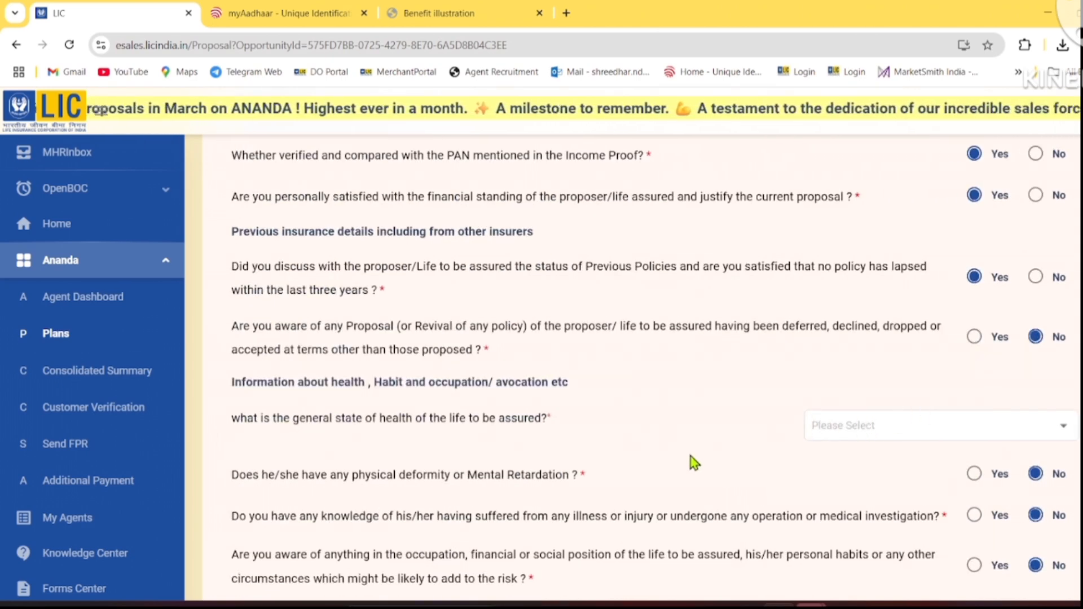
{"action": "scroll", "coordinate": [690, 456], "scroll_direction": "down", "scroll_amount": 1}
{"action": "left_click", "coordinate": [902, 352]}
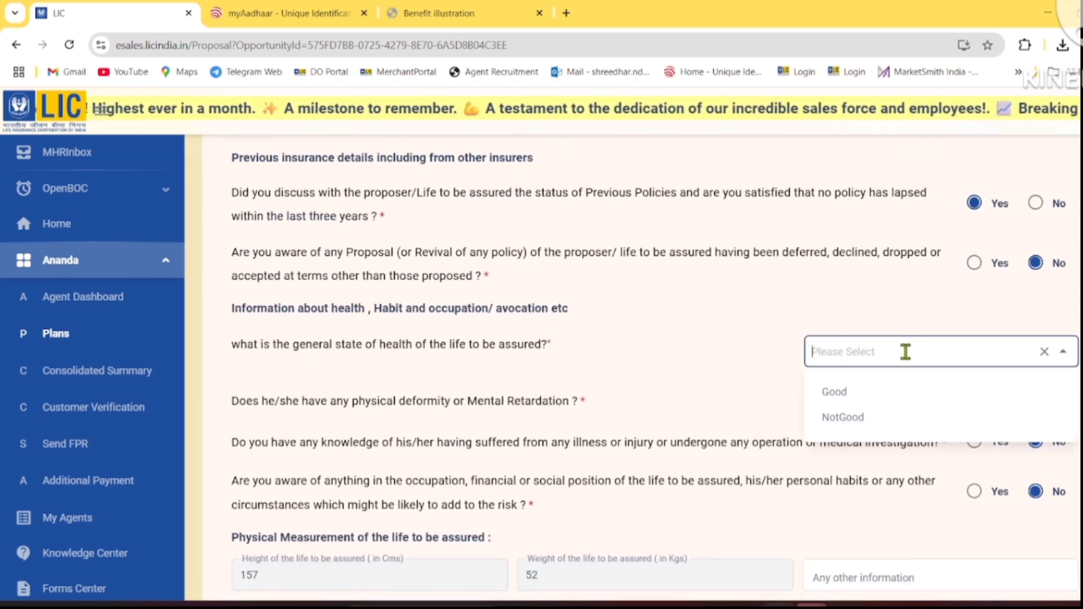
{"action": "left_click", "coordinate": [833, 394]}
{"action": "scroll", "coordinate": [840, 460], "scroll_direction": "down", "scroll_amount": 3}
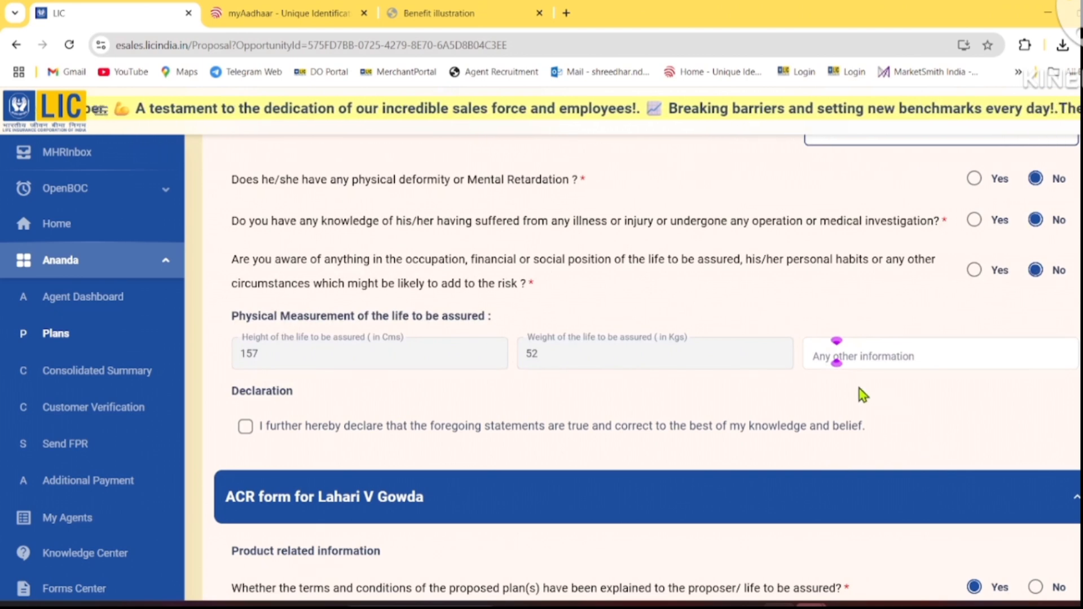
{"action": "left_click", "coordinate": [246, 428]}
{"action": "scroll", "coordinate": [582, 483], "scroll_direction": "down", "scroll_amount": 4}
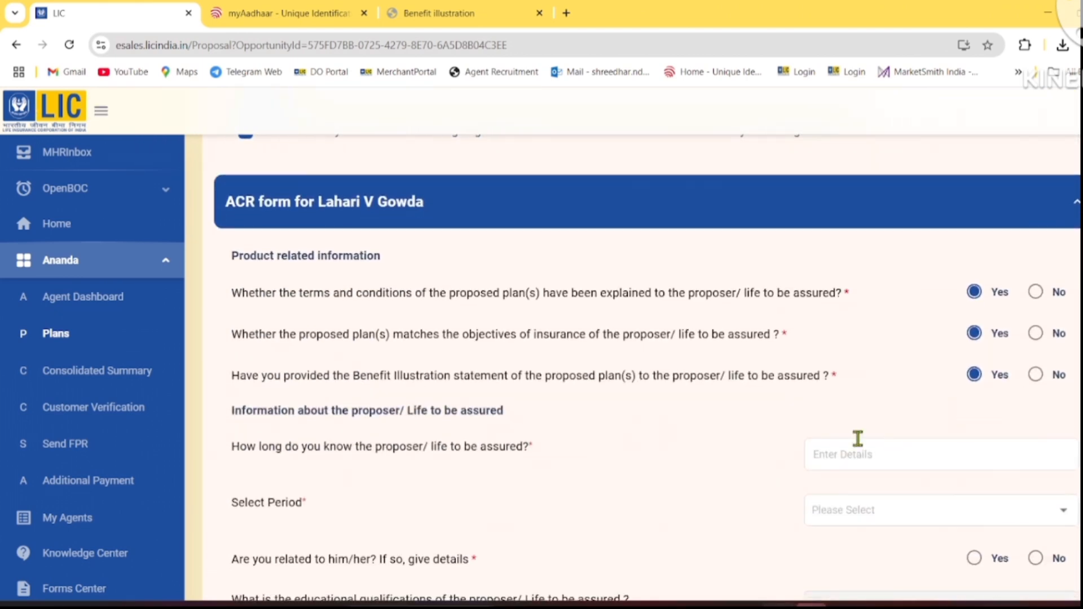
Step: In the ACR form, record the proposer as known for 1 year and related as 'Mother'
{"action": "left_click", "coordinate": [837, 453]}
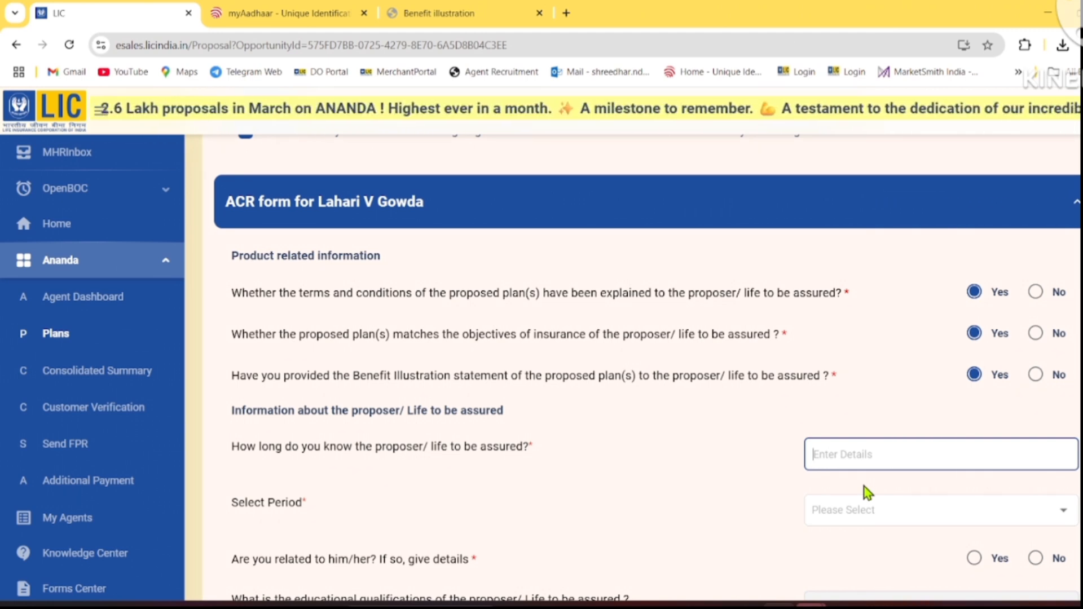
{"action": "type", "text": "1"}
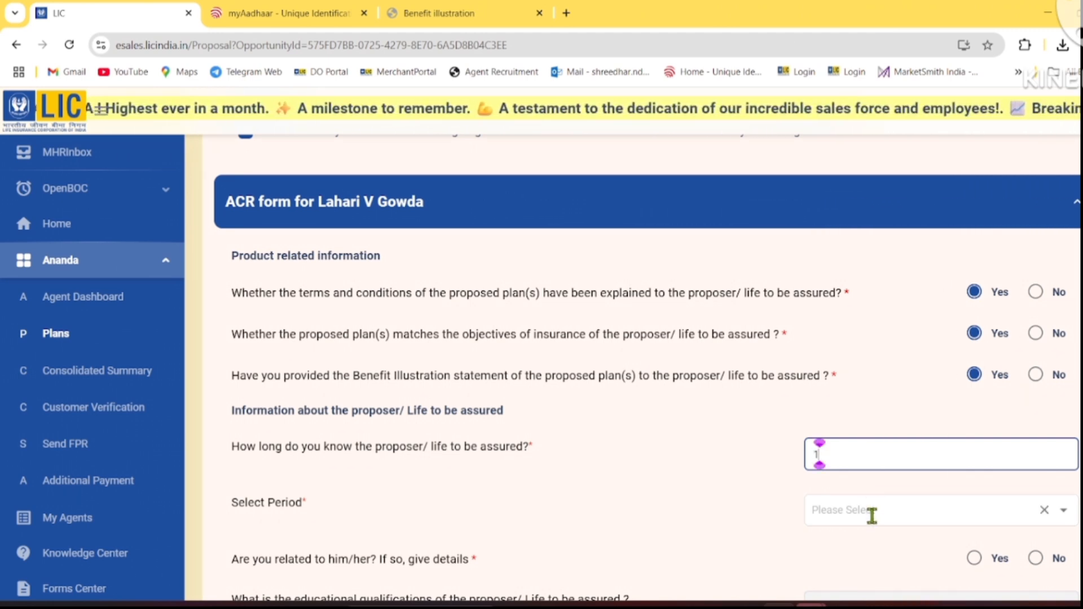
{"action": "left_click", "coordinate": [870, 512]}
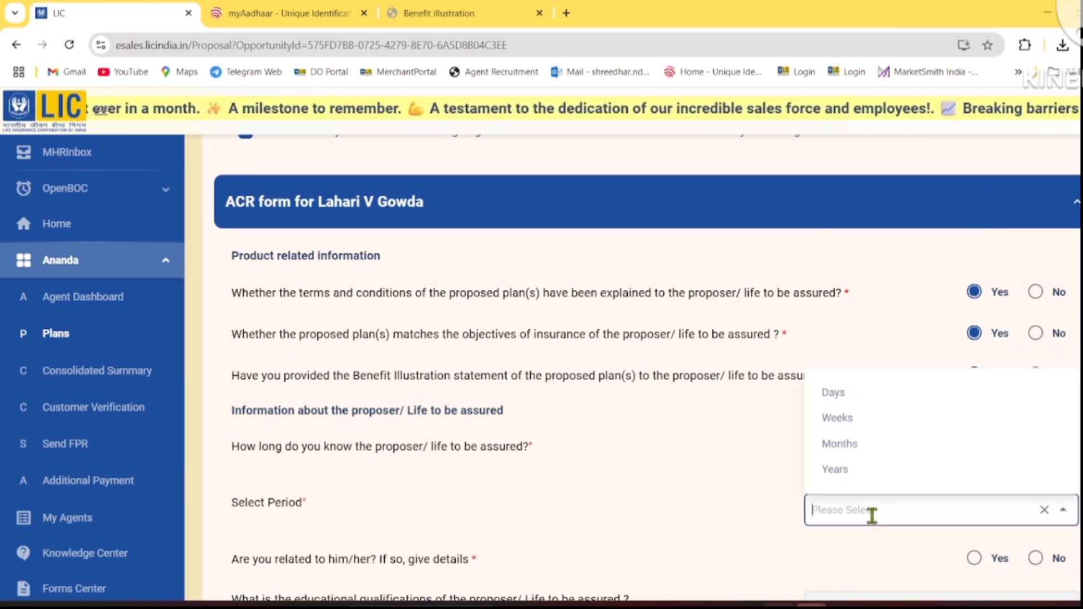
{"action": "left_click", "coordinate": [834, 471]}
{"action": "scroll", "coordinate": [872, 541], "scroll_direction": "down", "scroll_amount": 4}
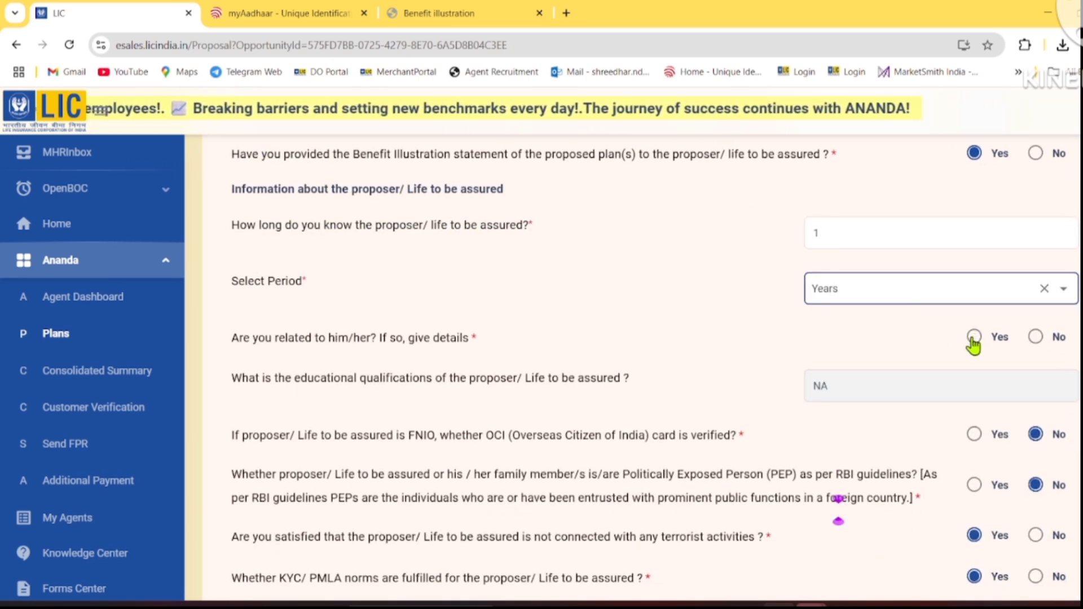
{"action": "left_click", "coordinate": [973, 338]}
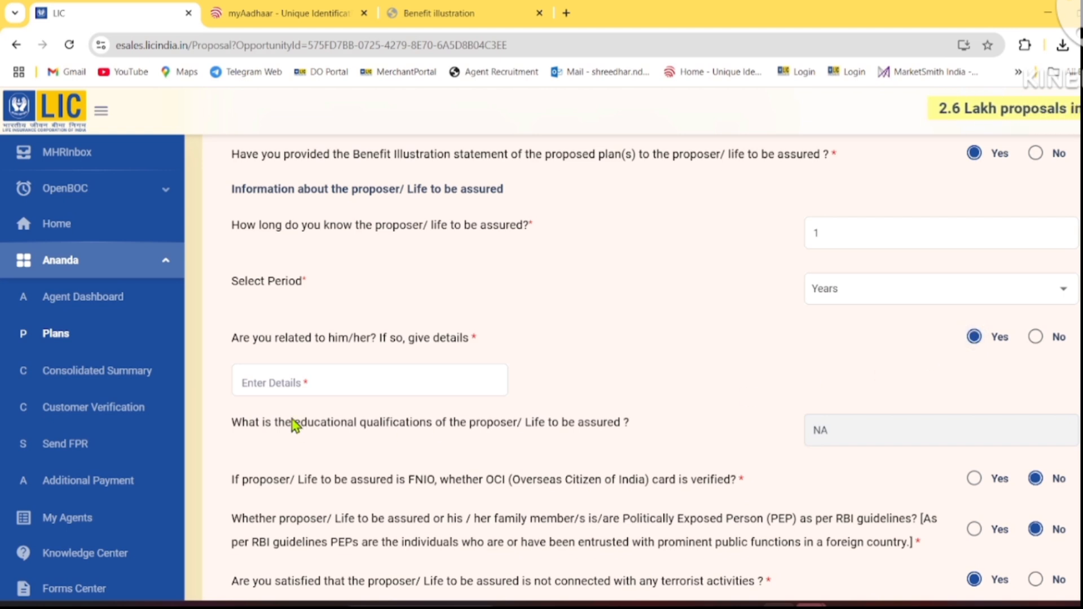
{"action": "left_click", "coordinate": [261, 383]}
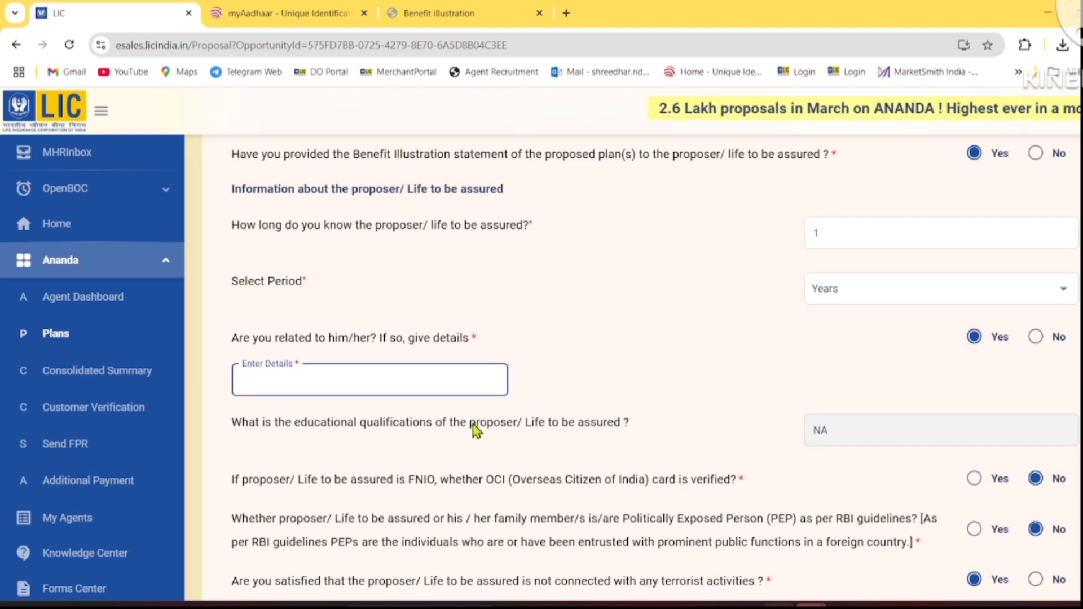
{"action": "type", "text": "M"}
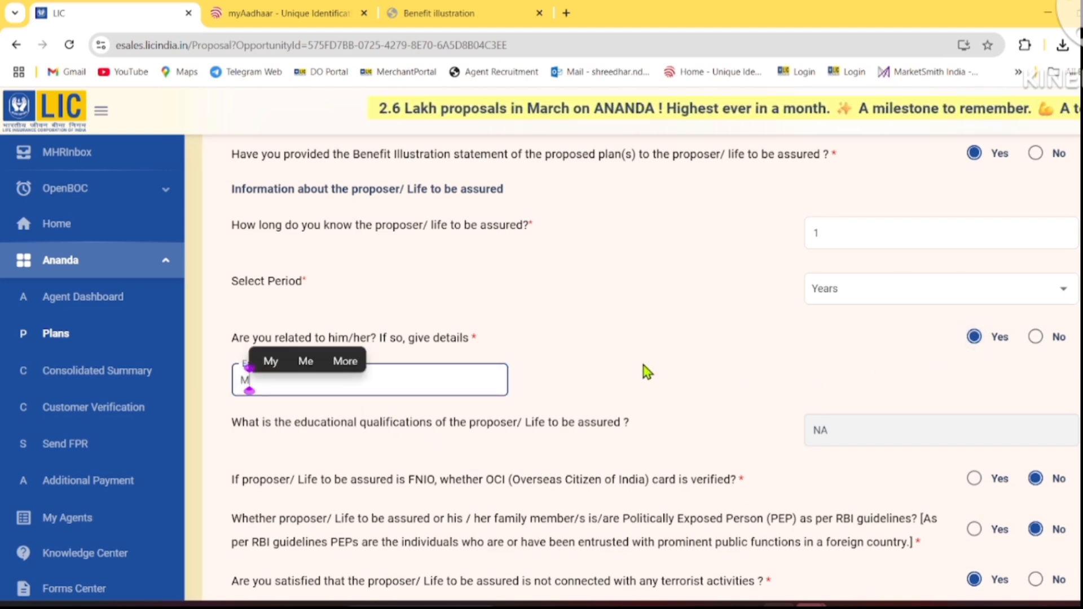
{"action": "type", "text": "other"}
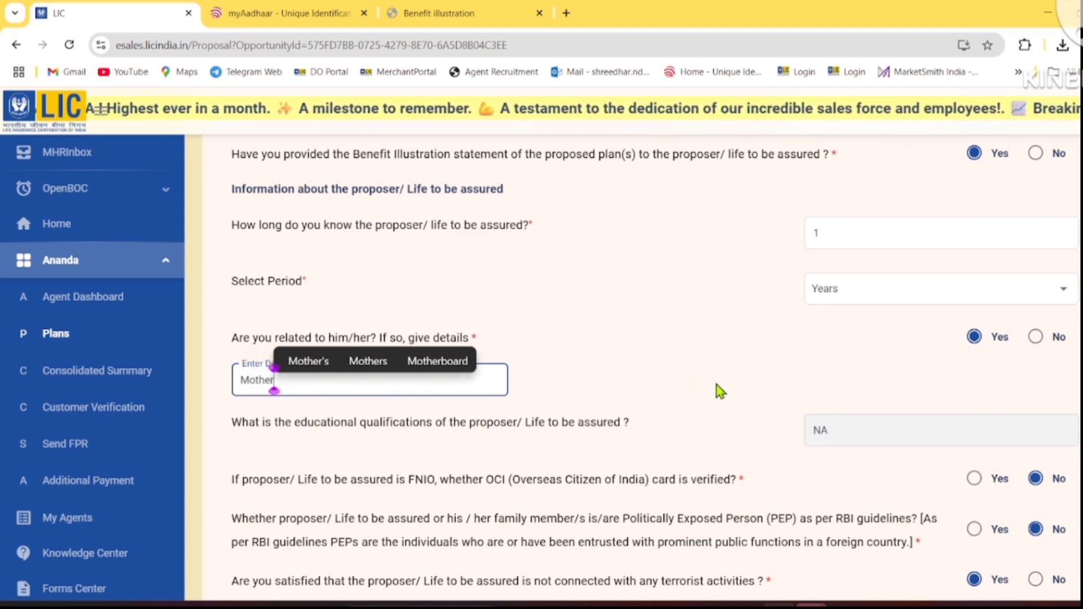
Step: Set the ACR health state to Good and tick the ACR declaration
{"action": "scroll", "coordinate": [716, 386], "scroll_direction": "down", "scroll_amount": 4}
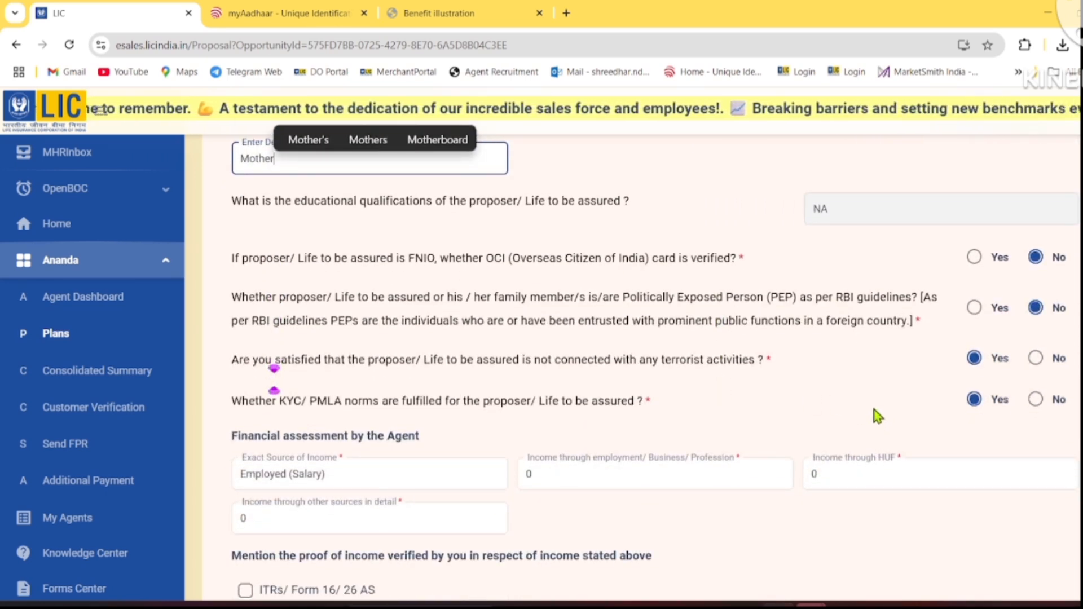
{"action": "scroll", "coordinate": [891, 326], "scroll_direction": "down", "scroll_amount": 10}
{"action": "left_click", "coordinate": [868, 328]}
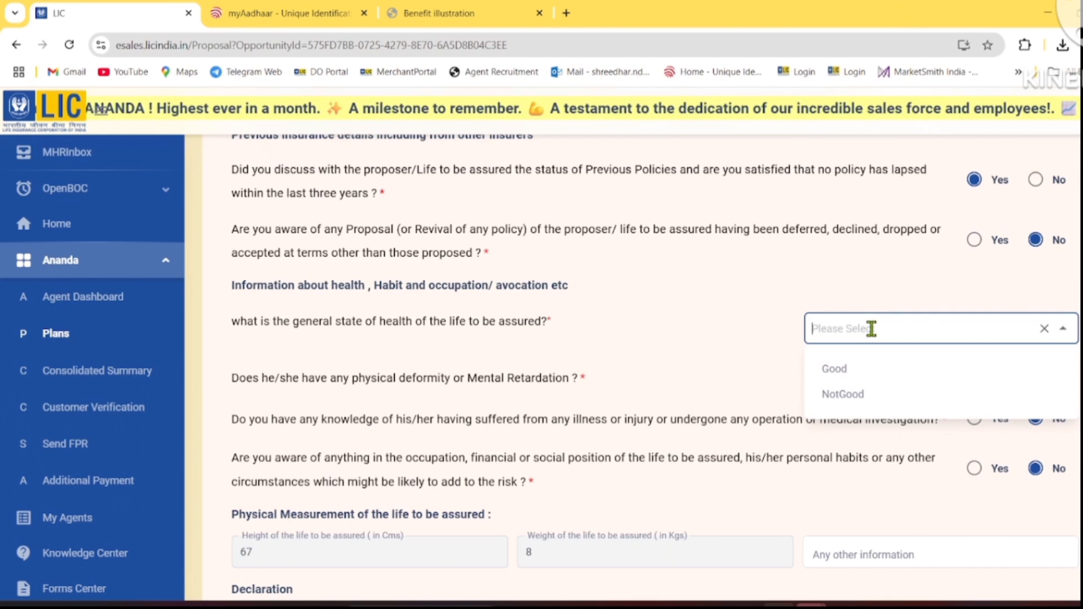
{"action": "left_click", "coordinate": [839, 371]}
{"action": "scroll", "coordinate": [689, 396], "scroll_direction": "down", "scroll_amount": 3}
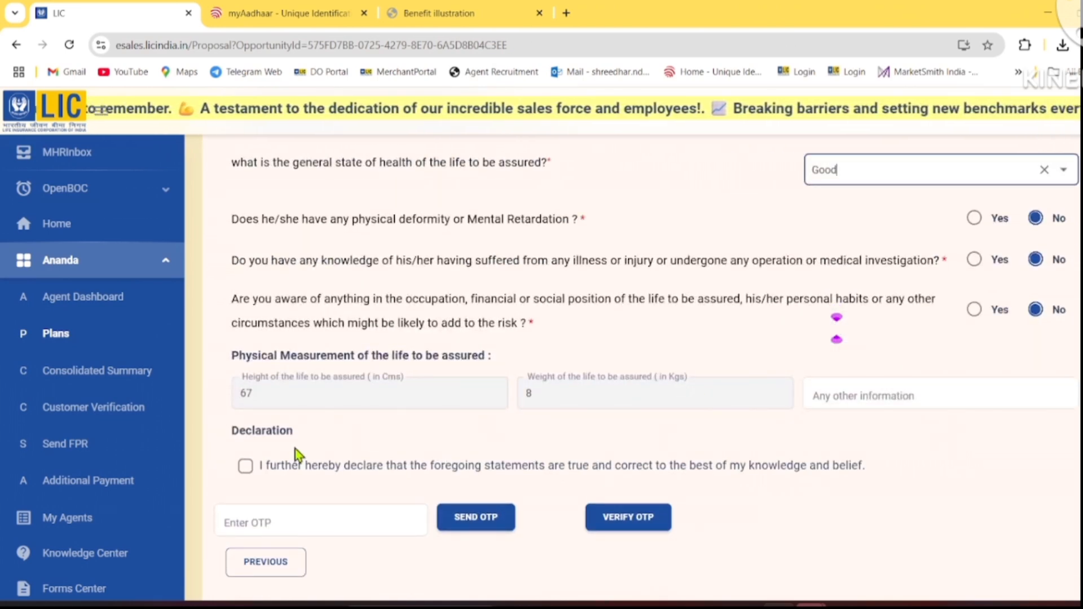
{"action": "left_click", "coordinate": [246, 466]}
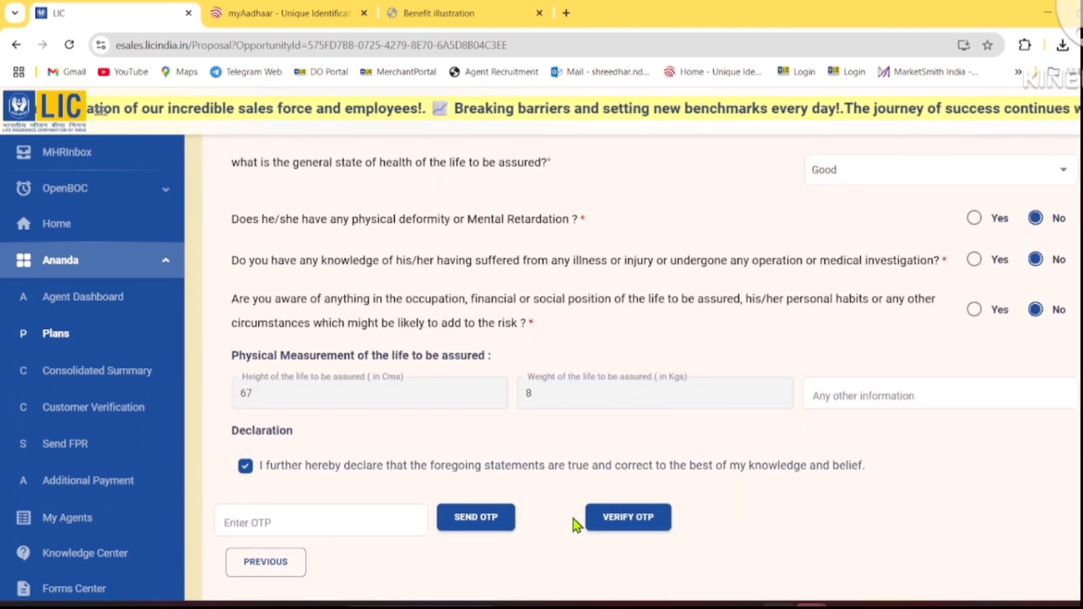
Step: Send the OTP to the customer, enter the received code and verify it
{"action": "left_click", "coordinate": [478, 524]}
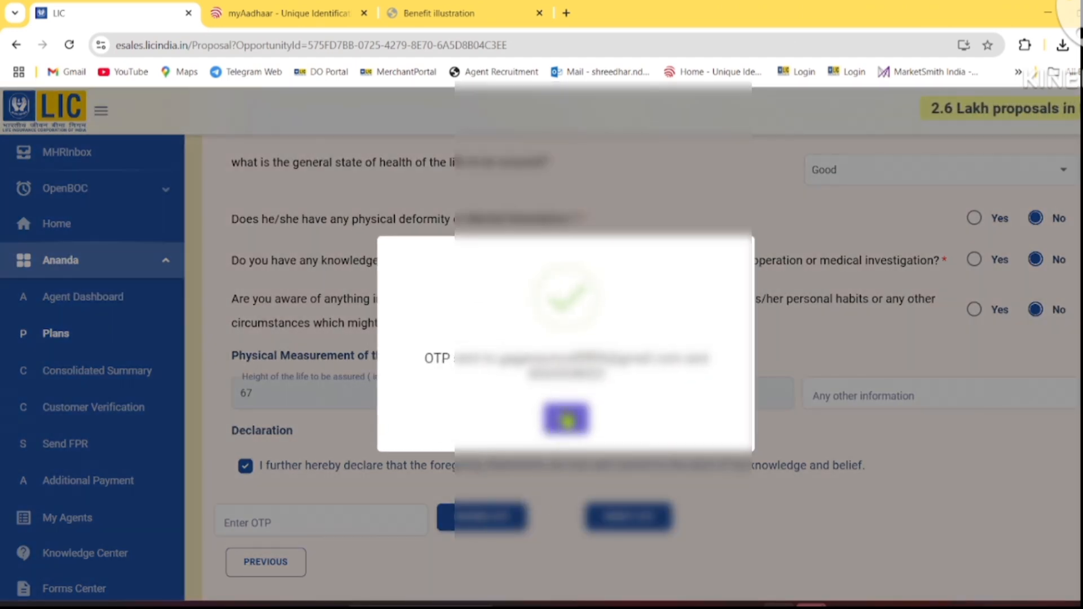
{"action": "left_click", "coordinate": [566, 420]}
{"action": "left_click", "coordinate": [312, 524]}
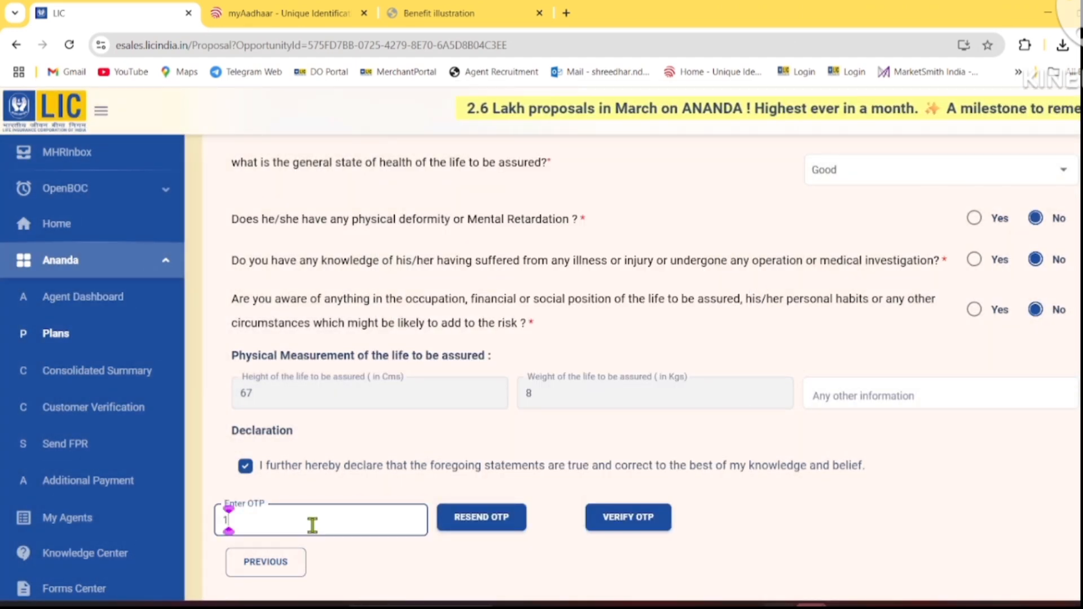
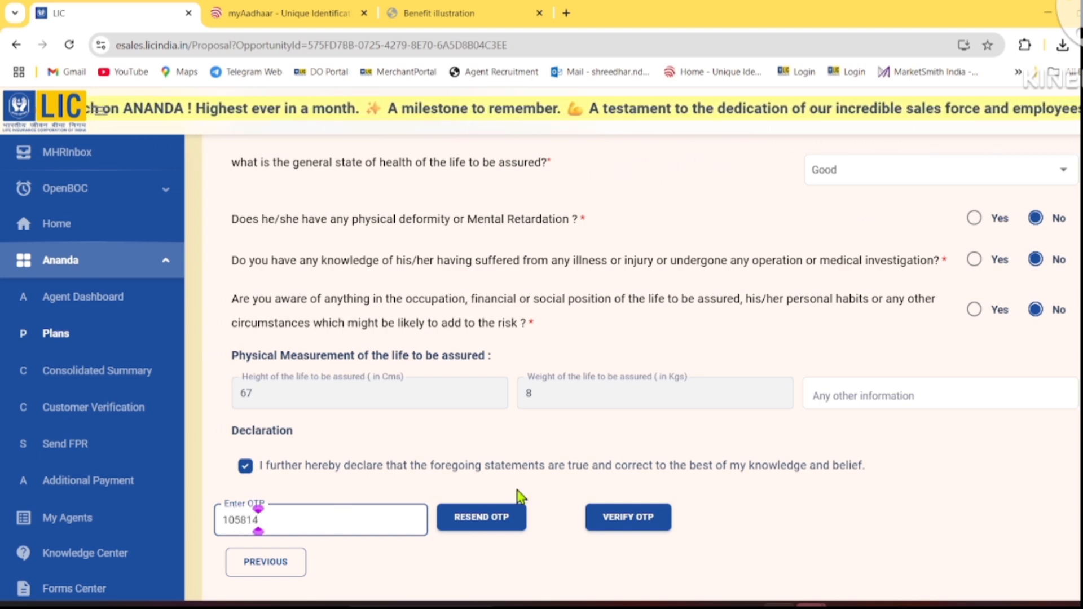
{"action": "left_click", "coordinate": [617, 522]}
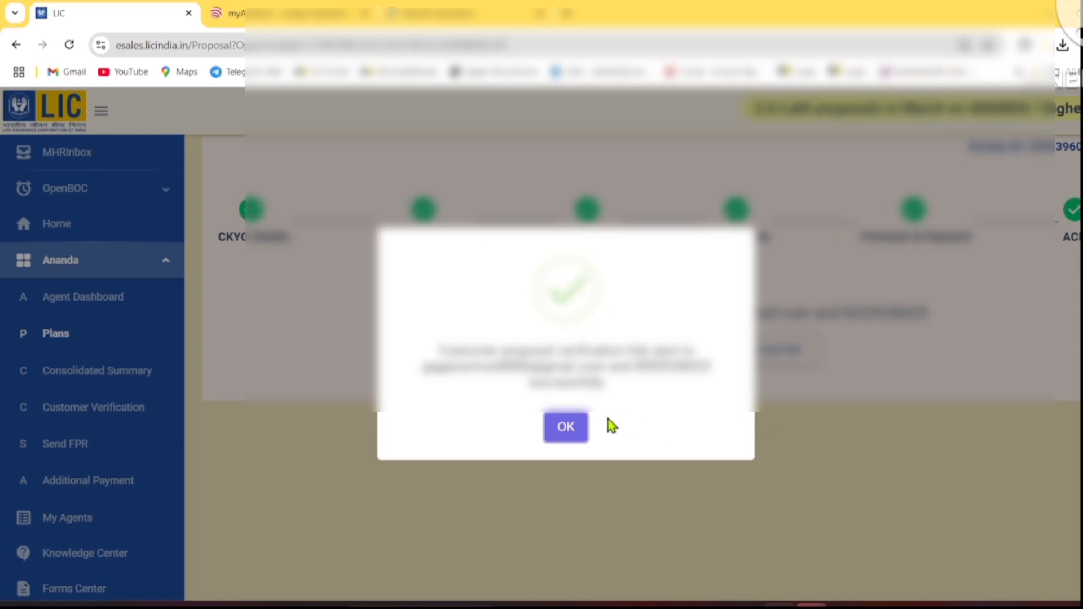
{"action": "left_click", "coordinate": [568, 430]}
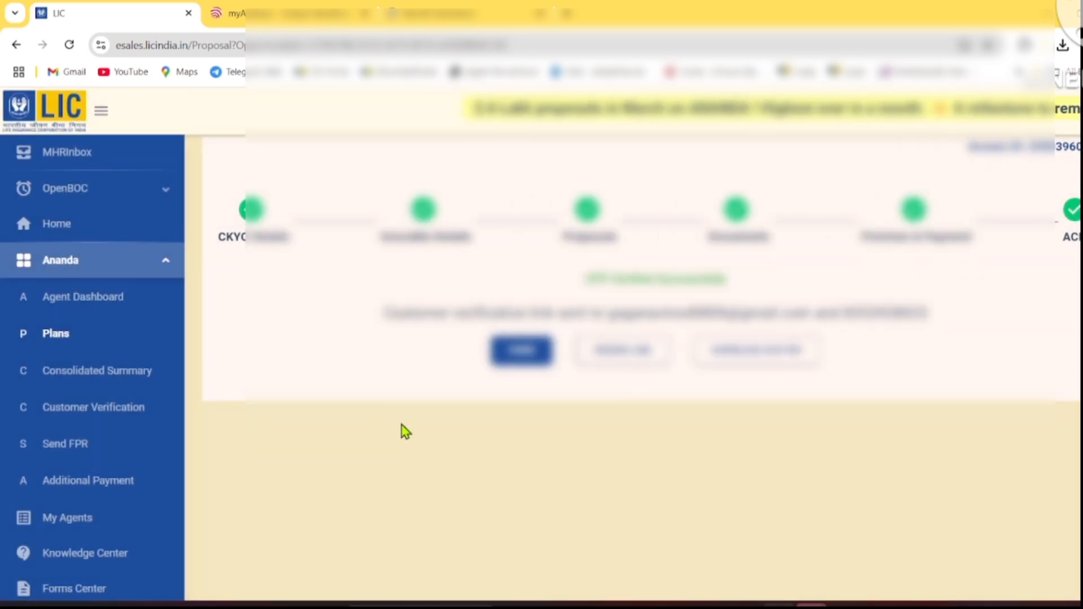
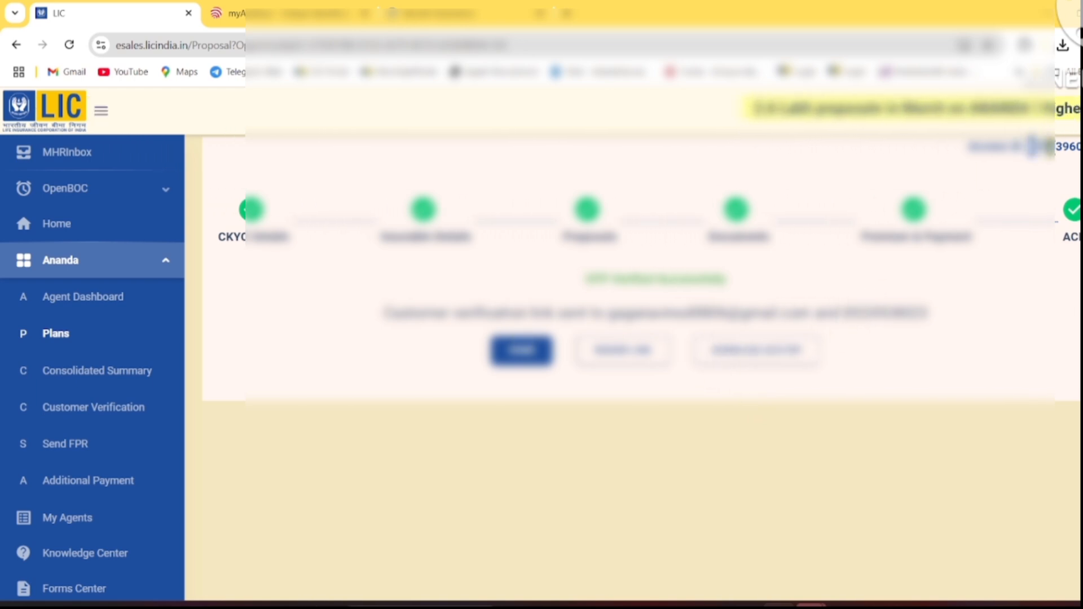
Step: Copy the proposal's access ID and paste it into the Customer Verification Access Id field
{"action": "right_click", "coordinate": [1069, 145]}
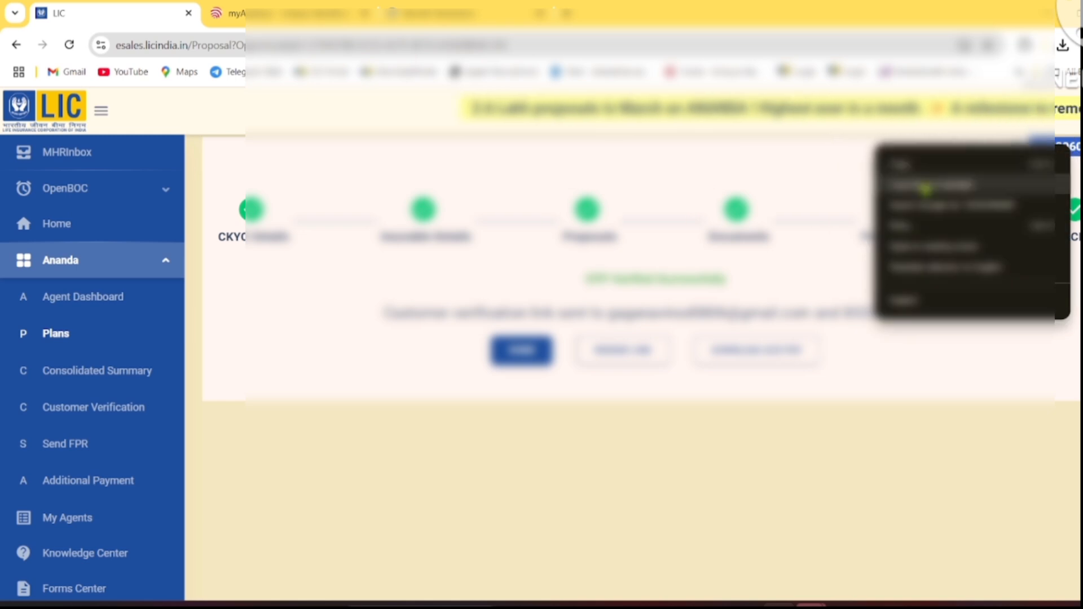
{"action": "left_click", "coordinate": [903, 167]}
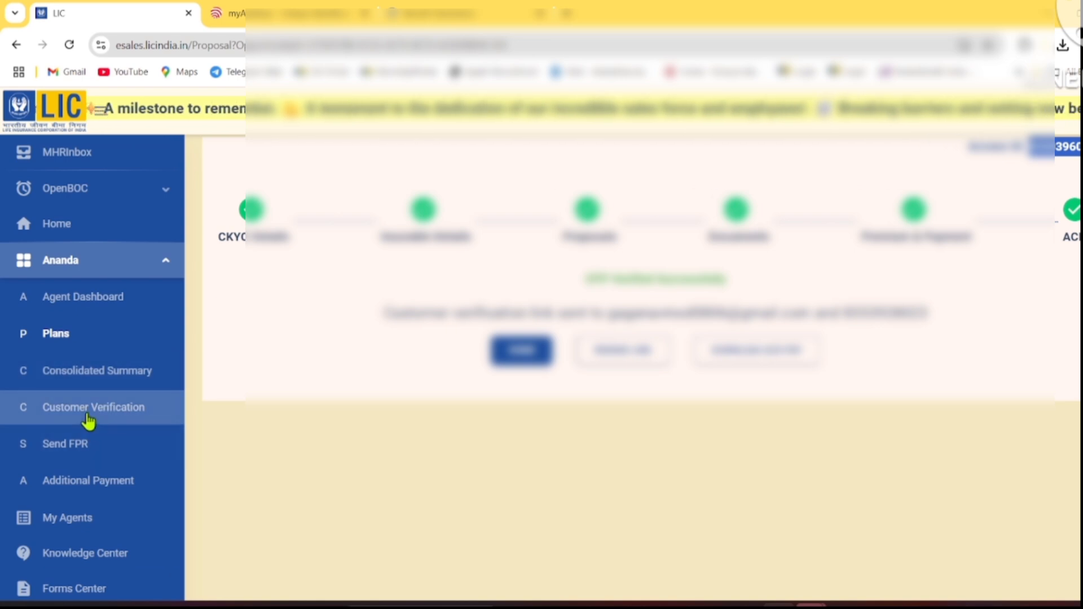
{"action": "left_click", "coordinate": [90, 415]}
{"action": "right_click", "coordinate": [266, 210]}
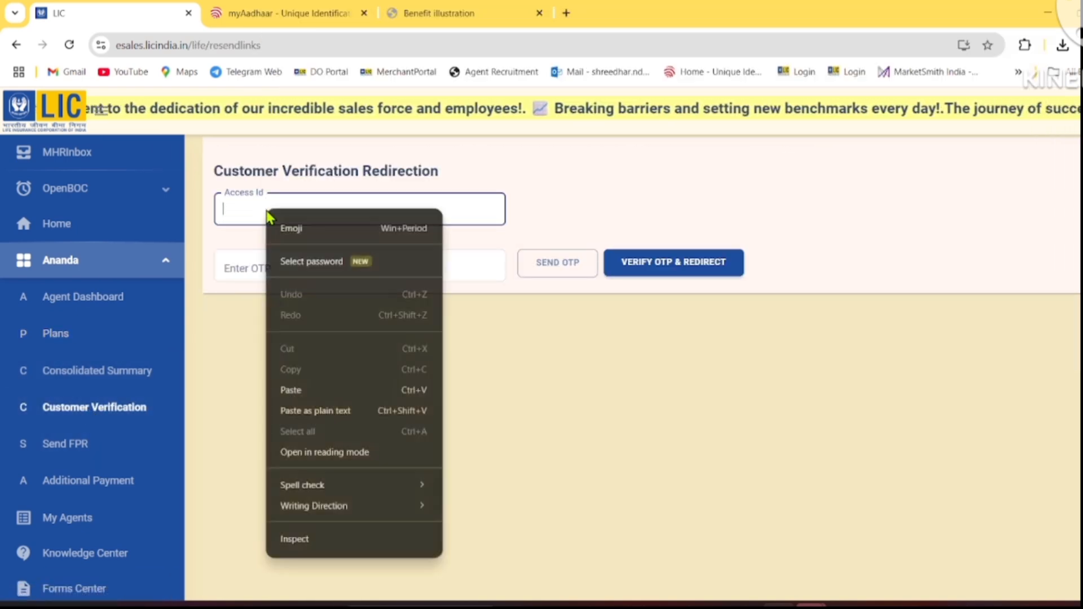
{"action": "left_click", "coordinate": [295, 389]}
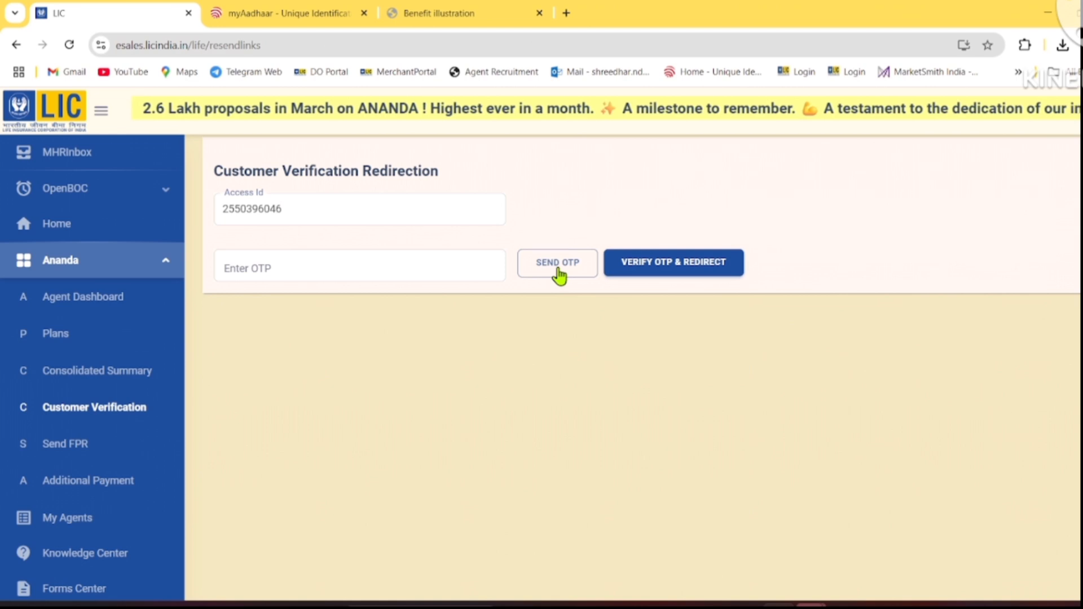
Step: Send the customer OTP, enter the received code and verify it to open e-consent
{"action": "left_click", "coordinate": [559, 273]}
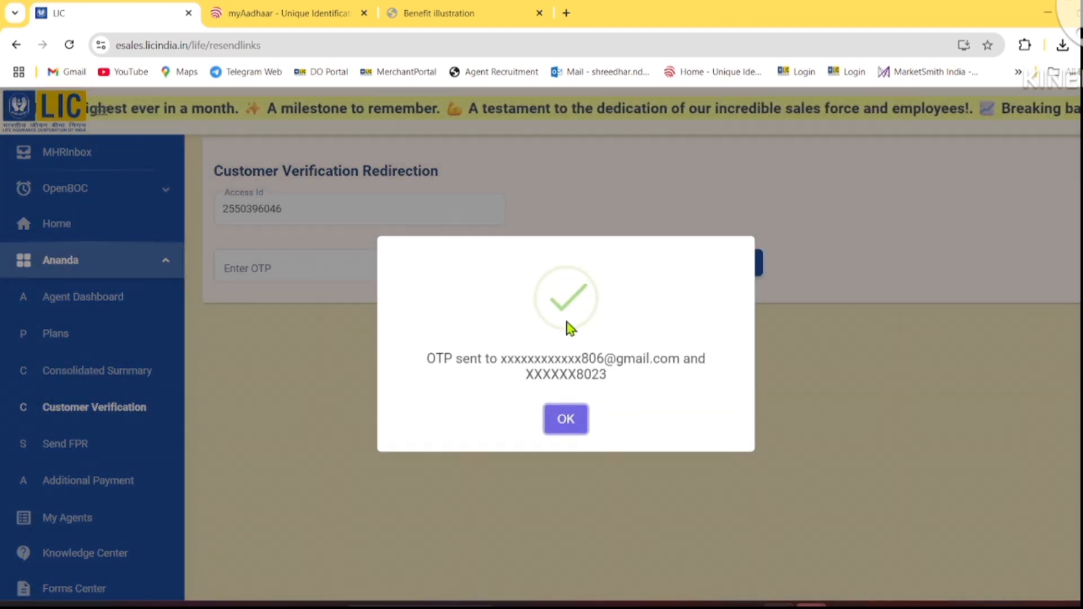
{"action": "left_click", "coordinate": [570, 421]}
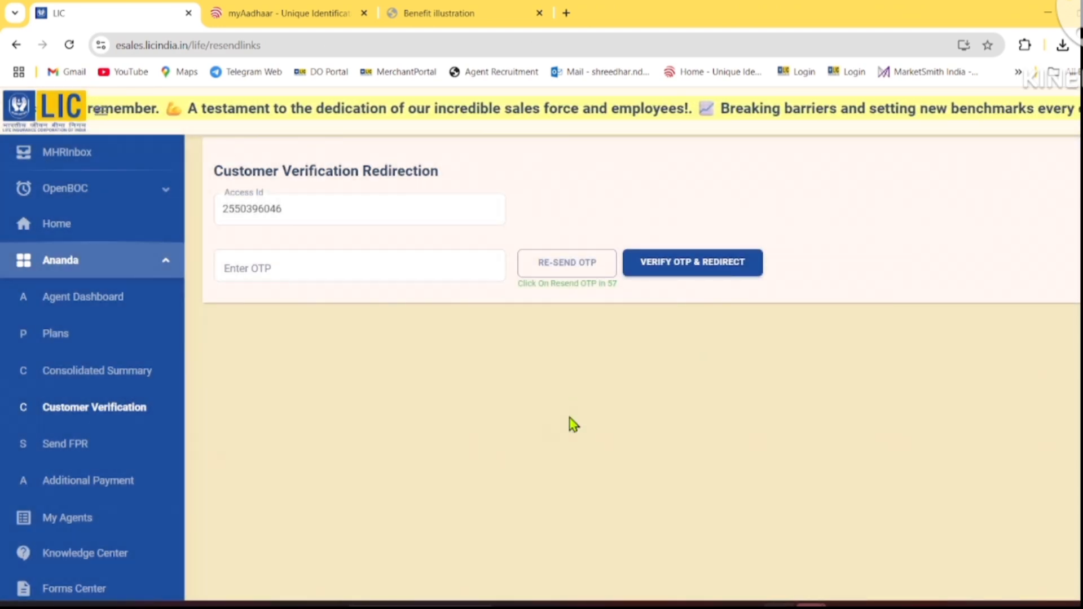
{"action": "left_click", "coordinate": [260, 269]}
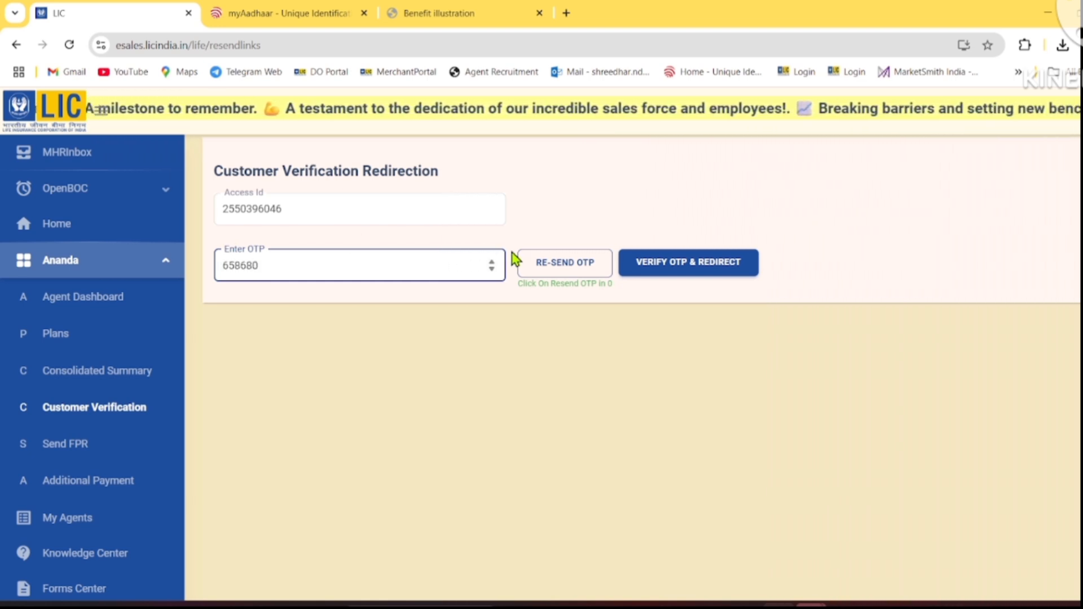
{"action": "left_click", "coordinate": [689, 272]}
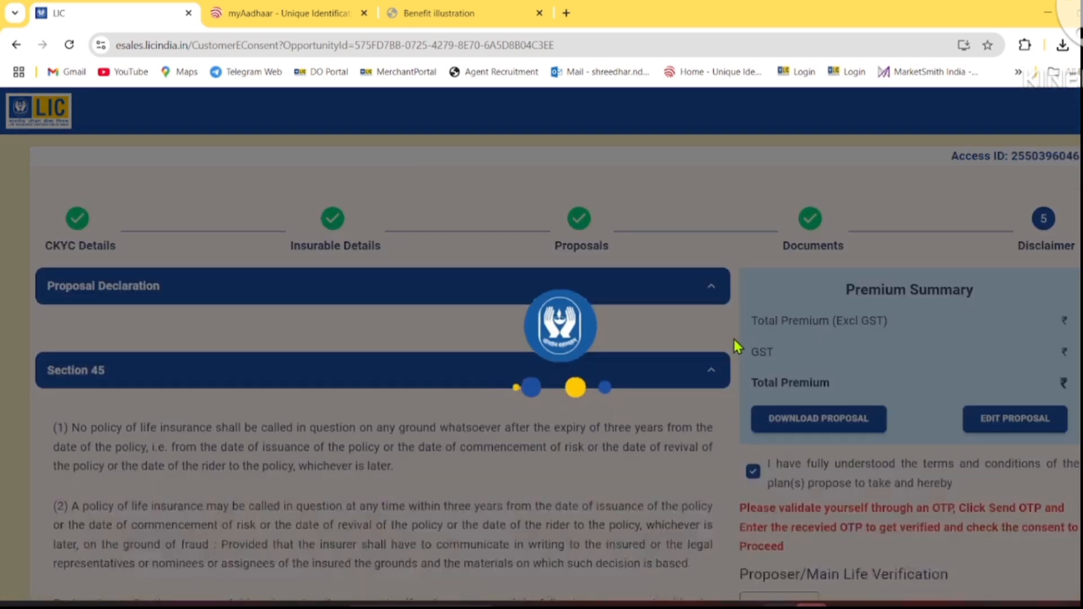
Step: Send the proposer's consent OTP, enter the received code and submit it for verification
{"action": "scroll", "coordinate": [802, 358], "scroll_direction": "down", "scroll_amount": 5}
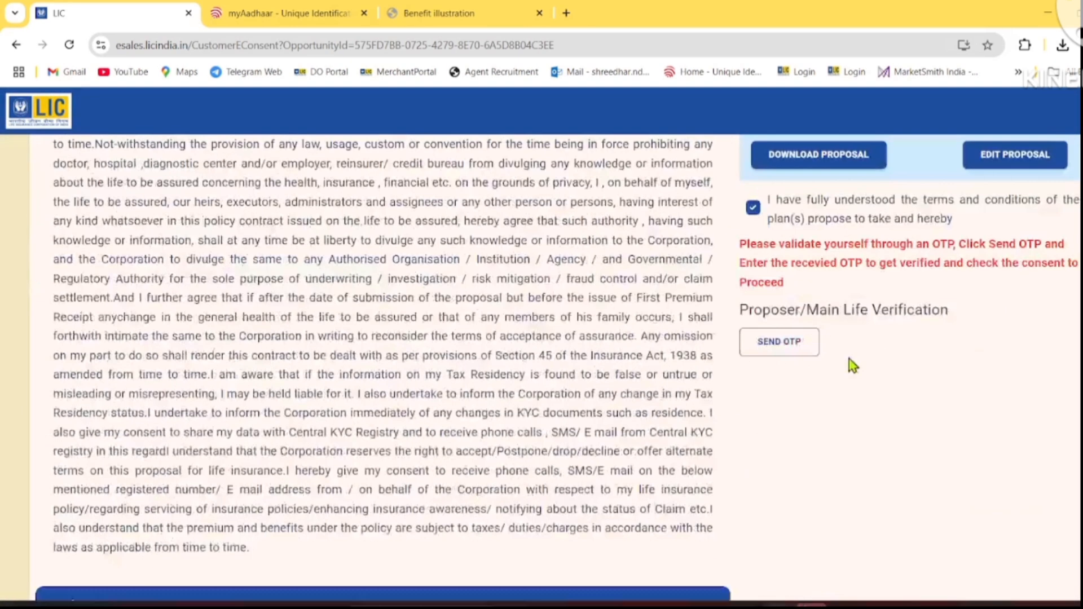
{"action": "left_click", "coordinate": [787, 351]}
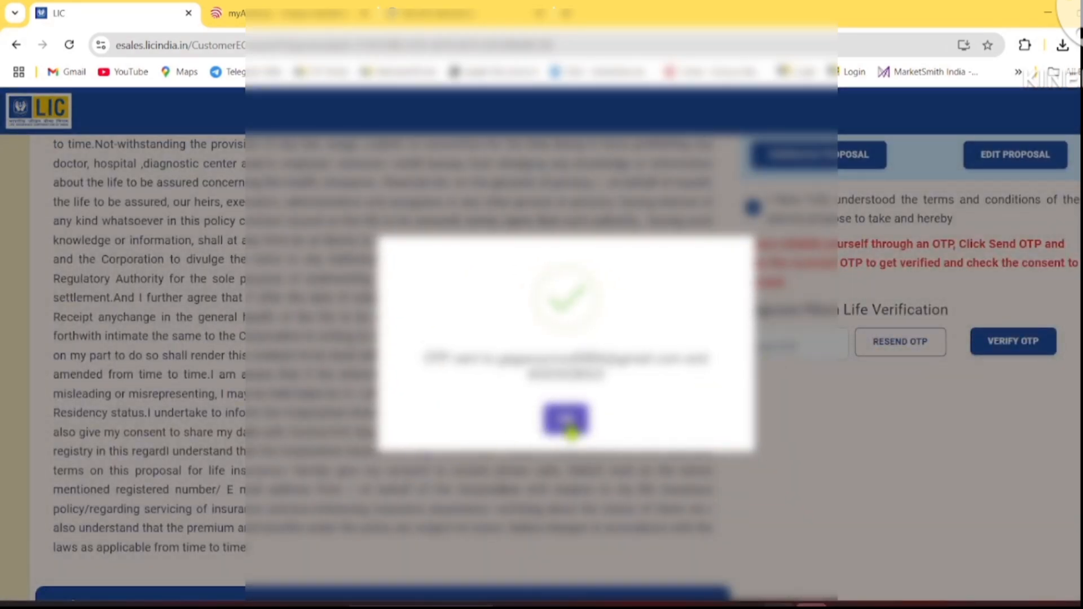
{"action": "left_click", "coordinate": [569, 420]}
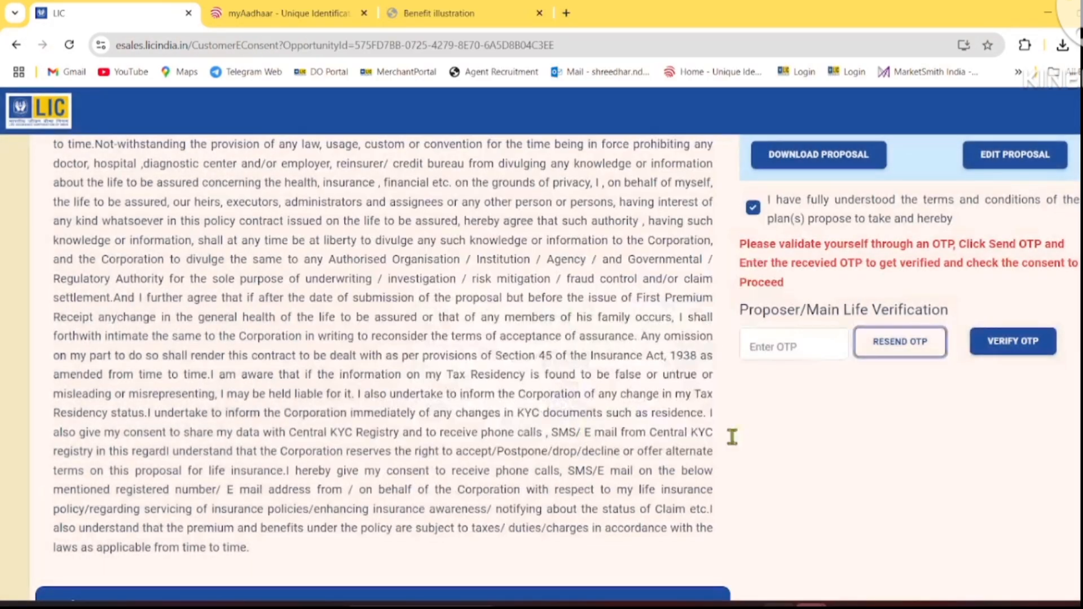
{"action": "left_click", "coordinate": [793, 351]}
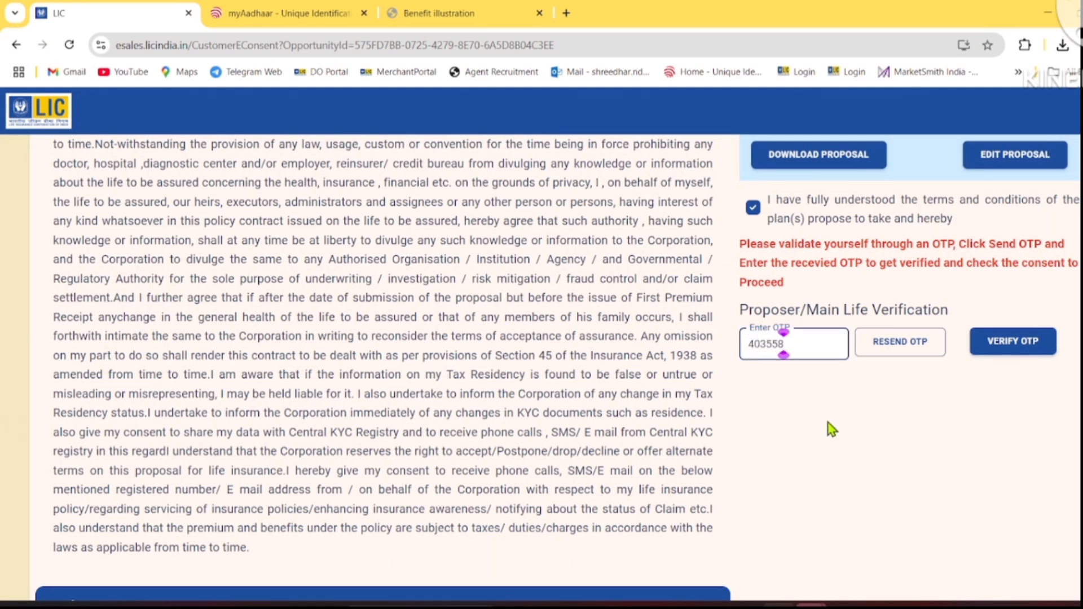
{"action": "left_click", "coordinate": [1012, 342]}
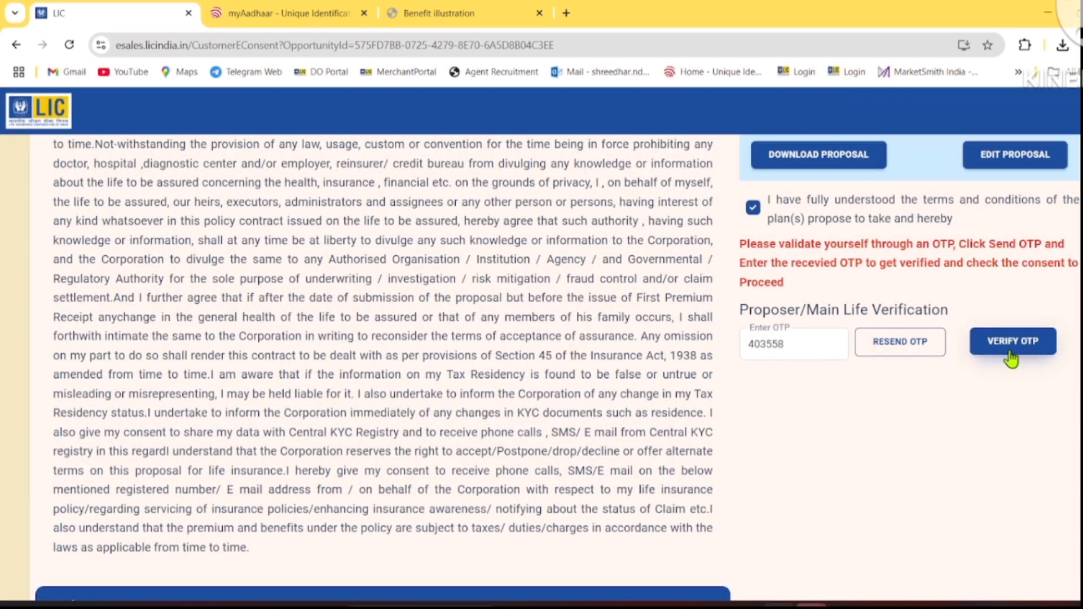
{"action": "left_click", "coordinate": [1009, 355]}
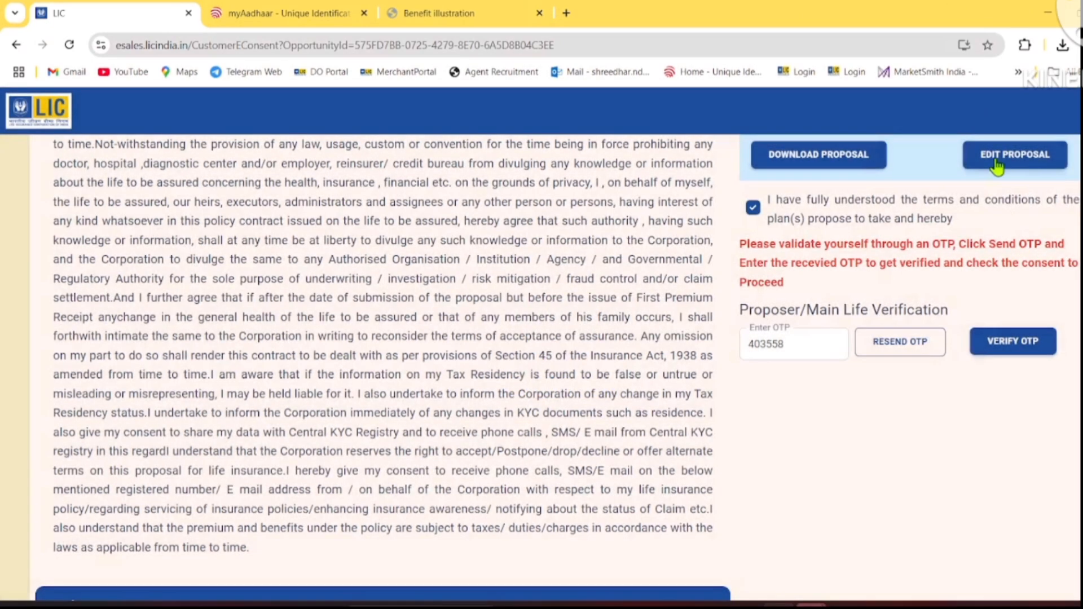
Step: Resend the proposer's OTP, enter the new code and verify it
{"action": "scroll", "coordinate": [1007, 316], "scroll_direction": "up", "scroll_amount": 4}
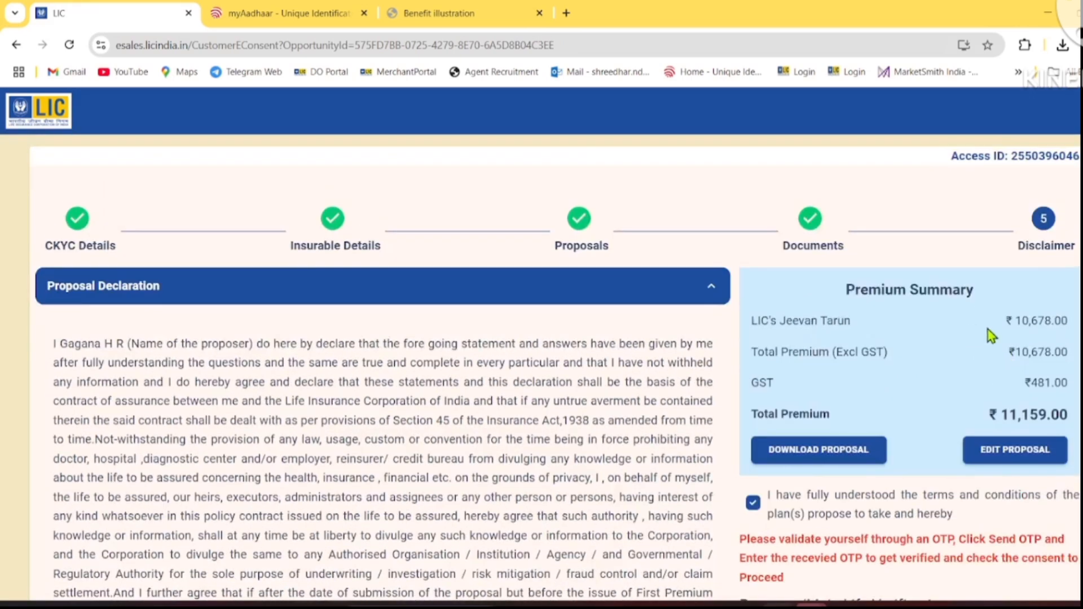
{"action": "scroll", "coordinate": [991, 334], "scroll_direction": "down", "scroll_amount": 5}
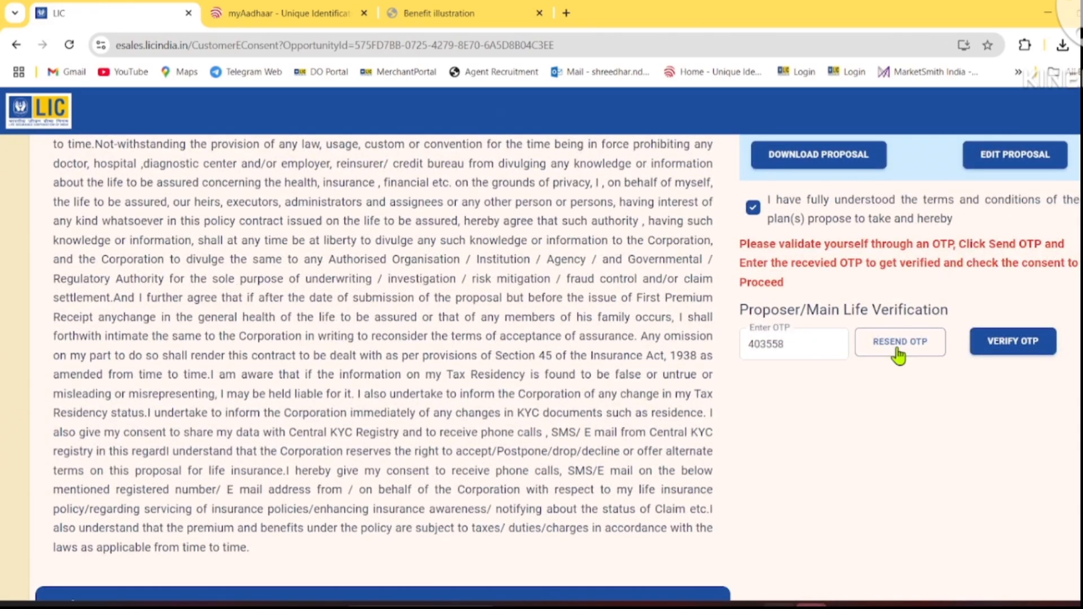
{"action": "left_click", "coordinate": [895, 345]}
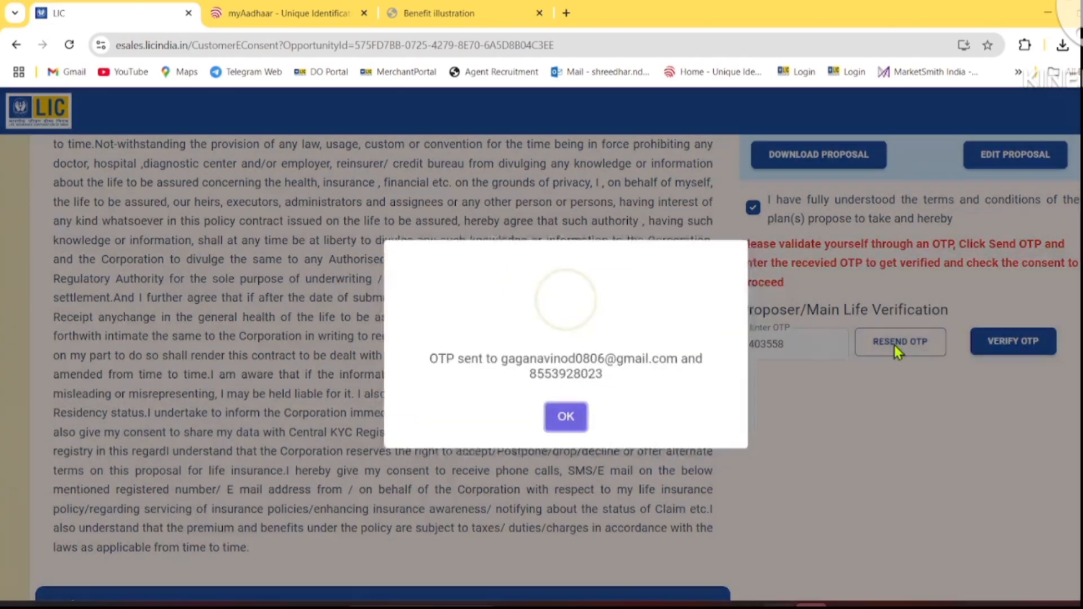
{"action": "left_click", "coordinate": [567, 419]}
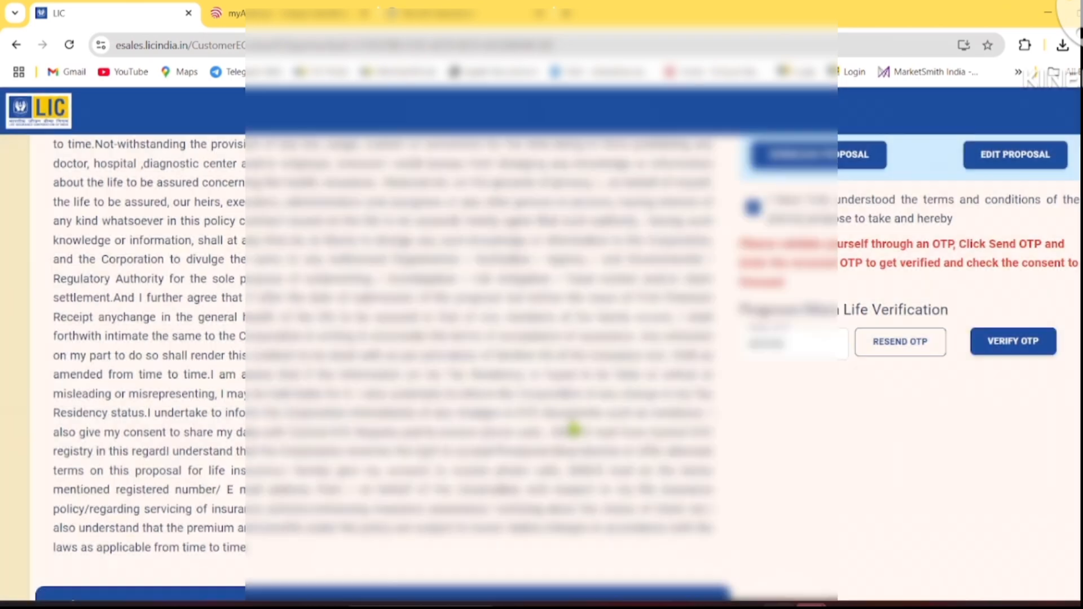
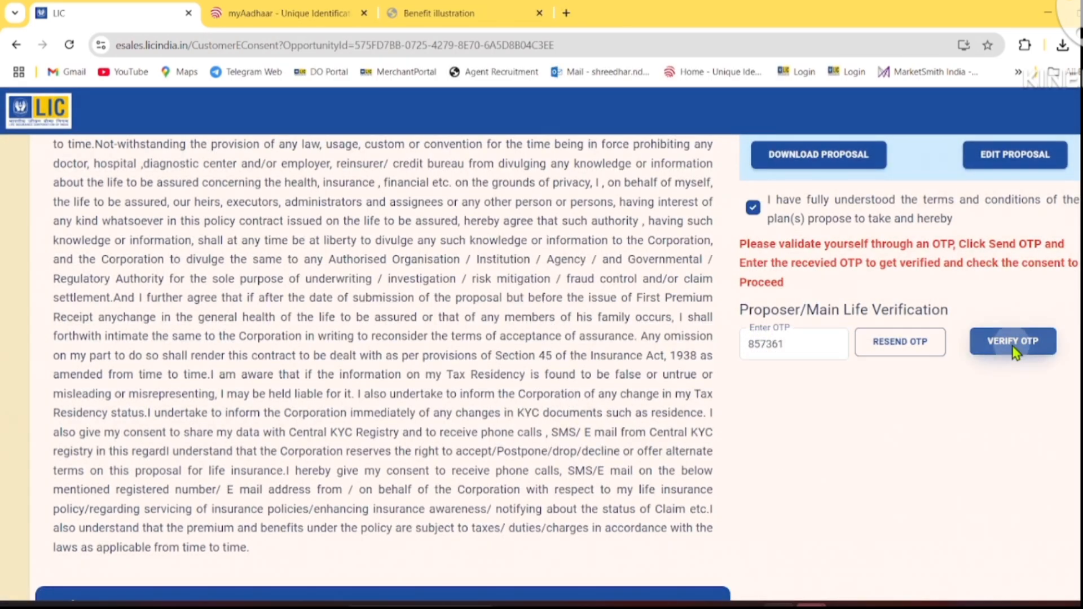
{"action": "left_click", "coordinate": [1009, 343]}
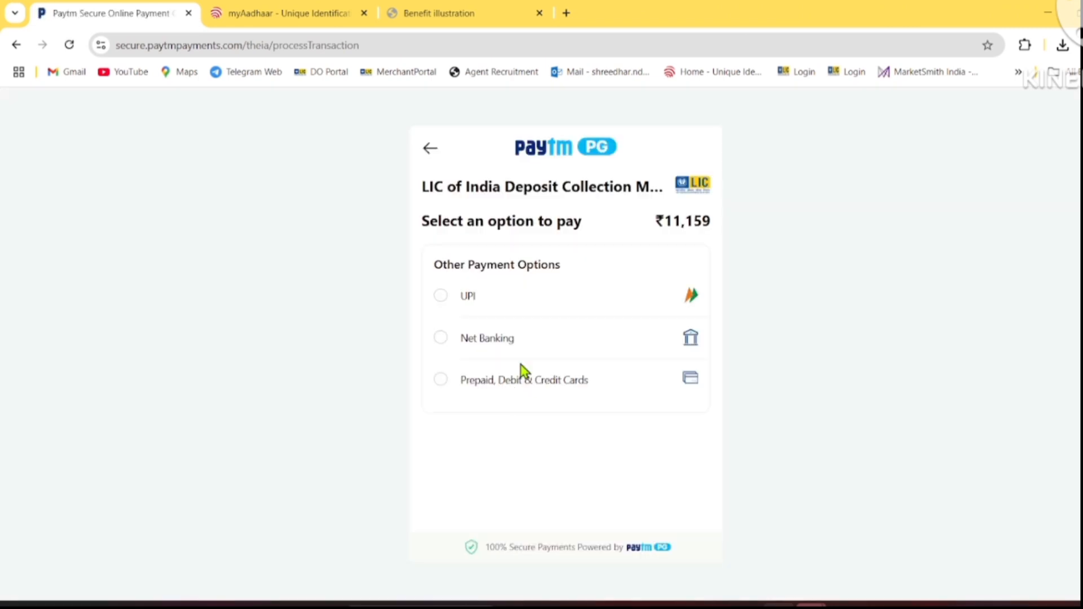
Step: Enter the card details and CVV and pay the ₹11,159 premium
{"action": "left_click", "coordinate": [442, 382]}
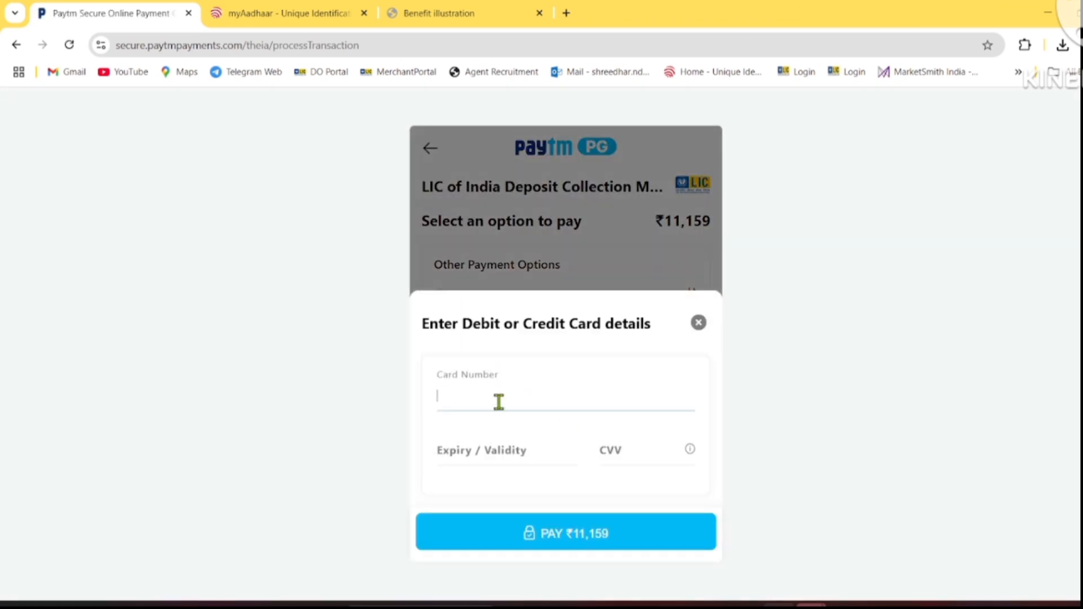
{"action": "type", "text": "41"}
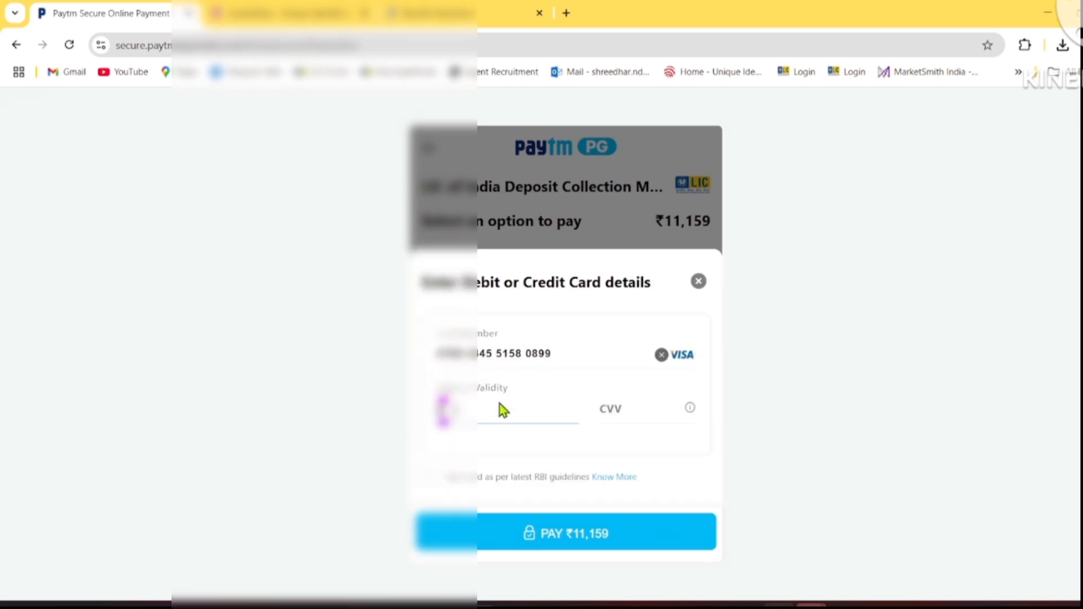
{"action": "type", "text": "•••"}
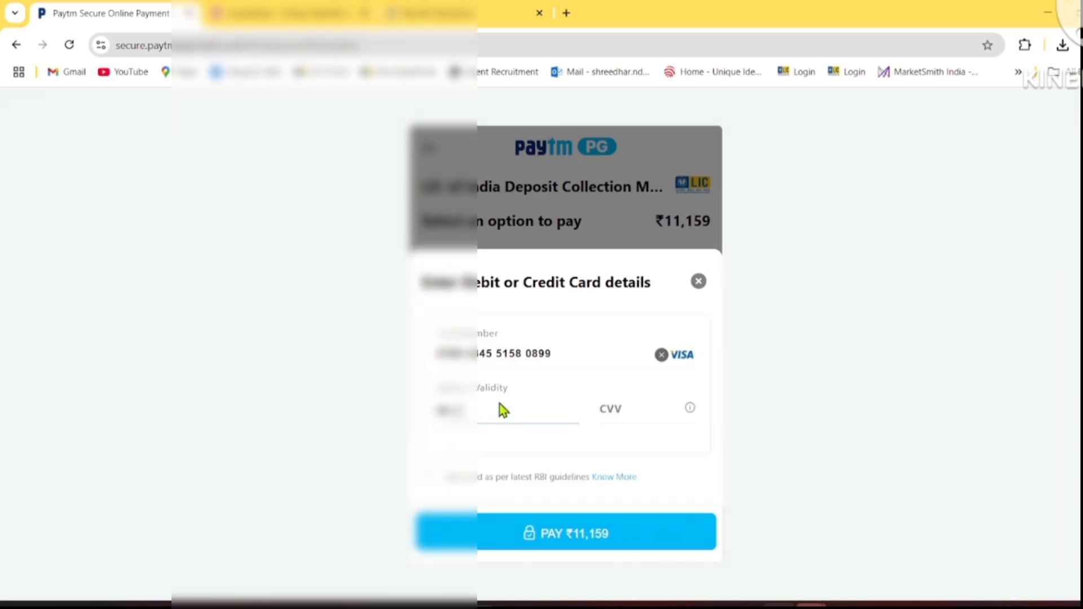
{"action": "type", "text": "•"}
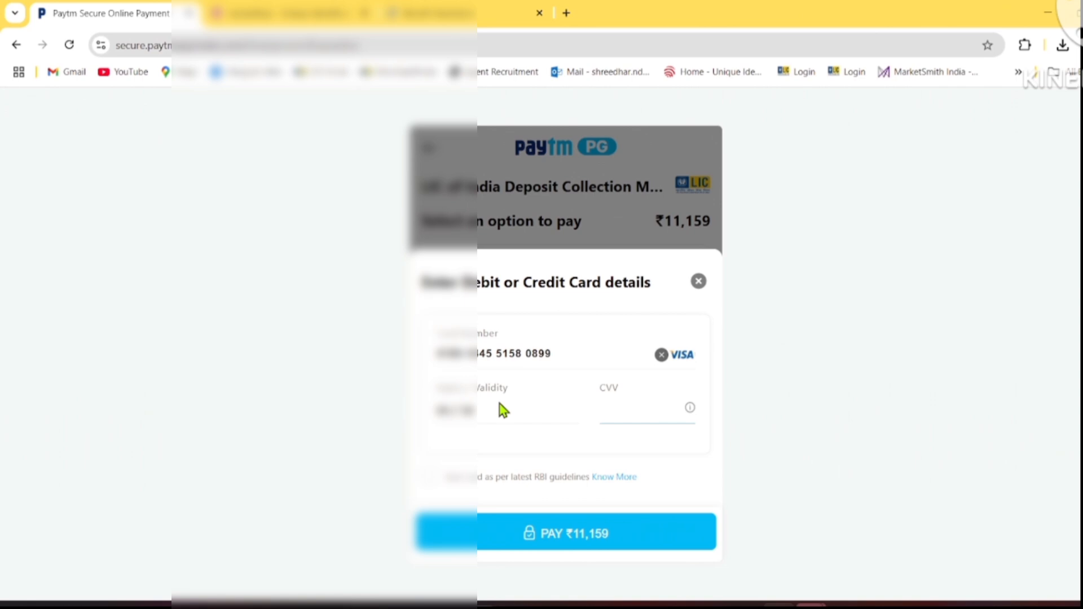
{"action": "type", "text": "•••"}
{"action": "left_click", "coordinate": [565, 537]}
Step: Submit the payment OTP from the mobile, then enter the login OTP on LIC Ananda
{"action": "type", "text": "•••••3"}
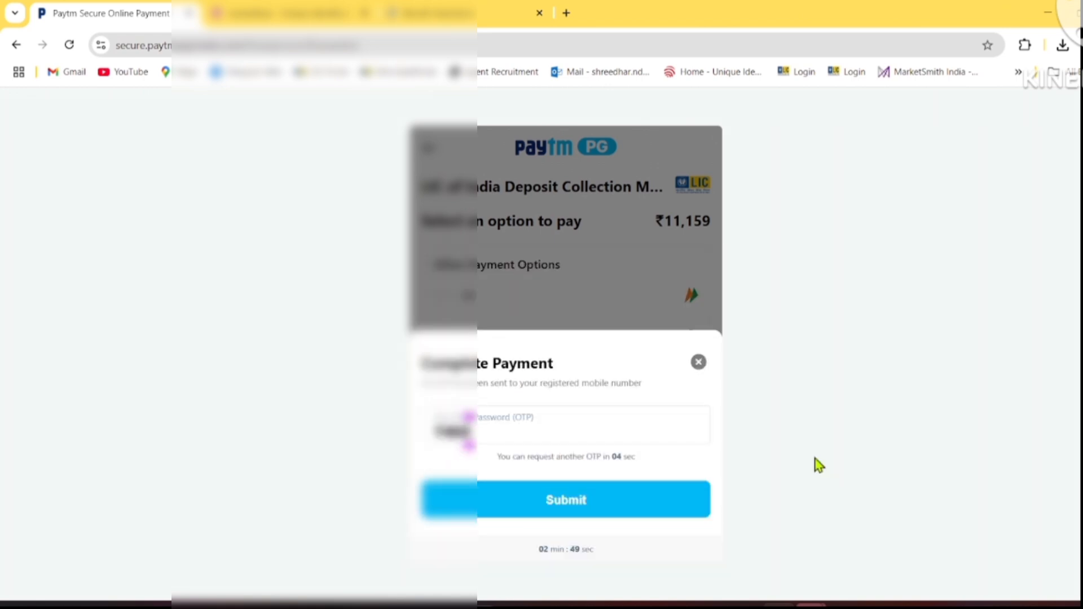
{"action": "left_click", "coordinate": [572, 510]}
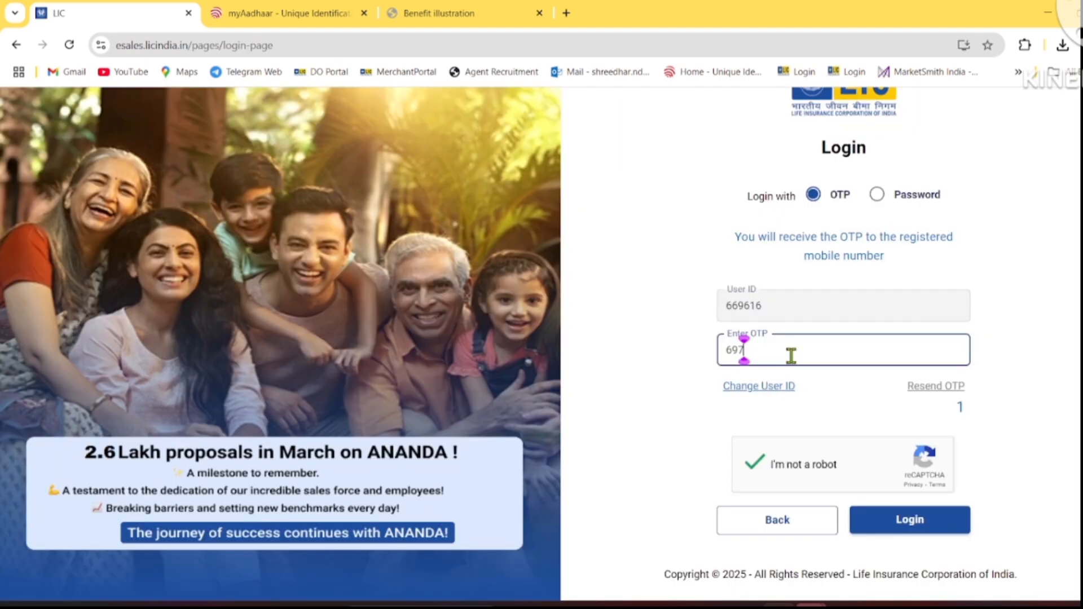
Step: Log in and fetch the proposal's status in Ananda > Consolidated Summary using the pasted access ID
{"action": "left_click", "coordinate": [908, 527]}
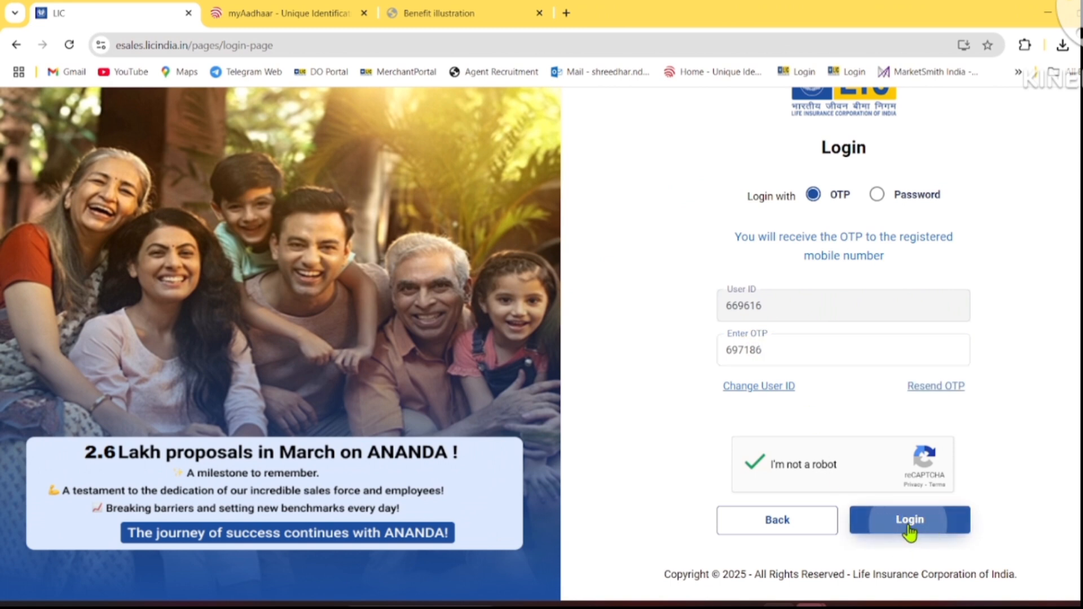
{"action": "left_click", "coordinate": [74, 265]}
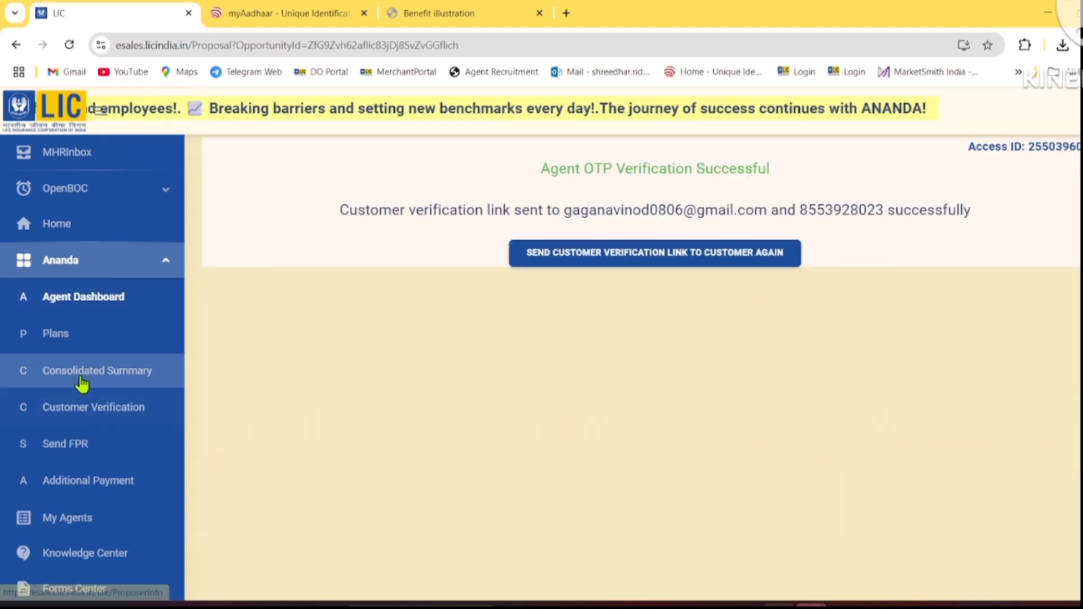
{"action": "left_click", "coordinate": [82, 384]}
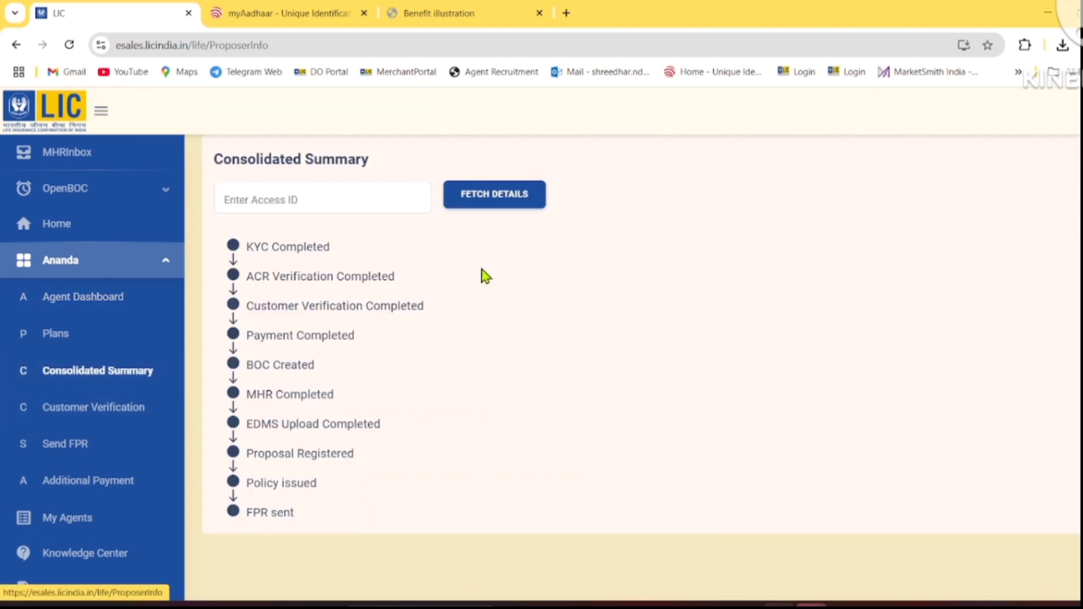
{"action": "left_click", "coordinate": [246, 199]}
{"action": "right_click", "coordinate": [247, 199]}
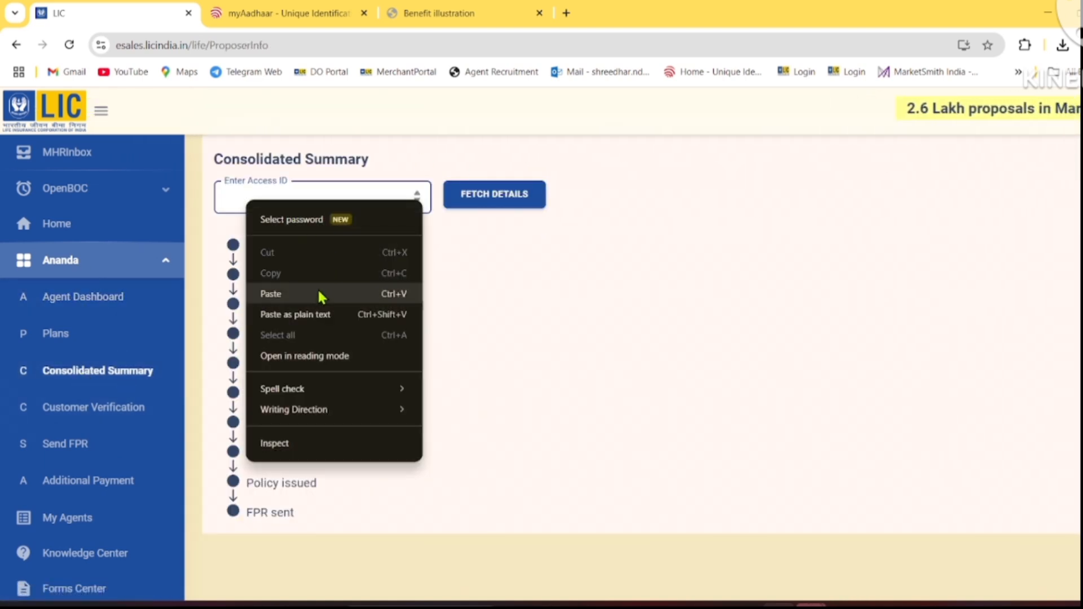
{"action": "left_click", "coordinate": [274, 305]}
{"action": "left_click", "coordinate": [466, 205]}
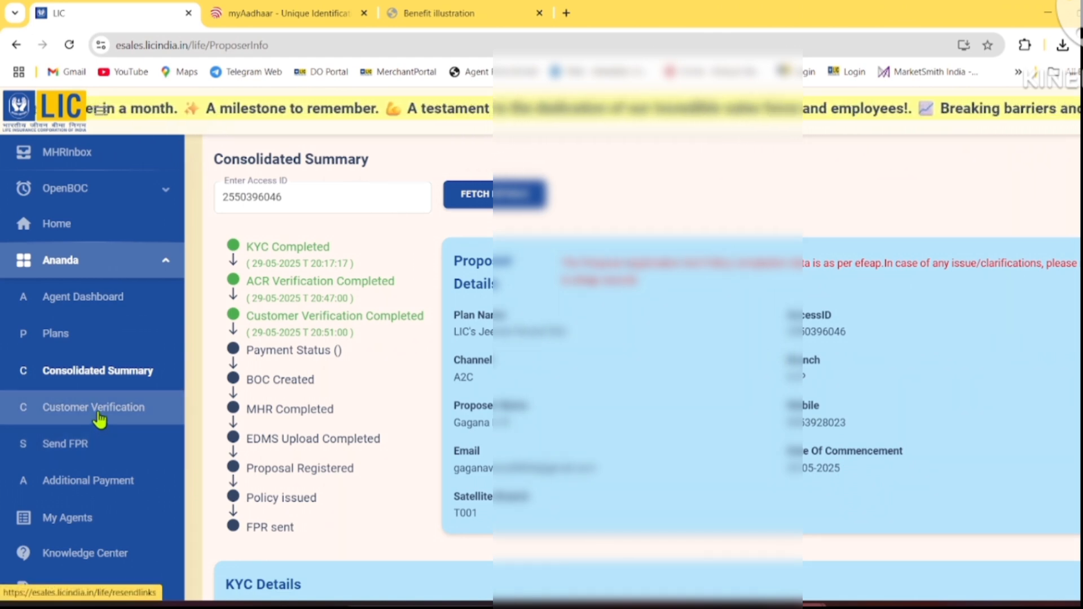
Step: Verify the customer with the pasted access ID and the received OTP to reach the payment page
{"action": "left_click", "coordinate": [93, 414]}
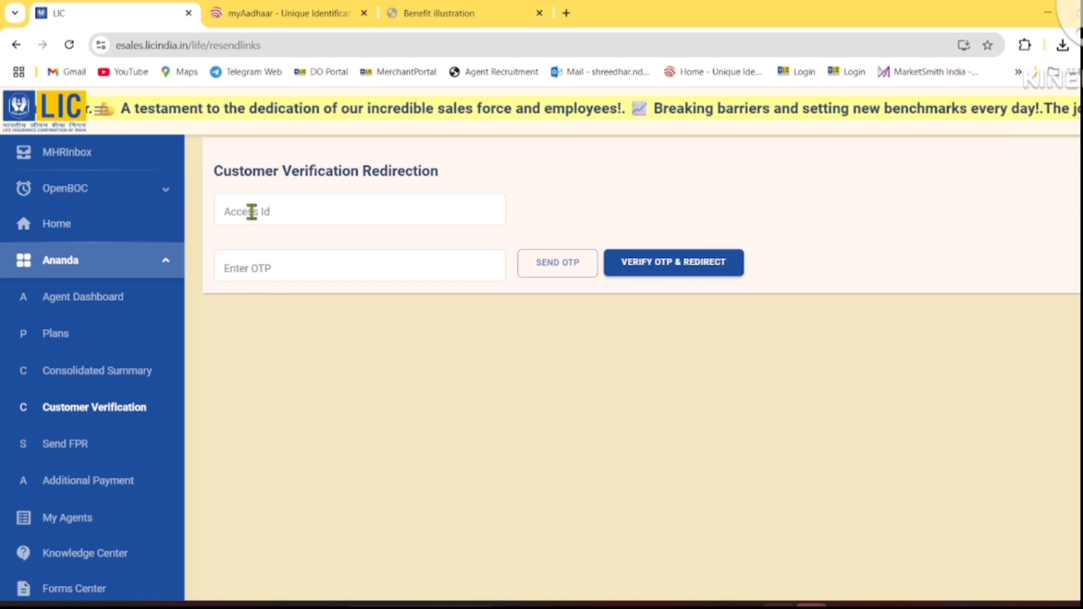
{"action": "right_click", "coordinate": [252, 213]}
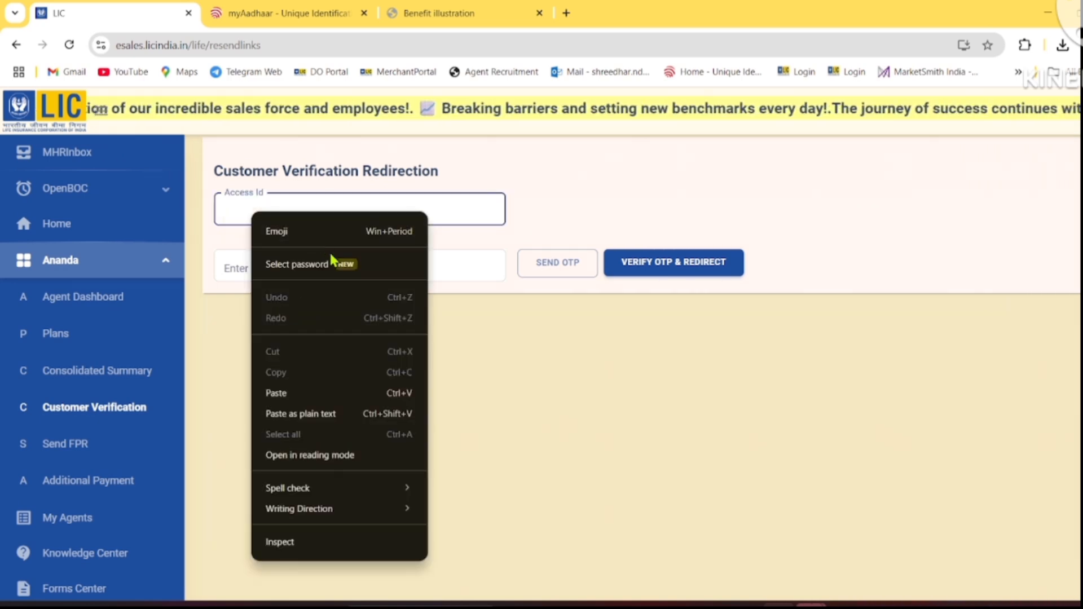
{"action": "left_click", "coordinate": [286, 395]}
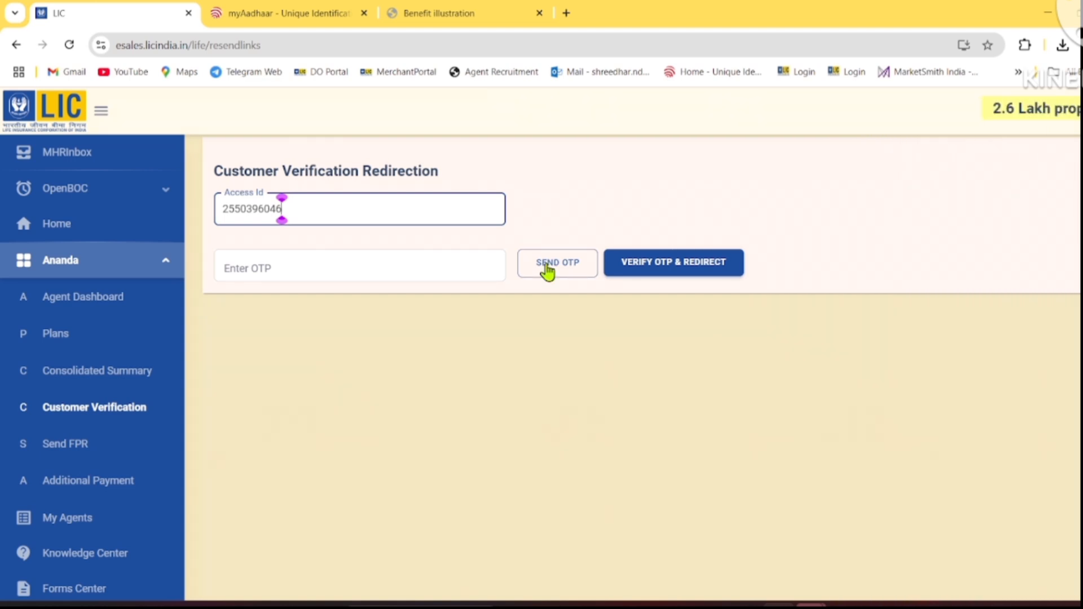
{"action": "left_click", "coordinate": [546, 268]}
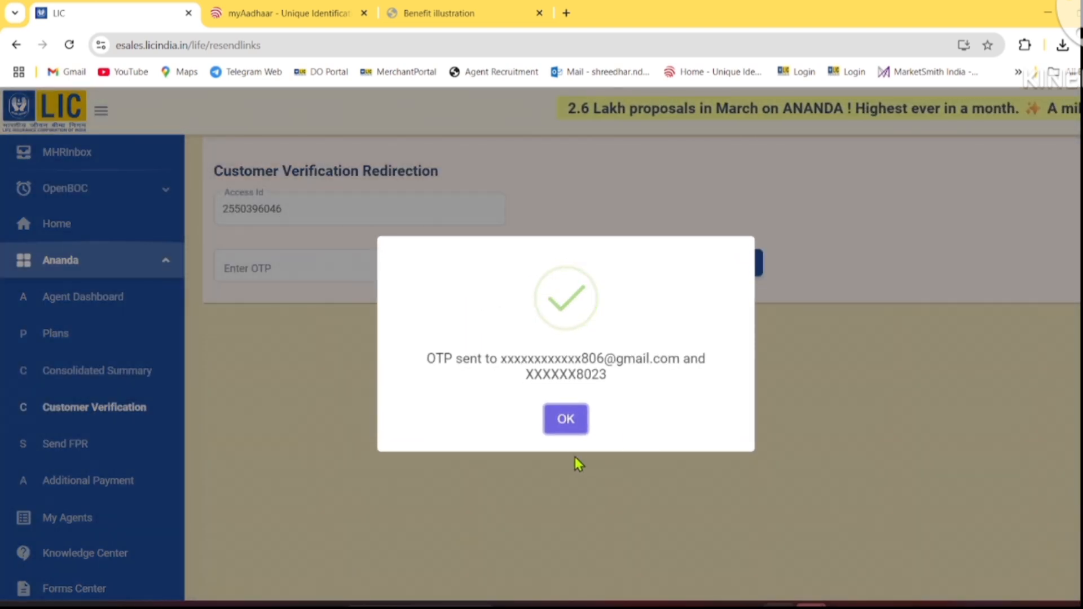
{"action": "left_click", "coordinate": [565, 419]}
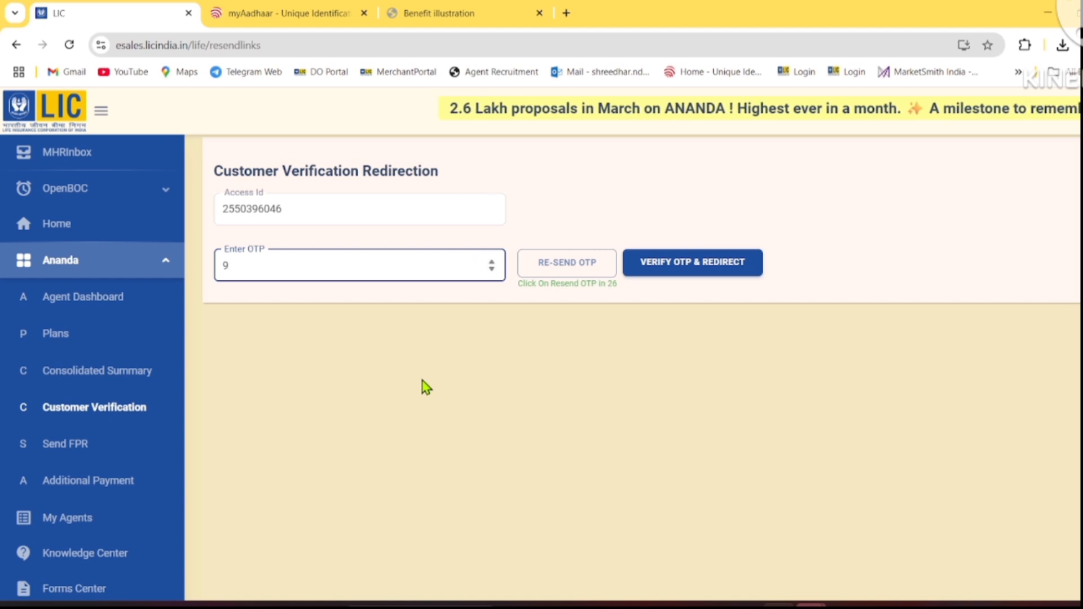
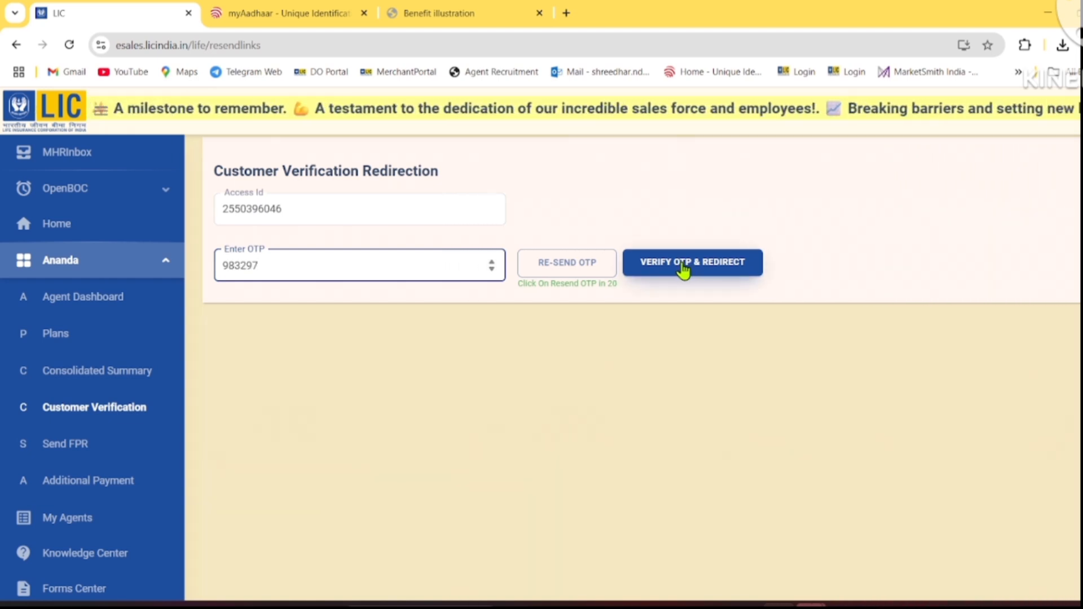
{"action": "left_click", "coordinate": [684, 270]}
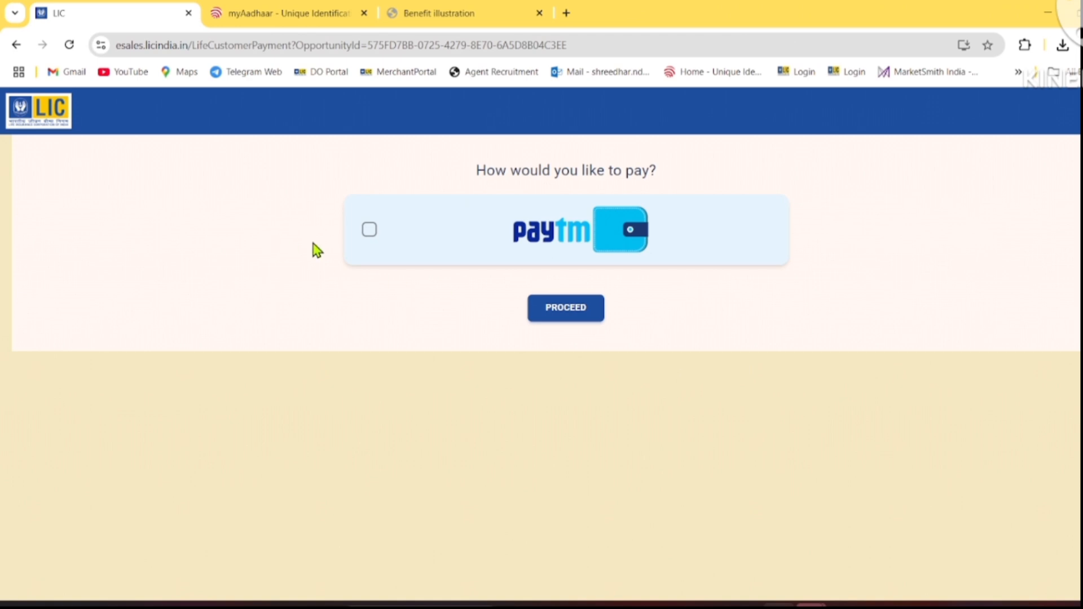
Step: Pay the ₹11,159 premium via Paytm by sending a UPI request to the customer's UPI ID
{"action": "left_click", "coordinate": [369, 231]}
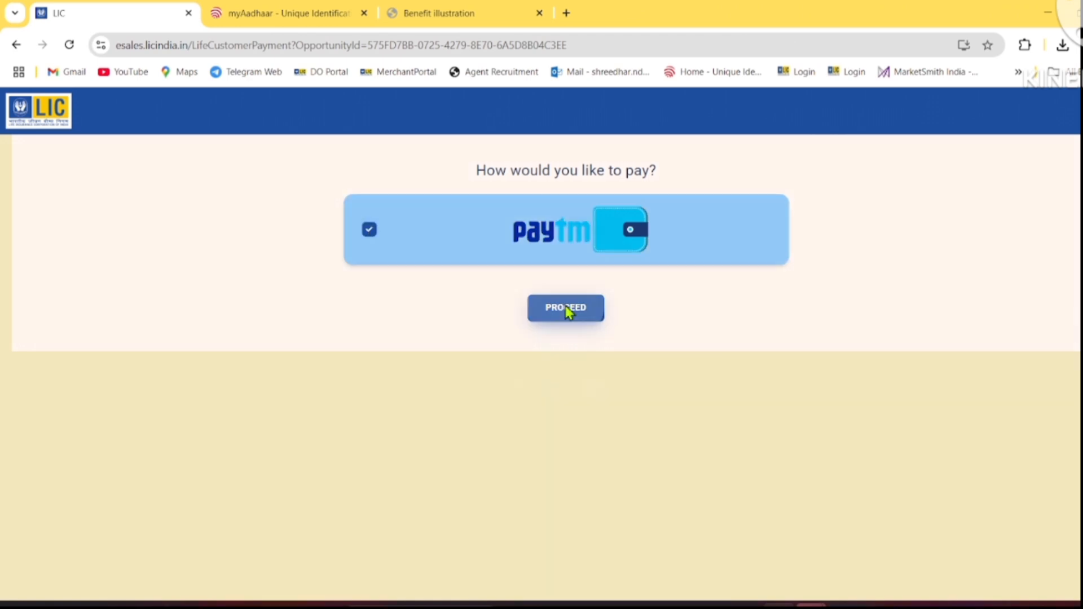
{"action": "left_click", "coordinate": [569, 308]}
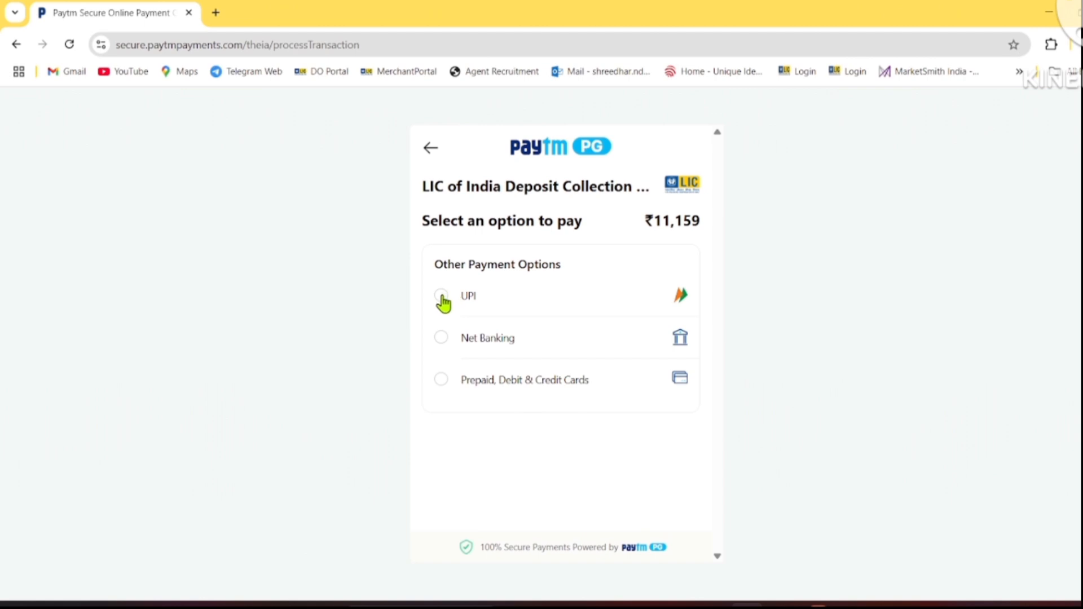
{"action": "left_click", "coordinate": [451, 297]}
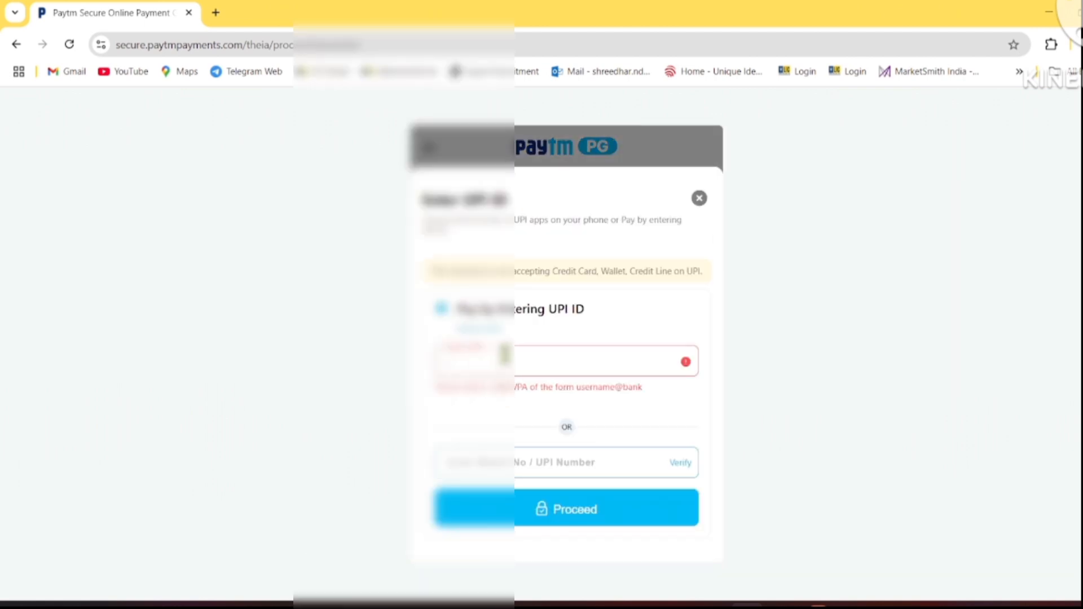
{"action": "type", "text": "9876543"}
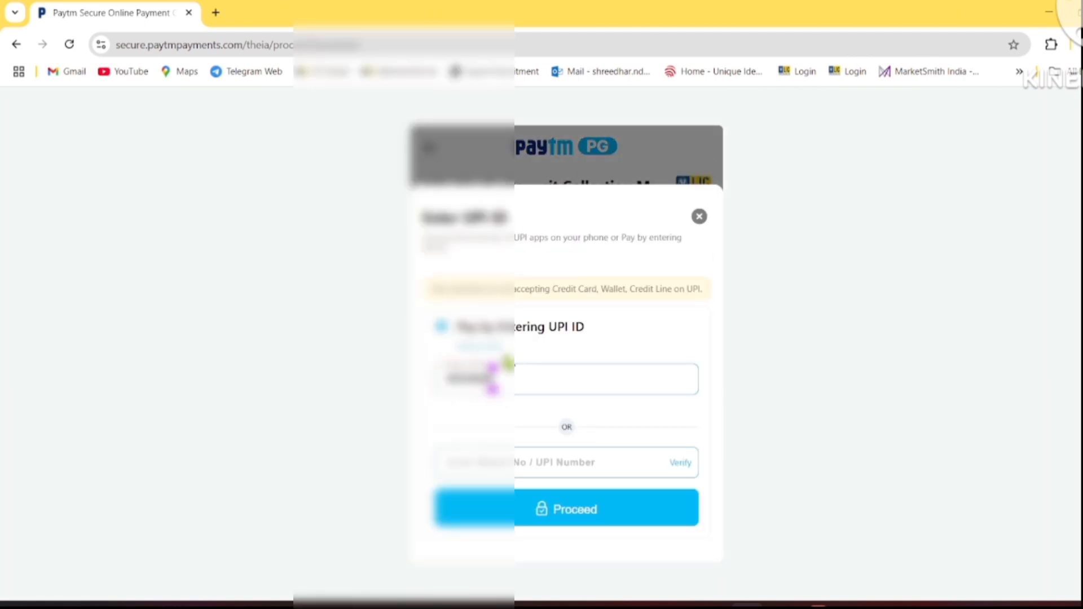
{"action": "type", "text": "210"}
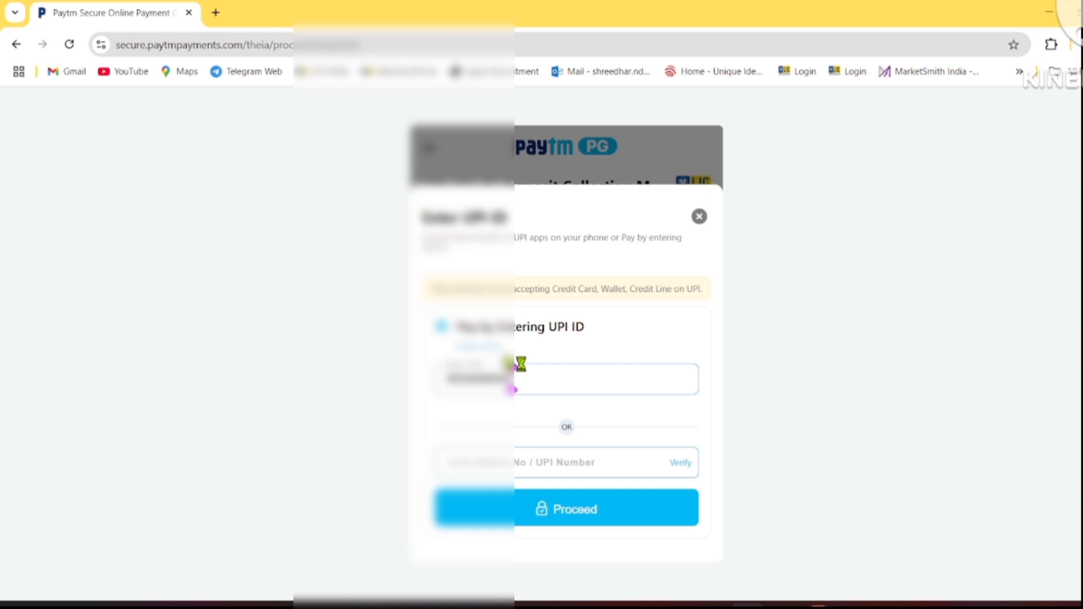
{"action": "type", "text": "@"}
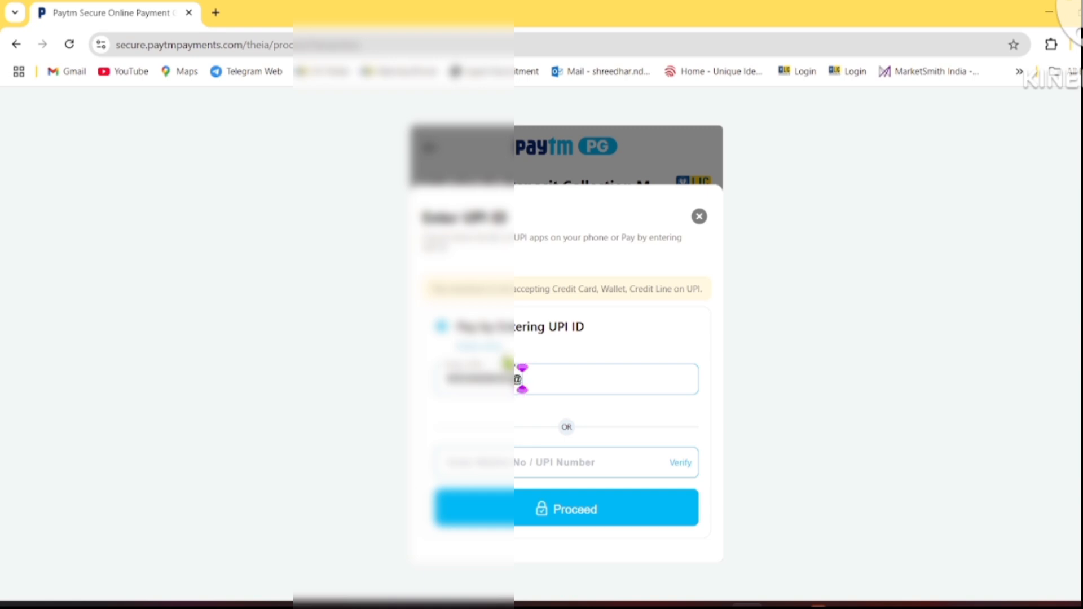
{"action": "type", "text": "ybl"}
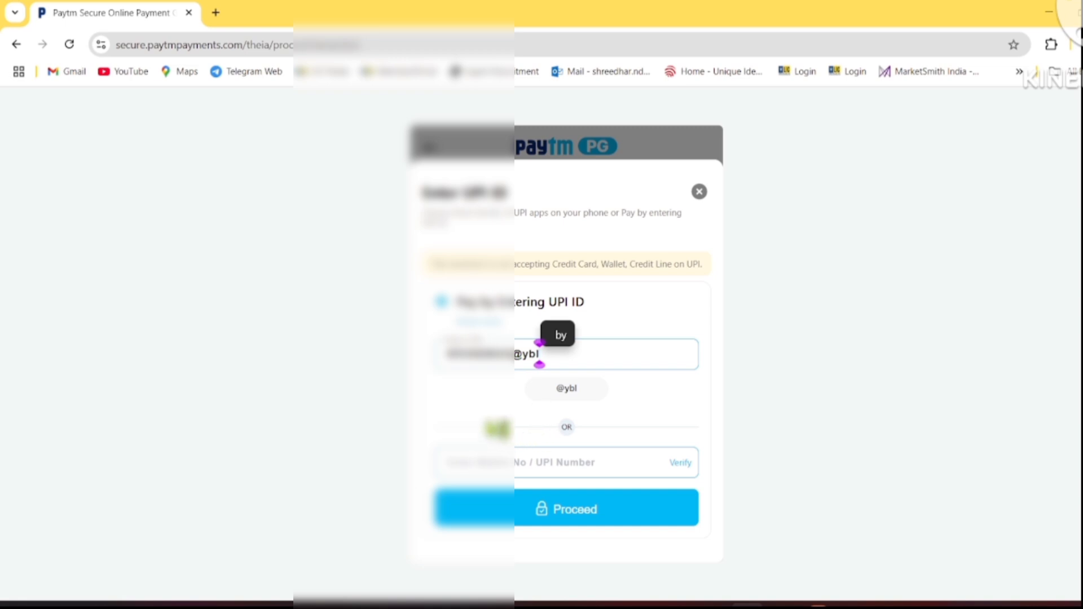
{"action": "left_click", "coordinate": [532, 512]}
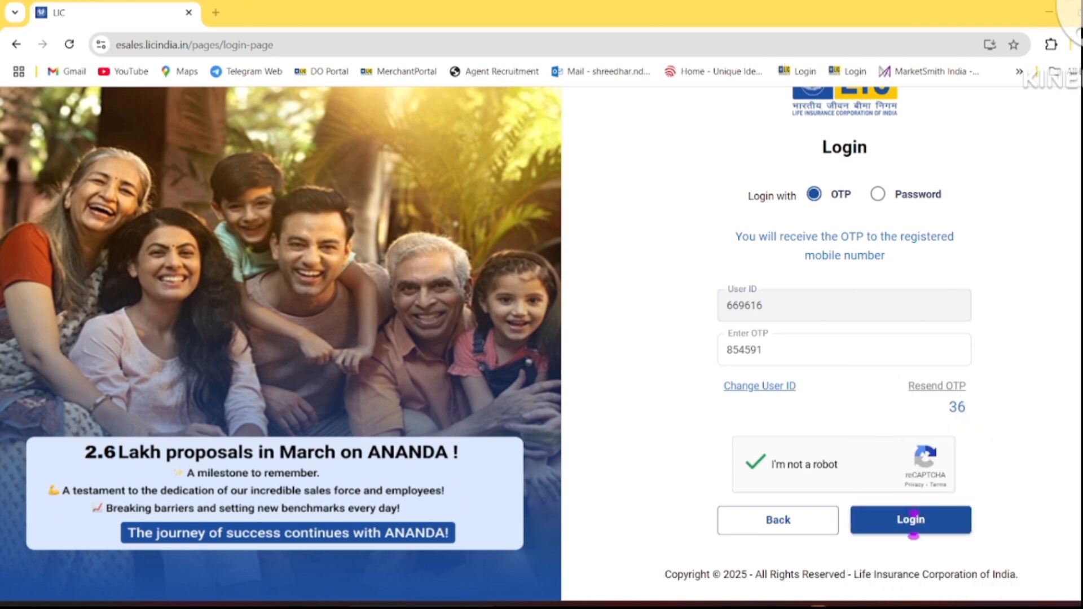
Step: Log back in and fetch the proposal's progress in Consolidated Summary by its access ID
{"action": "left_click", "coordinate": [907, 522]}
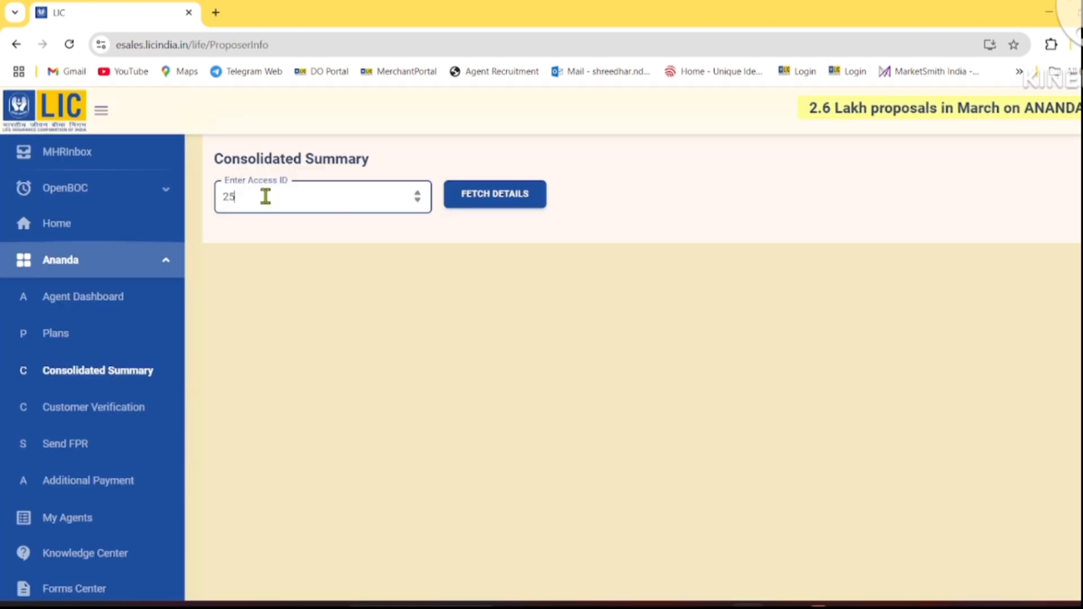
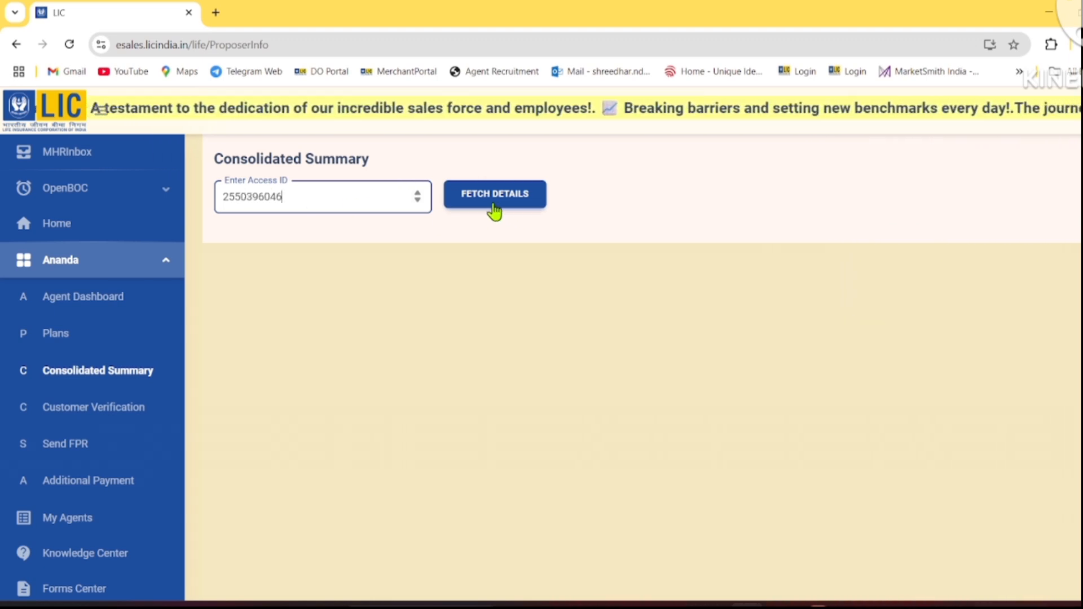
{"action": "left_click", "coordinate": [488, 204]}
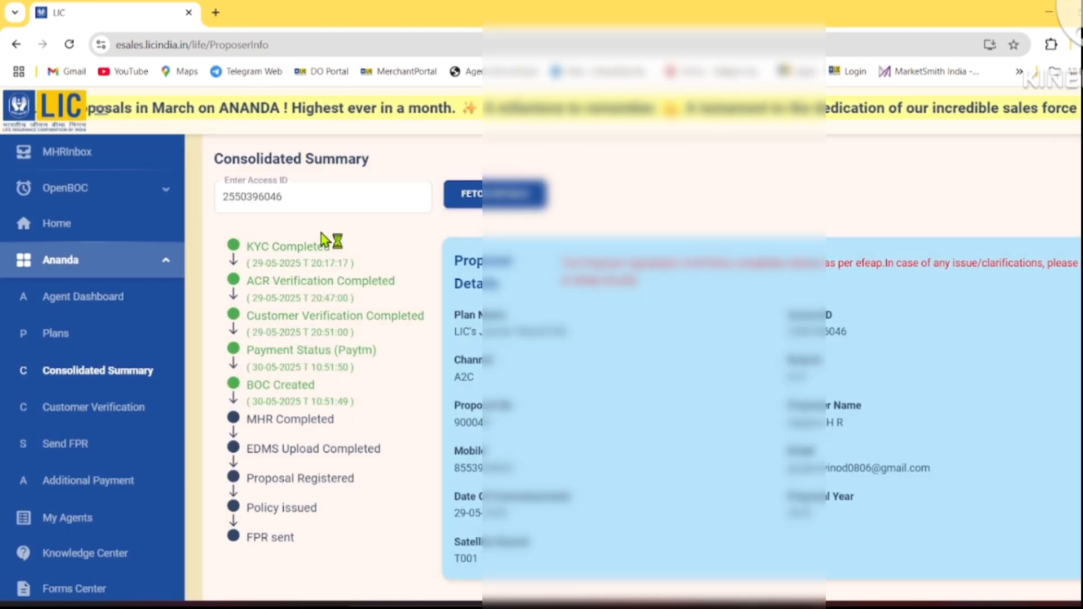
{"action": "double_click", "coordinate": [288, 196]}
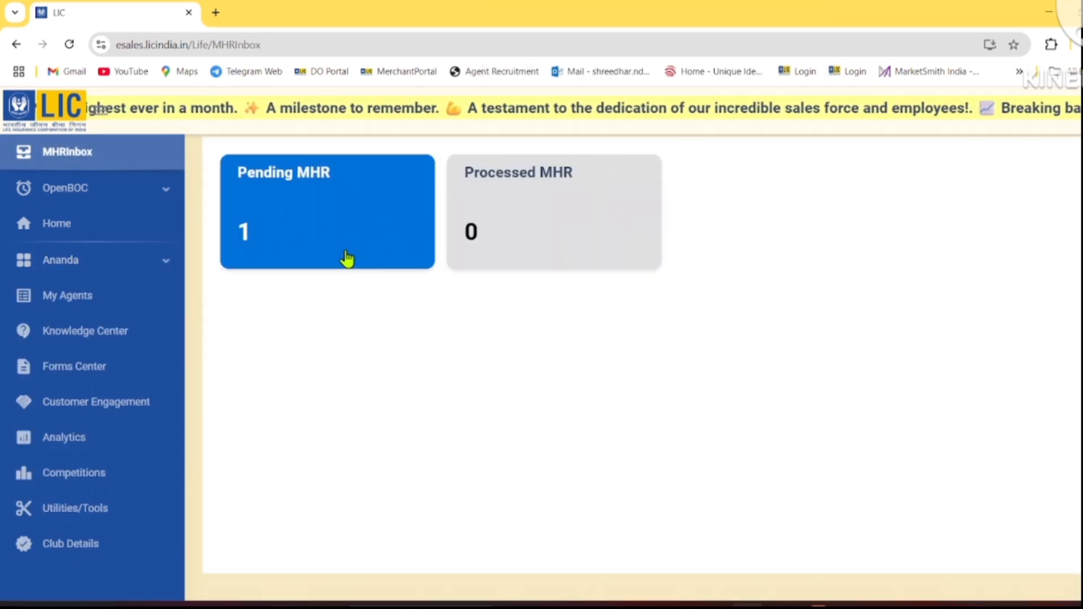
Step: Open the pending MHR for the proposal and proceed past the declaration to the insured details
{"action": "left_click", "coordinate": [328, 249]}
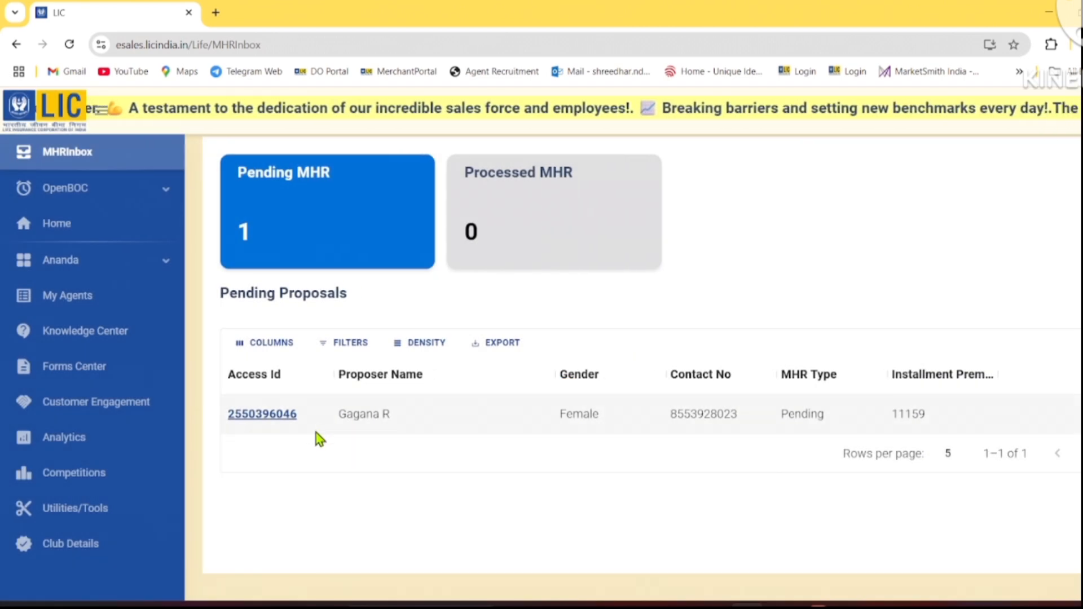
{"action": "left_click", "coordinate": [268, 416]}
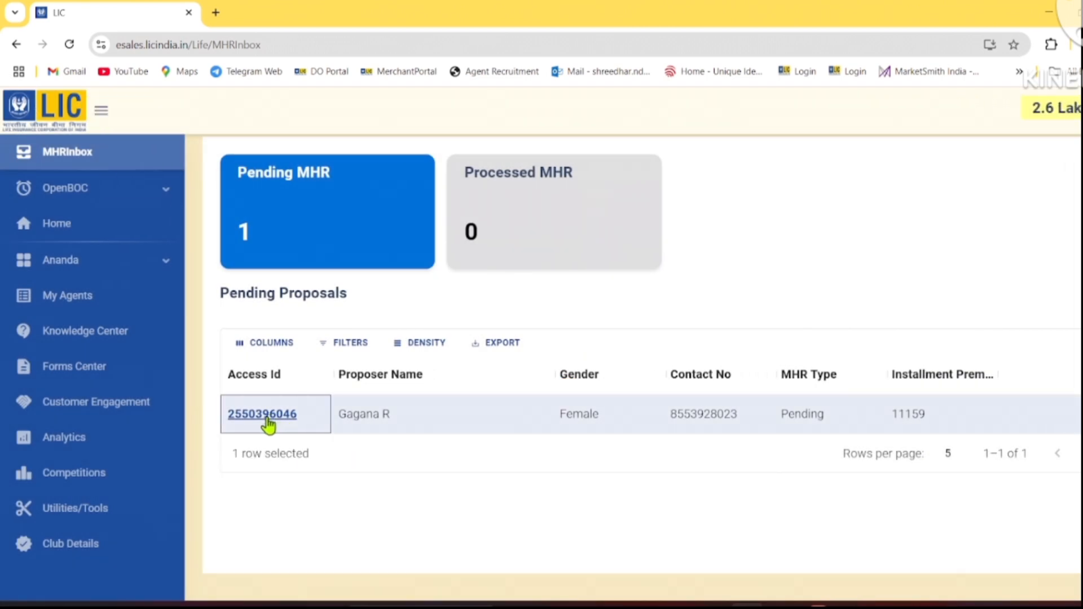
{"action": "left_click", "coordinate": [268, 419]}
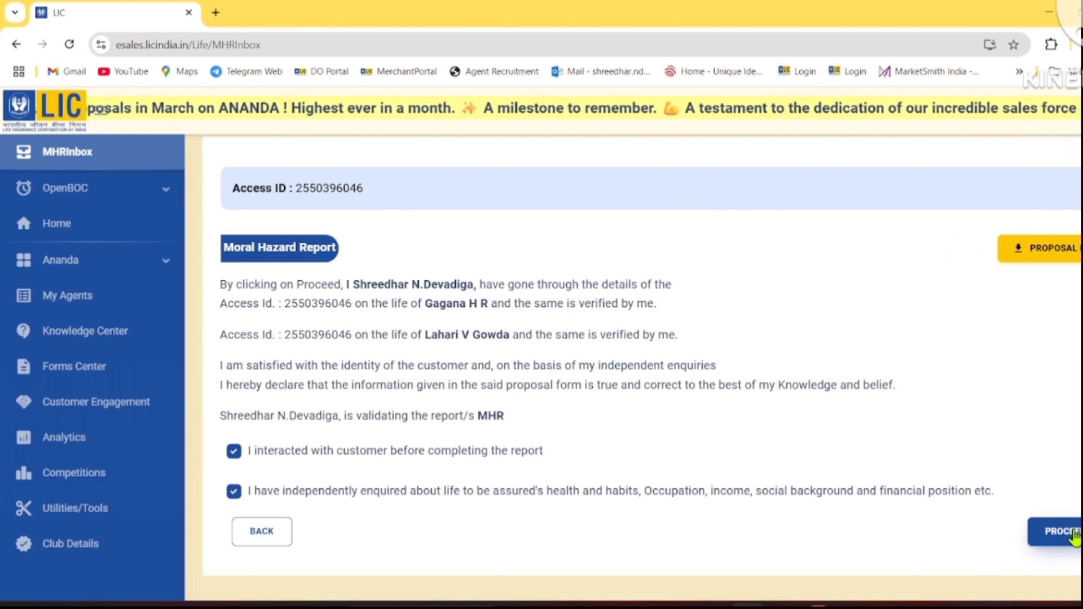
{"action": "left_click", "coordinate": [1073, 535]}
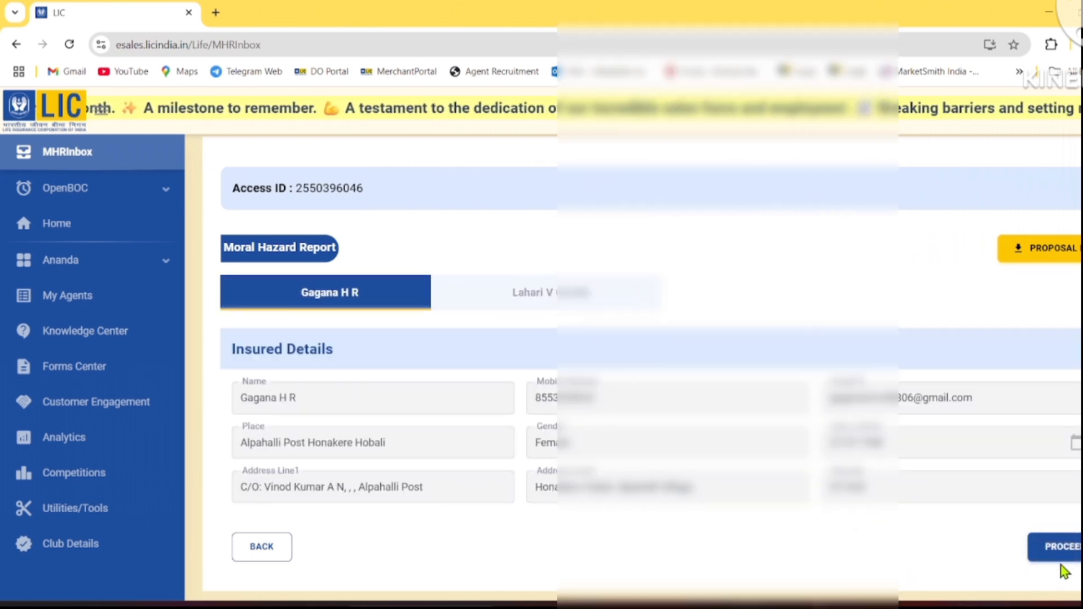
{"action": "left_click", "coordinate": [1068, 550]}
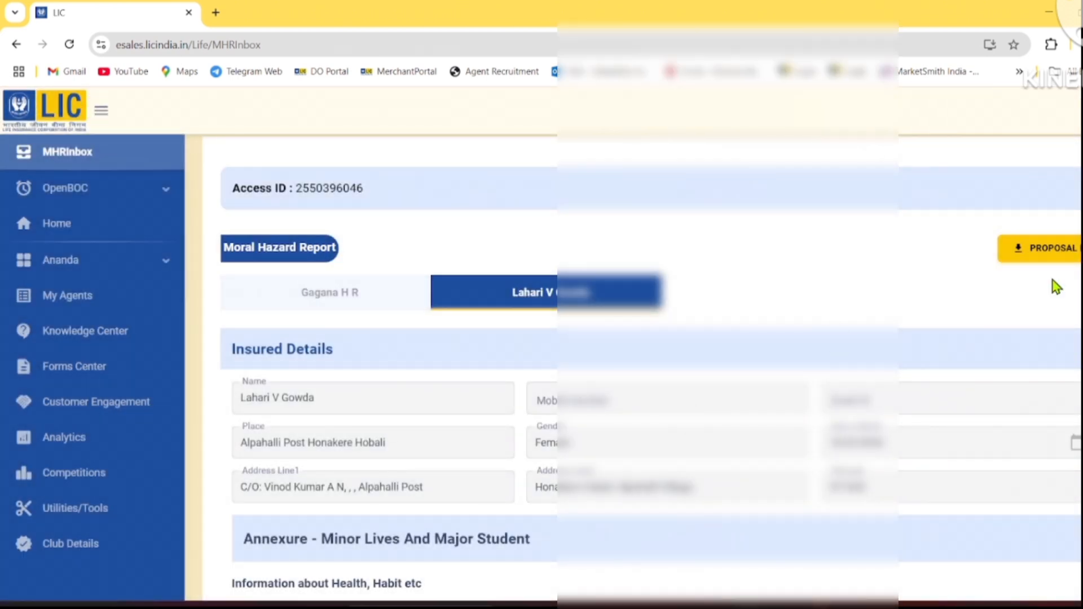
Step: Answer 'no' to physical deformity and school absence, and enter the life to be assured's name
{"action": "scroll", "coordinate": [853, 237], "scroll_direction": "down", "scroll_amount": 5}
{"action": "left_click", "coordinate": [853, 238]}
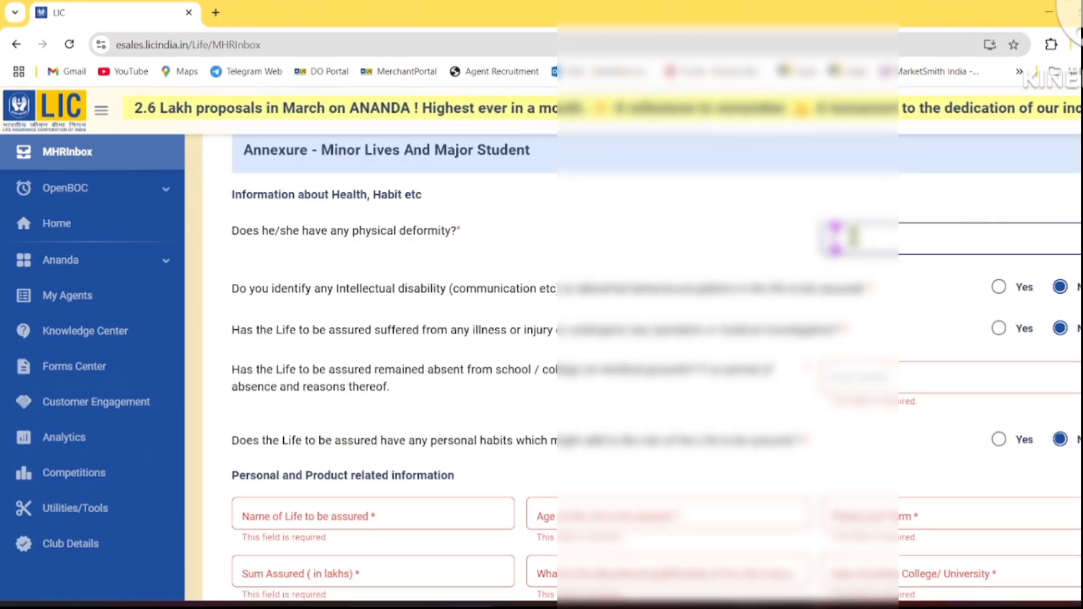
{"action": "type", "text": "no"}
{"action": "left_click", "coordinate": [857, 383]}
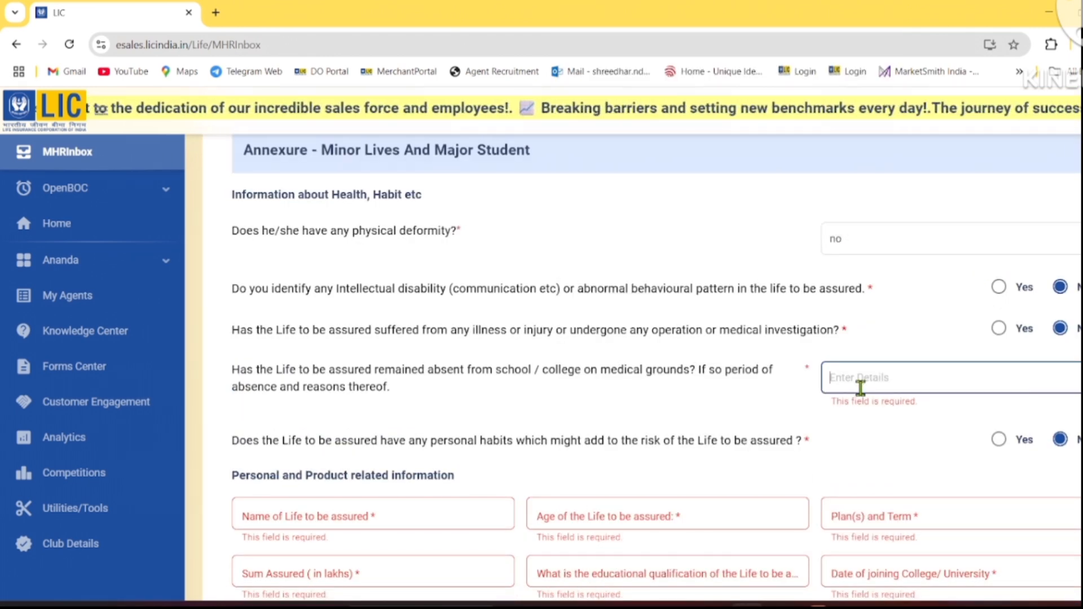
{"action": "type", "text": "no"}
{"action": "scroll", "coordinate": [321, 451], "scroll_direction": "down", "scroll_amount": 1}
{"action": "left_click", "coordinate": [320, 448]}
{"action": "type", "text": "L"}
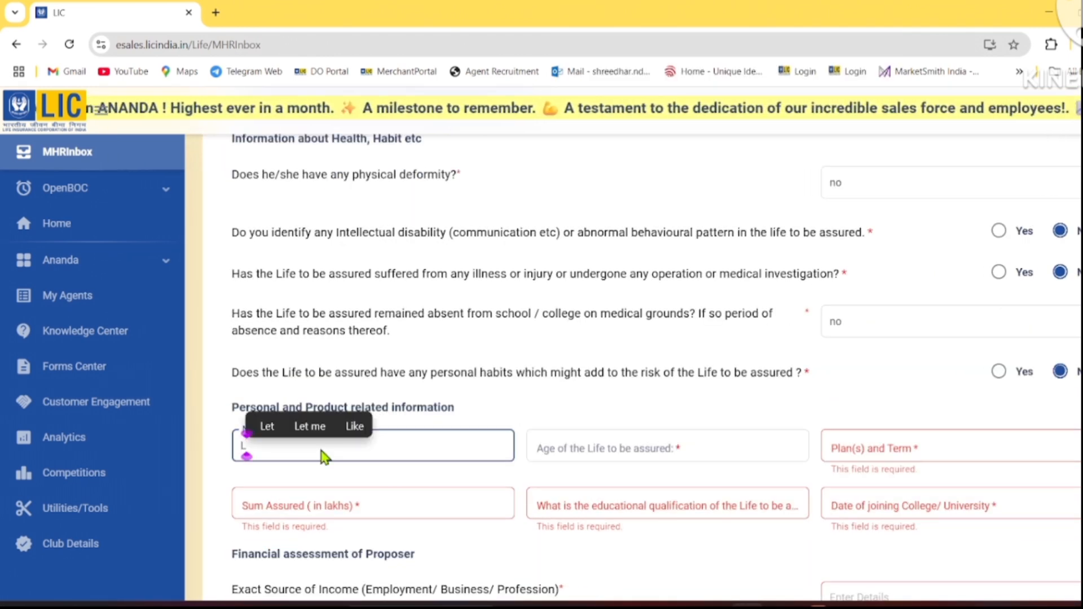
{"action": "type", "text": "ahari"}
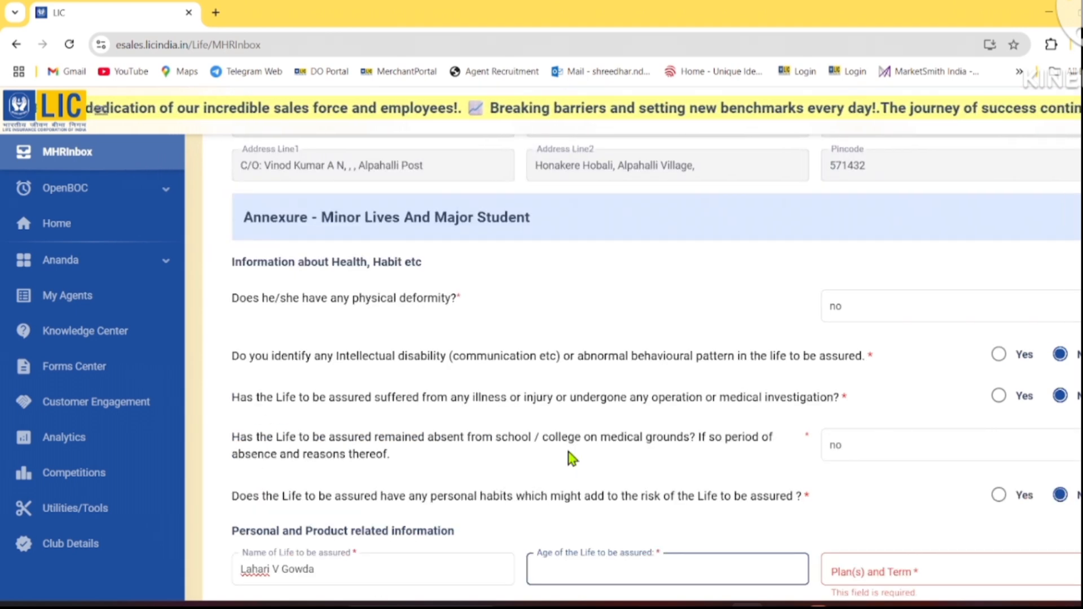
{"action": "type", "text": "1"}
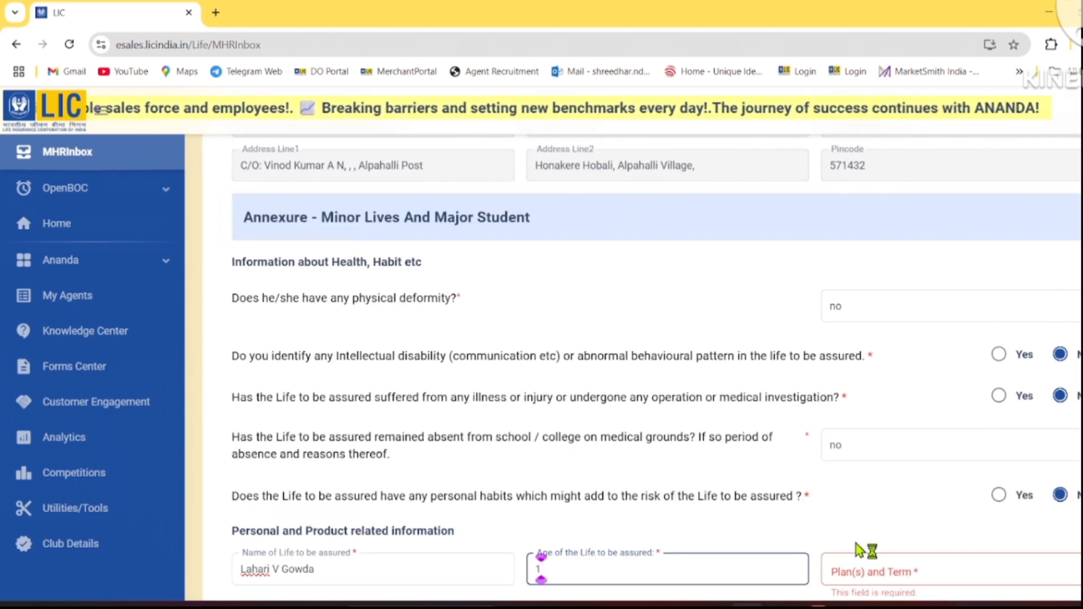
Step: Enter plan and term 934-24 with sum assured 200000
{"action": "left_click", "coordinate": [847, 571]}
{"action": "type", "text": "93"}
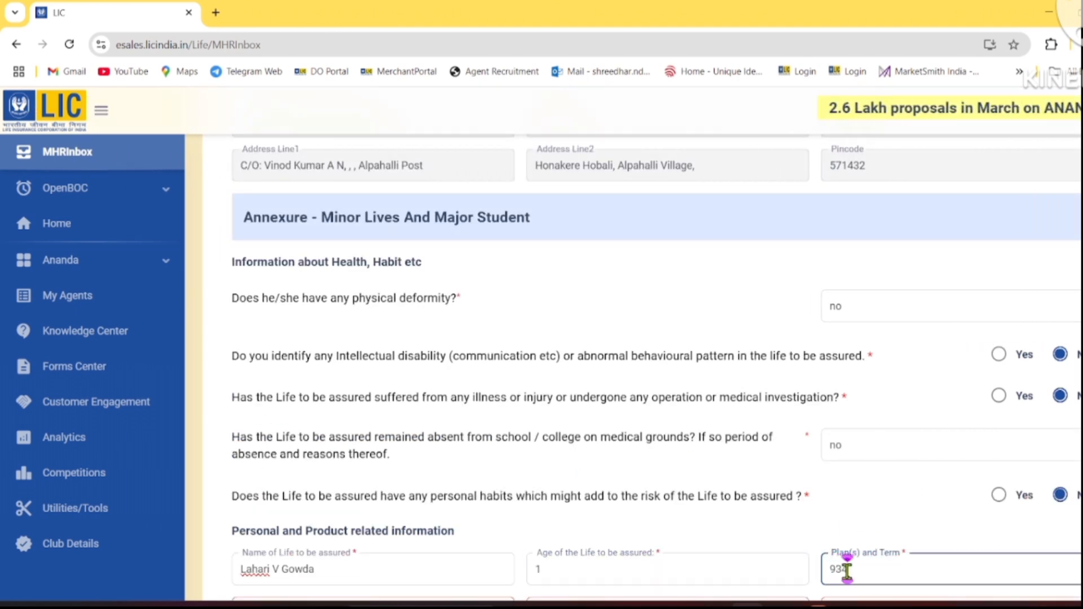
{"action": "type", "text": "4-24"}
{"action": "key", "text": "Tab"}
{"action": "type", "text": "200000"}
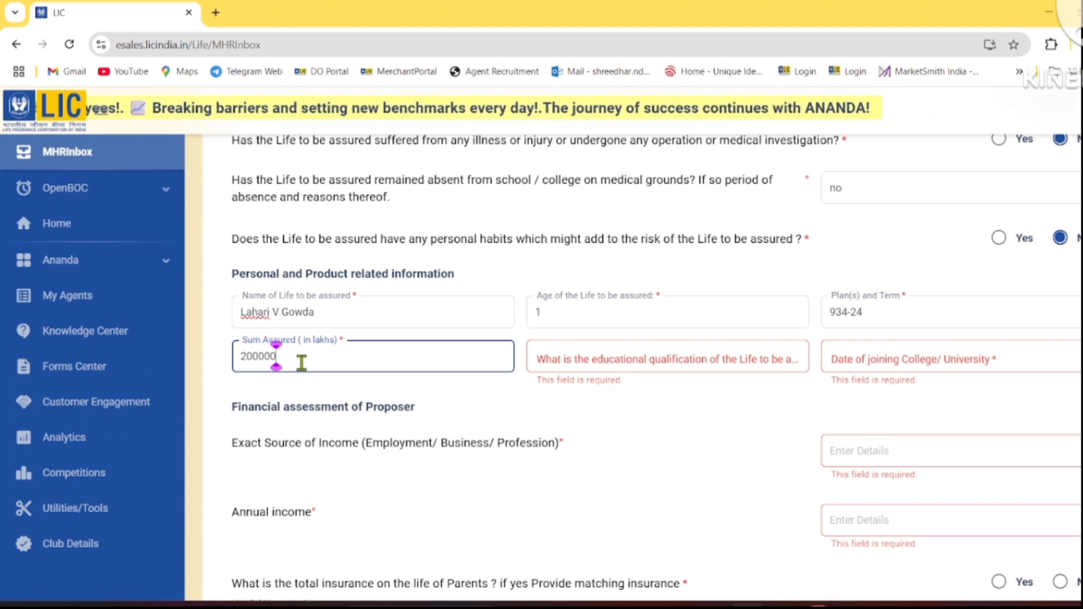
Step: Fill education 0, college joining date NA, income source Salary and annual income 700000
{"action": "left_click", "coordinate": [606, 361]}
{"action": "type", "text": "0"}
{"action": "left_click", "coordinate": [858, 358]}
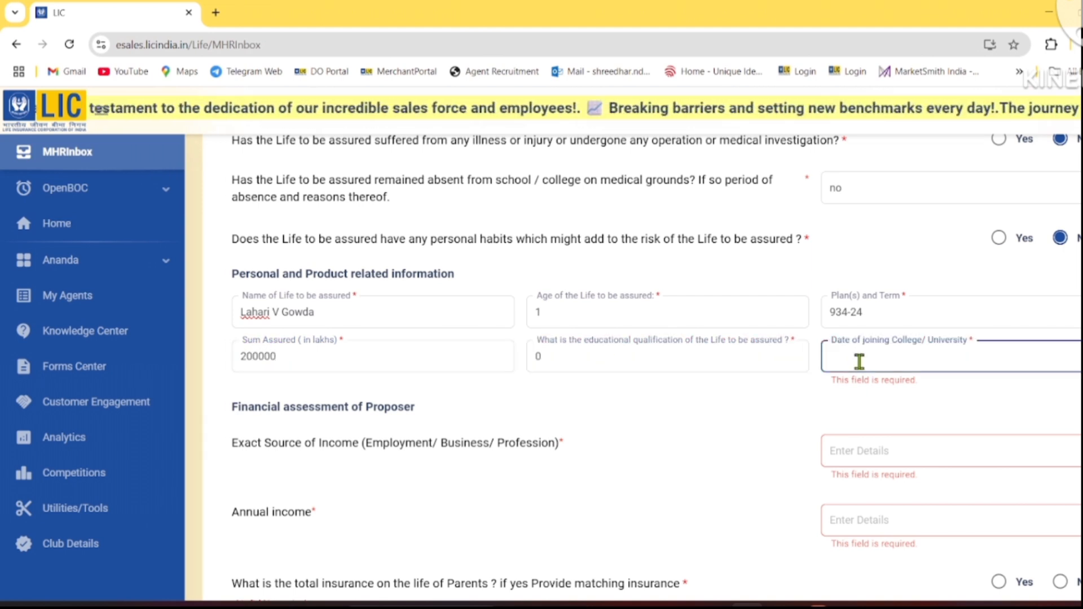
{"action": "type", "text": "NA"}
{"action": "left_click", "coordinate": [859, 438]}
{"action": "type", "text": "Sa"}
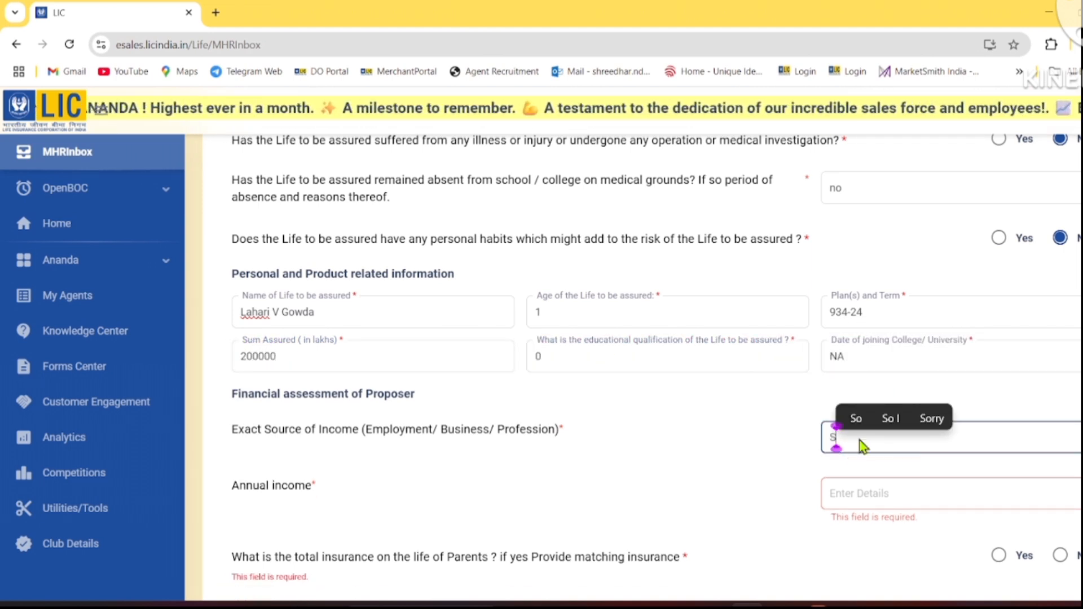
{"action": "type", "text": "lary"}
{"action": "left_click", "coordinate": [852, 504]}
{"action": "type", "text": "7"}
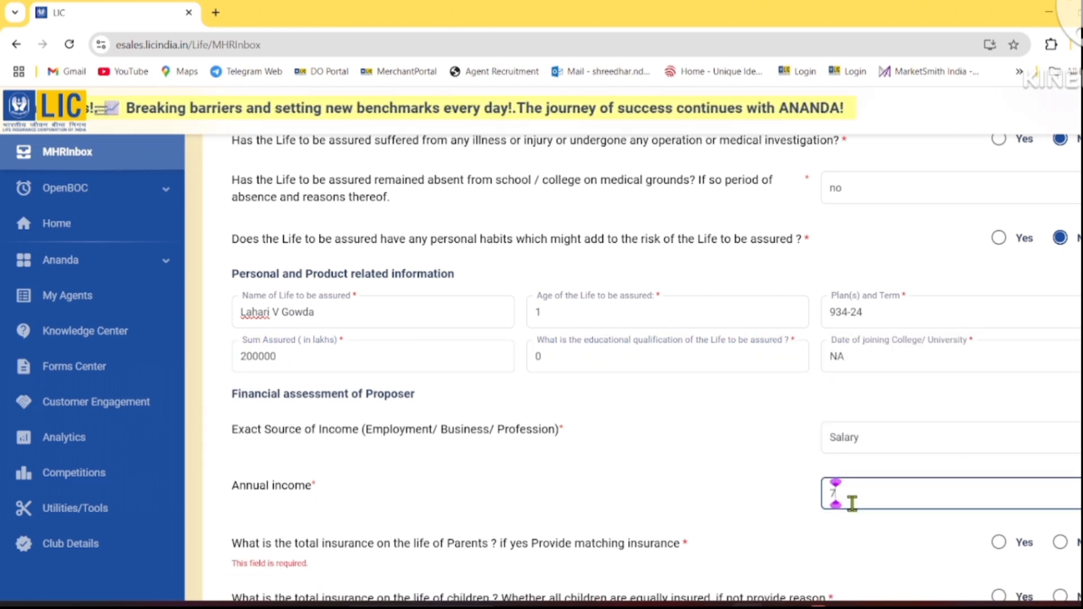
{"action": "type", "text": "00000"}
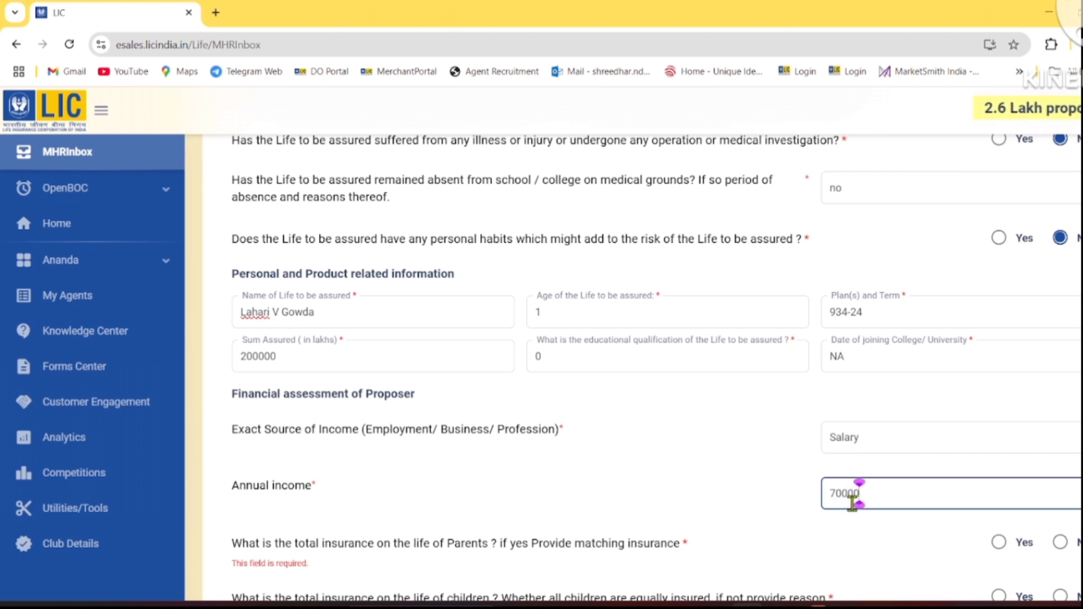
Step: Answer No to parents' insurance, Yes to children's insurance, and No to additional risk
{"action": "scroll", "coordinate": [850, 501], "scroll_direction": "down", "scroll_amount": 4}
{"action": "left_click", "coordinate": [1059, 292]}
{"action": "left_click", "coordinate": [998, 334]}
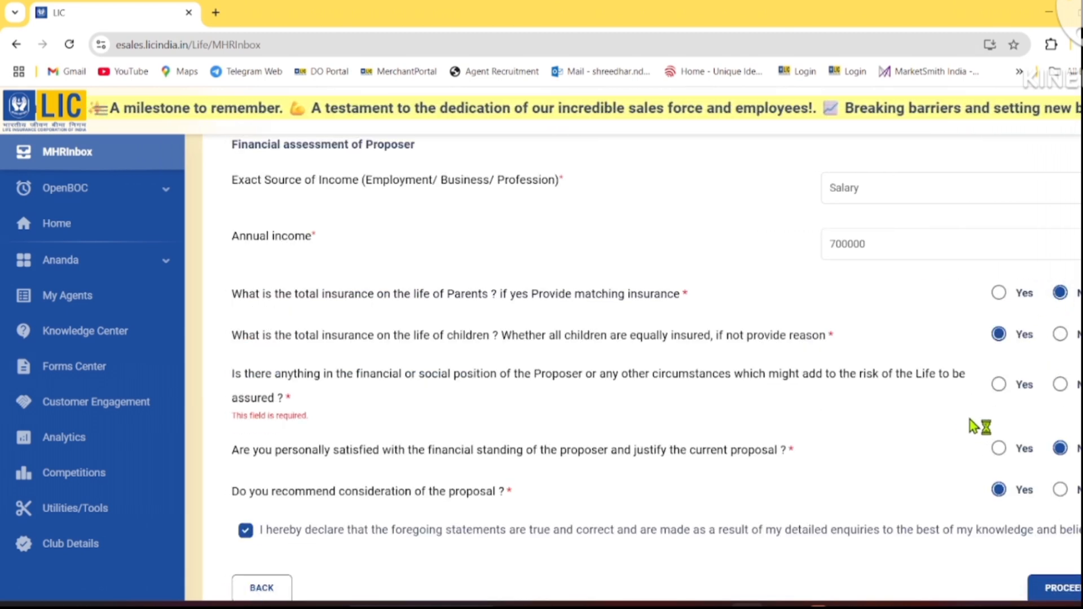
{"action": "left_click", "coordinate": [1060, 386]}
{"action": "scroll", "coordinate": [1002, 454], "scroll_direction": "down", "scroll_amount": 1}
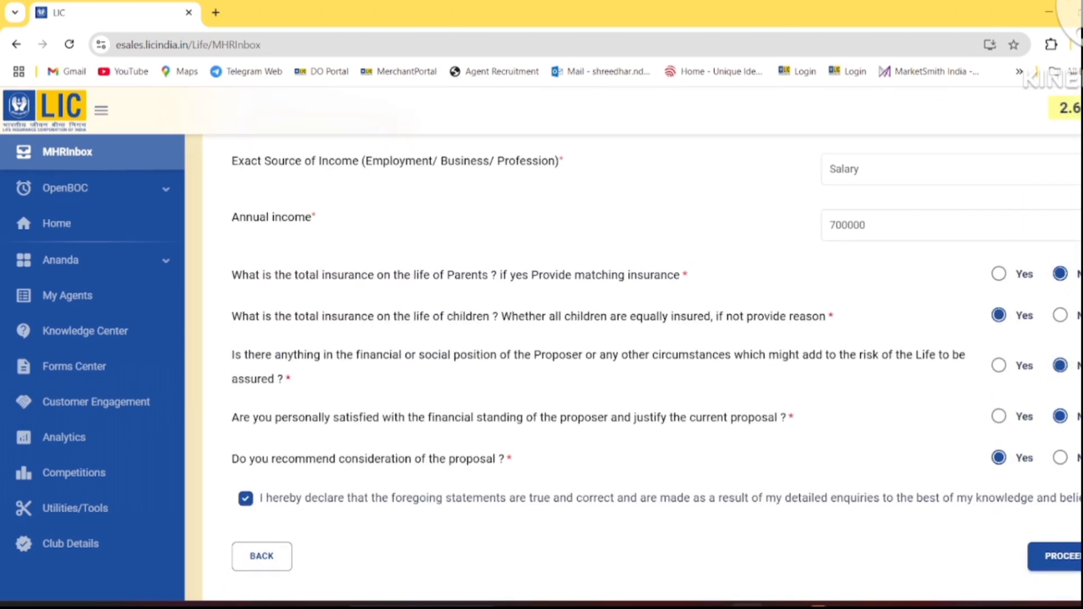
Step: Submit the MHR with the pasted consent OTP and refetch the proposal's progress
{"action": "left_click", "coordinate": [1055, 558]}
{"action": "left_click", "coordinate": [566, 423]}
{"action": "right_click", "coordinate": [499, 347]}
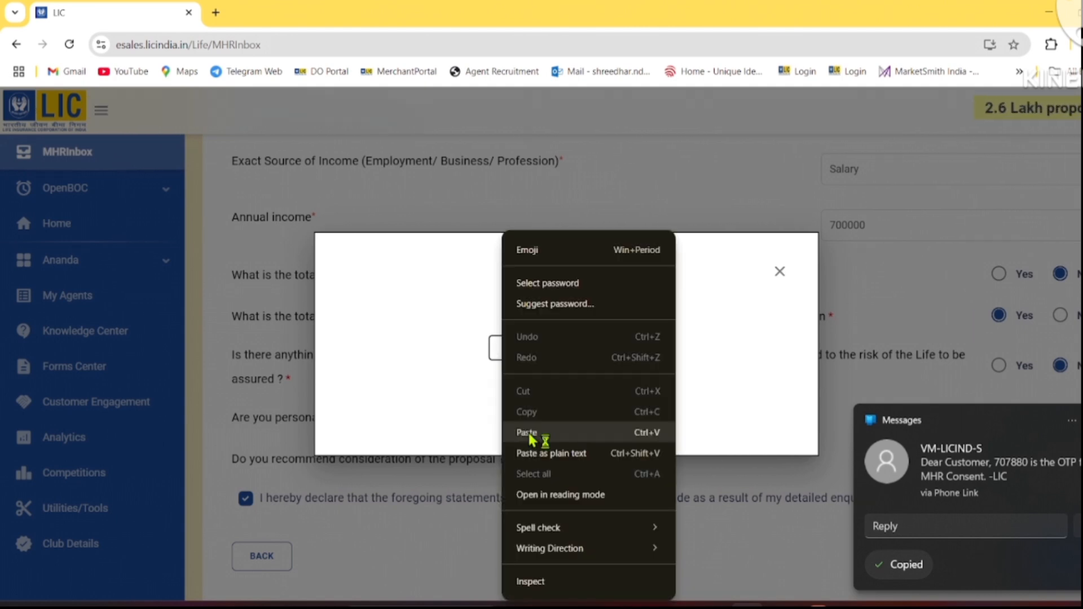
{"action": "left_click", "coordinate": [543, 441]}
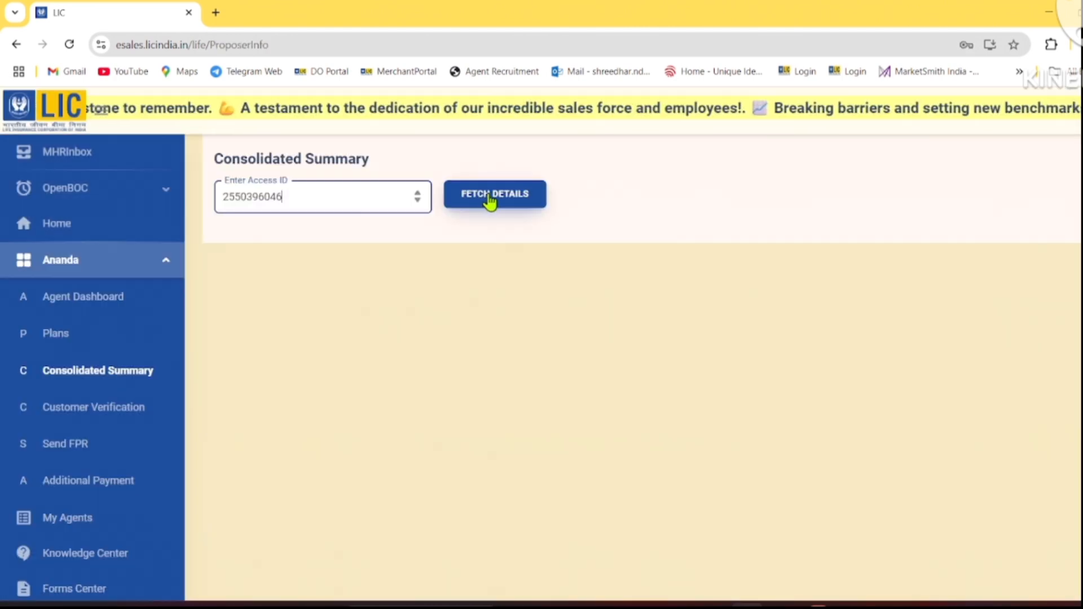
{"action": "left_click", "coordinate": [490, 199]}
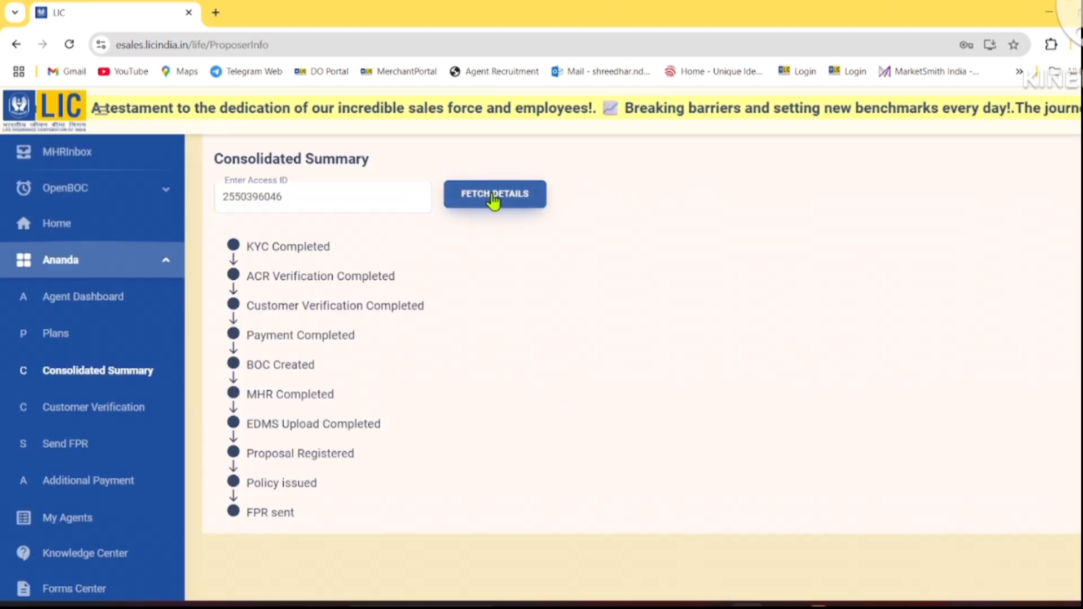